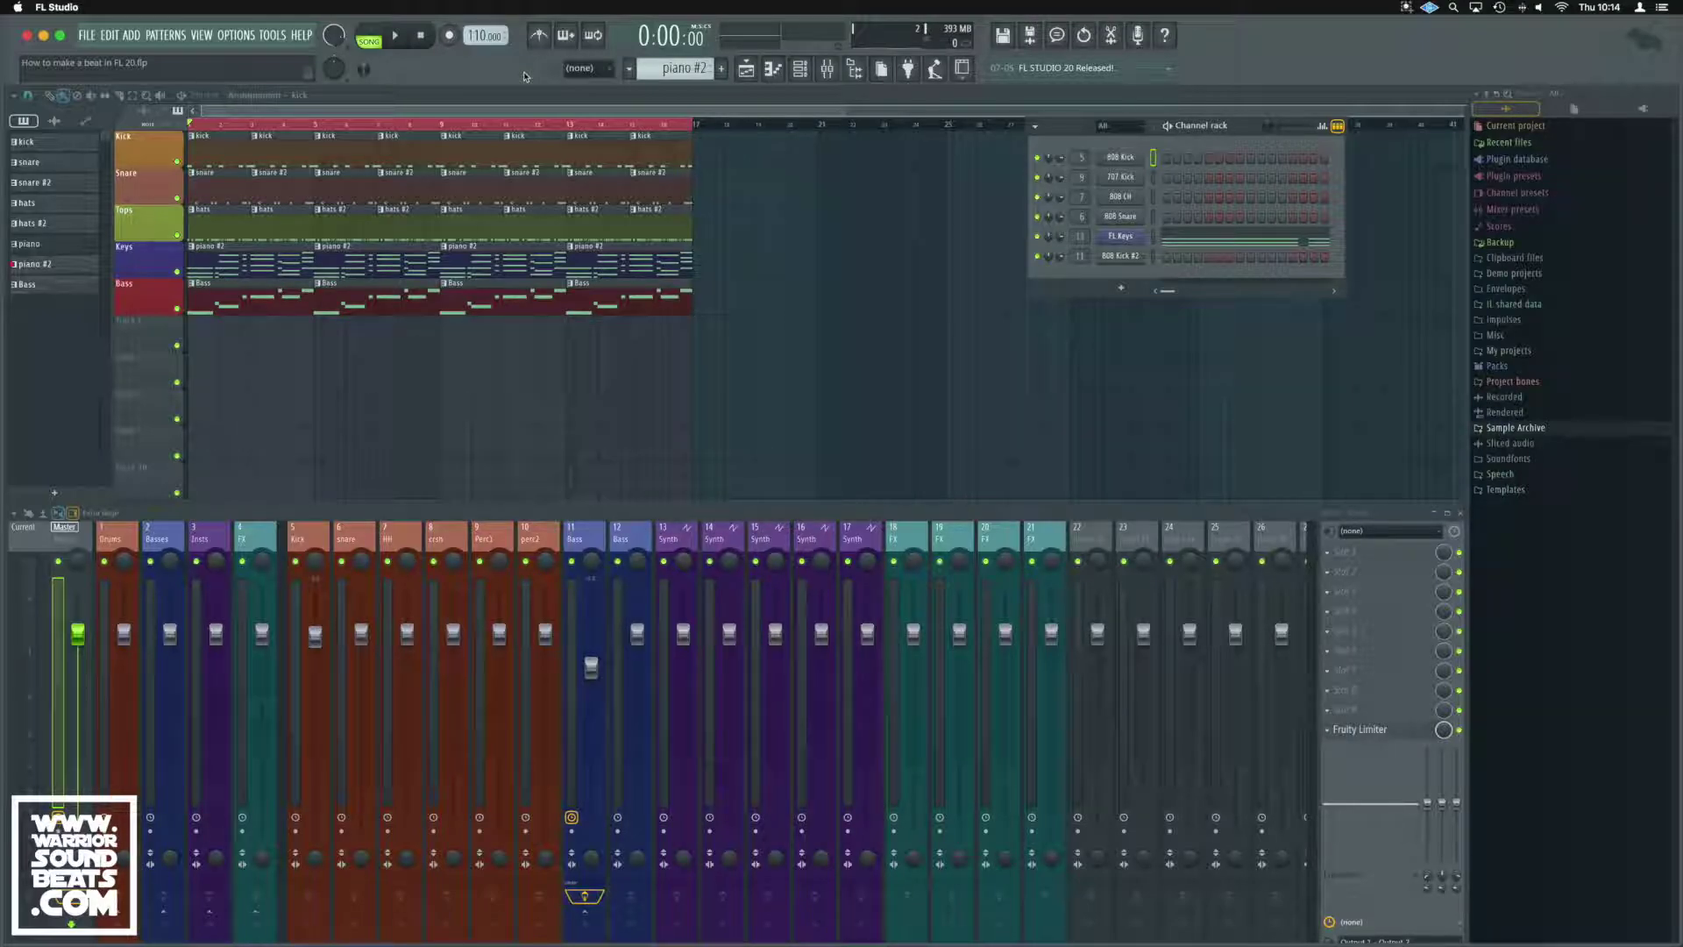
Play the existing arrangement from the start and stop it.
{"action": "key", "text": "space"}
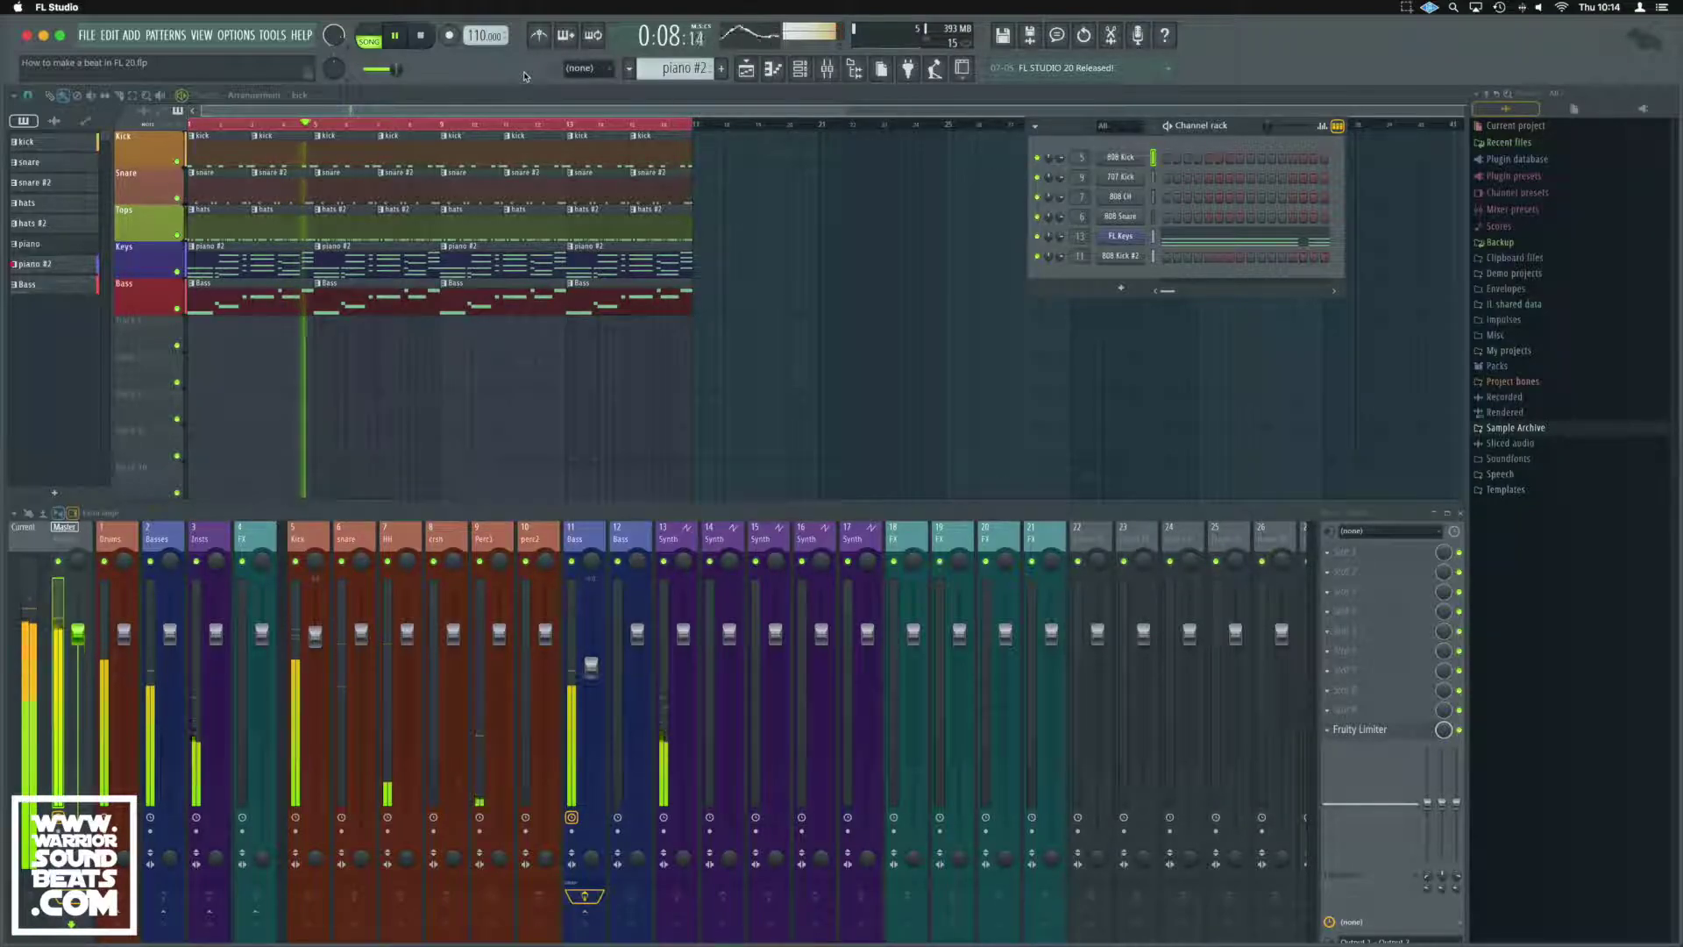
{"action": "key", "text": "space"}
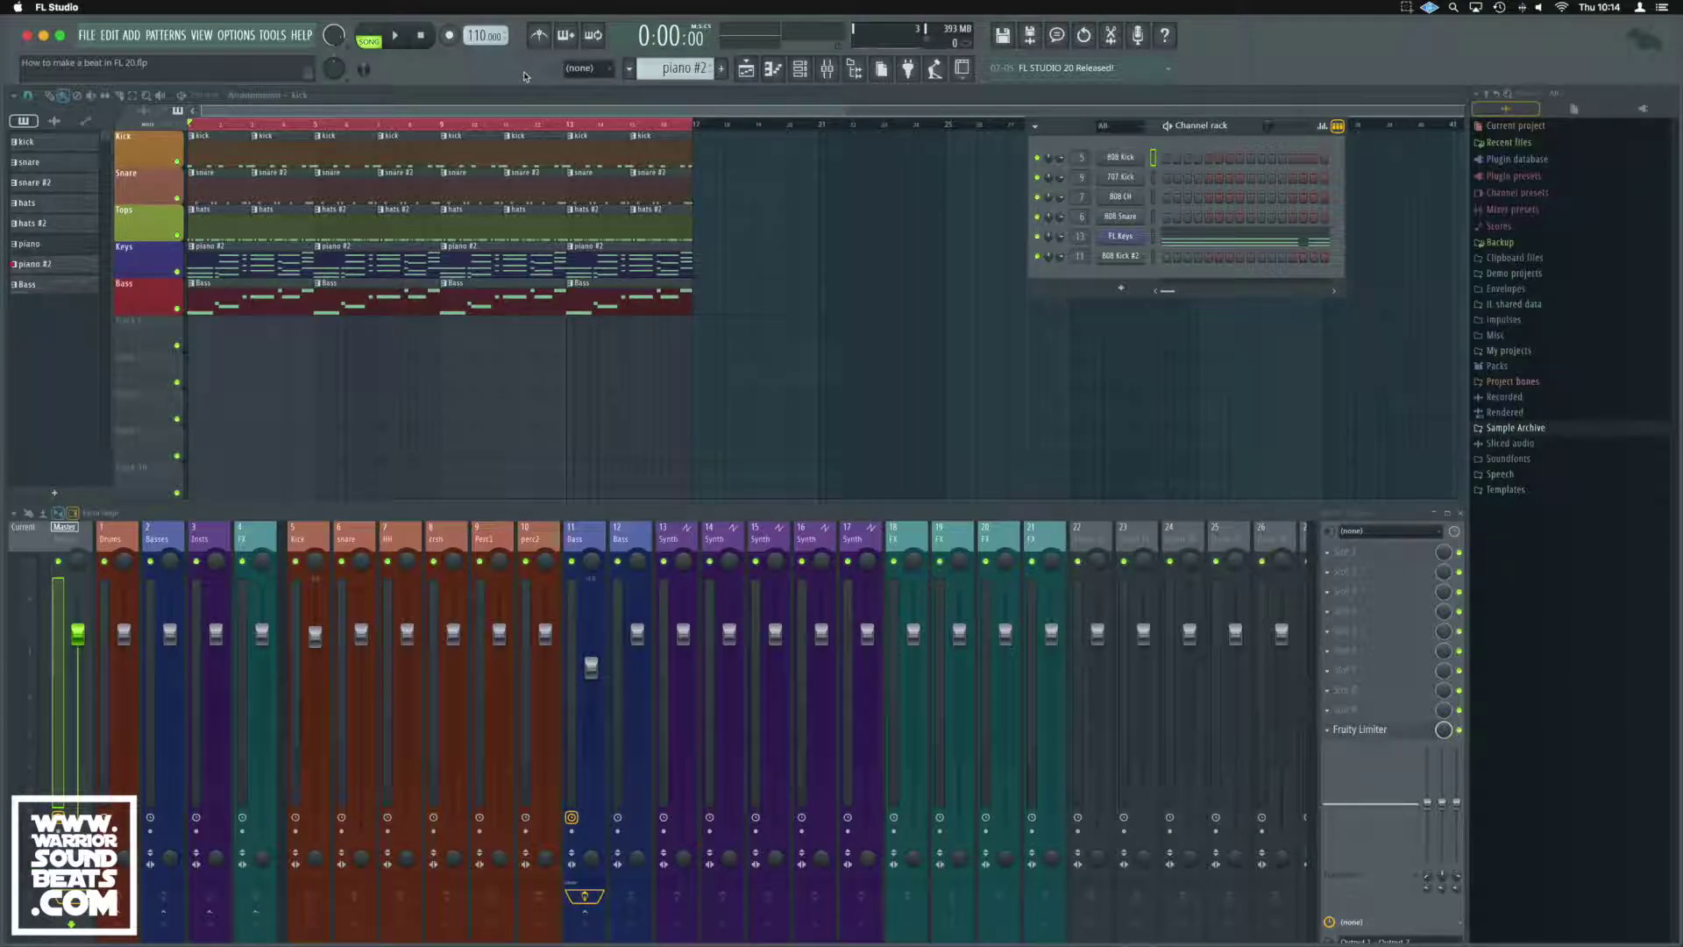
Open the piano #2 pattern's FL Keys chords in the piano roll and select all the notes.
{"action": "double_click", "coordinate": [233, 265]}
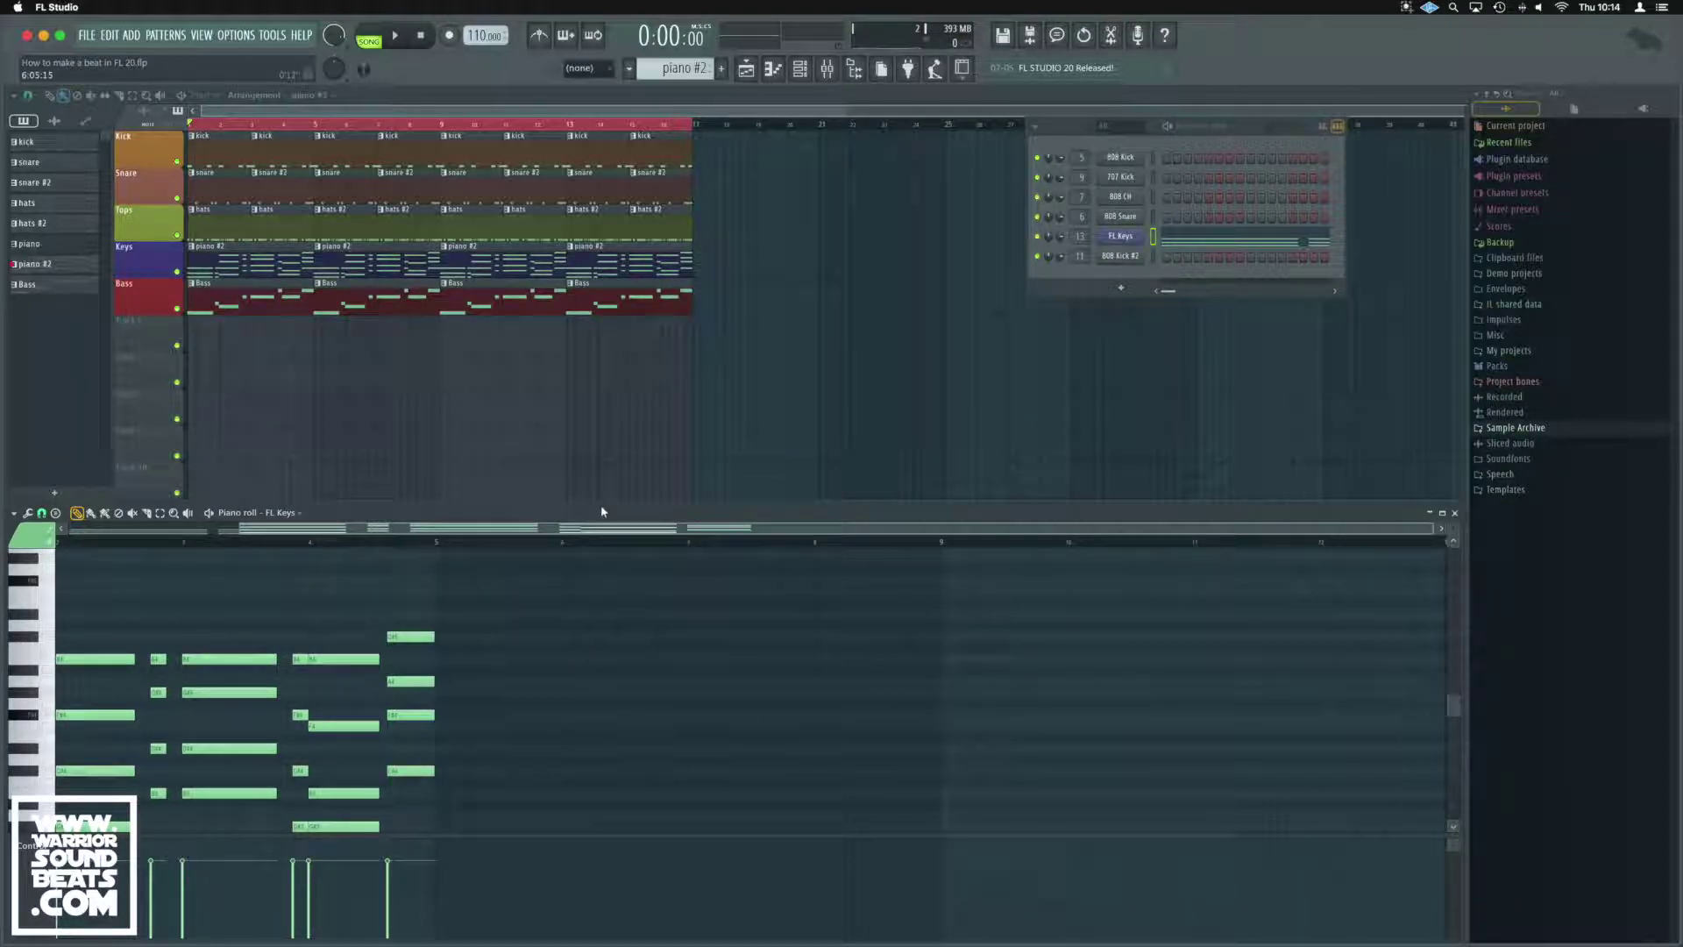
{"action": "scroll", "coordinate": [574, 668], "scroll_direction": "left", "scroll_amount": 2}
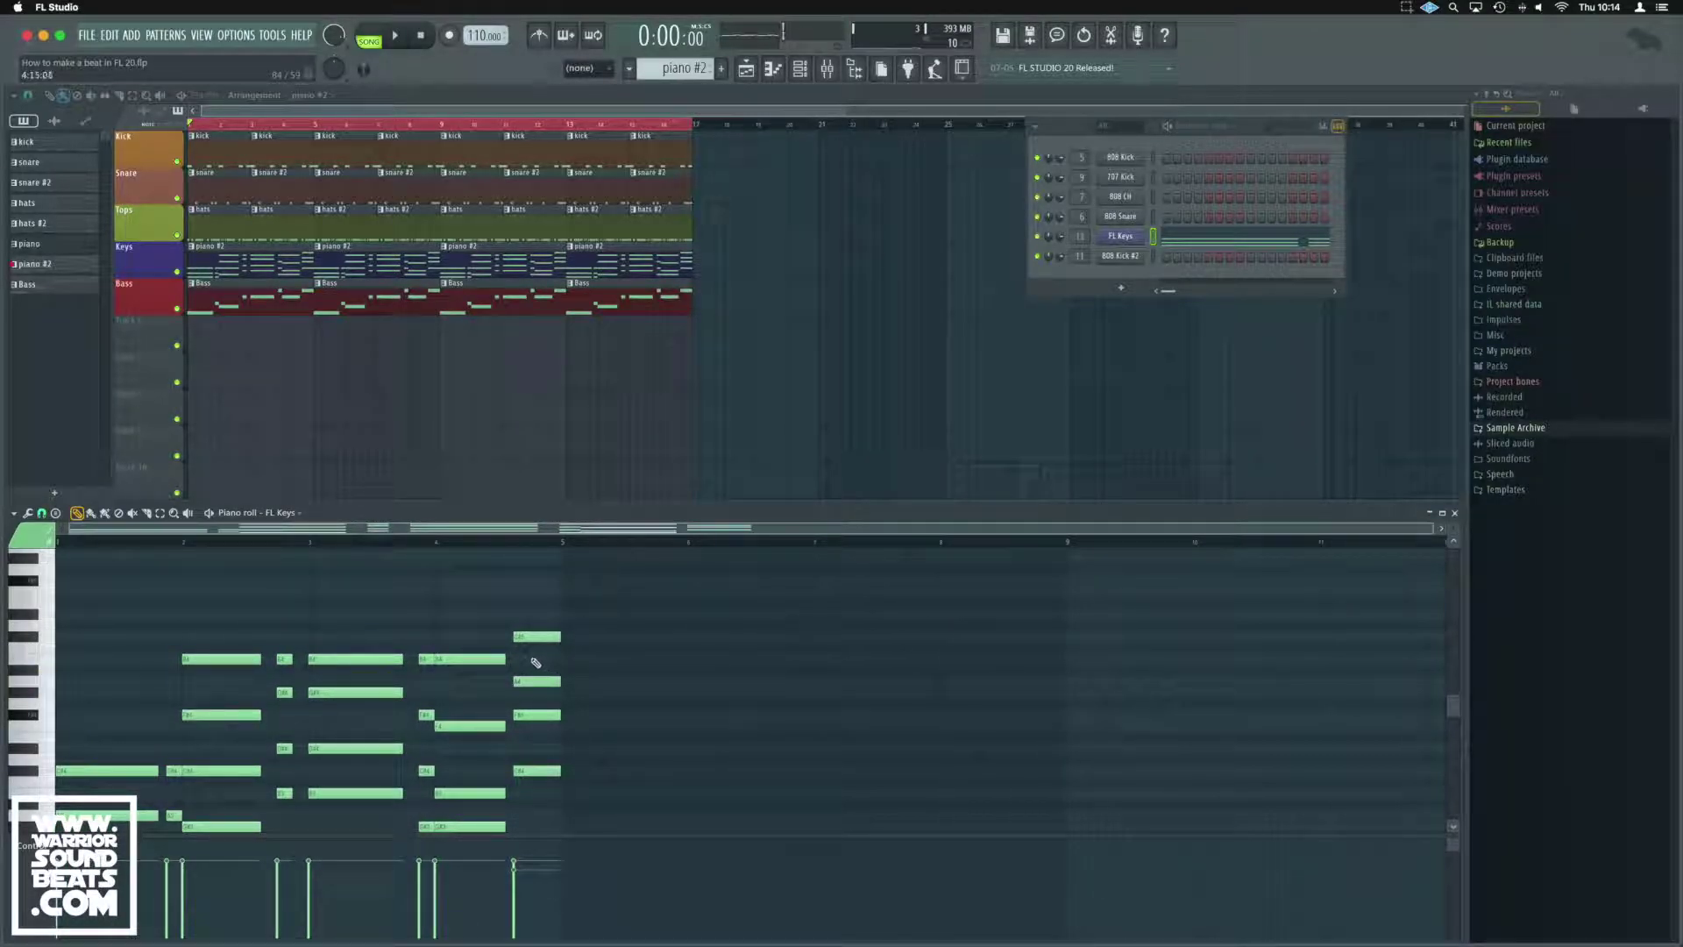
{"action": "key", "text": "super+a"}
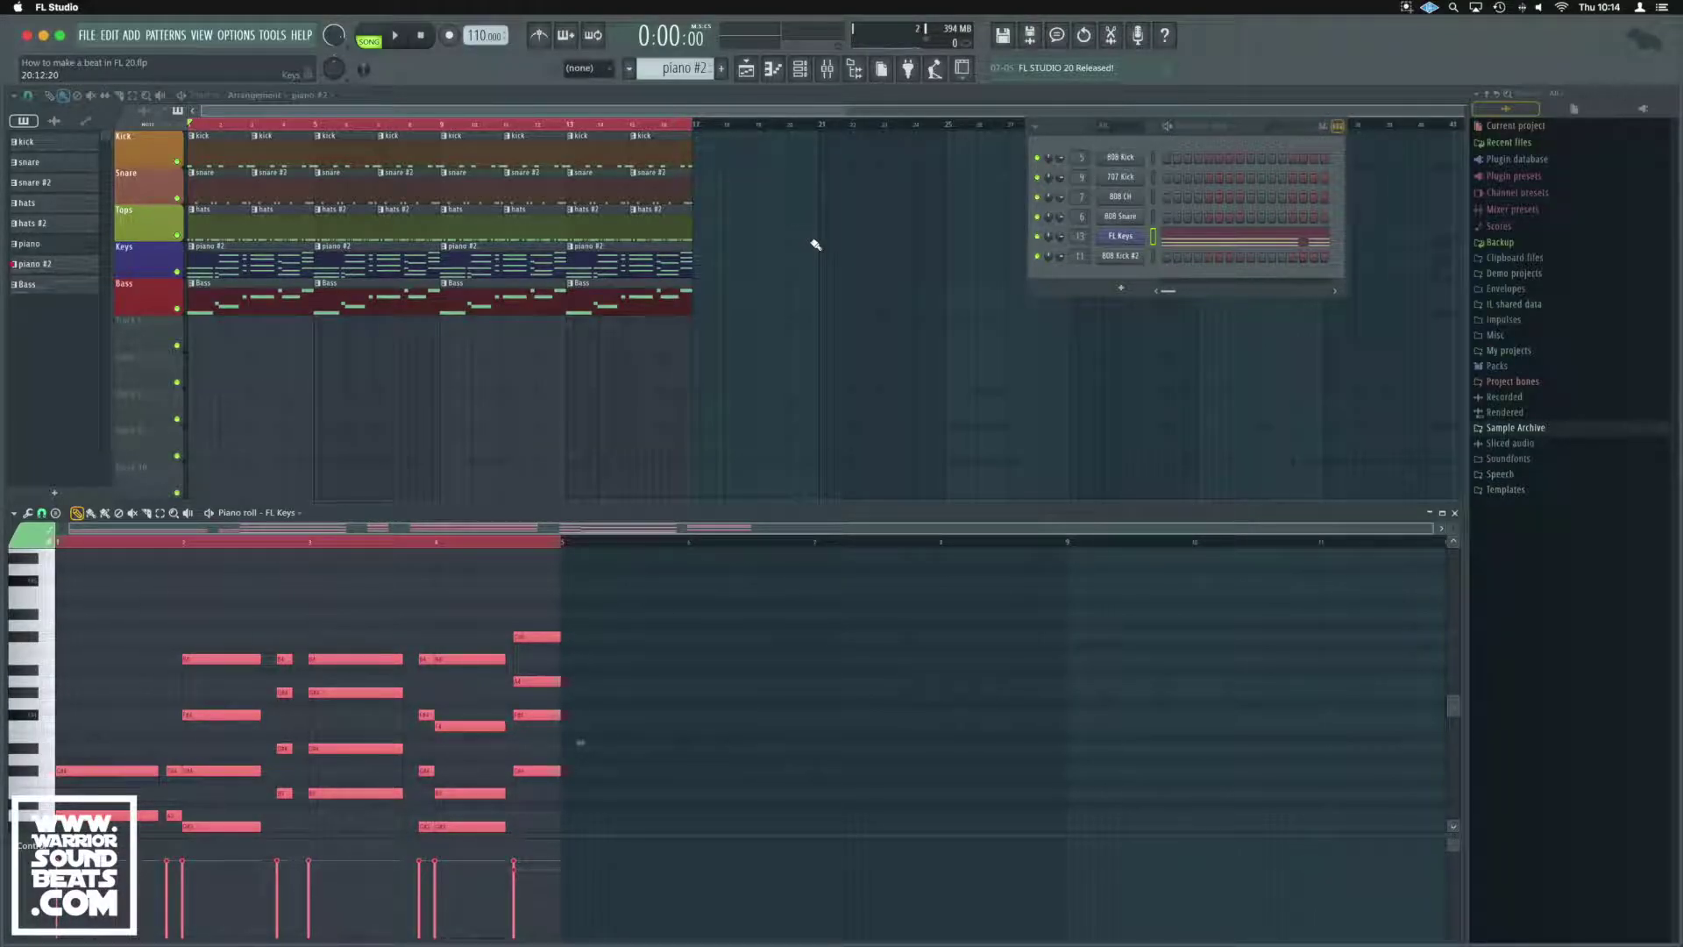
Clone the FL Keys channel and close the plugin window of the copy.
{"action": "right_click", "coordinate": [1118, 243]}
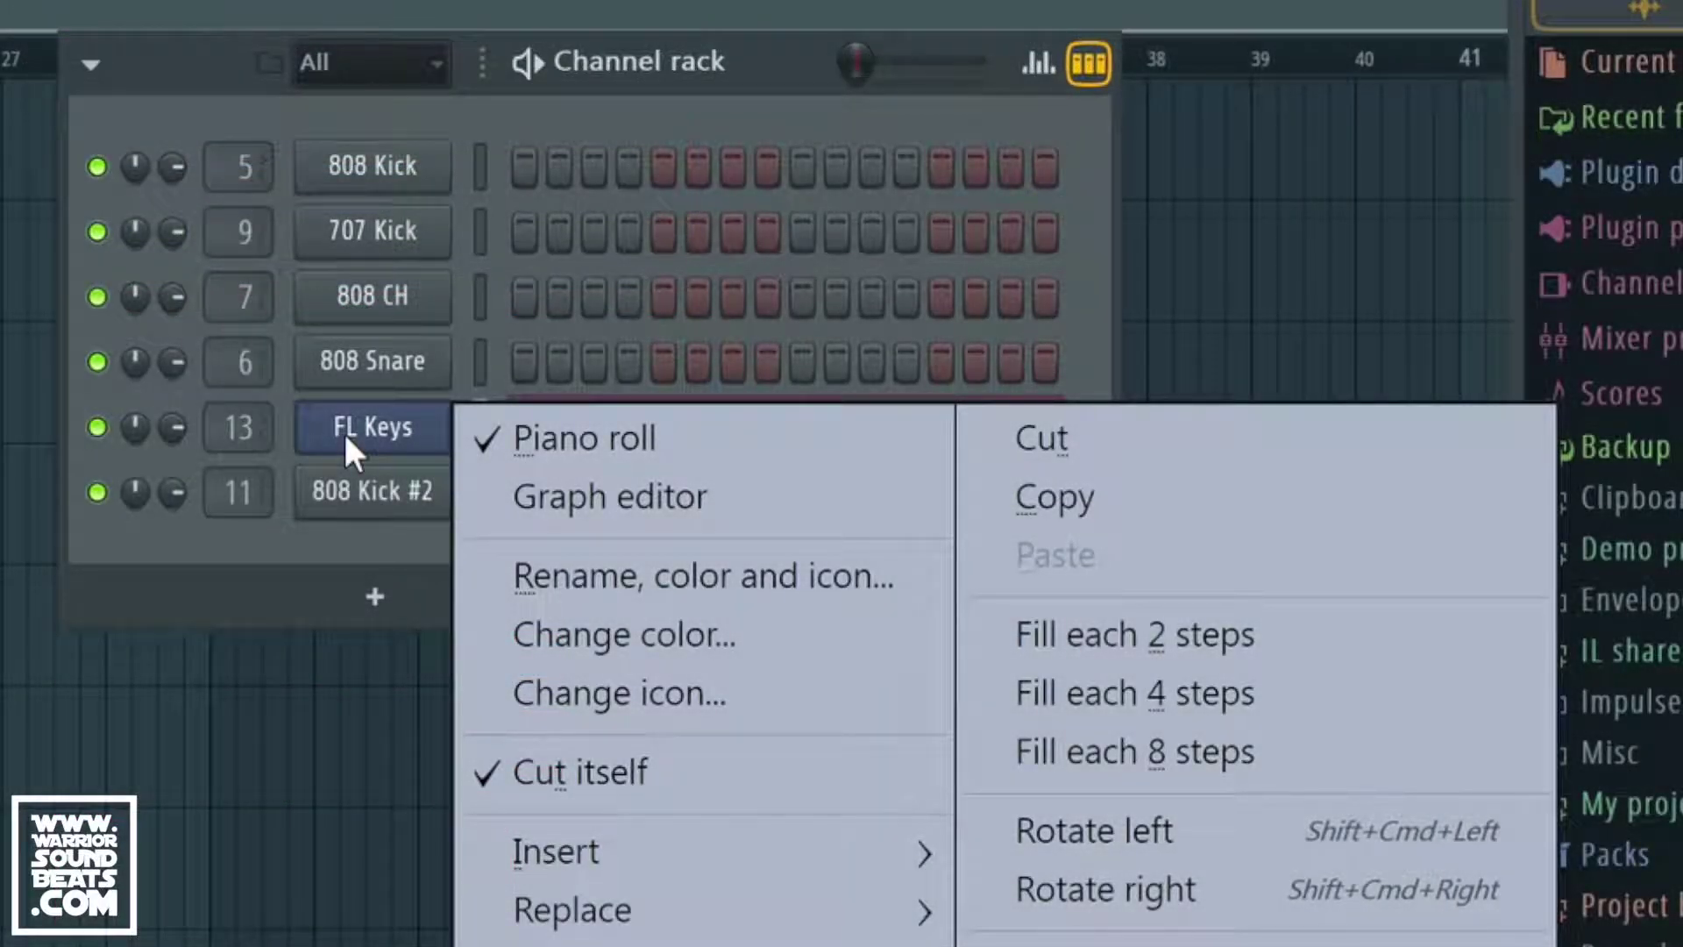
{"action": "left_click", "coordinate": [570, 943]}
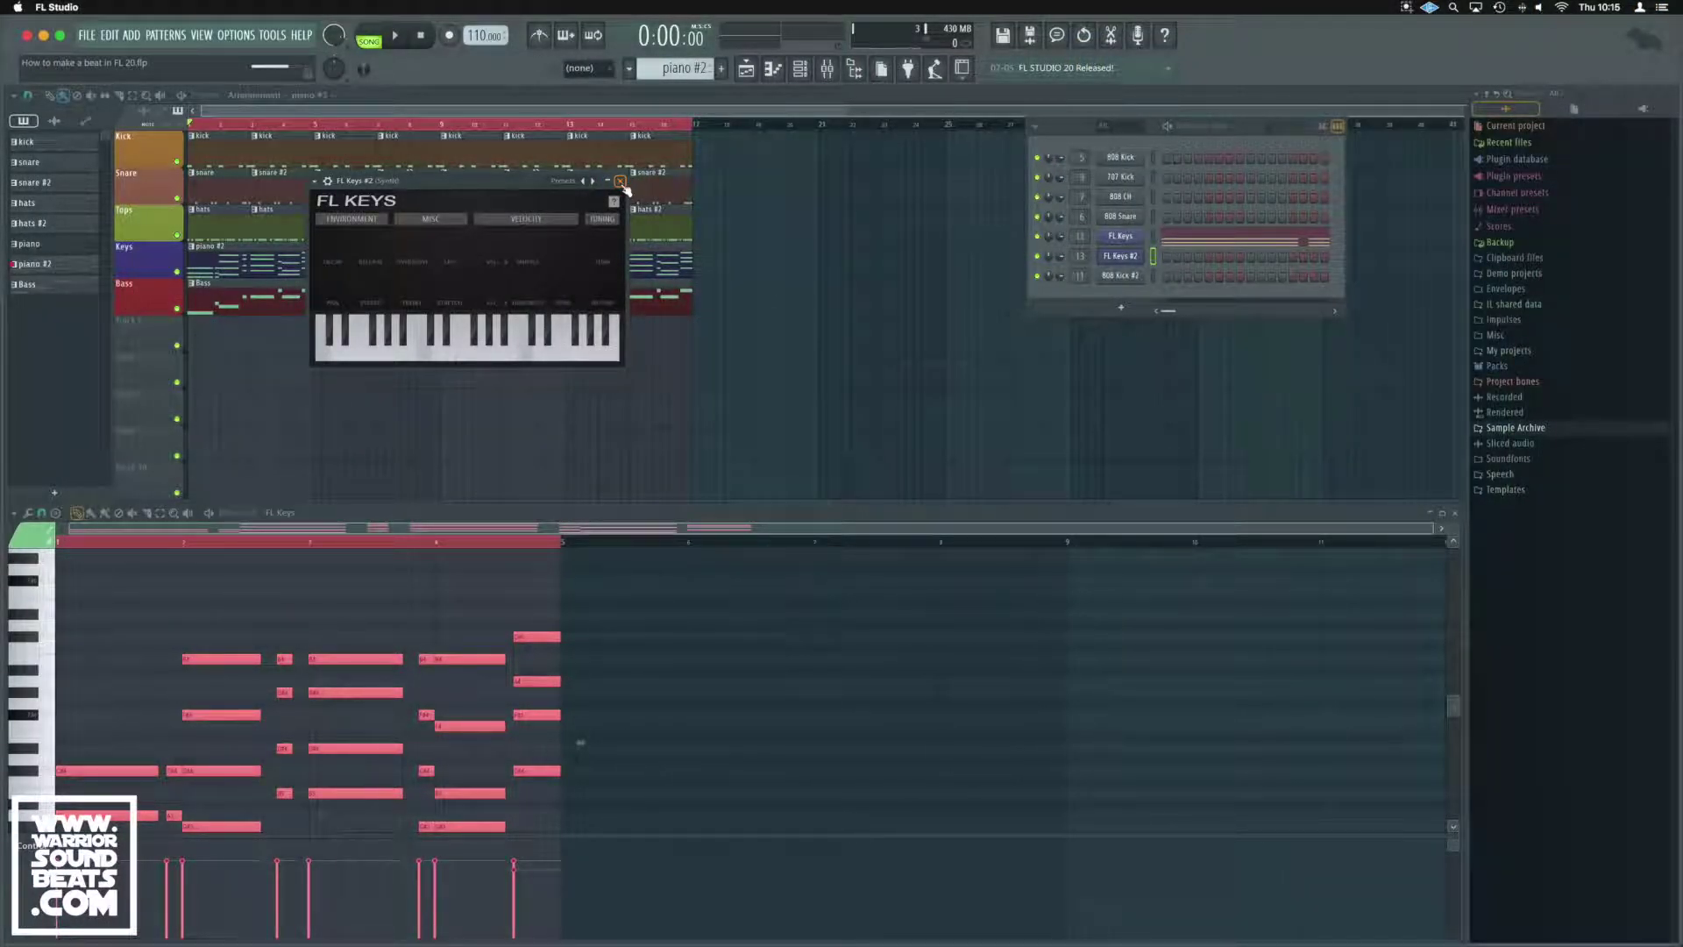
{"action": "left_click", "coordinate": [620, 182]}
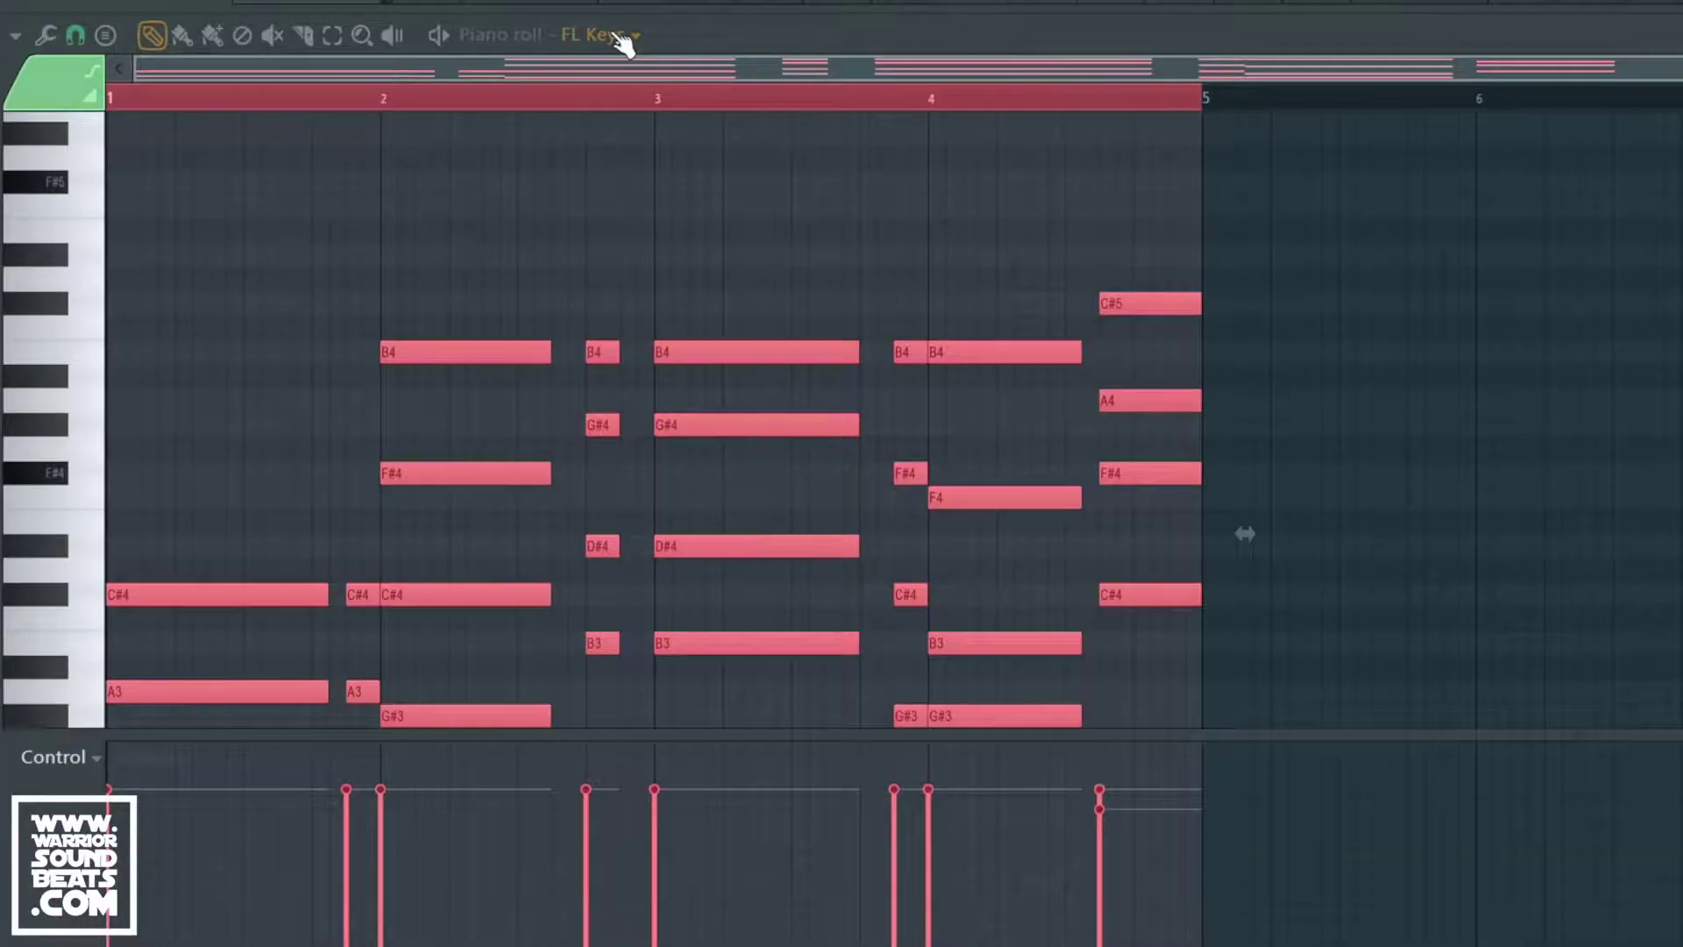
Switch the piano roll to the FL Keys #2 channel so the chords serve as ghost notes.
{"action": "left_click", "coordinate": [288, 514]}
{"action": "left_click", "coordinate": [687, 296]}
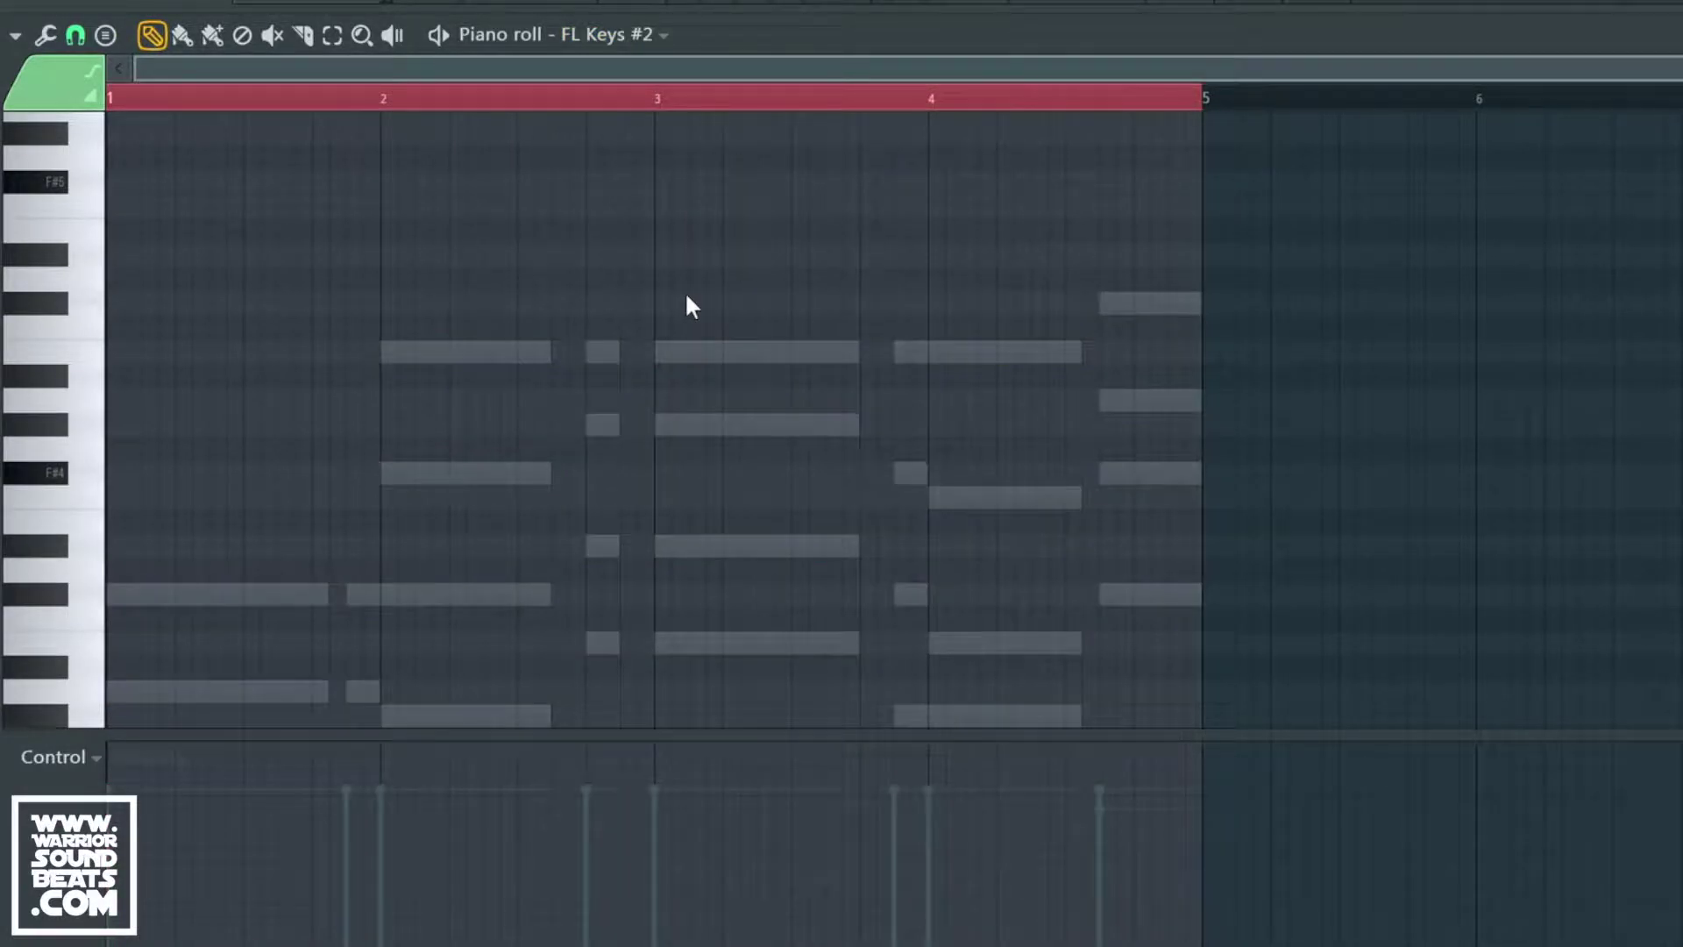
{"action": "scroll", "coordinate": [791, 300], "scroll_direction": "up", "scroll_amount": 5}
{"action": "scroll", "coordinate": [791, 300], "scroll_direction": "down", "scroll_amount": 10}
{"action": "scroll", "coordinate": [791, 300], "scroll_direction": "up", "scroll_amount": 5}
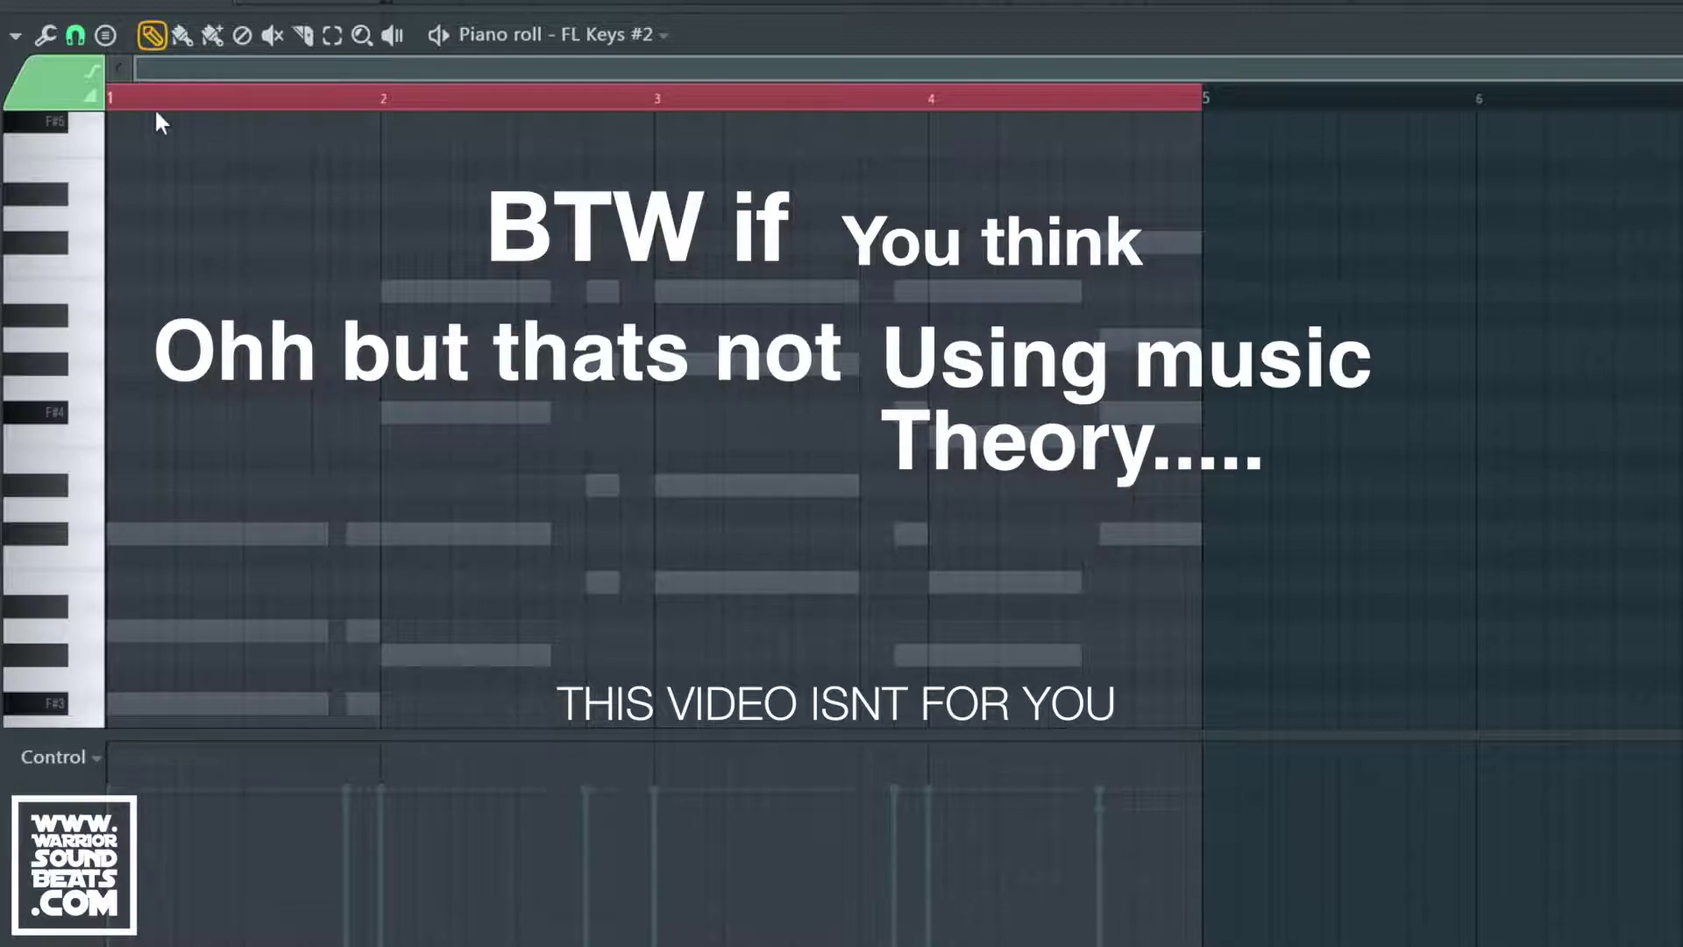
{"action": "left_click", "coordinate": [16, 35]}
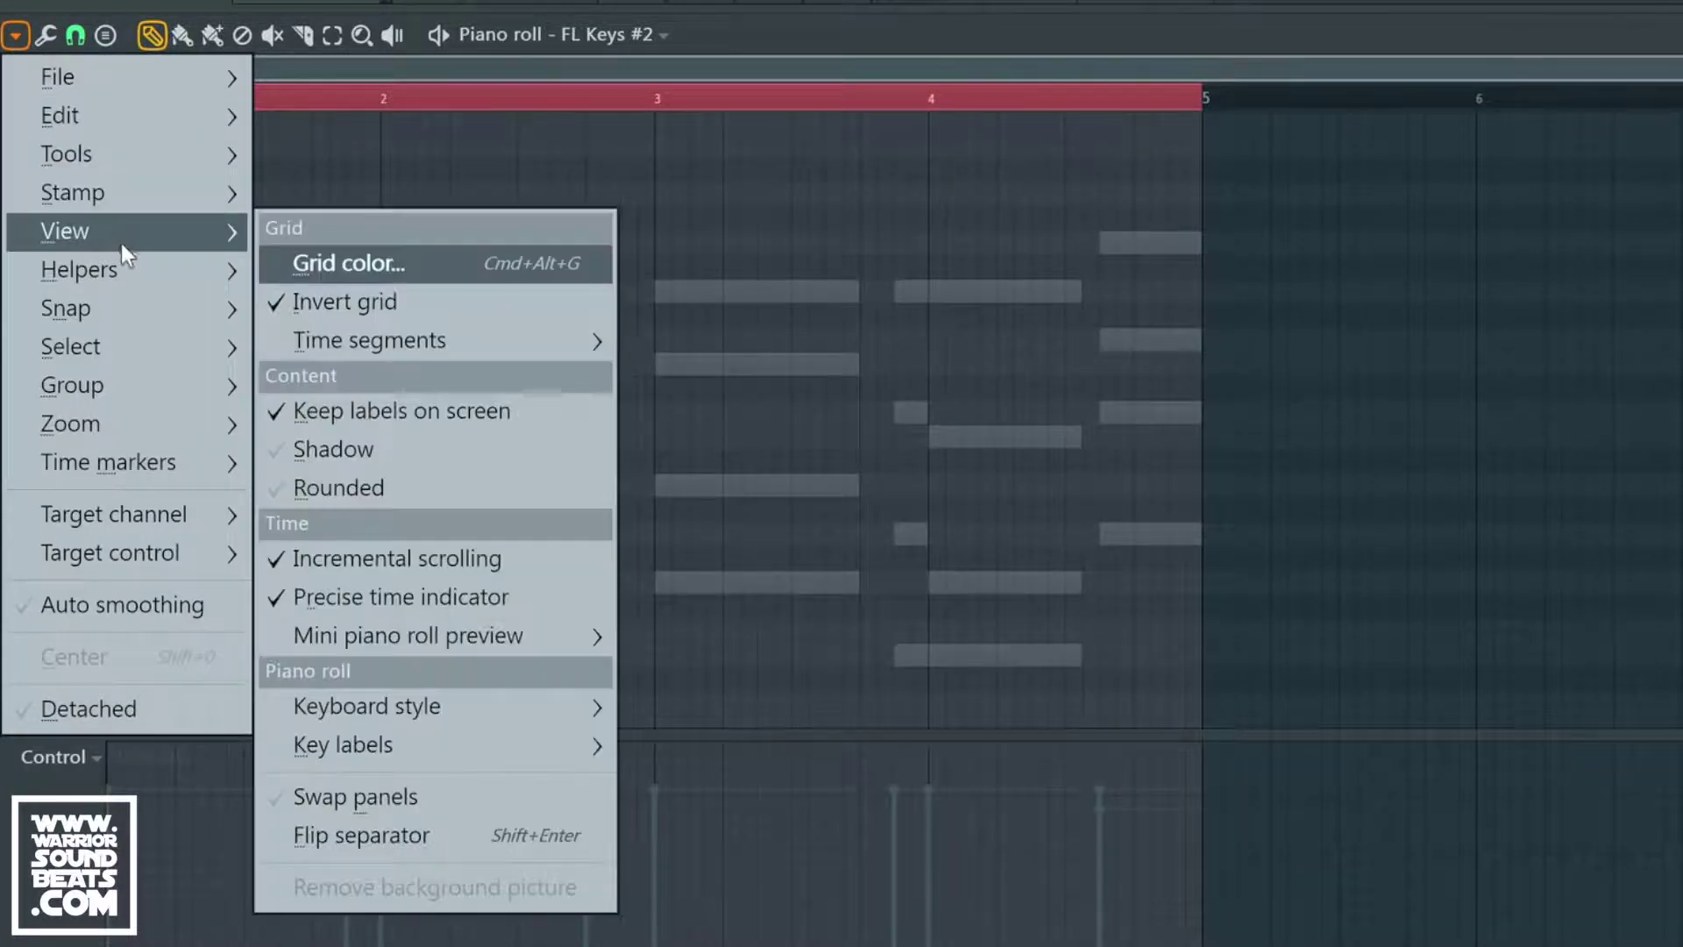
{"action": "mouse_move", "coordinate": [119, 283]}
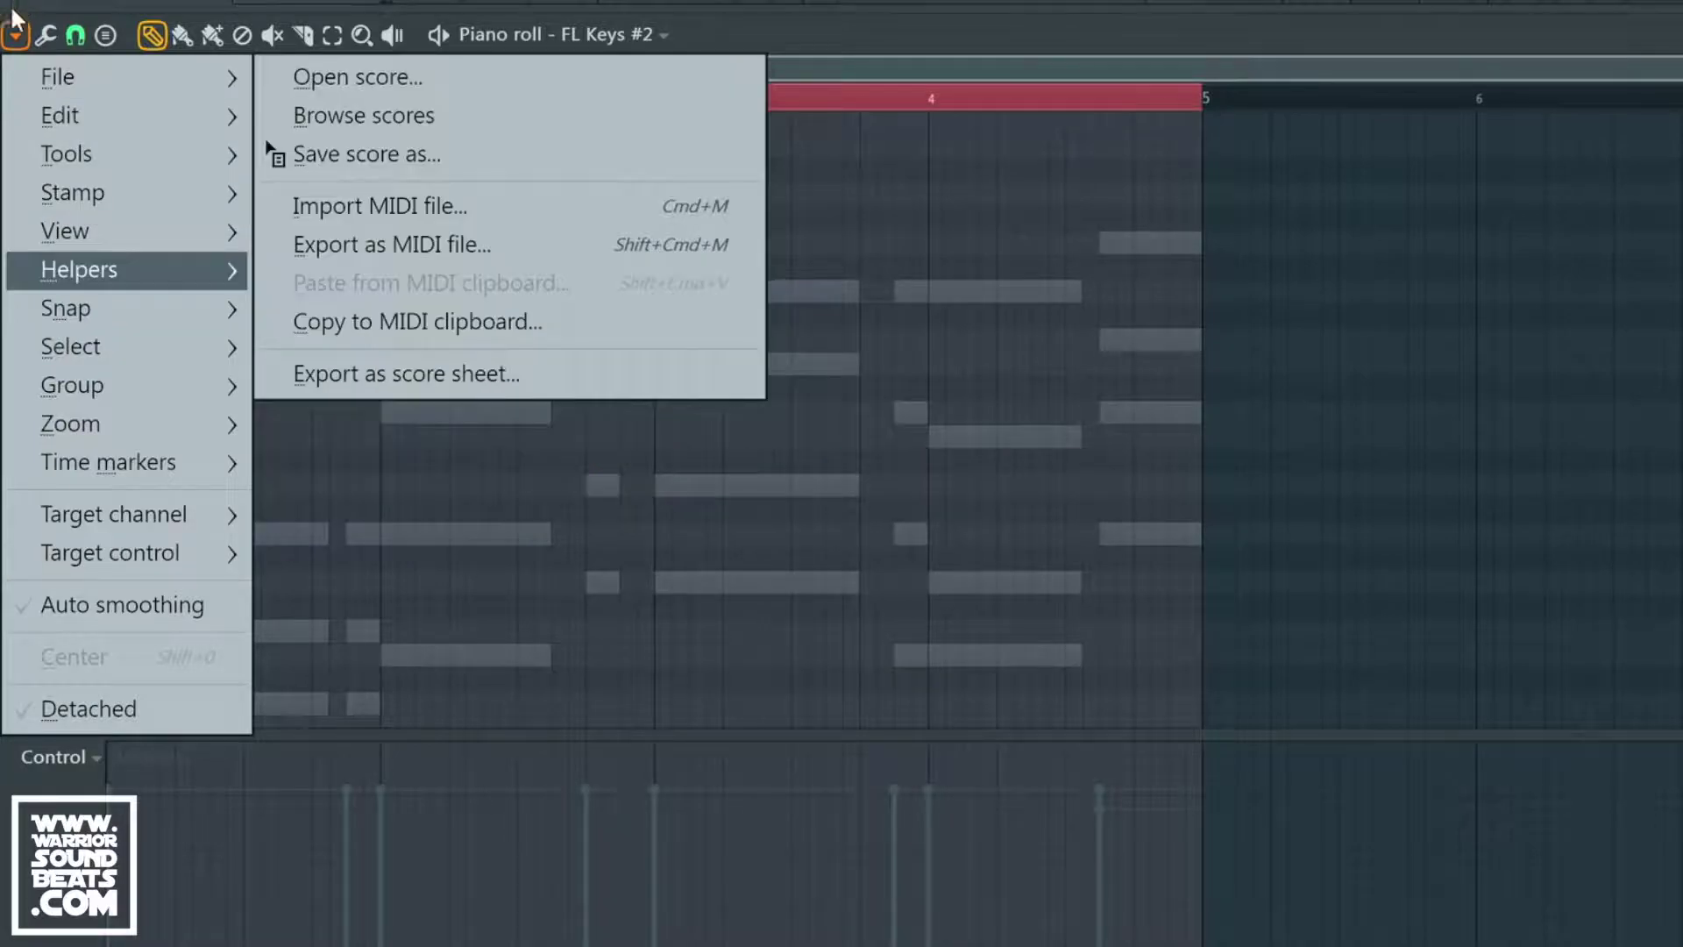
{"action": "left_click", "coordinate": [26, 40]}
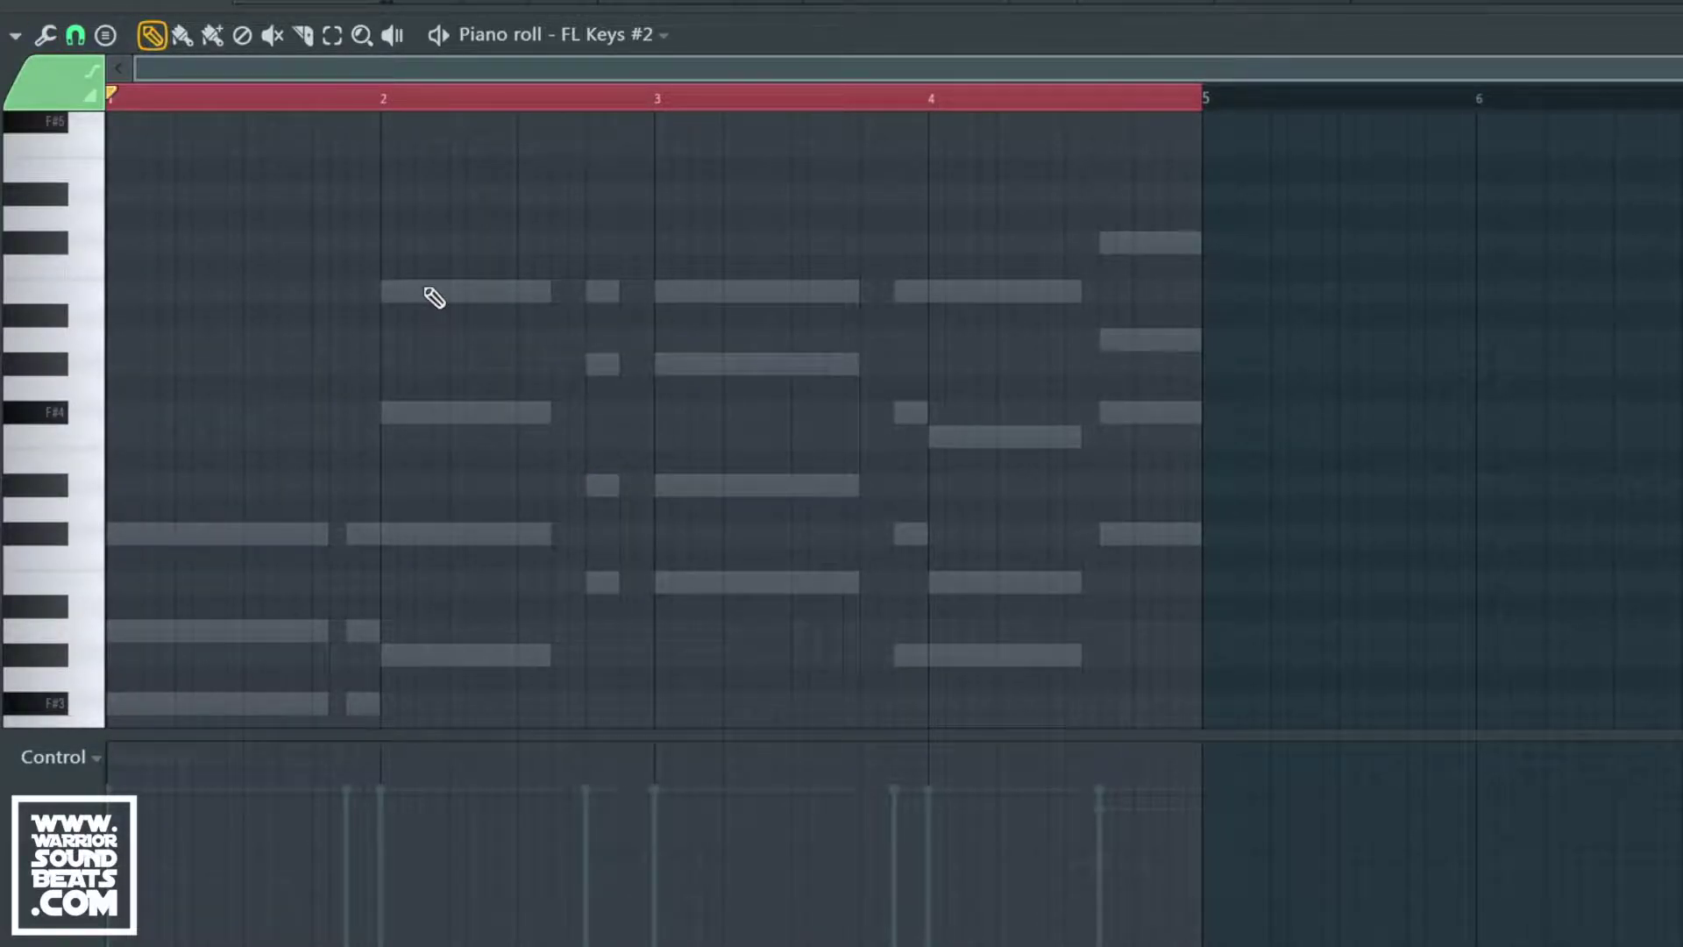
Add half-beat notes in bar 1, F#3 on beat 2, C#4 on beat 3 and A3 right after it, and play them back.
{"action": "scroll", "coordinate": [636, 344], "scroll_direction": "right", "scroll_amount": 3}
{"action": "scroll", "coordinate": [704, 352], "scroll_direction": "left", "scroll_amount": 1}
{"action": "scroll", "coordinate": [704, 352], "scroll_direction": "up", "scroll_amount": 2}
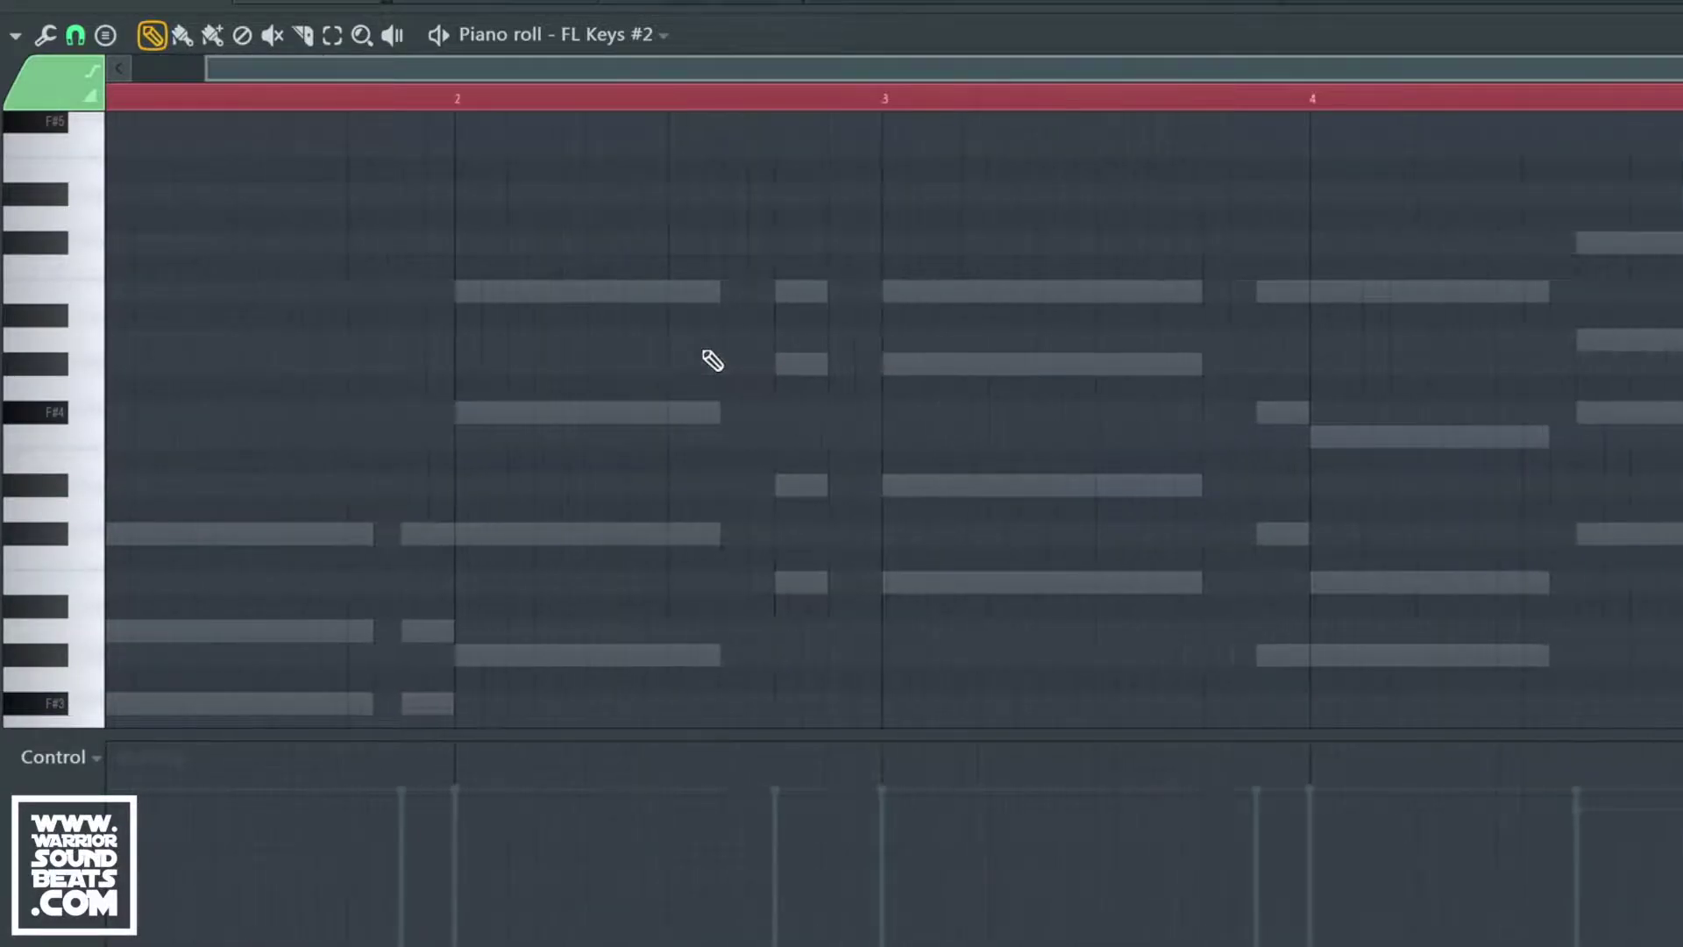
{"action": "scroll", "coordinate": [710, 360], "scroll_direction": "up", "scroll_amount": 1}
{"action": "scroll", "coordinate": [883, 360], "scroll_direction": "left", "scroll_amount": 2}
{"action": "scroll", "coordinate": [66, 368], "scroll_direction": "down", "scroll_amount": 5}
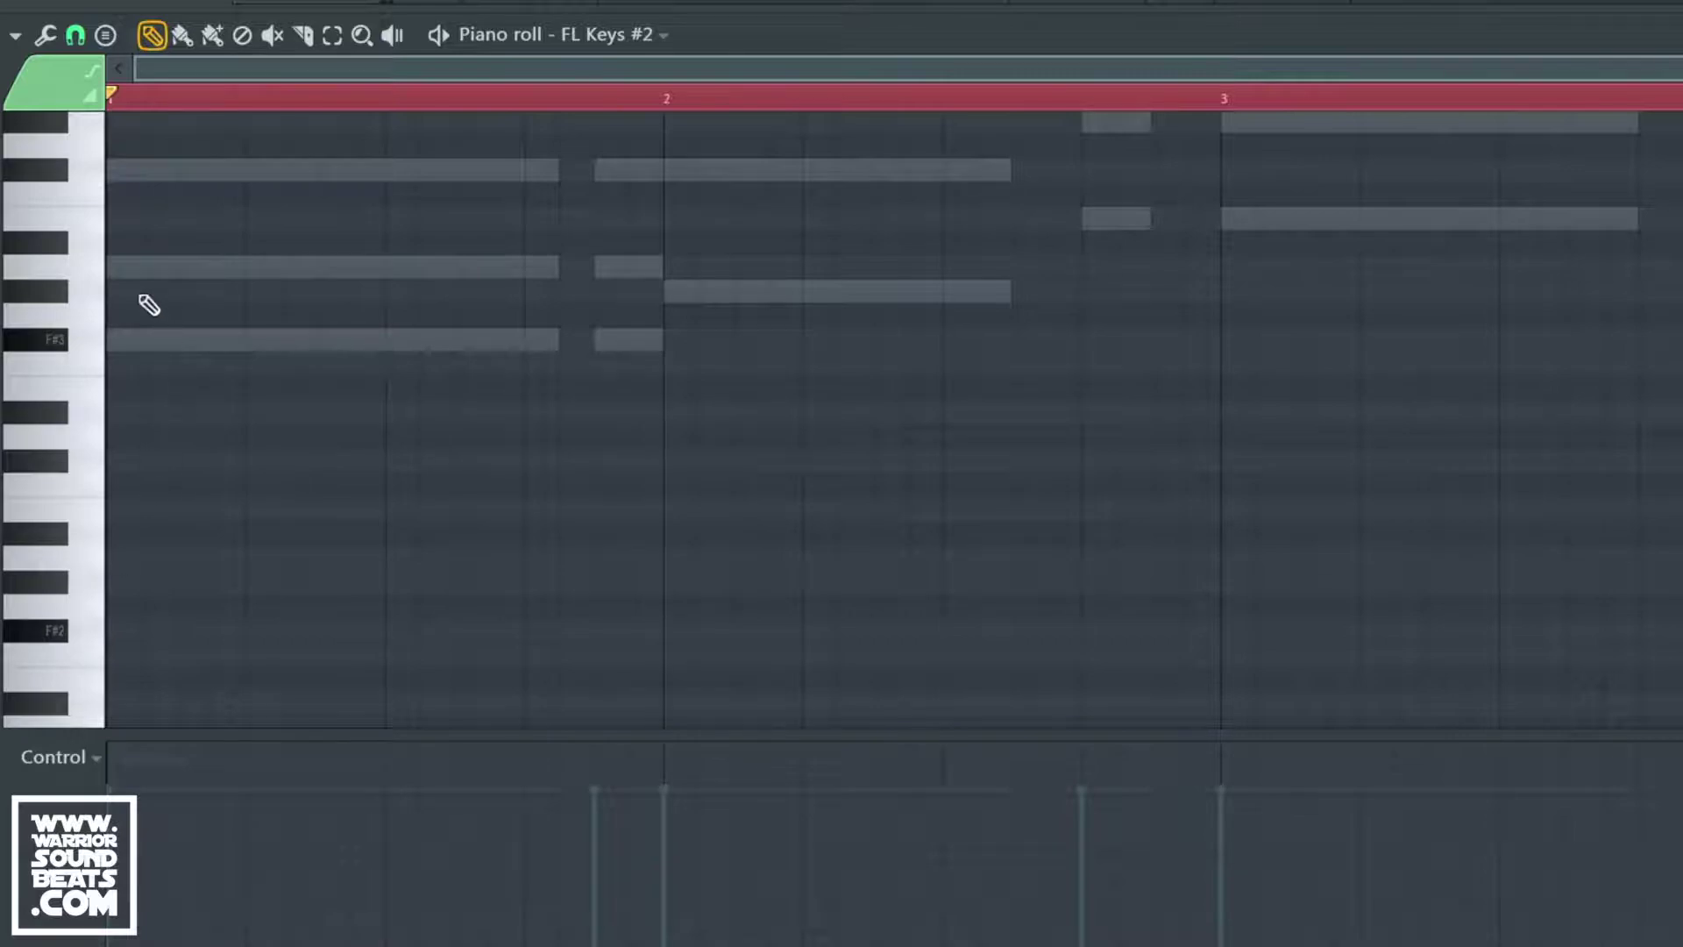
{"action": "scroll", "coordinate": [263, 324], "scroll_direction": "up", "scroll_amount": 10}
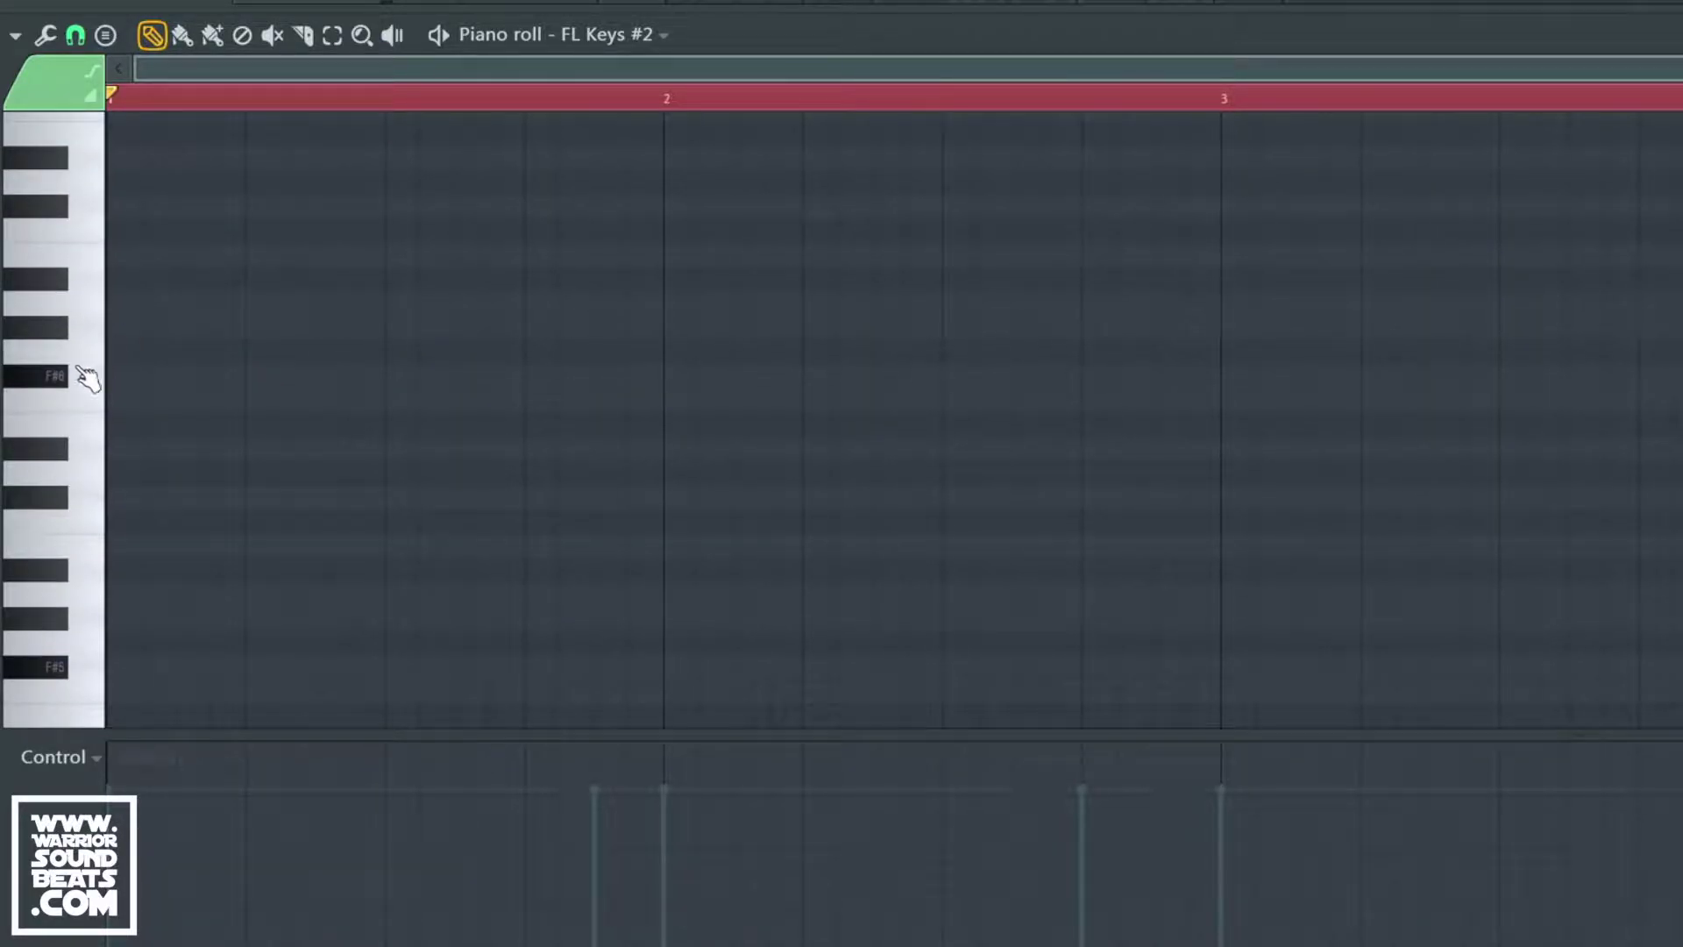
{"action": "scroll", "coordinate": [338, 413], "scroll_direction": "down", "scroll_amount": 12}
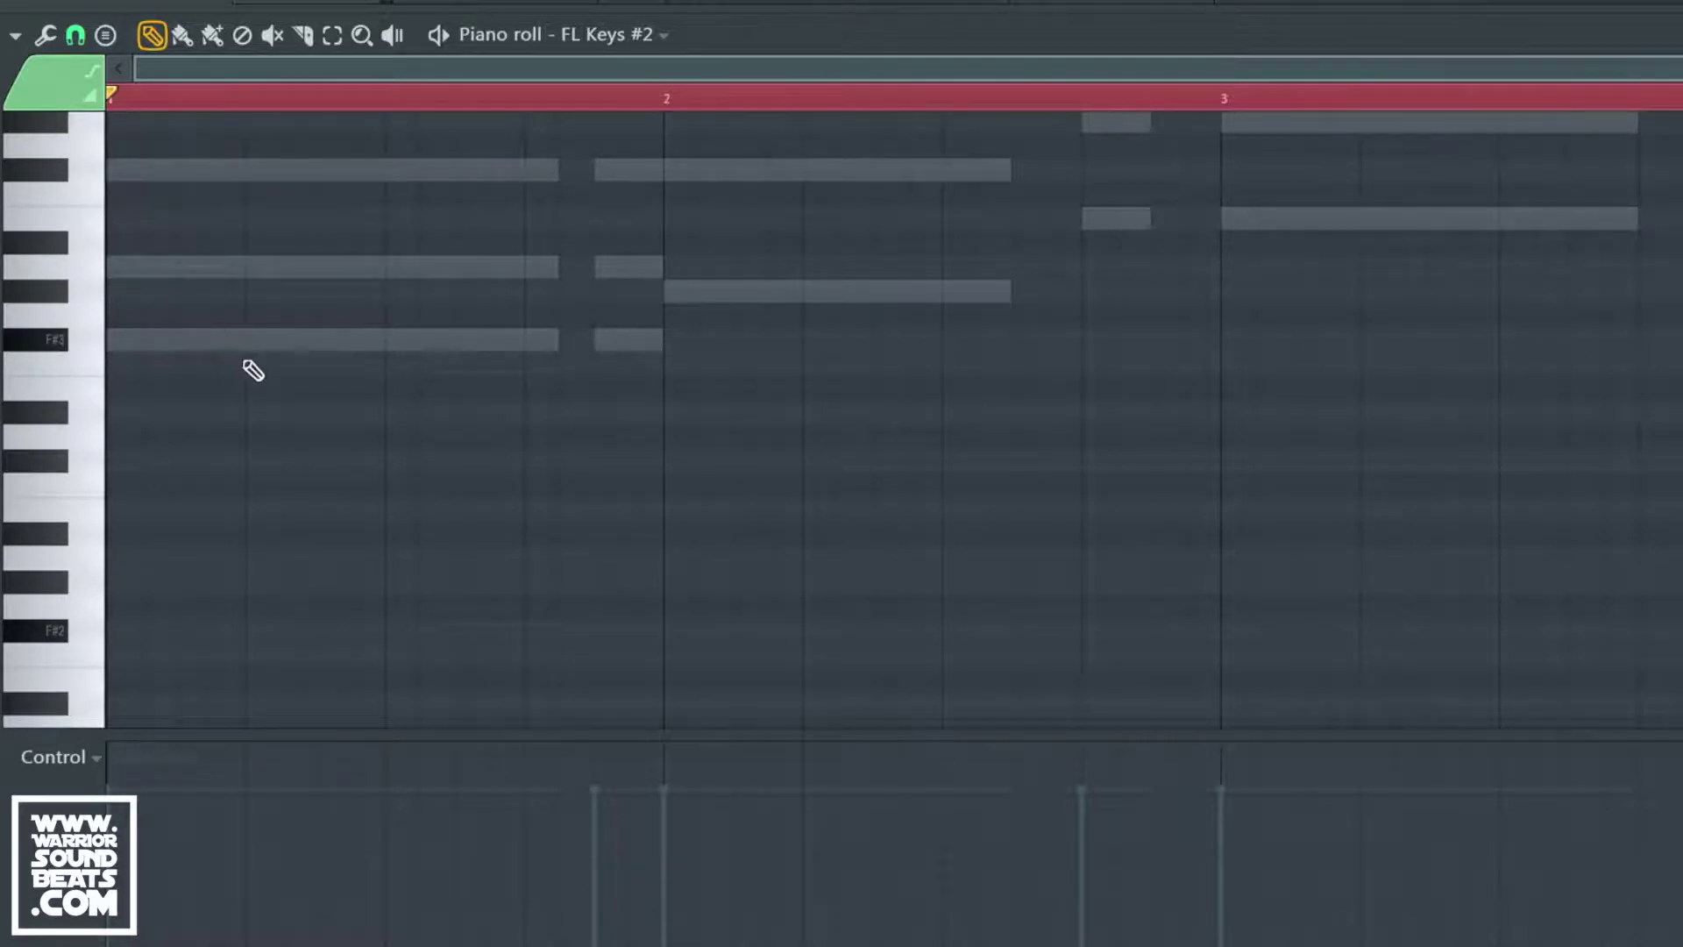
{"action": "left_click", "coordinate": [262, 340]}
{"action": "scroll", "coordinate": [432, 372], "scroll_direction": "up", "scroll_amount": 3}
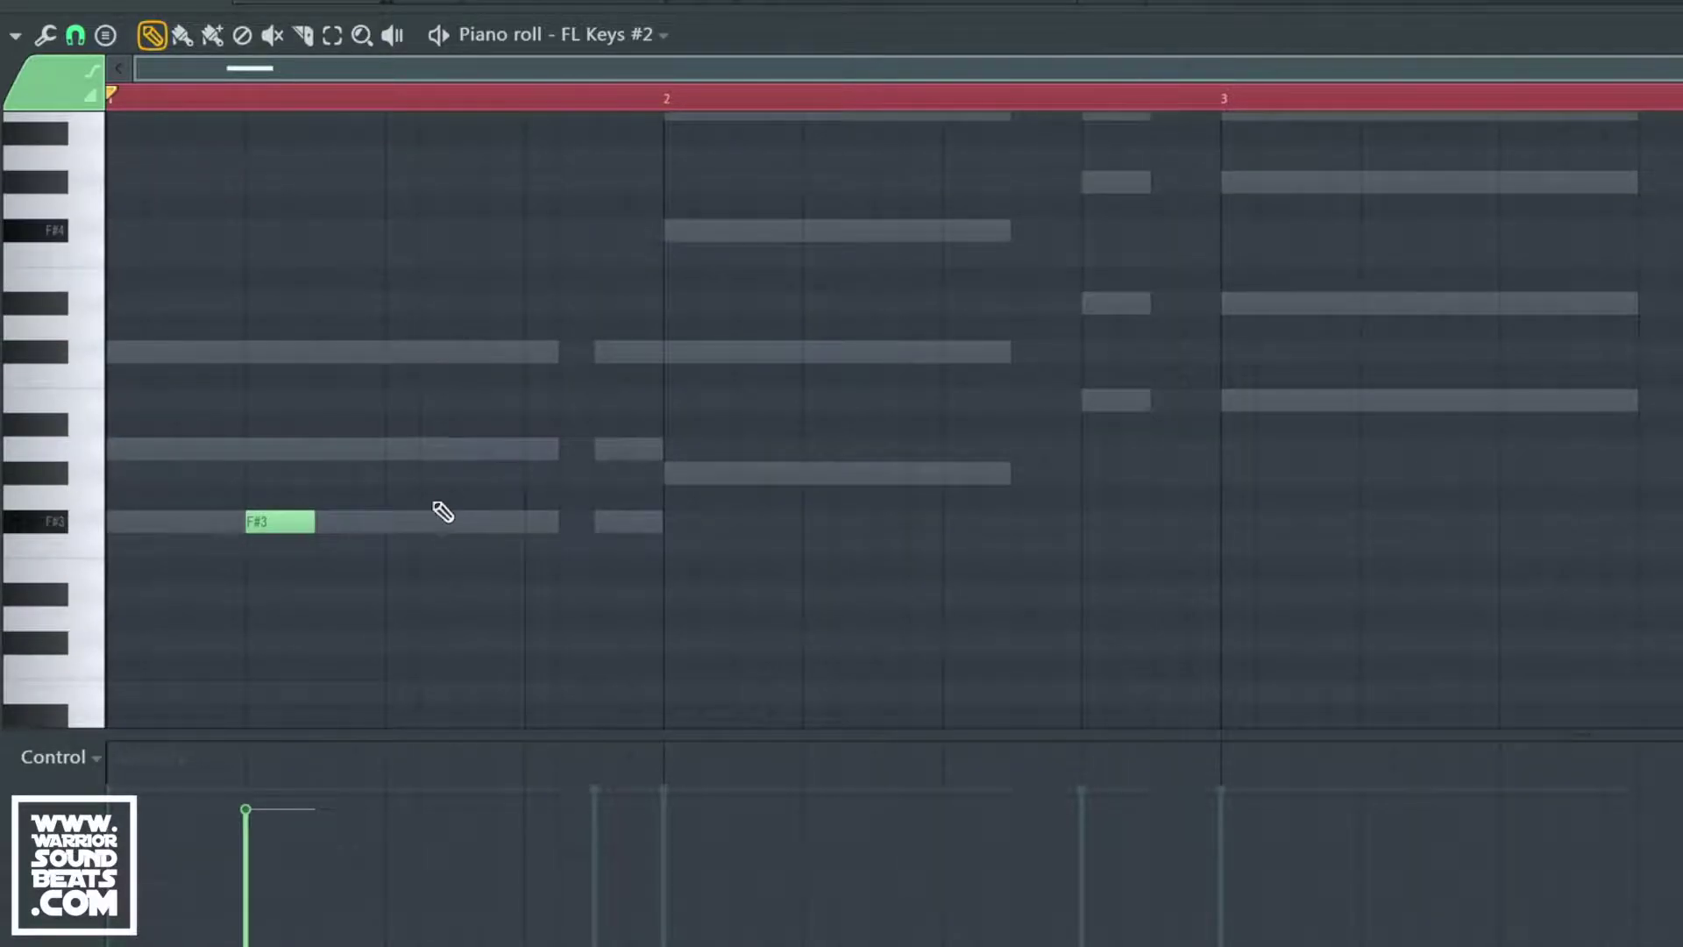
{"action": "left_click", "coordinate": [402, 351]}
{"action": "left_click", "coordinate": [467, 449]}
{"action": "key", "text": "space"}
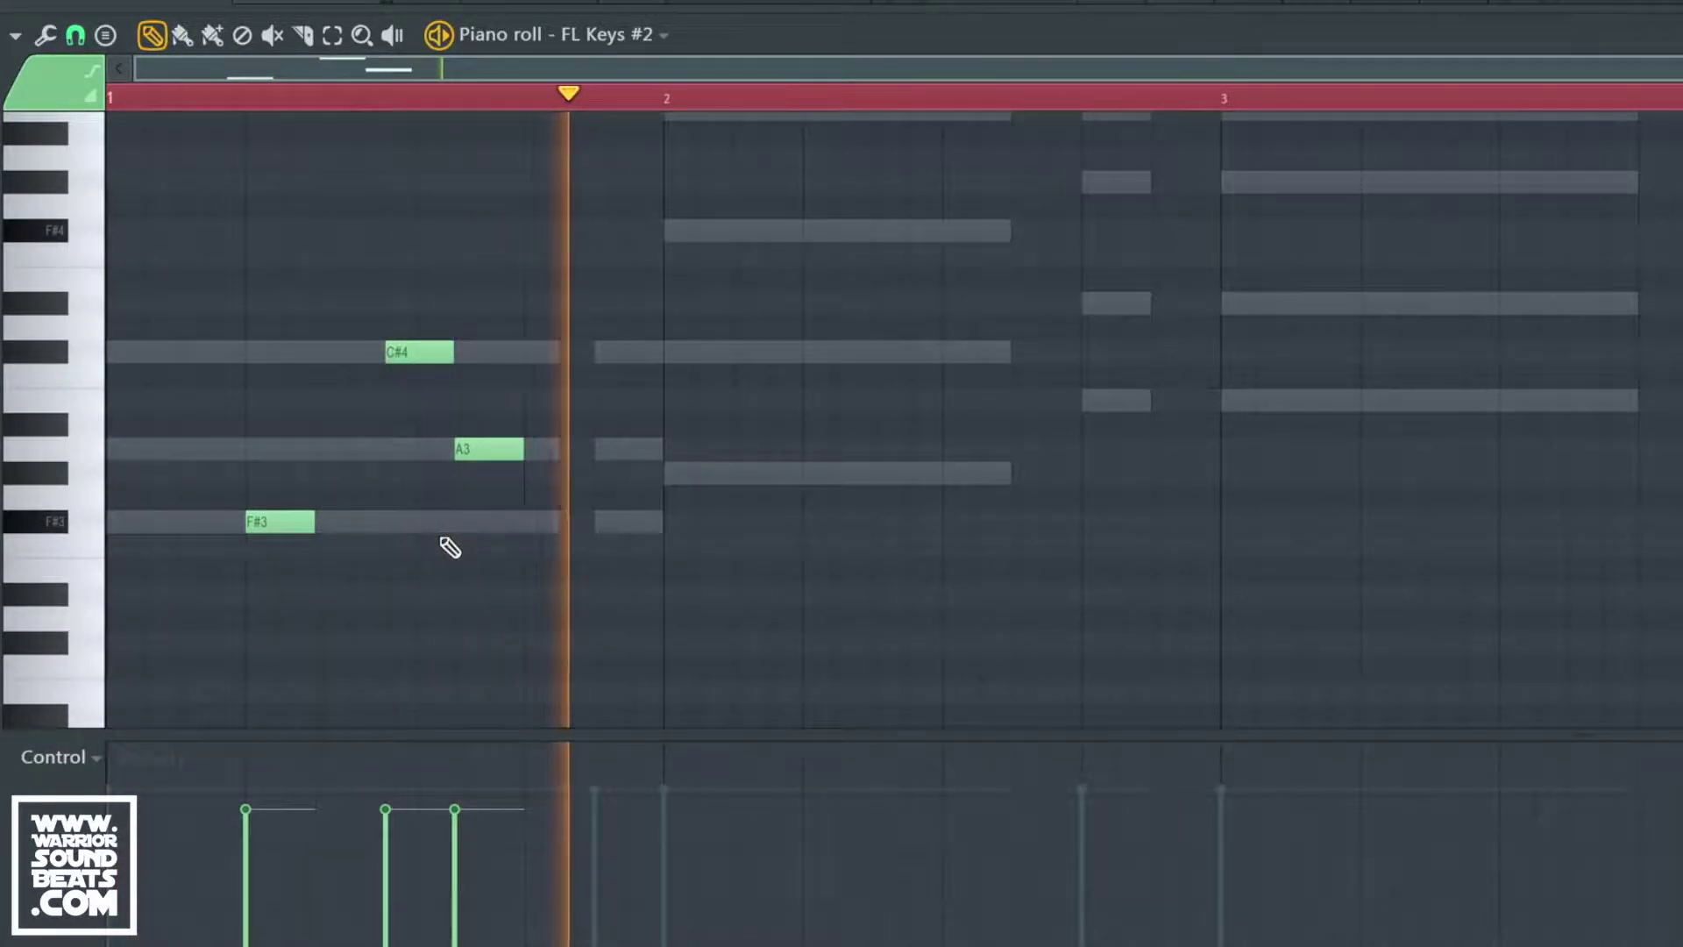
{"action": "key", "text": "space"}
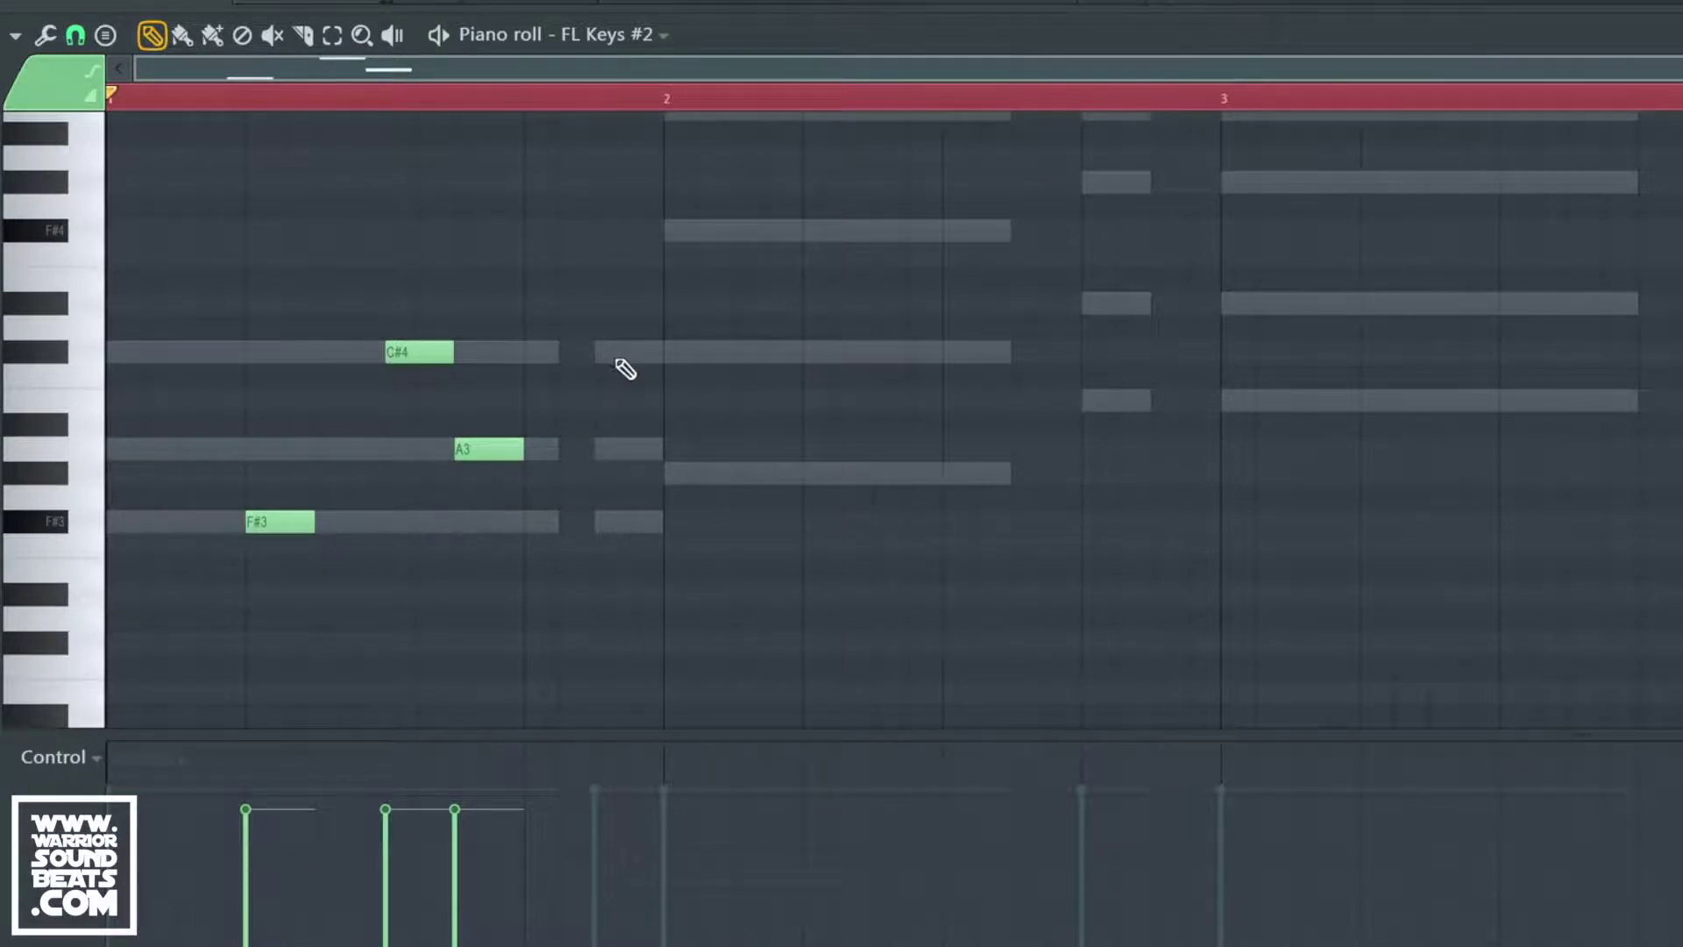
Add a short C#4 at the end of bar 1 and a G#3 at the start of bar 2, and audition them.
{"action": "left_click", "coordinate": [638, 352]}
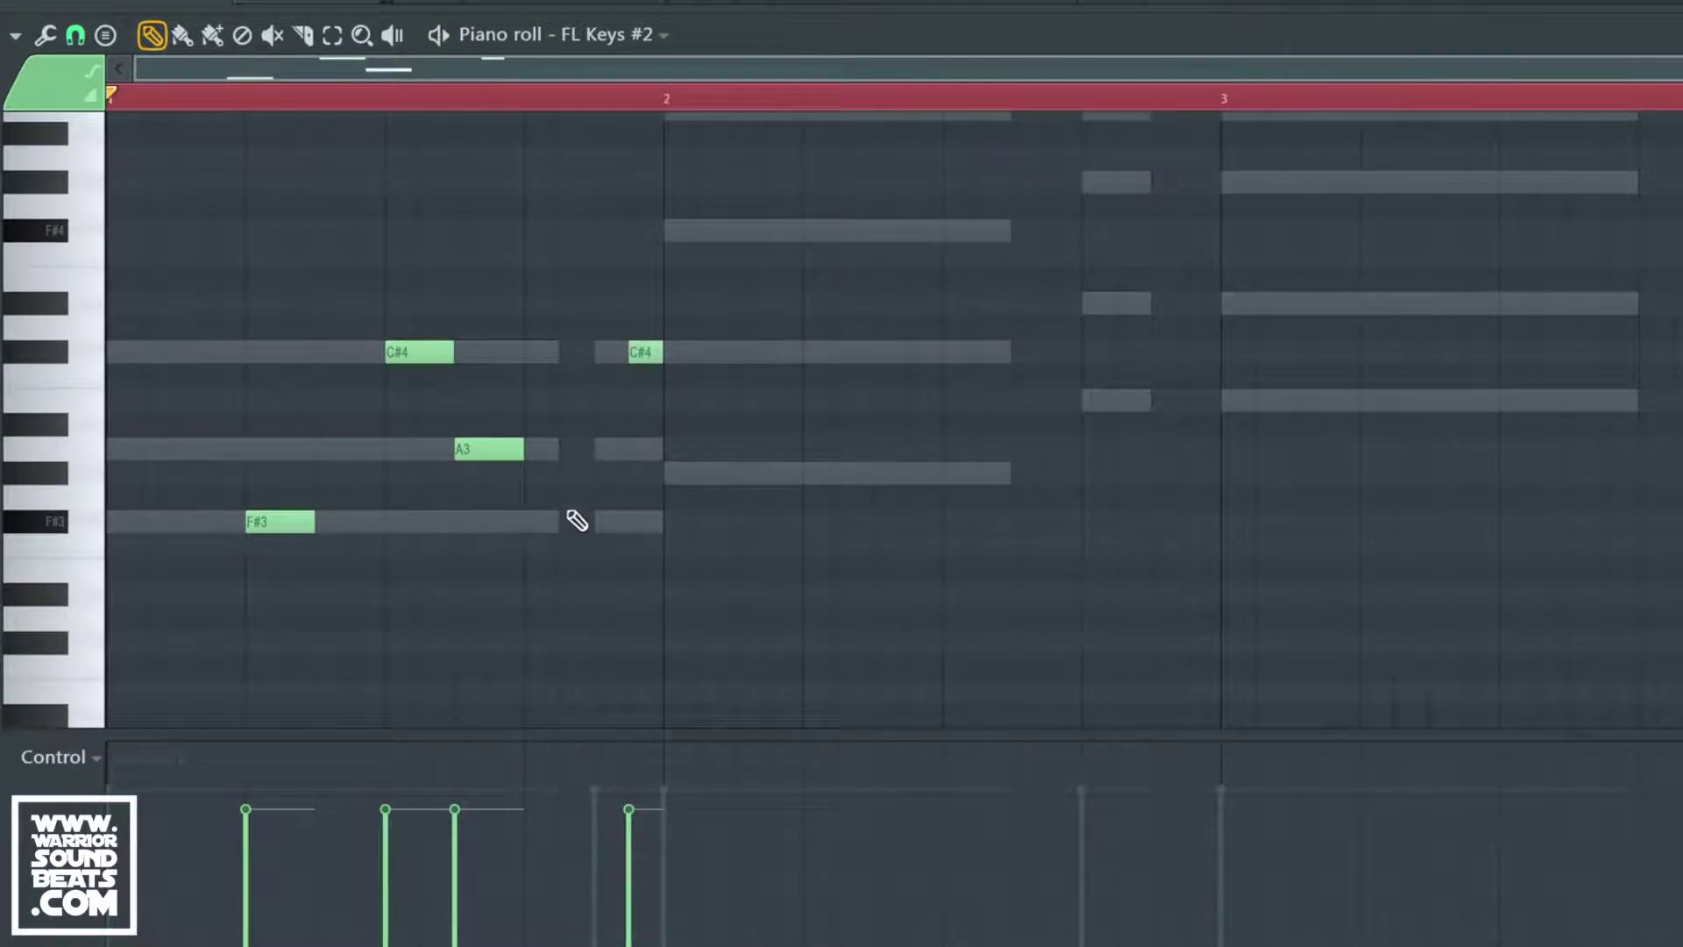
{"action": "left_click", "coordinate": [680, 478]}
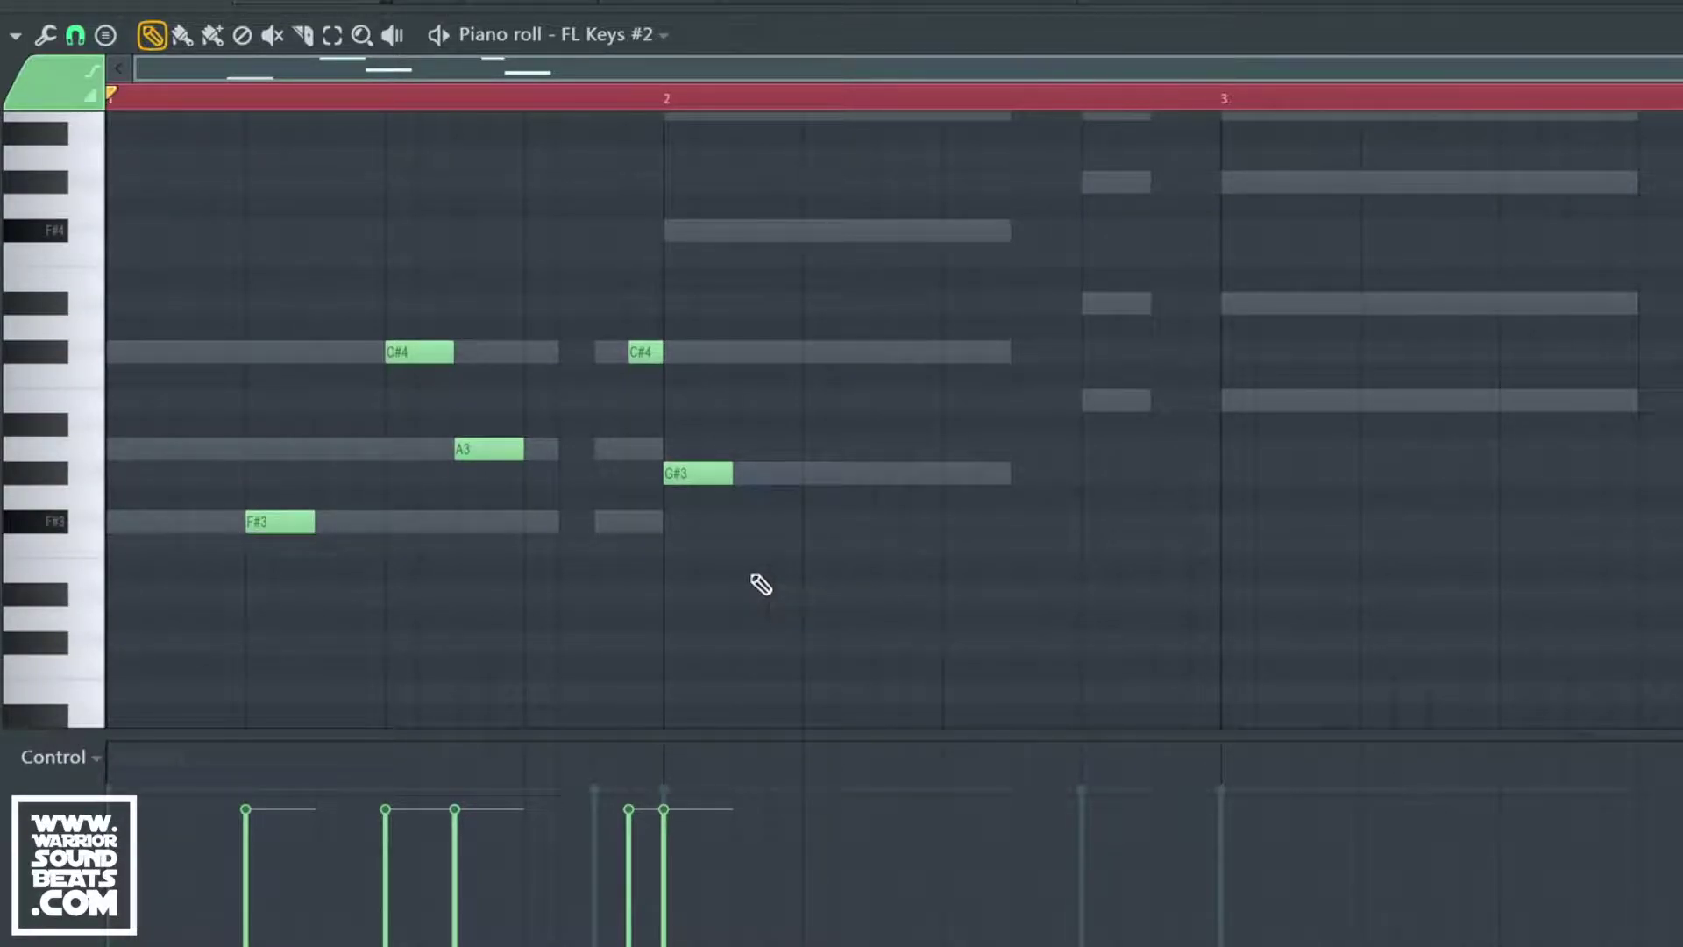
{"action": "key", "text": "space"}
{"action": "scroll", "coordinate": [754, 574], "scroll_direction": "up", "scroll_amount": 1}
{"action": "scroll", "coordinate": [812, 479], "scroll_direction": "down", "scroll_amount": 2}
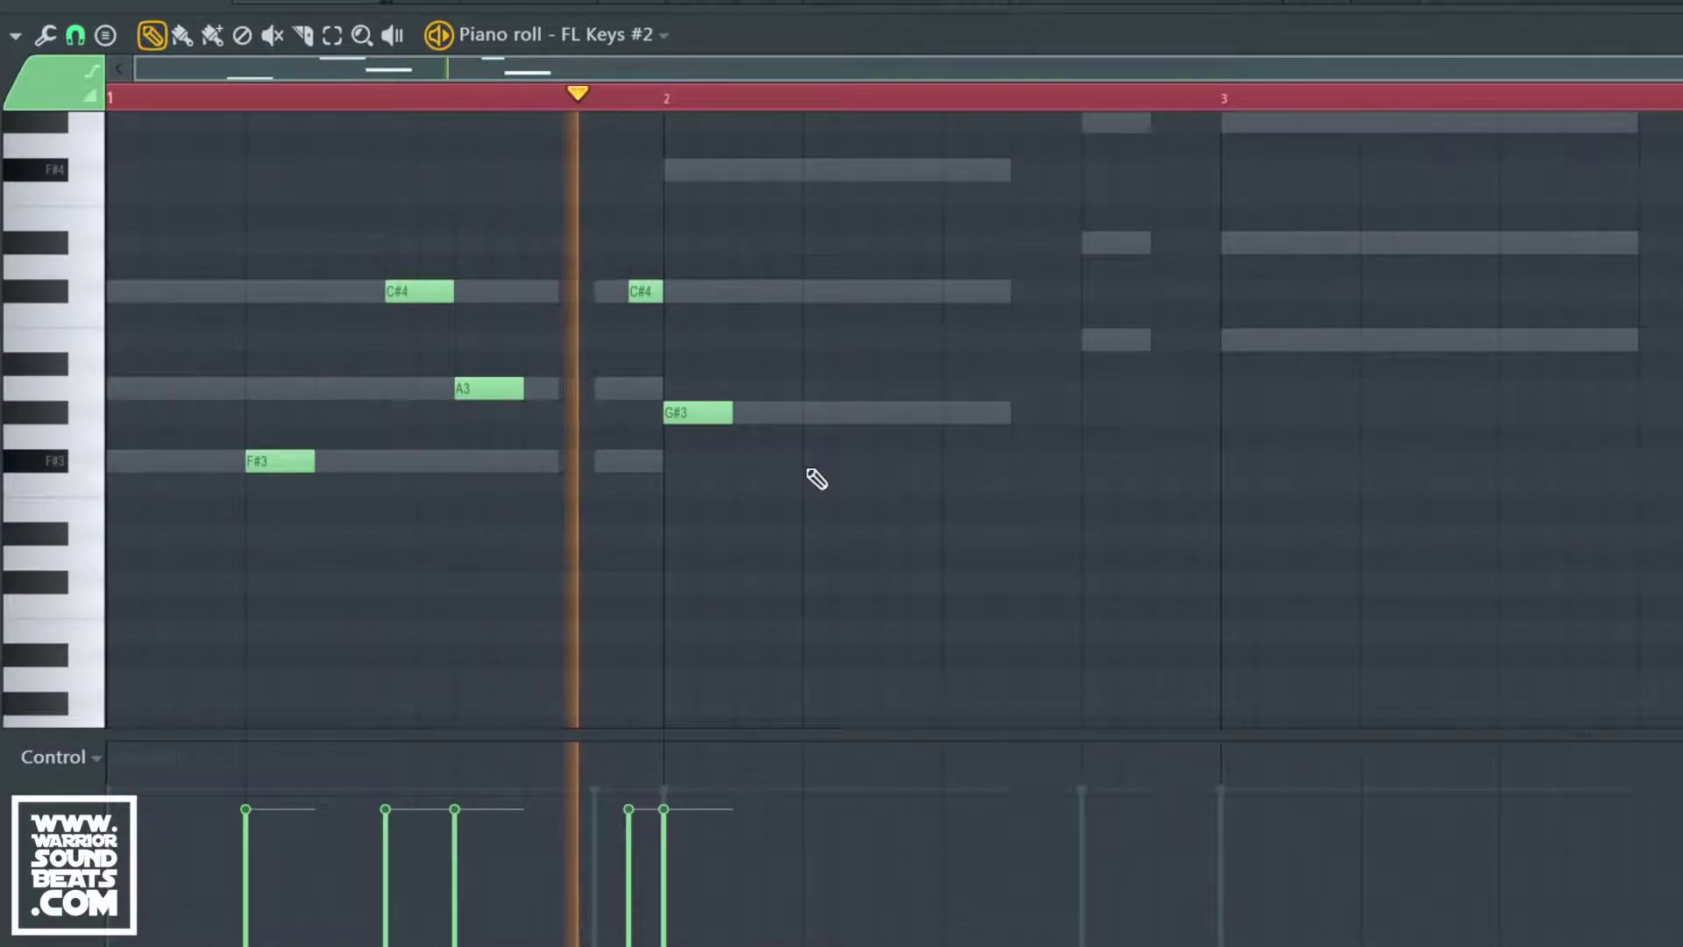
{"action": "key", "text": "space"}
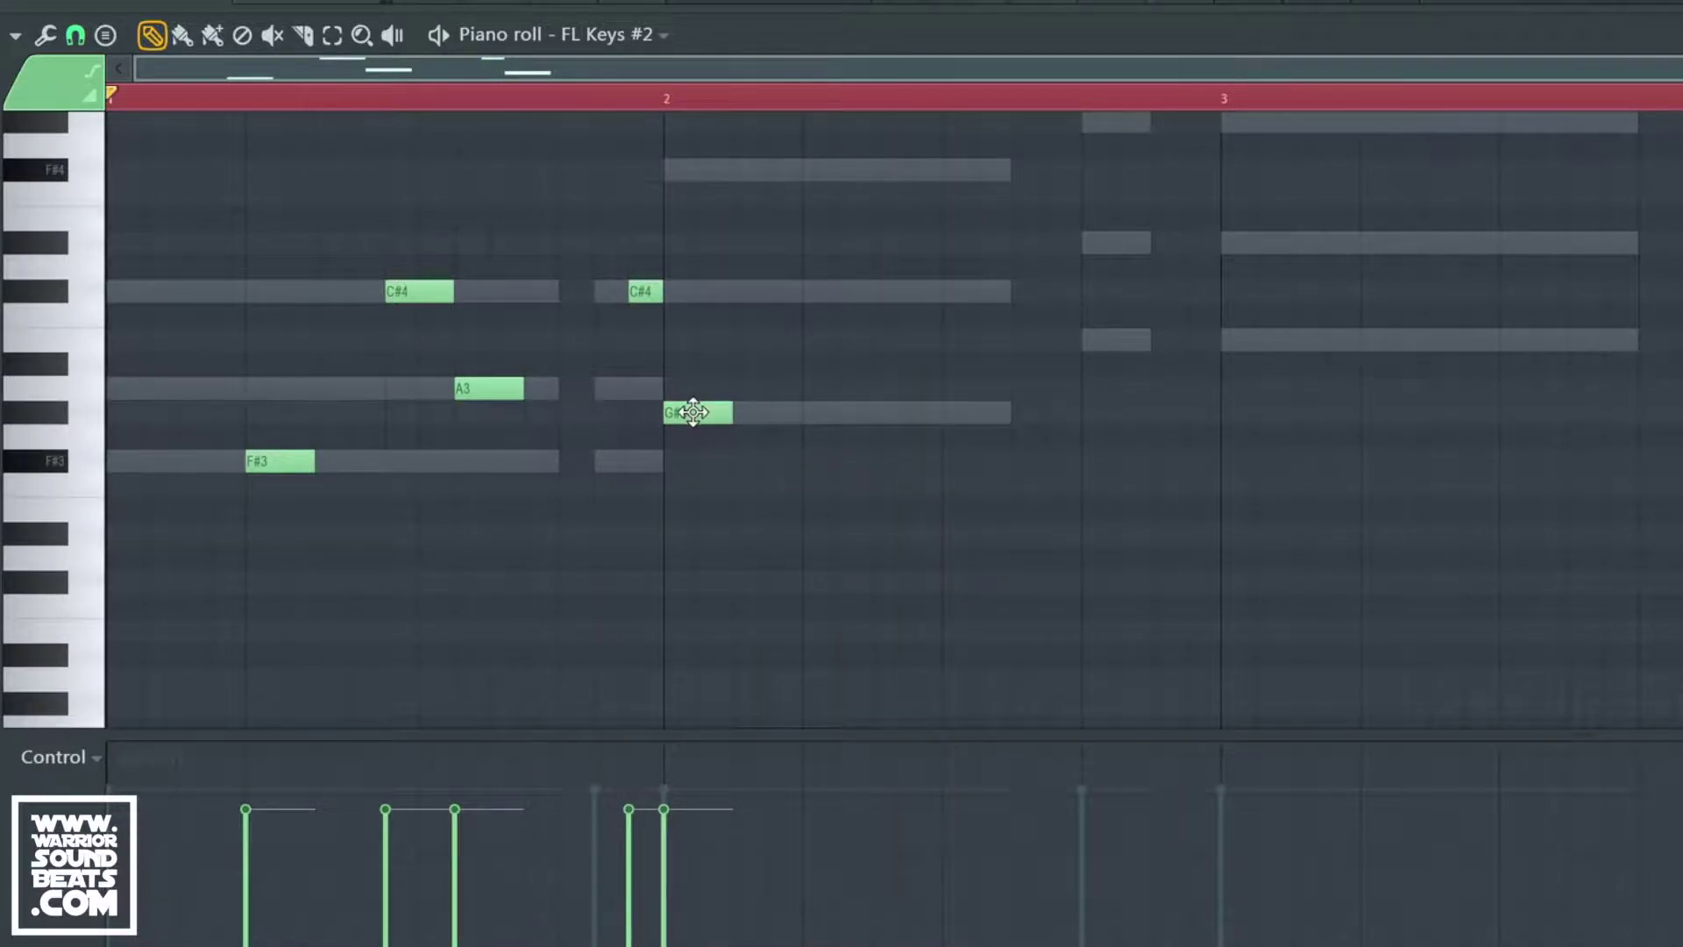
Move the G#3 note to beat 2 of bar 2, auditioning its timing along the way.
{"action": "left_click_drag", "start_coordinate": [693, 412], "coordinate": [766, 410]}
{"action": "key", "text": "space"}
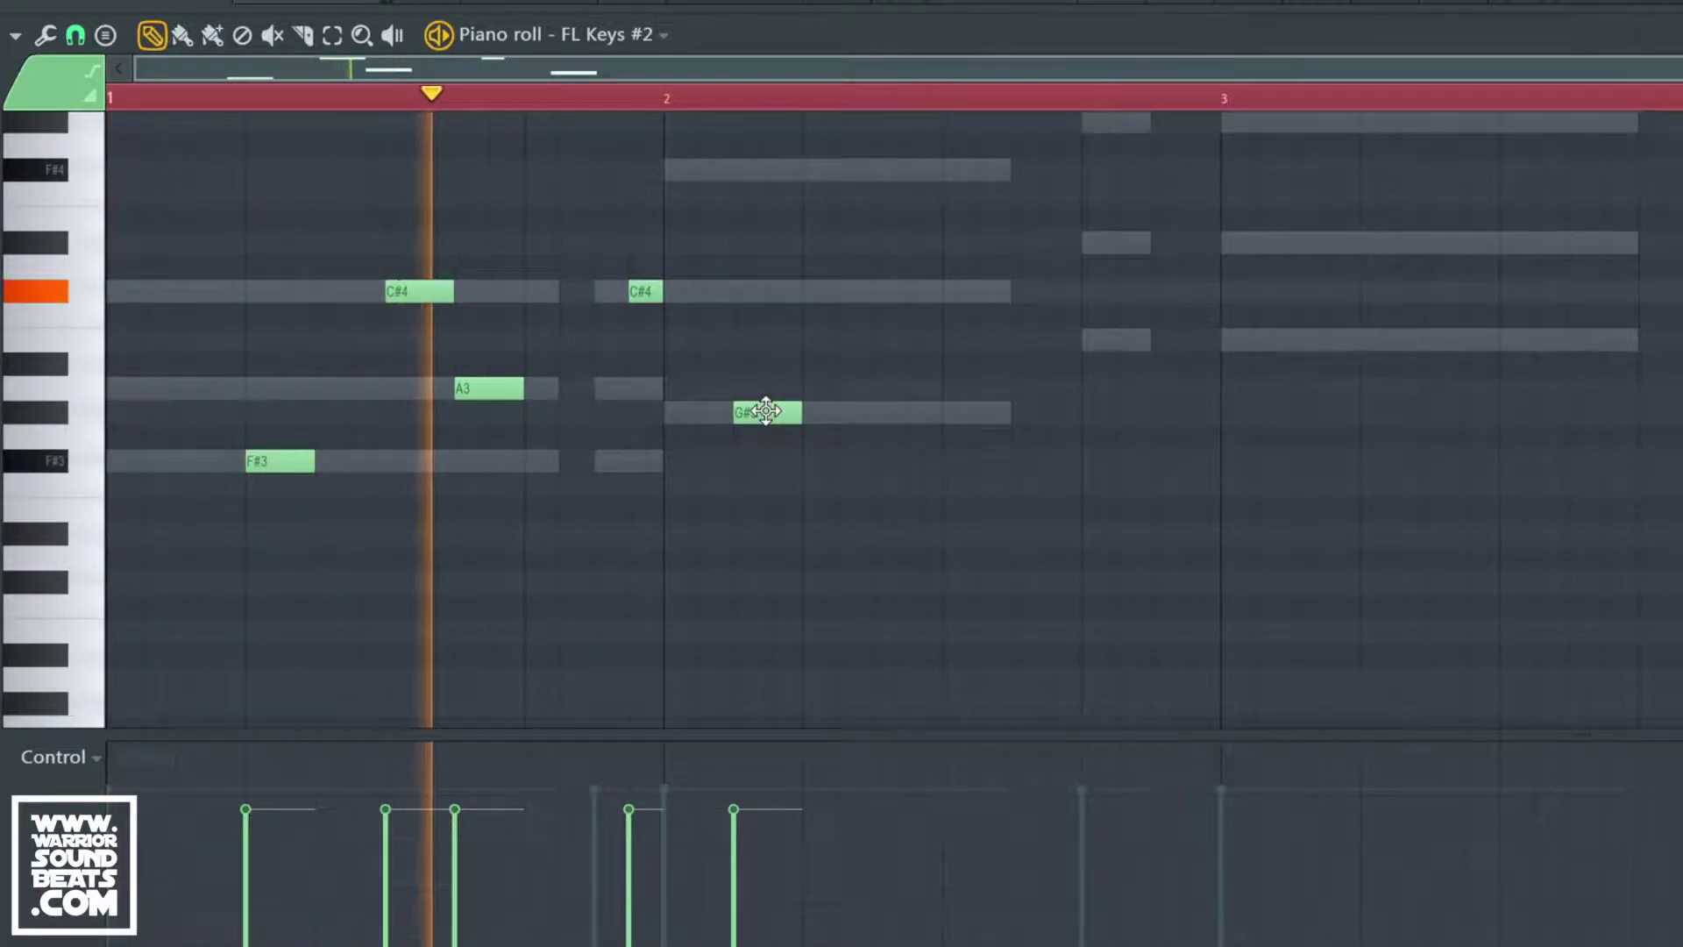
{"action": "key", "text": "space"}
{"action": "left_click_drag", "start_coordinate": [765, 412], "coordinate": [829, 413]}
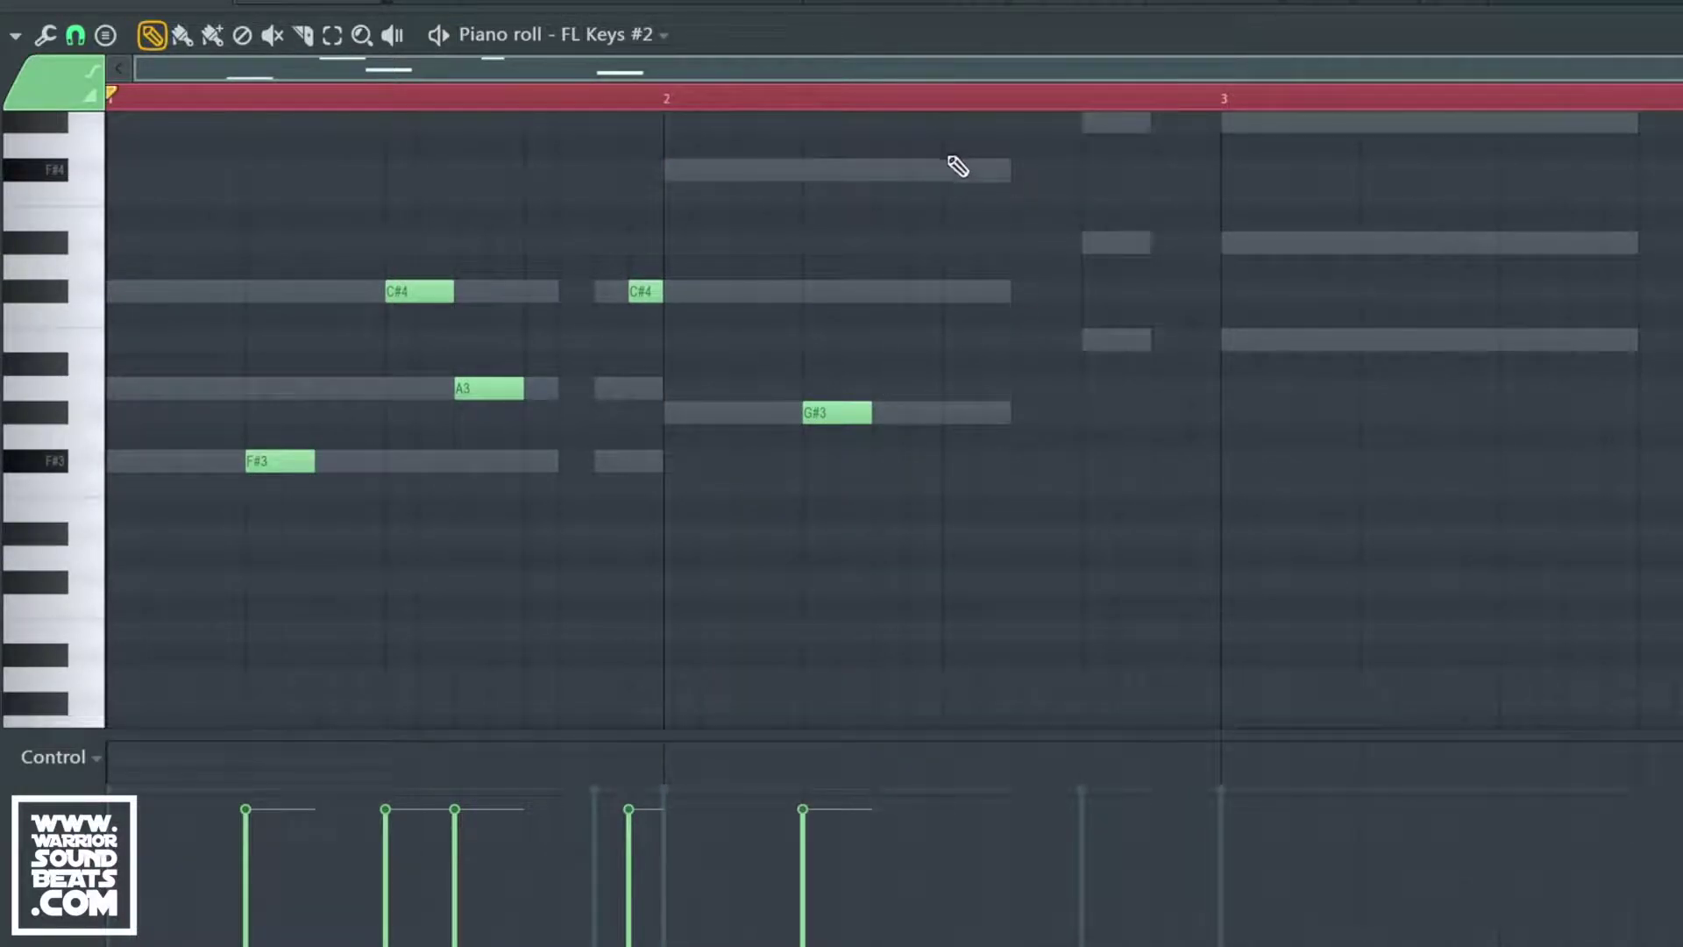
Add an F#4 on beat 3 and a D#4 on beat 4 of bar 2, and play the melody back.
{"action": "left_click", "coordinate": [959, 173]}
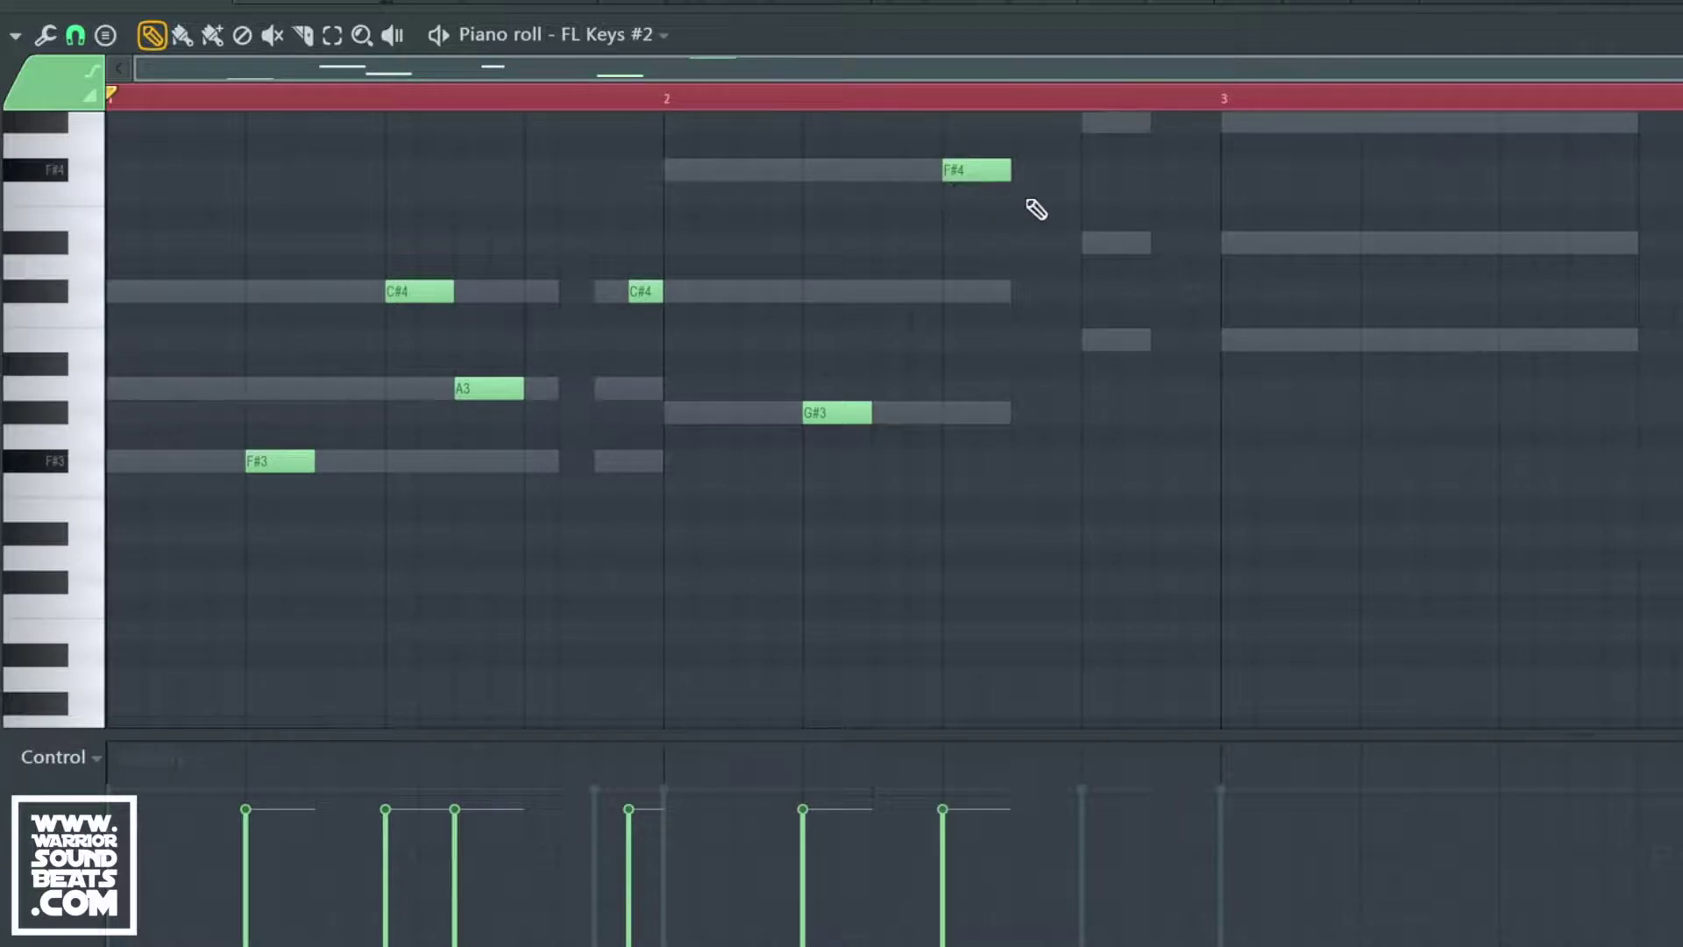
{"action": "left_click", "coordinate": [1094, 245]}
{"action": "key", "text": "space"}
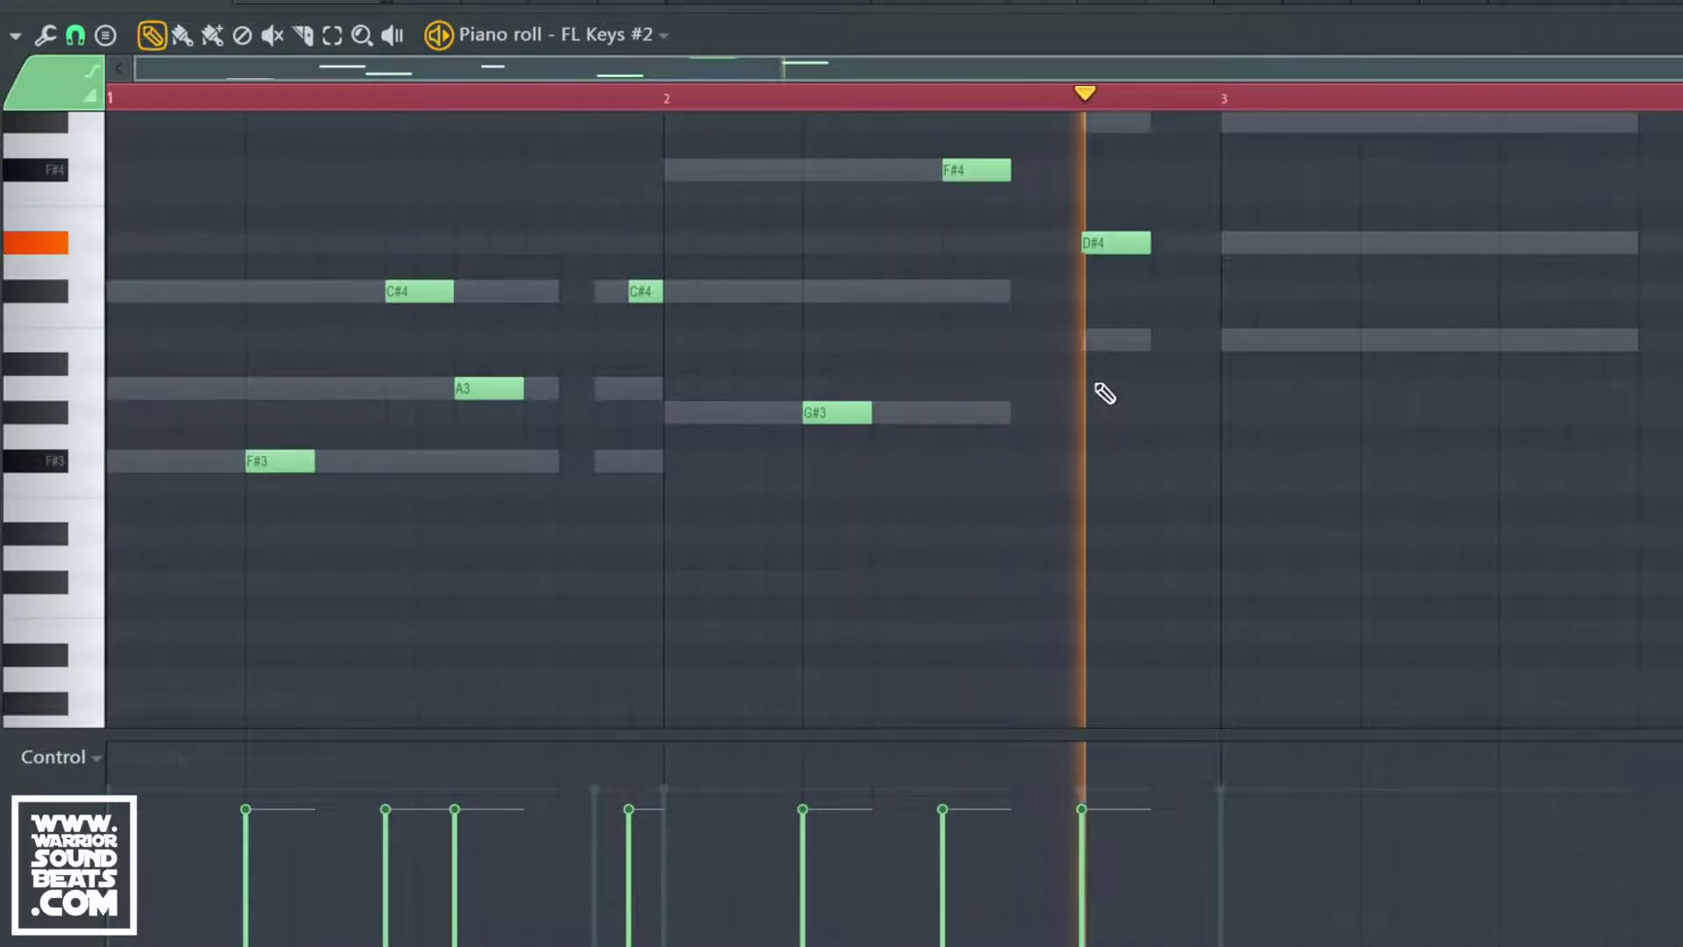
{"action": "key", "text": "space"}
Add a short G#4 ending exactly at the end of bar 2 and audition the melody.
{"action": "scroll", "coordinate": [1184, 312], "scroll_direction": "up", "scroll_amount": 5}
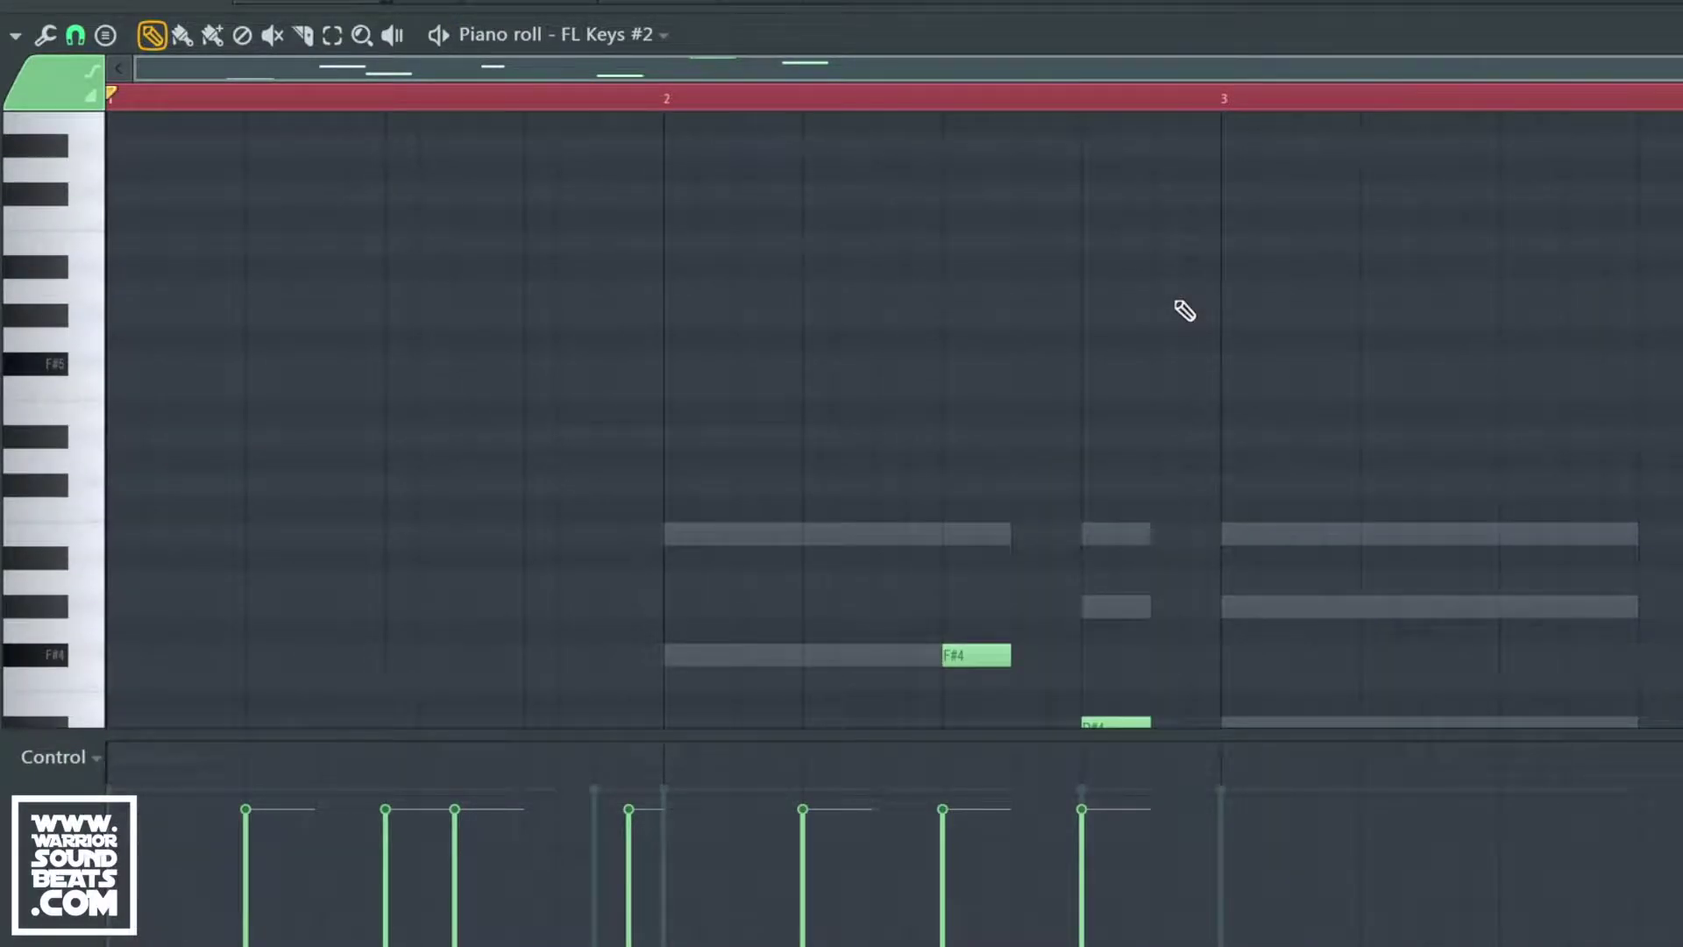
{"action": "scroll", "coordinate": [1186, 310], "scroll_direction": "down", "scroll_amount": 1}
{"action": "scroll", "coordinate": [1276, 552], "scroll_direction": "down", "scroll_amount": 1}
{"action": "left_click", "coordinate": [1192, 366]}
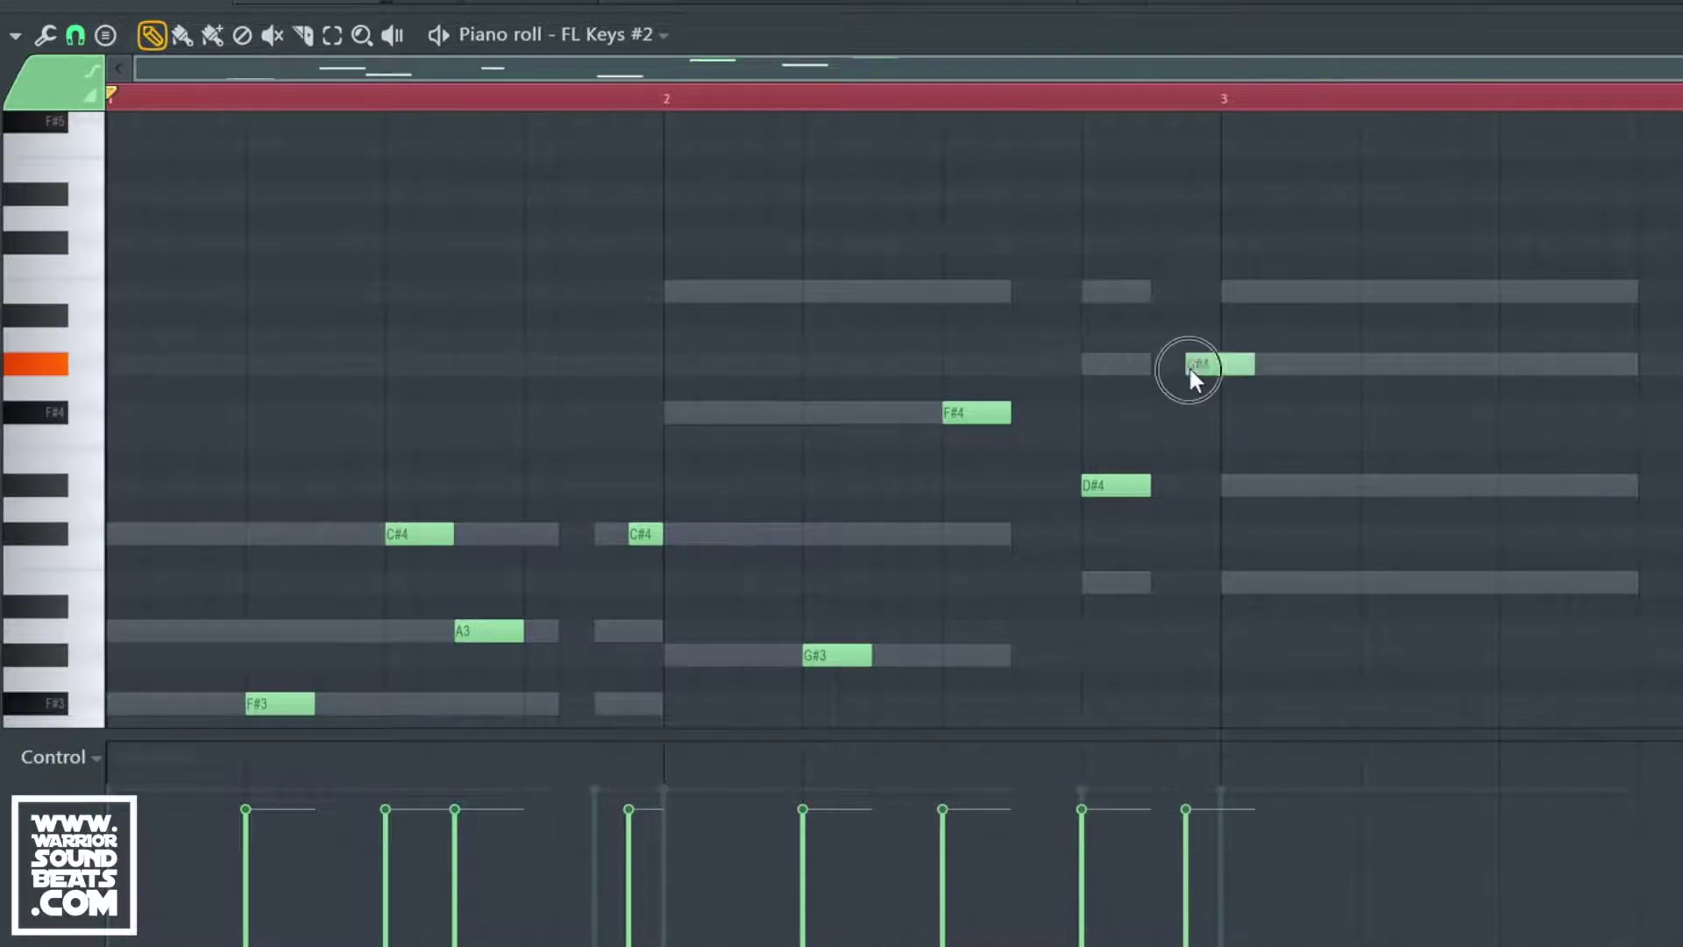
{"action": "key", "text": "space"}
{"action": "scroll", "coordinate": [1260, 440], "scroll_direction": "down", "scroll_amount": 2}
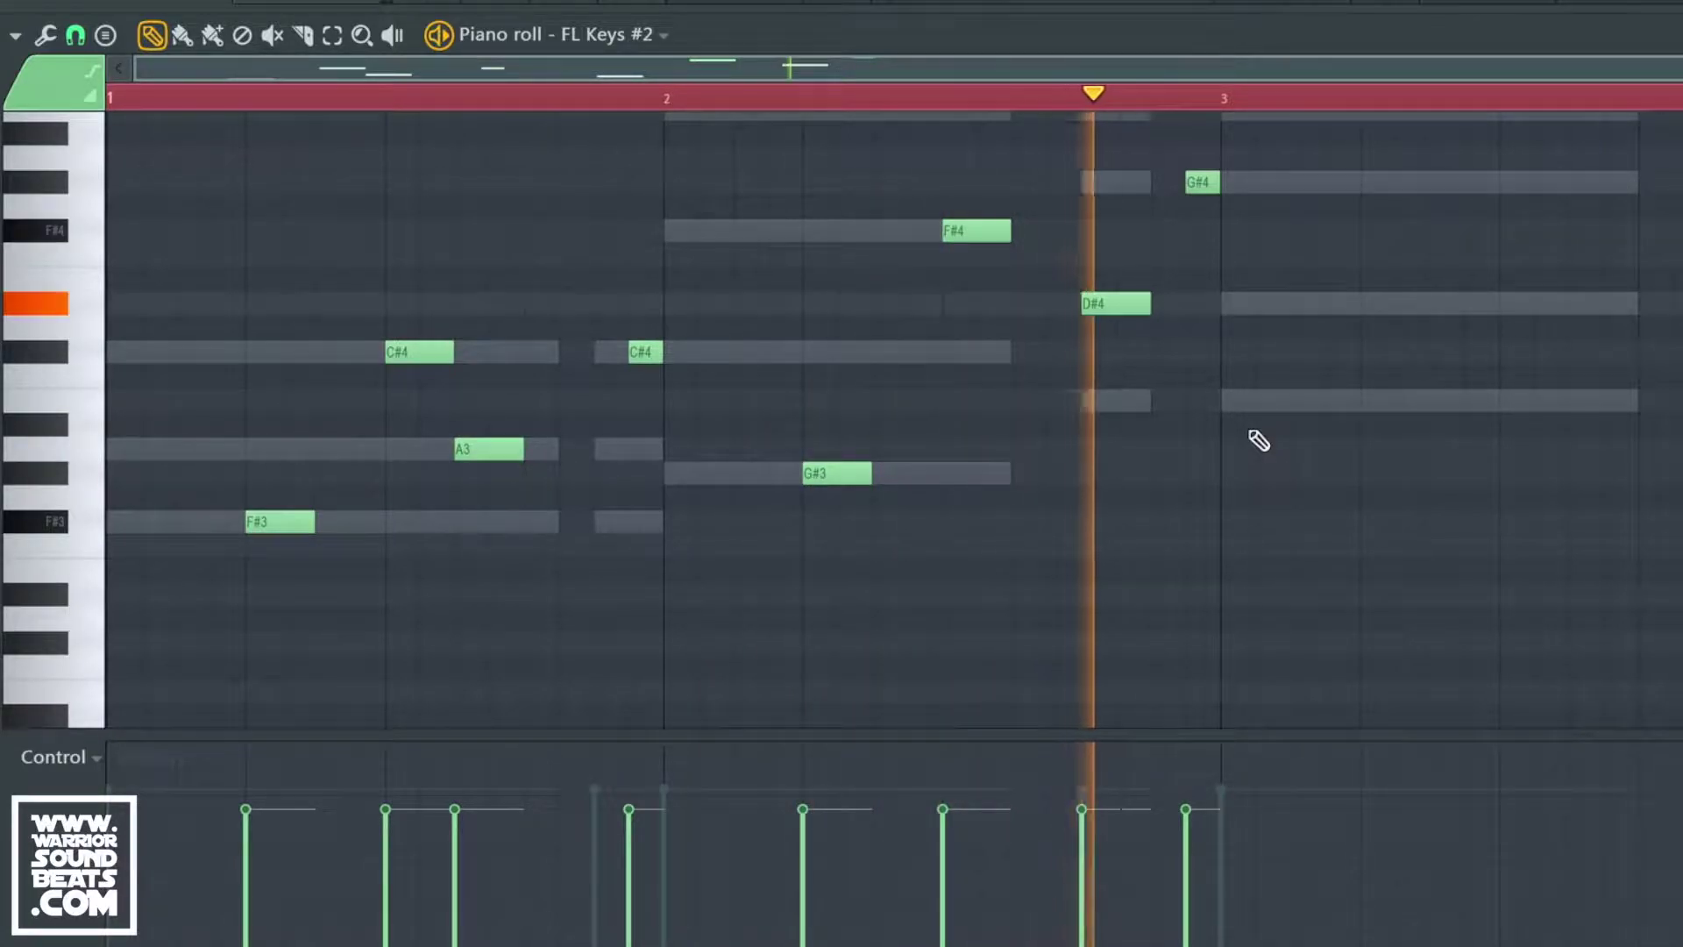
{"action": "key", "text": "space"}
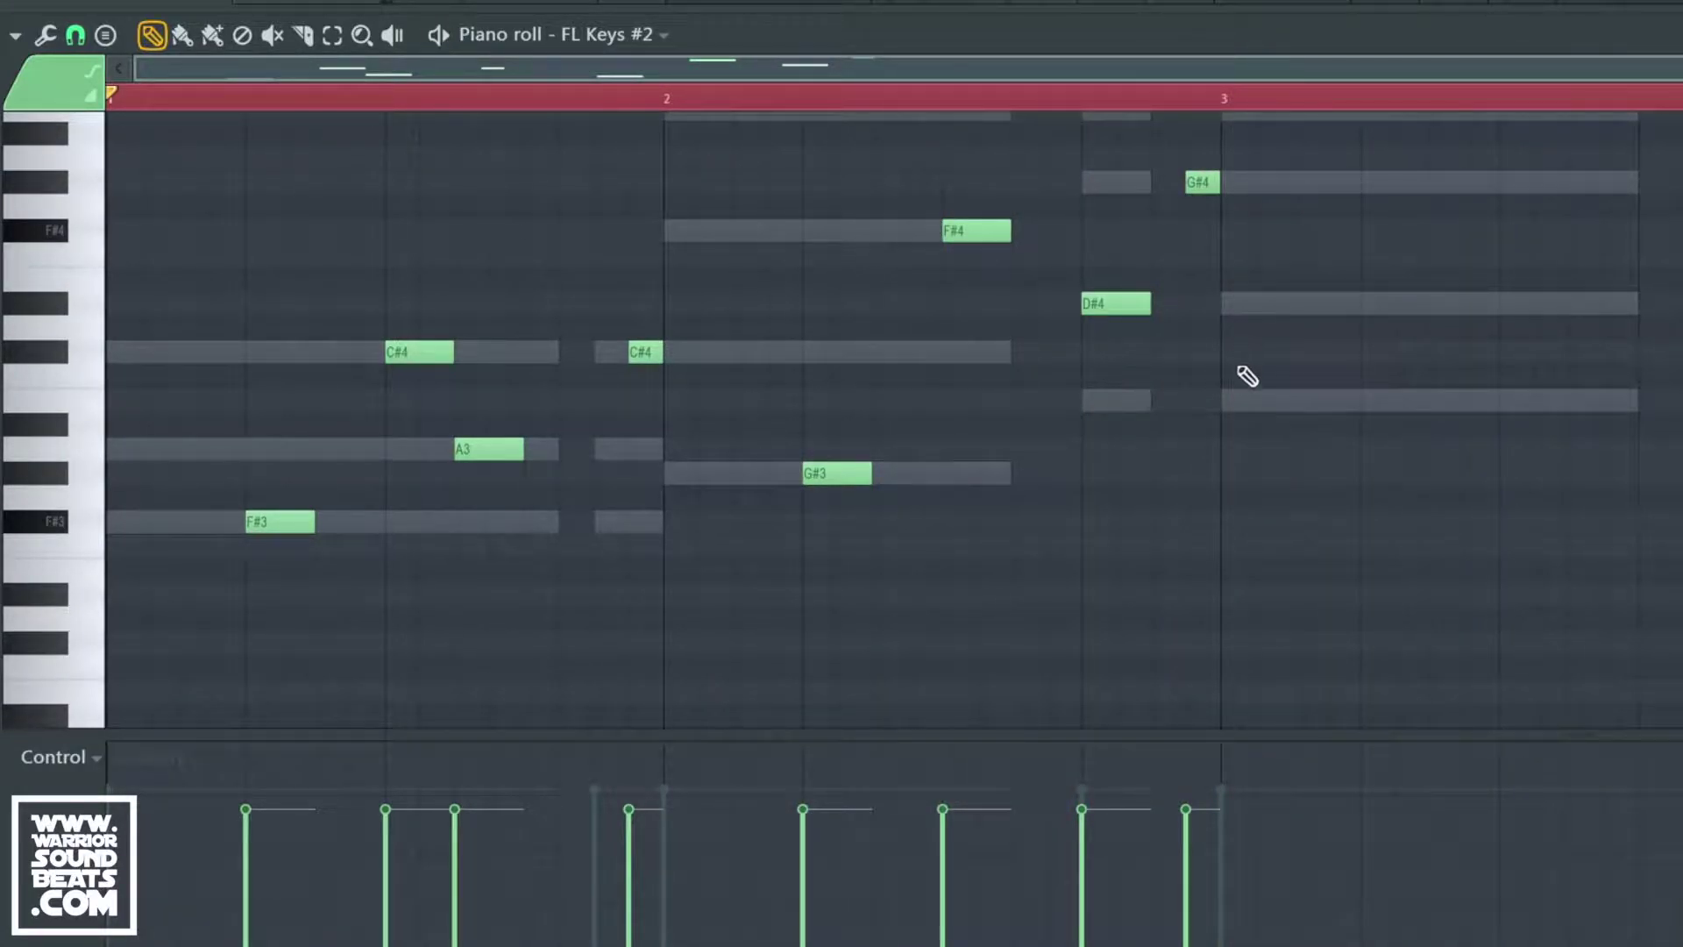
Add half-beat notes in bar 3: B3 just before beat 2, D#4 on beat 2 and G#4 at the end of the ghost chord.
{"action": "left_click", "coordinate": [1301, 400]}
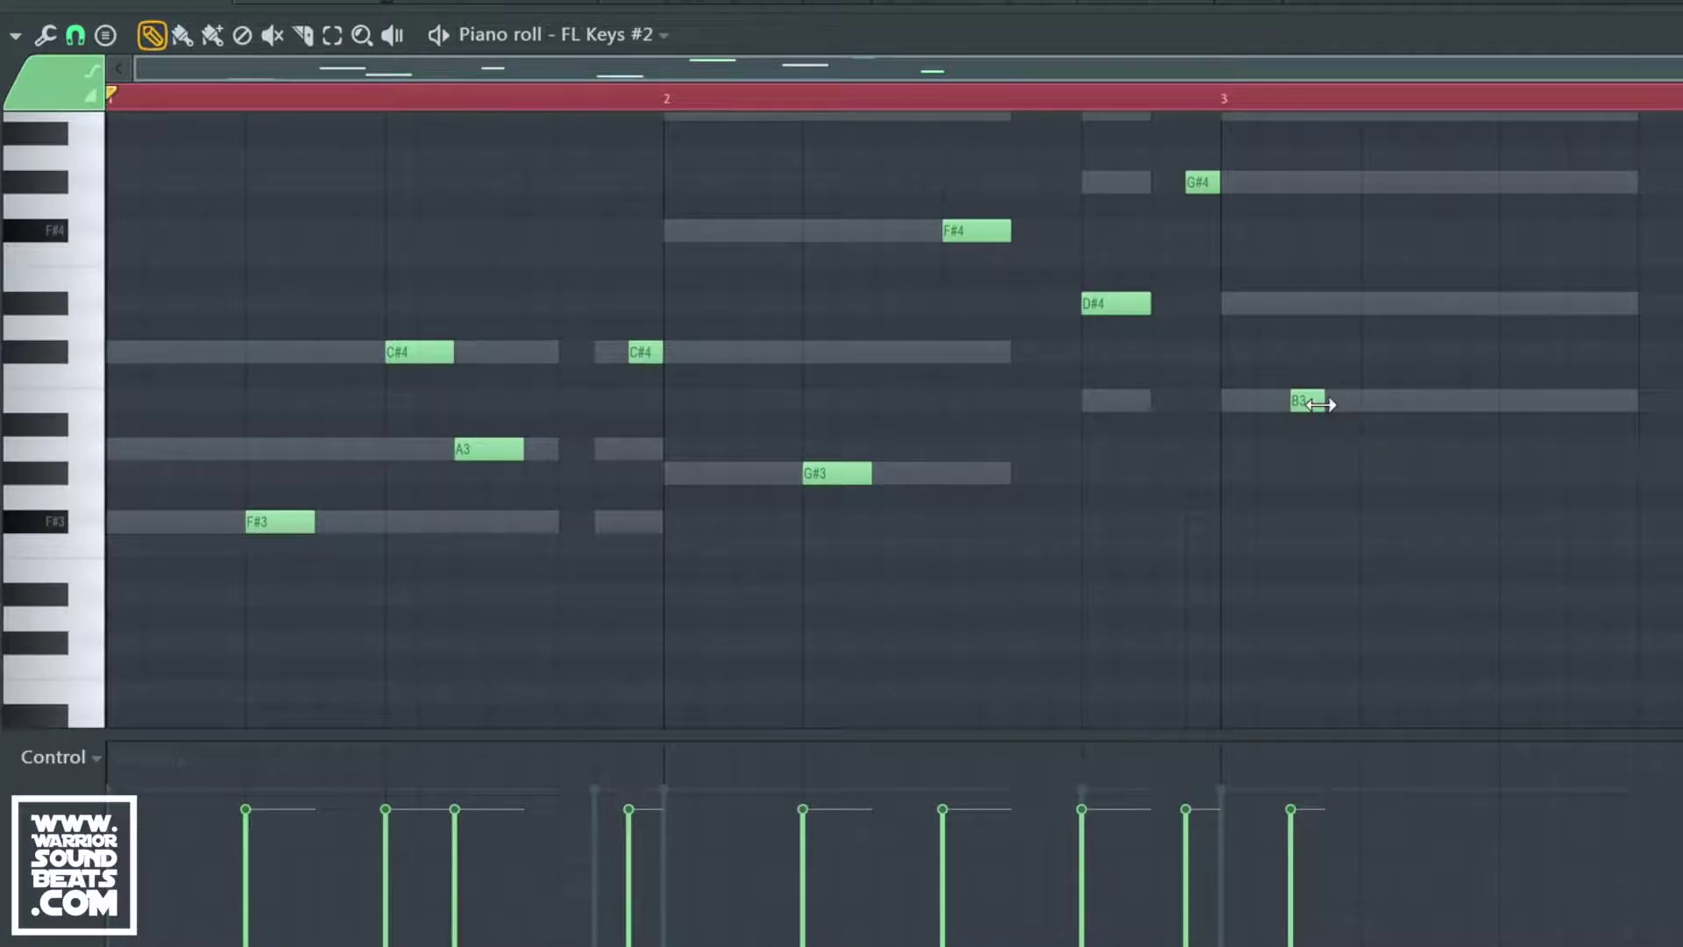
{"action": "left_click", "coordinate": [1370, 309]}
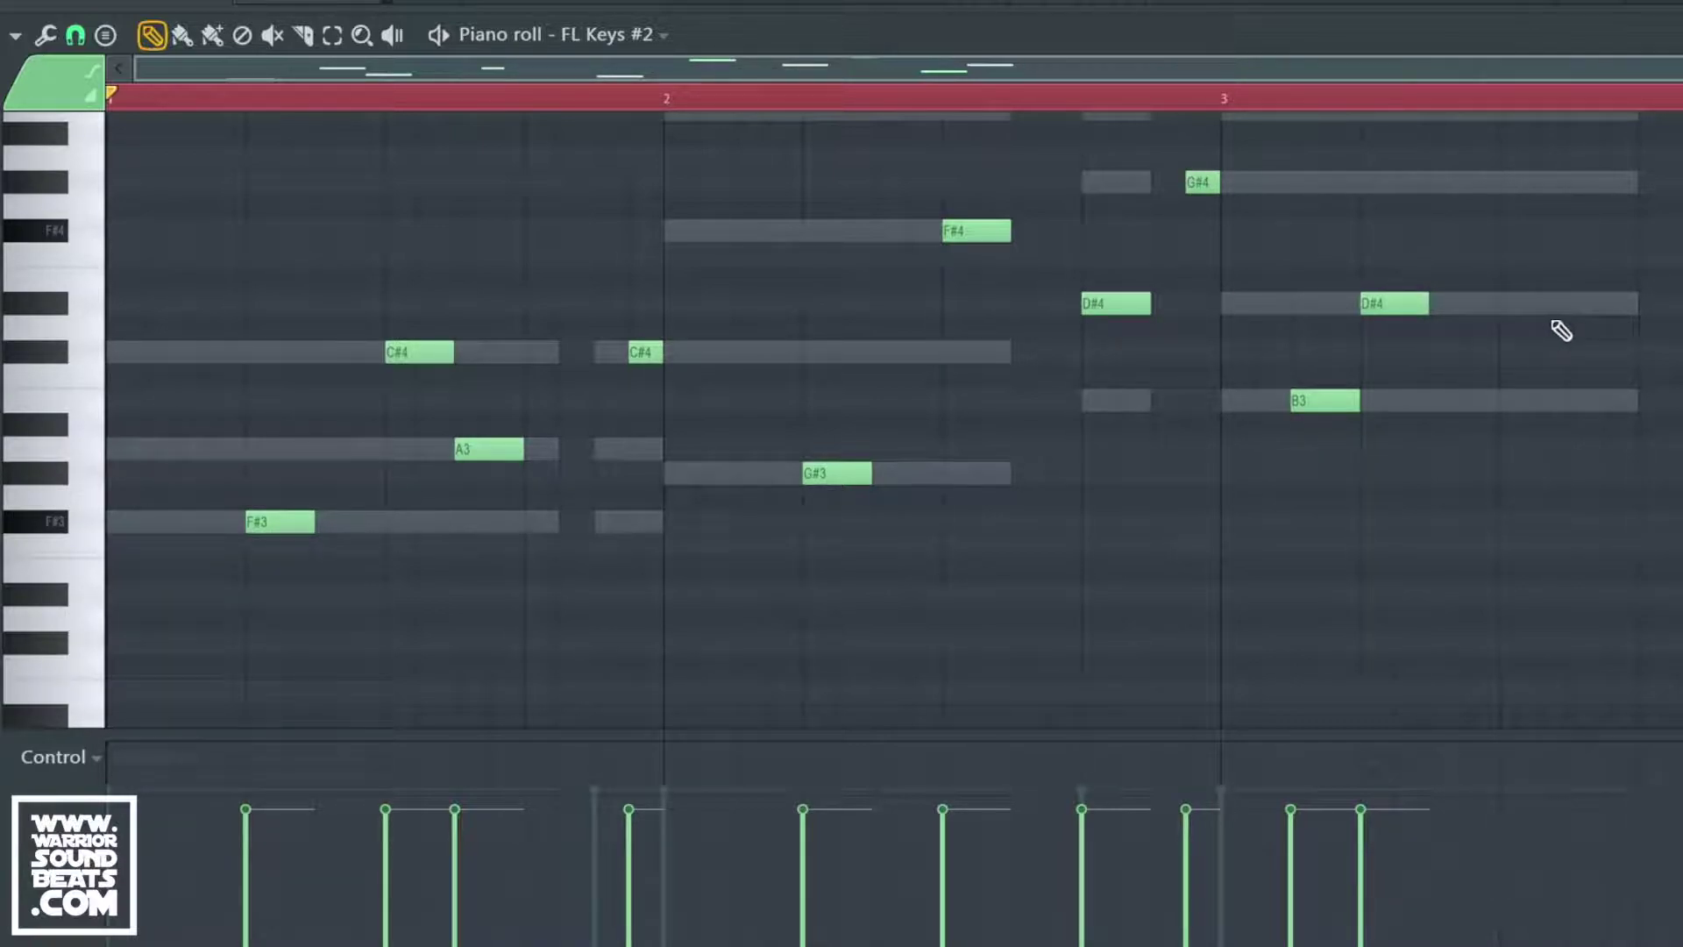
{"action": "left_click", "coordinate": [1589, 183]}
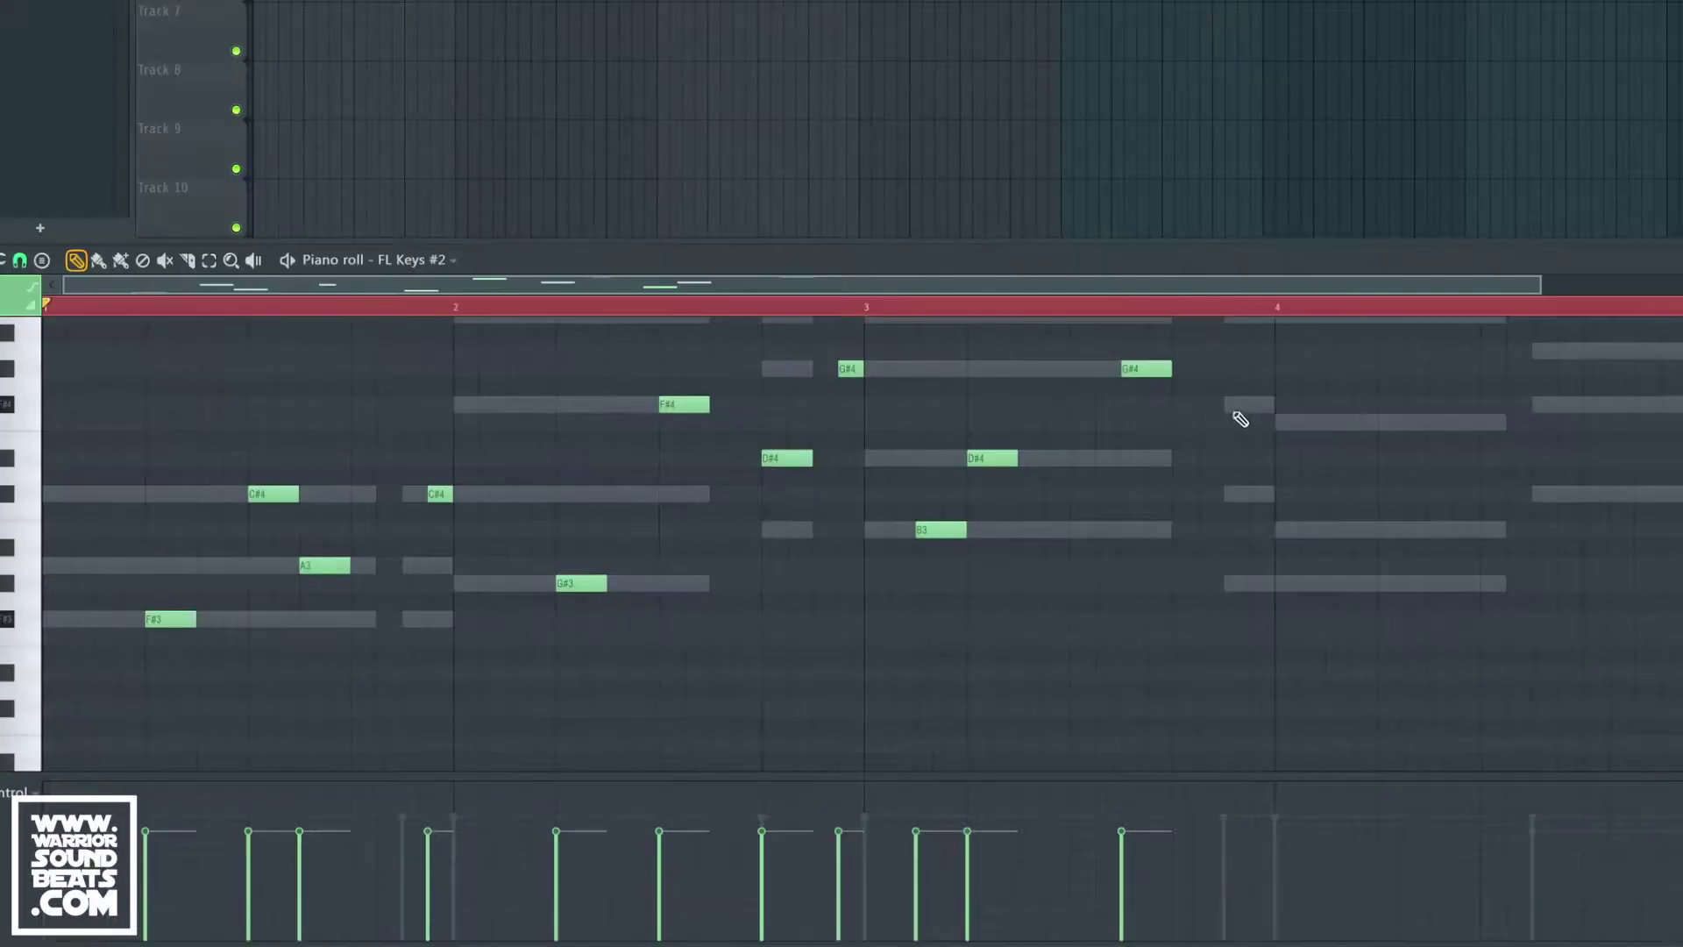
Add a half-beat F#4 ending exactly at the end of bar 3 and play the melody back.
{"action": "left_click", "coordinate": [1238, 405]}
{"action": "key", "text": "space"}
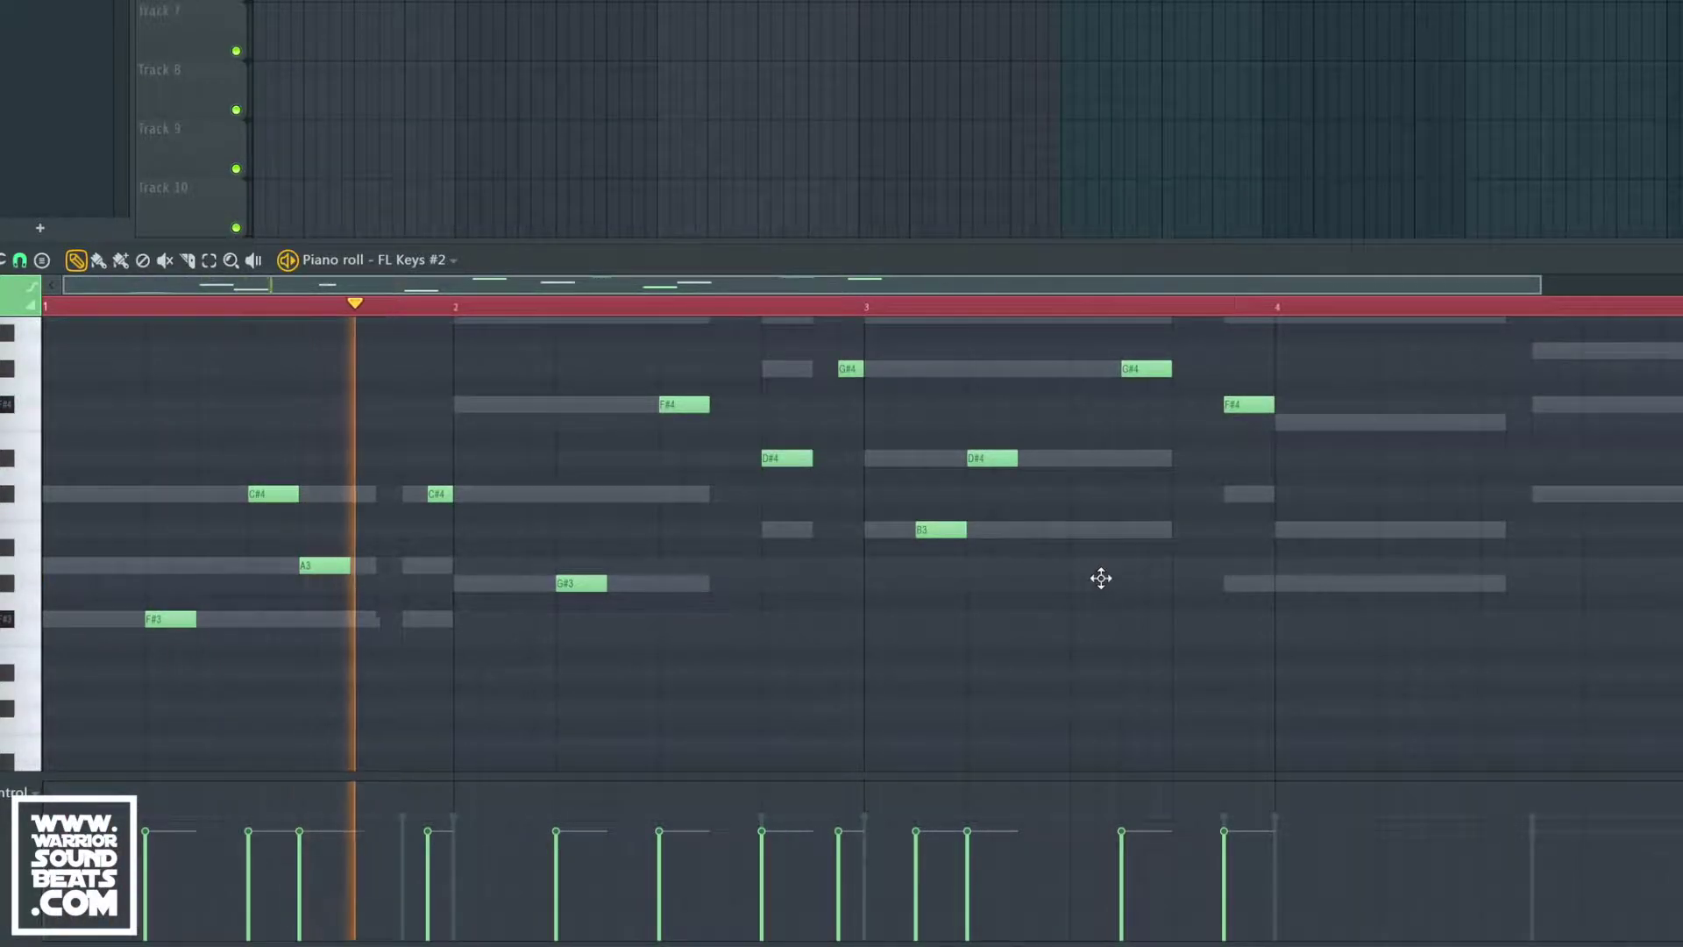
{"action": "scroll", "coordinate": [1101, 578], "scroll_direction": "up", "scroll_amount": 4}
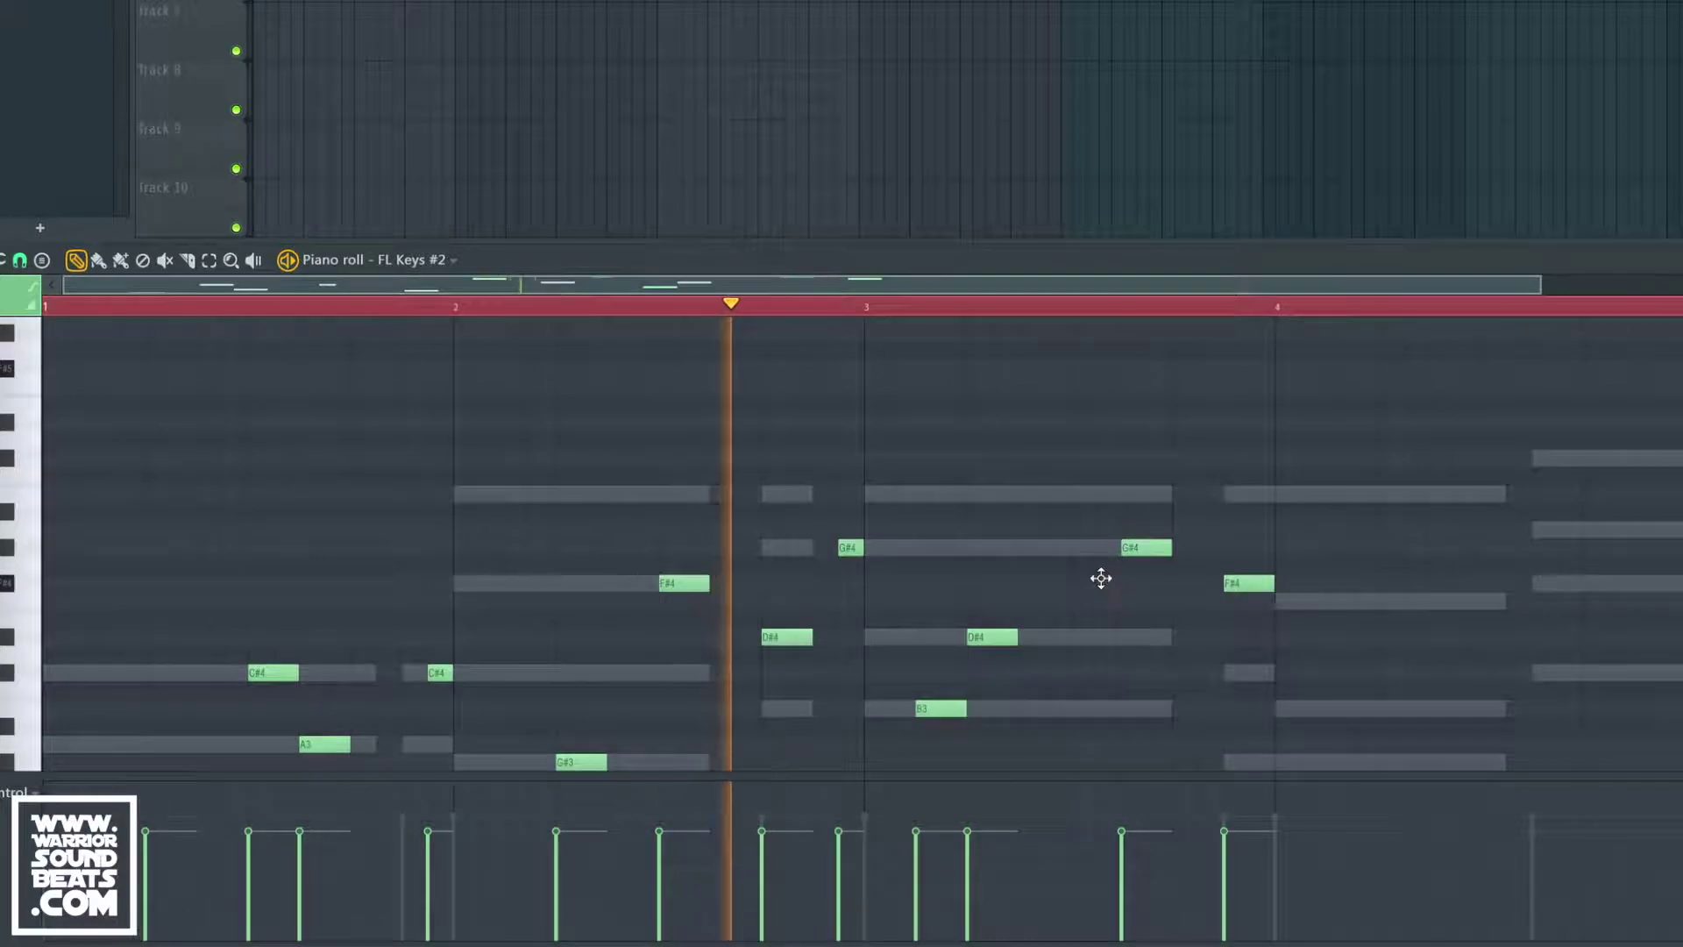
Lengthen the G#4 at the end of bar 2 to half a beat by starting it earlier, and audition it.
{"action": "mouse_move", "coordinate": [850, 548]}
{"action": "left_mouse_down"}
{"action": "mouse_move", "coordinate": [824, 548]}
{"action": "mouse_move", "coordinate": [864, 548]}
{"action": "left_mouse_up"}
{"action": "scroll", "coordinate": [887, 545], "scroll_direction": "down", "scroll_amount": 4}
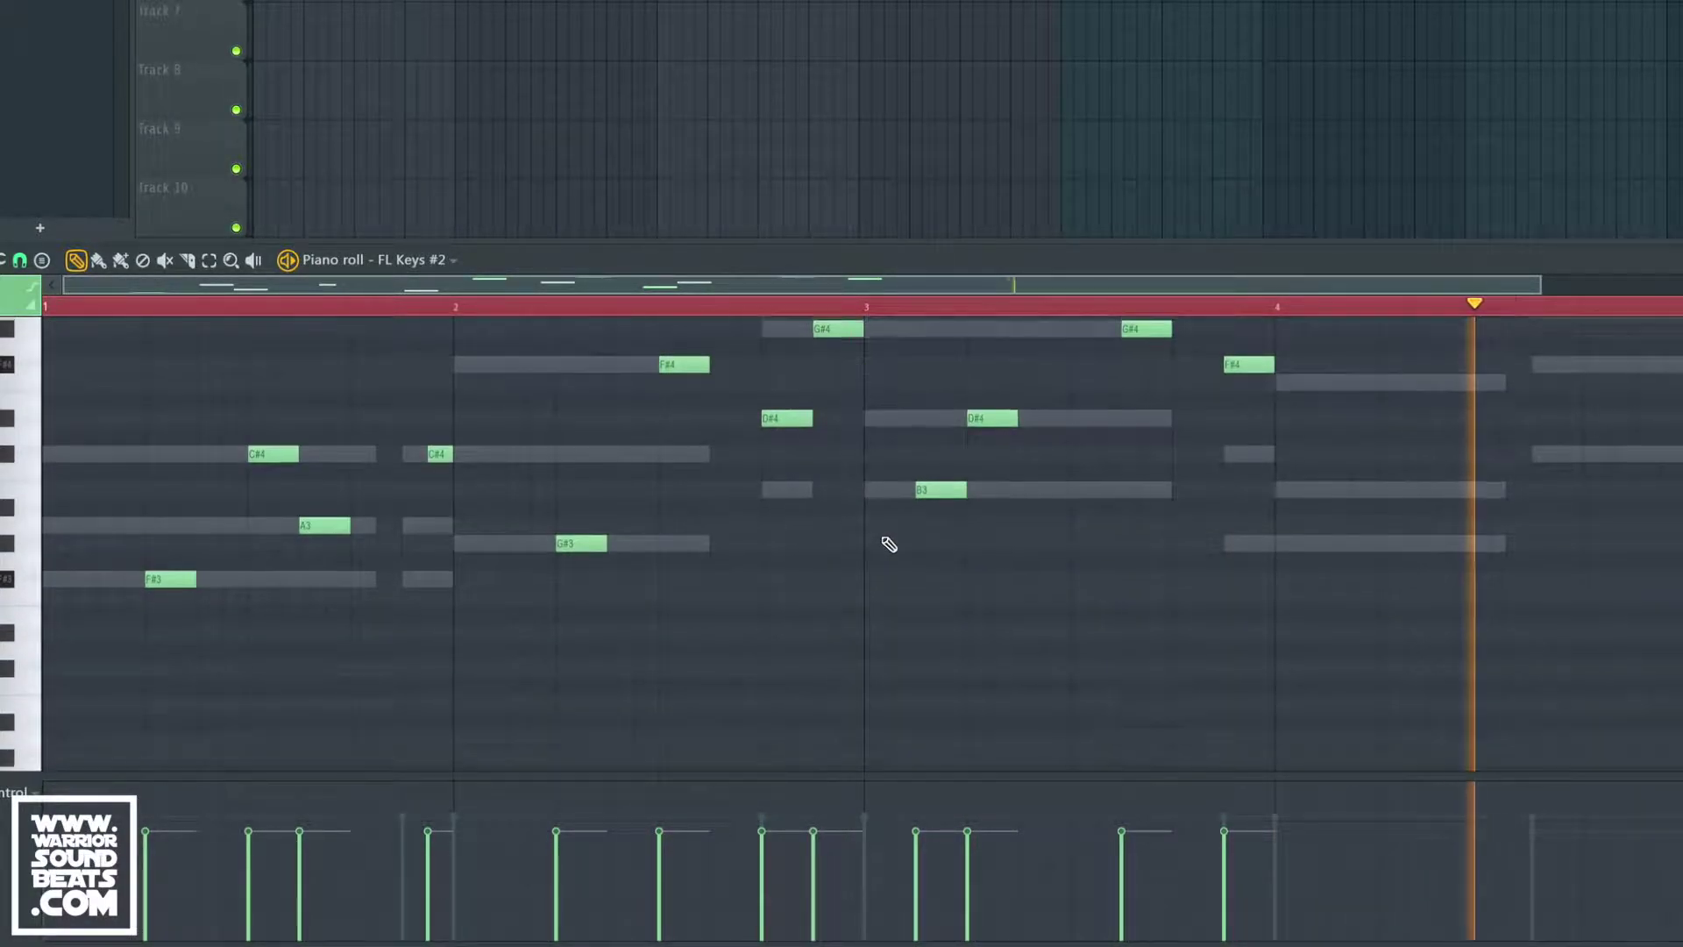
{"action": "scroll", "coordinate": [1128, 538], "scroll_direction": "up", "scroll_amount": 2}
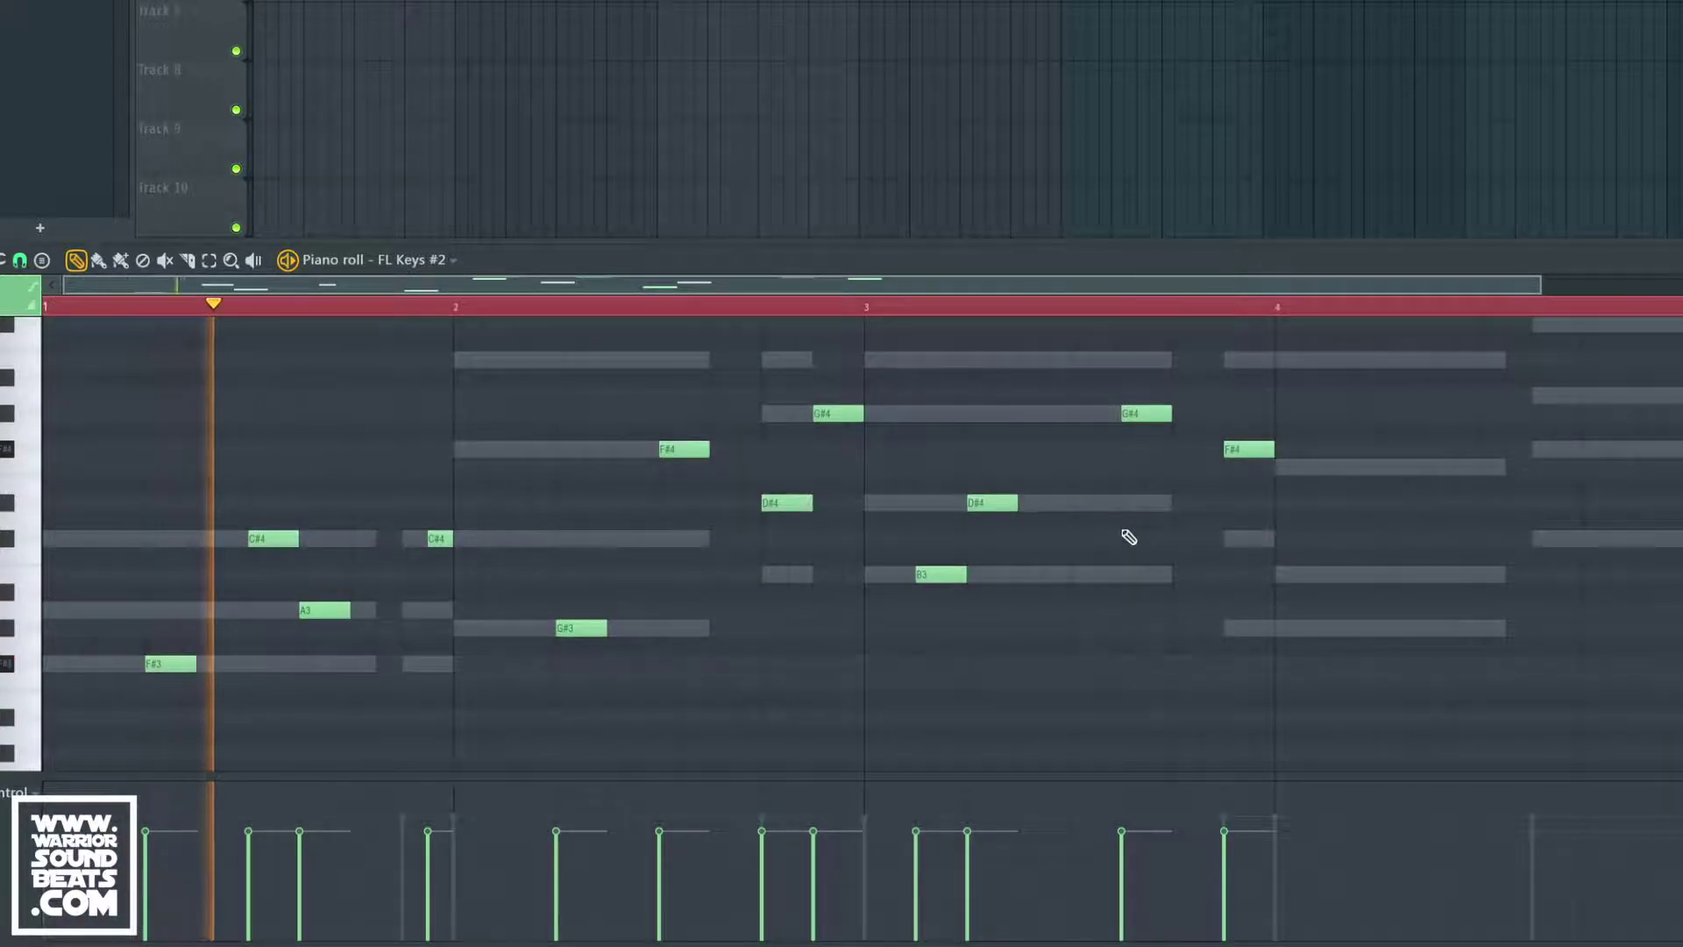
{"action": "key", "text": "space"}
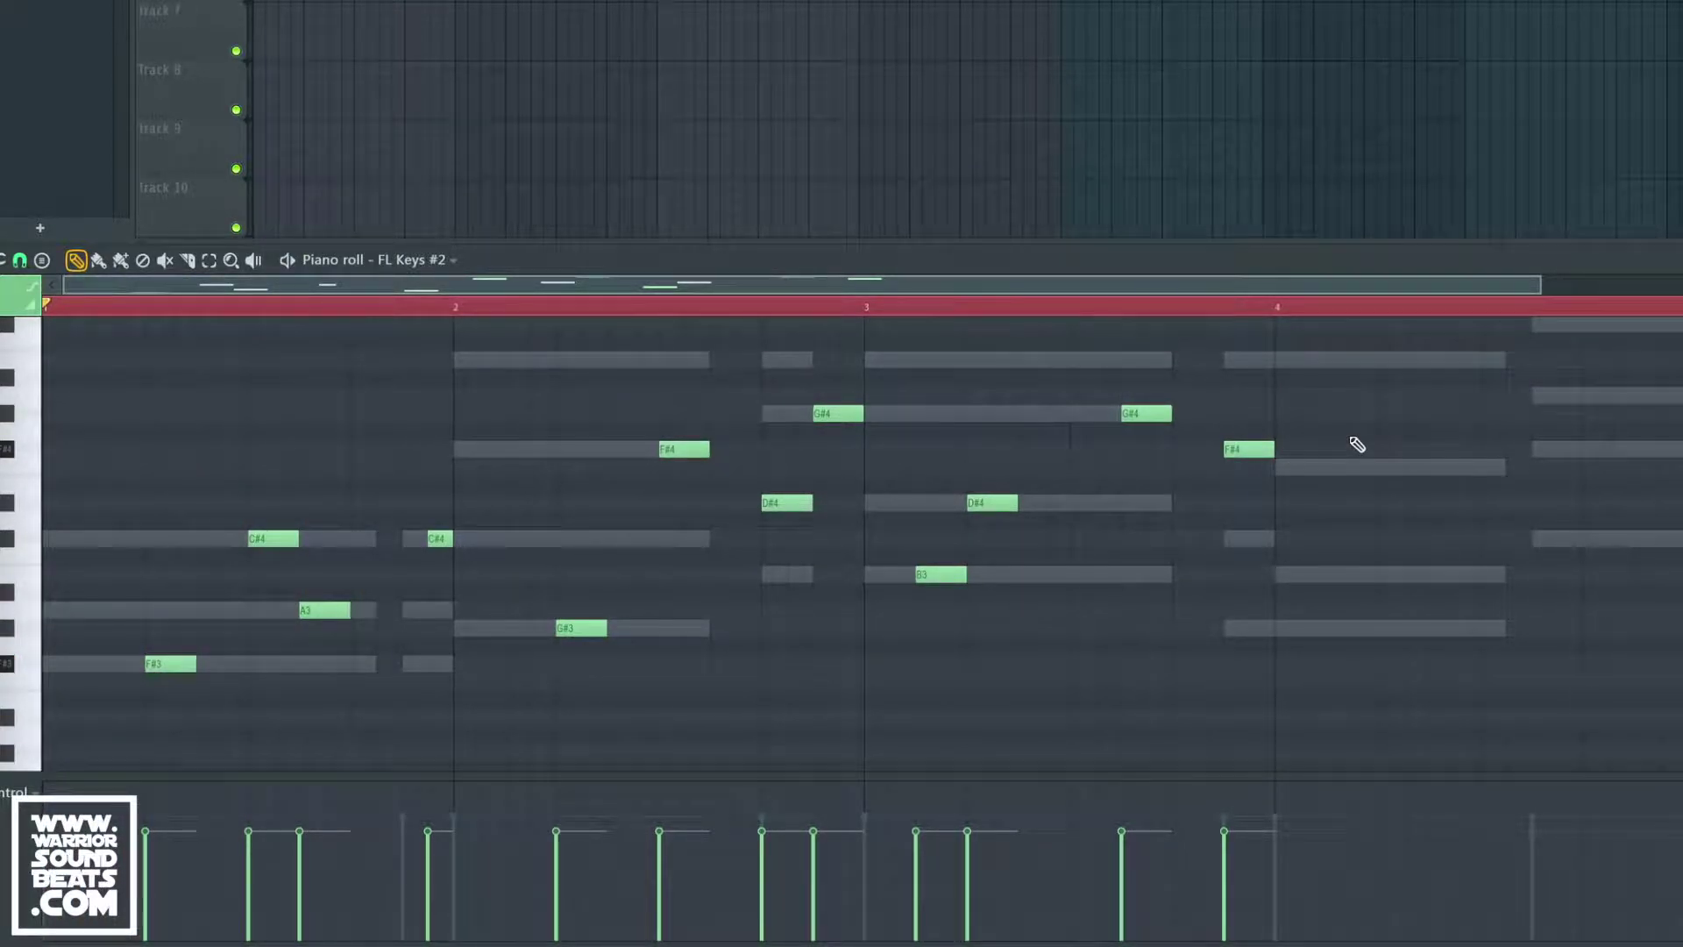
Add half-beat notes in bar 4: B4 on beat 2, and consecutive A4, B4 and C#5 running to the bar's end.
{"action": "scroll", "coordinate": [1358, 445], "scroll_direction": "up", "scroll_amount": 1}
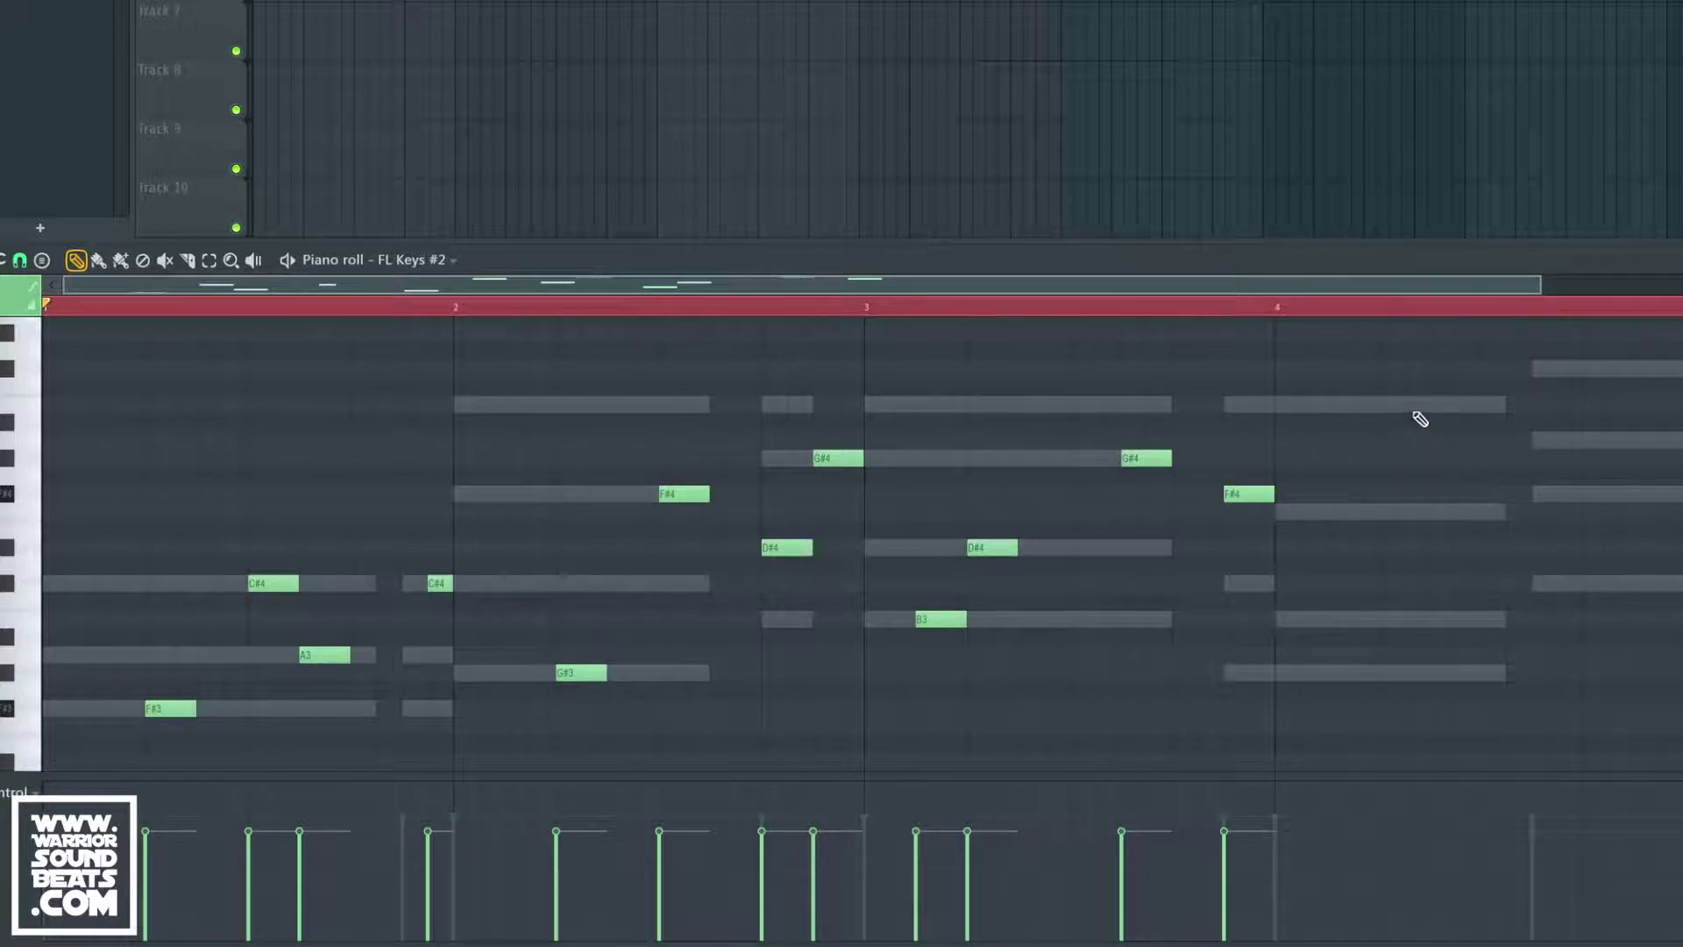
{"action": "left_click", "coordinate": [1388, 407]}
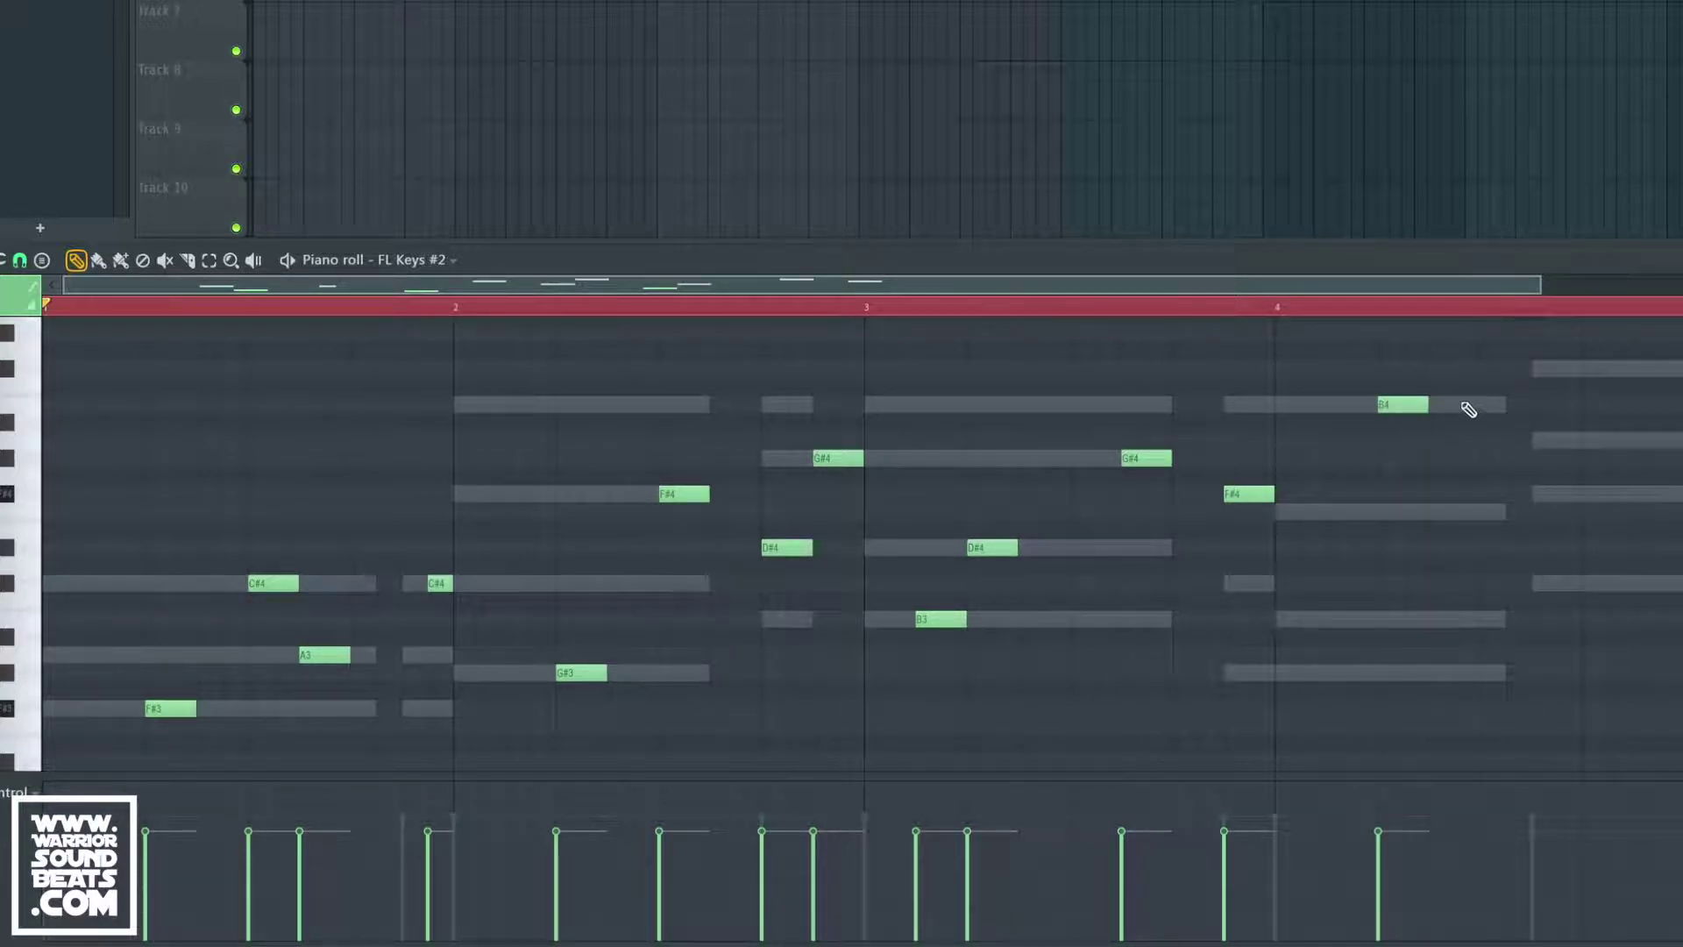
{"action": "left_click", "coordinate": [1545, 442]}
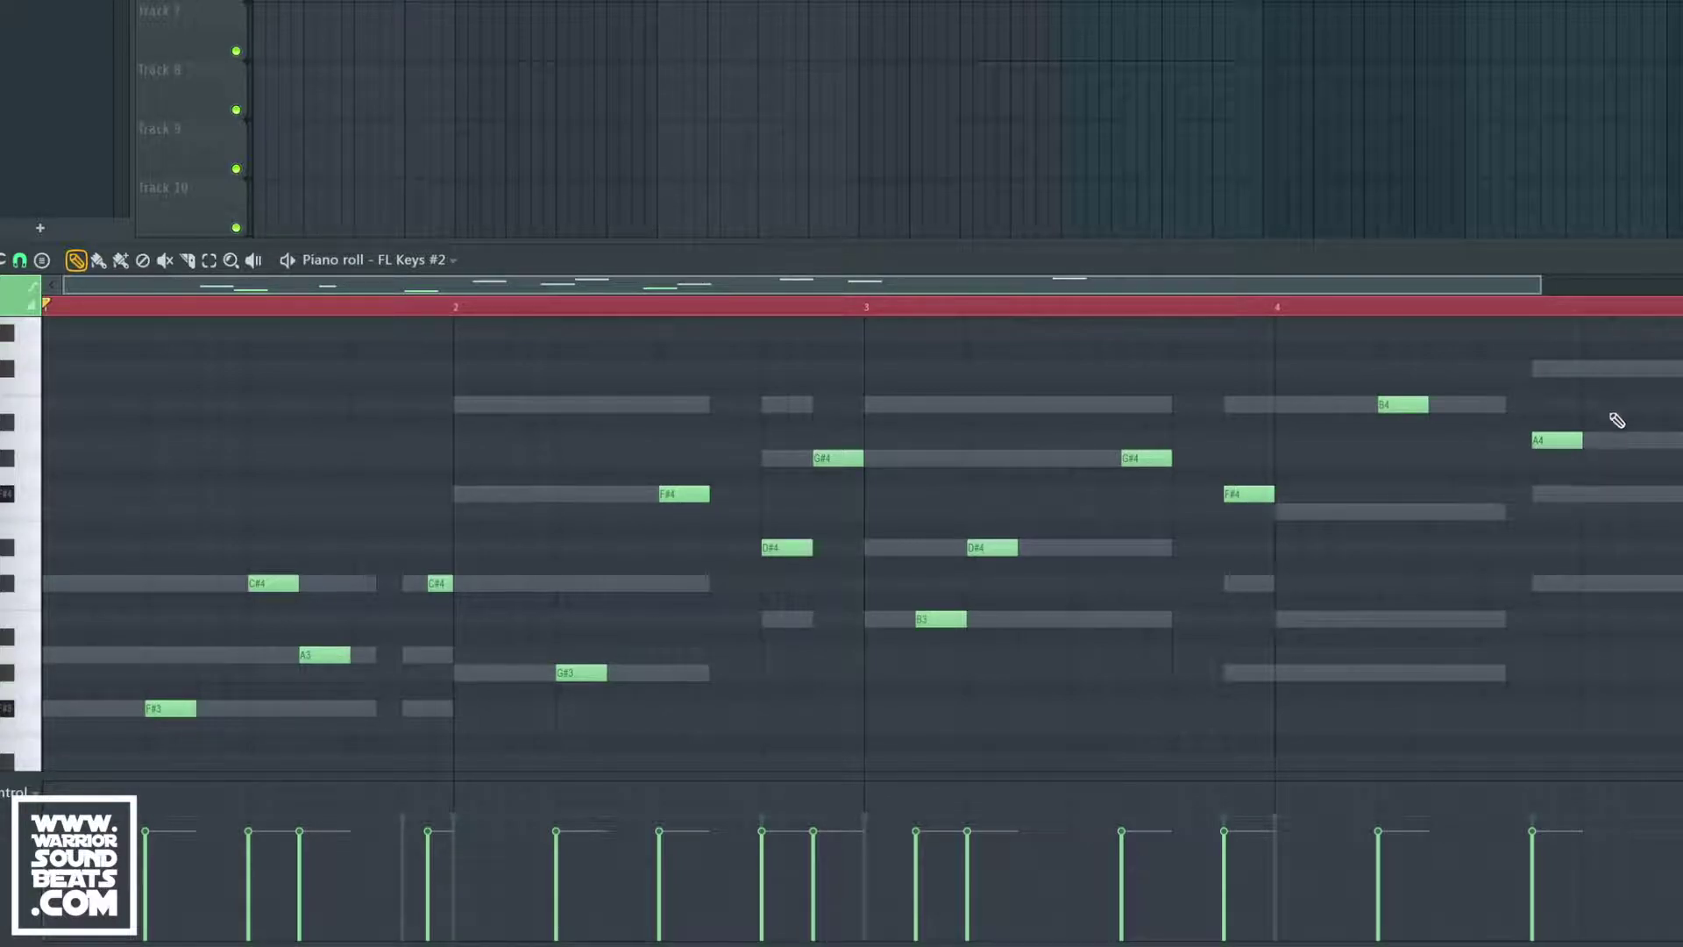
{"action": "left_click", "coordinate": [1589, 406]}
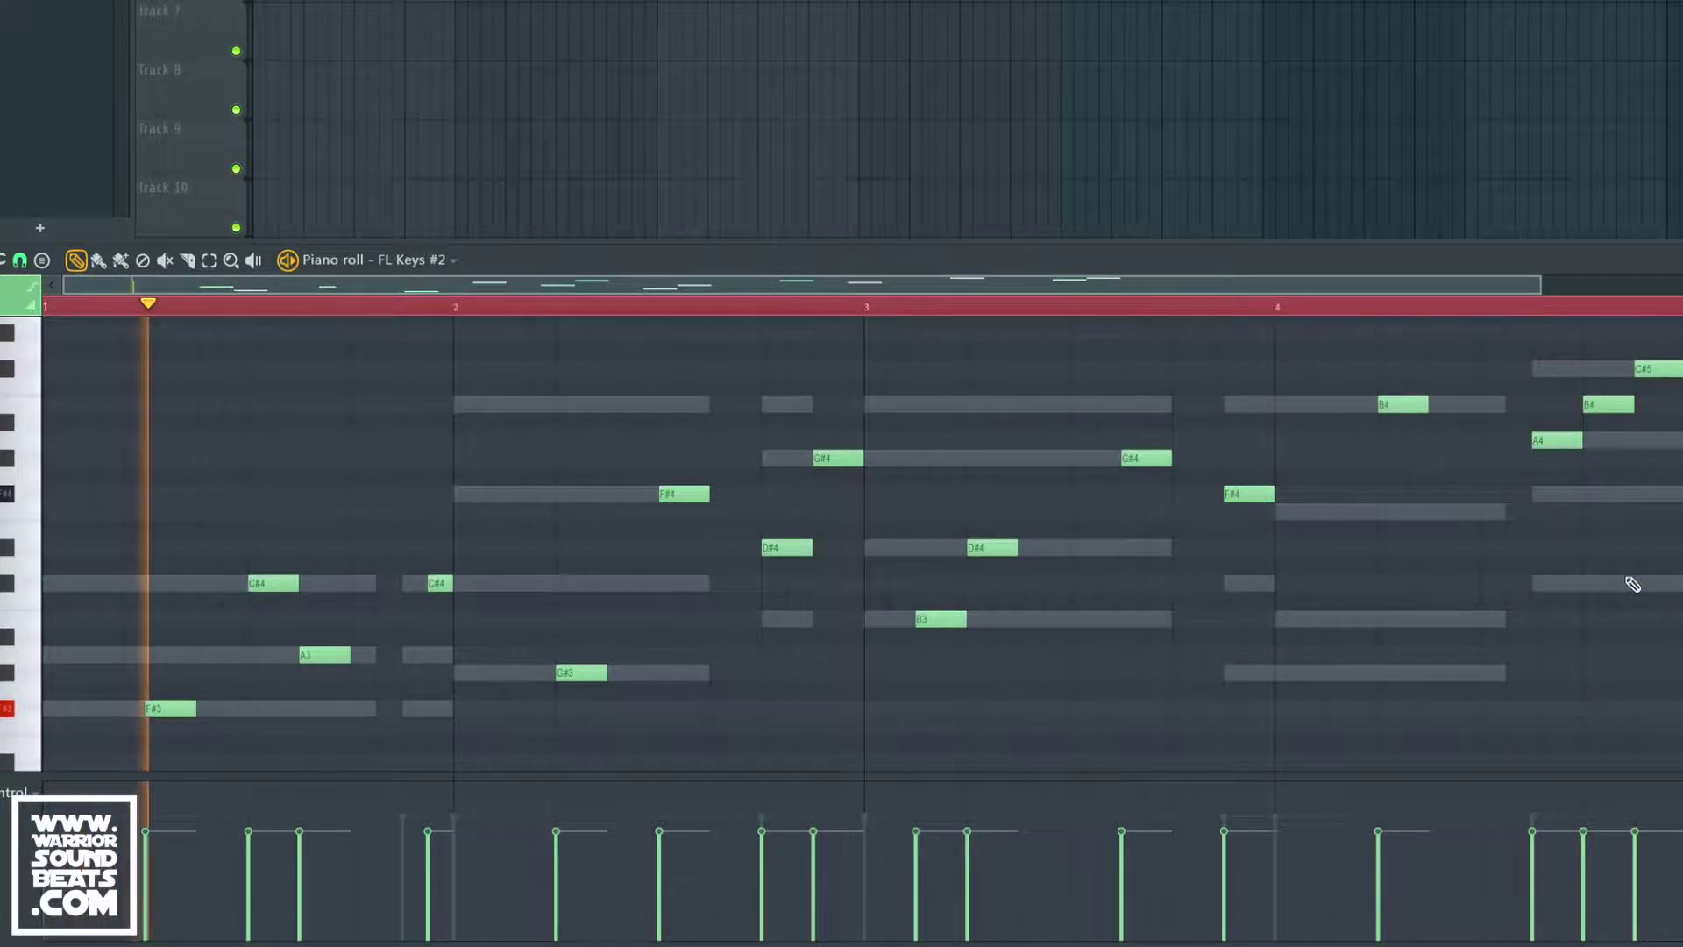
Transpose the whole melody up two octaves and play it back.
{"action": "key", "text": "ctrl+a"}
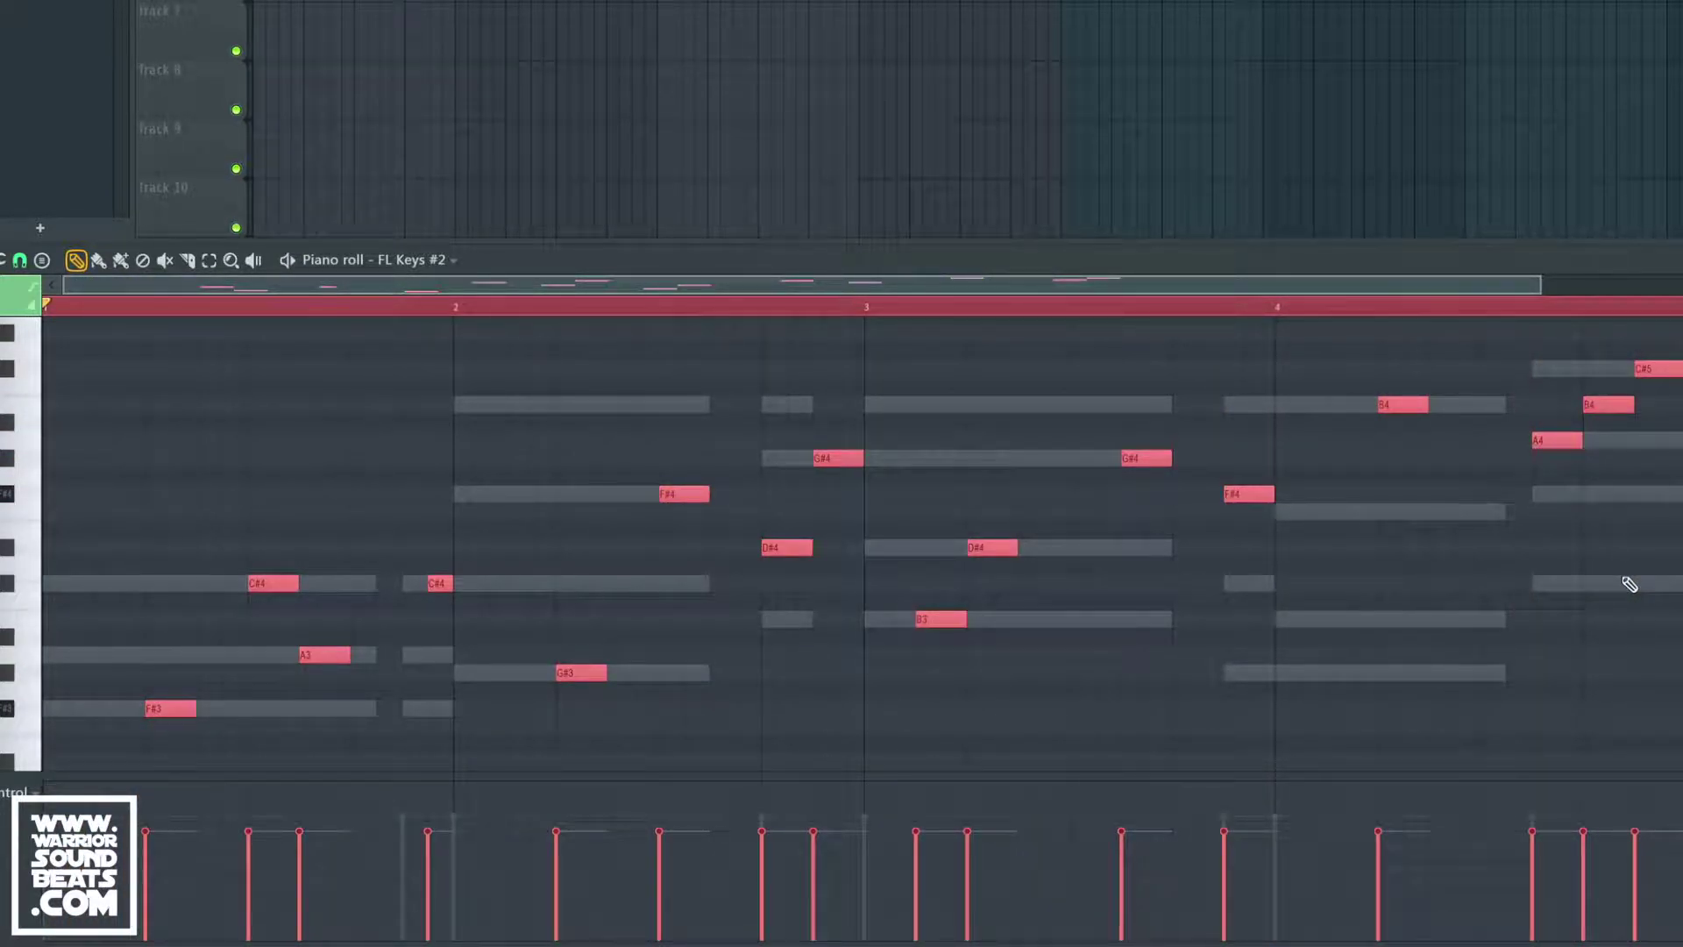
{"action": "key", "text": "ctrl+Up"}
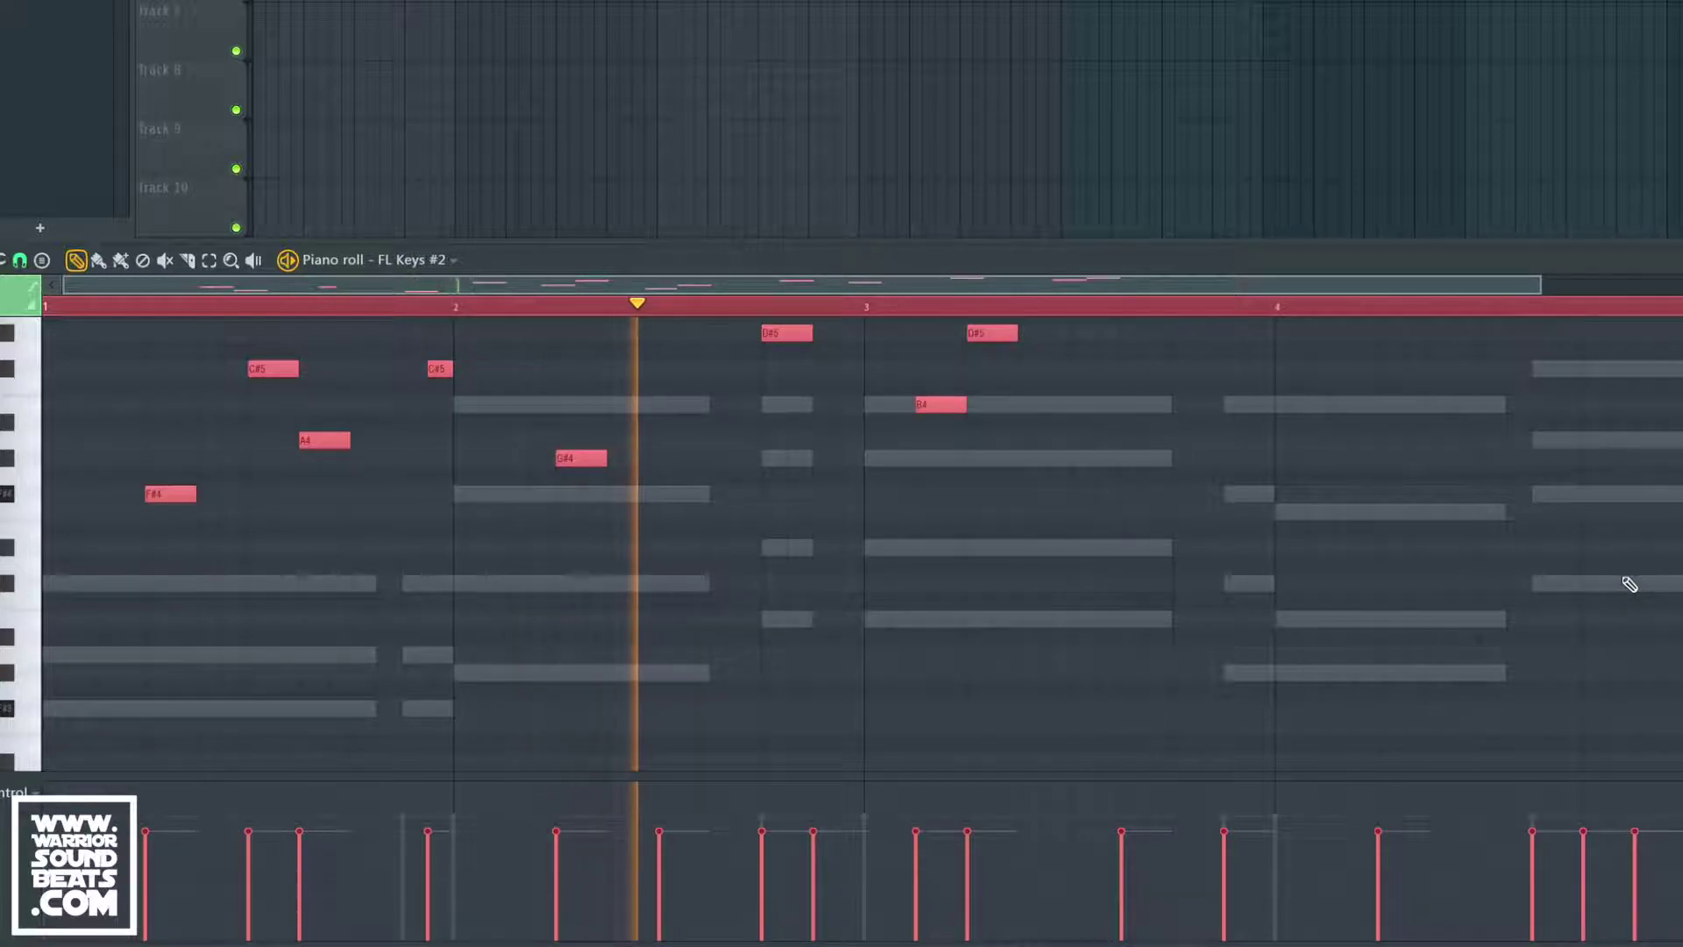
{"action": "key", "text": "ctrl+Up"}
{"action": "key", "text": "space"}
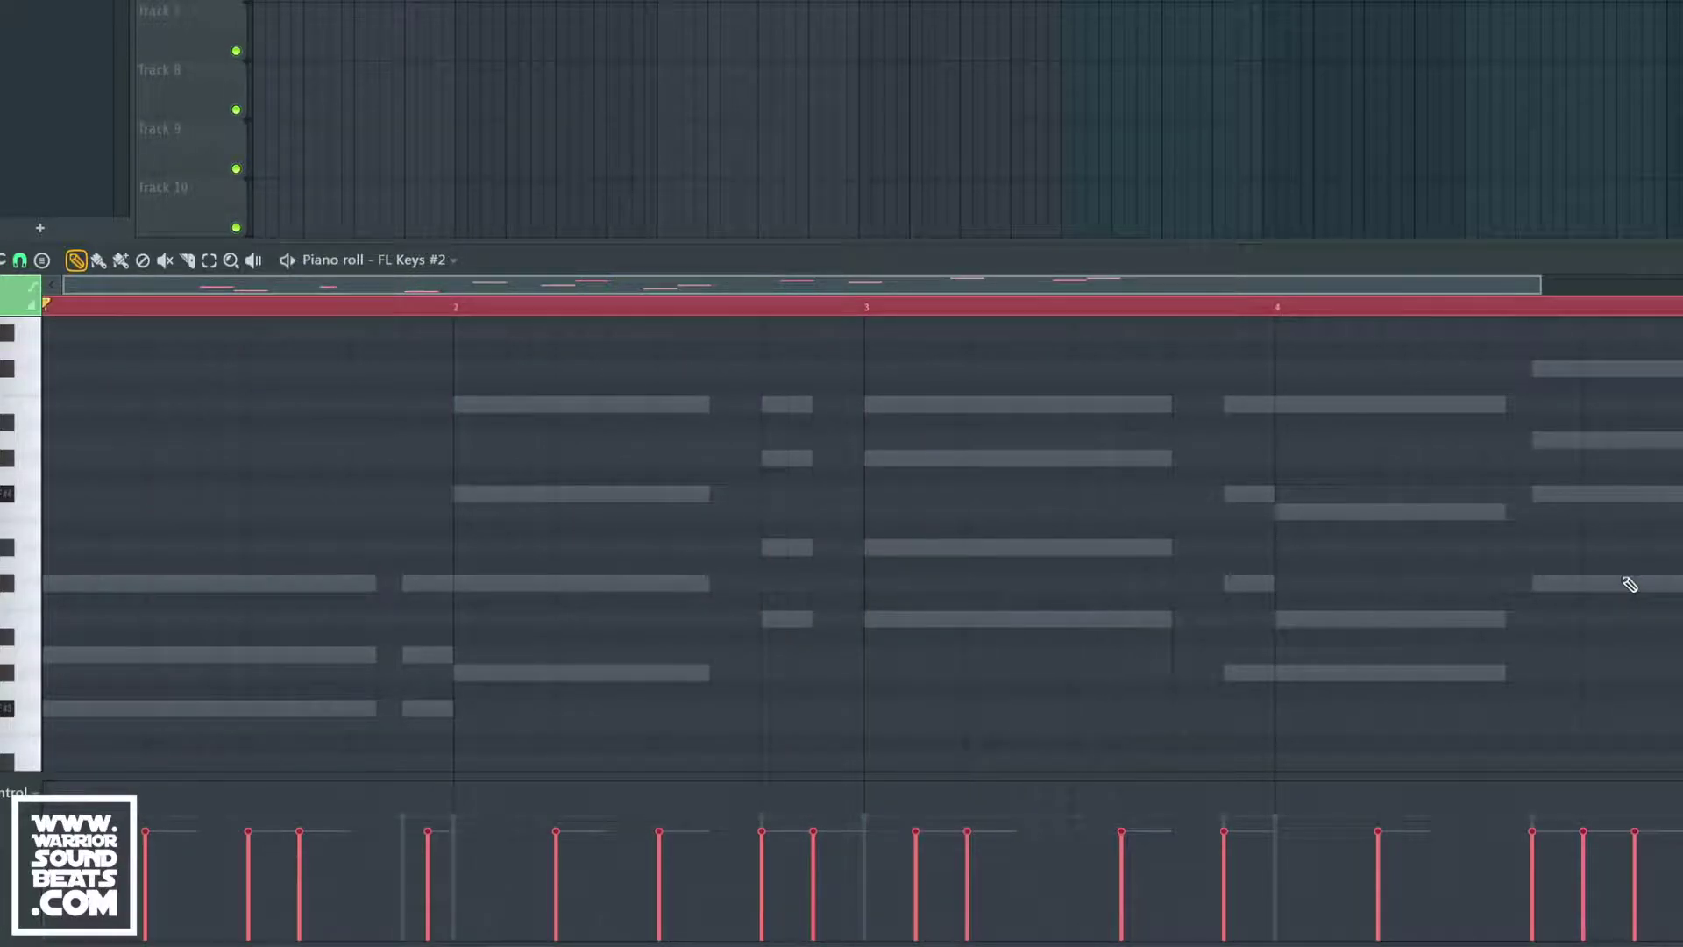
{"action": "scroll", "coordinate": [1629, 584], "scroll_direction": "up", "scroll_amount": 5}
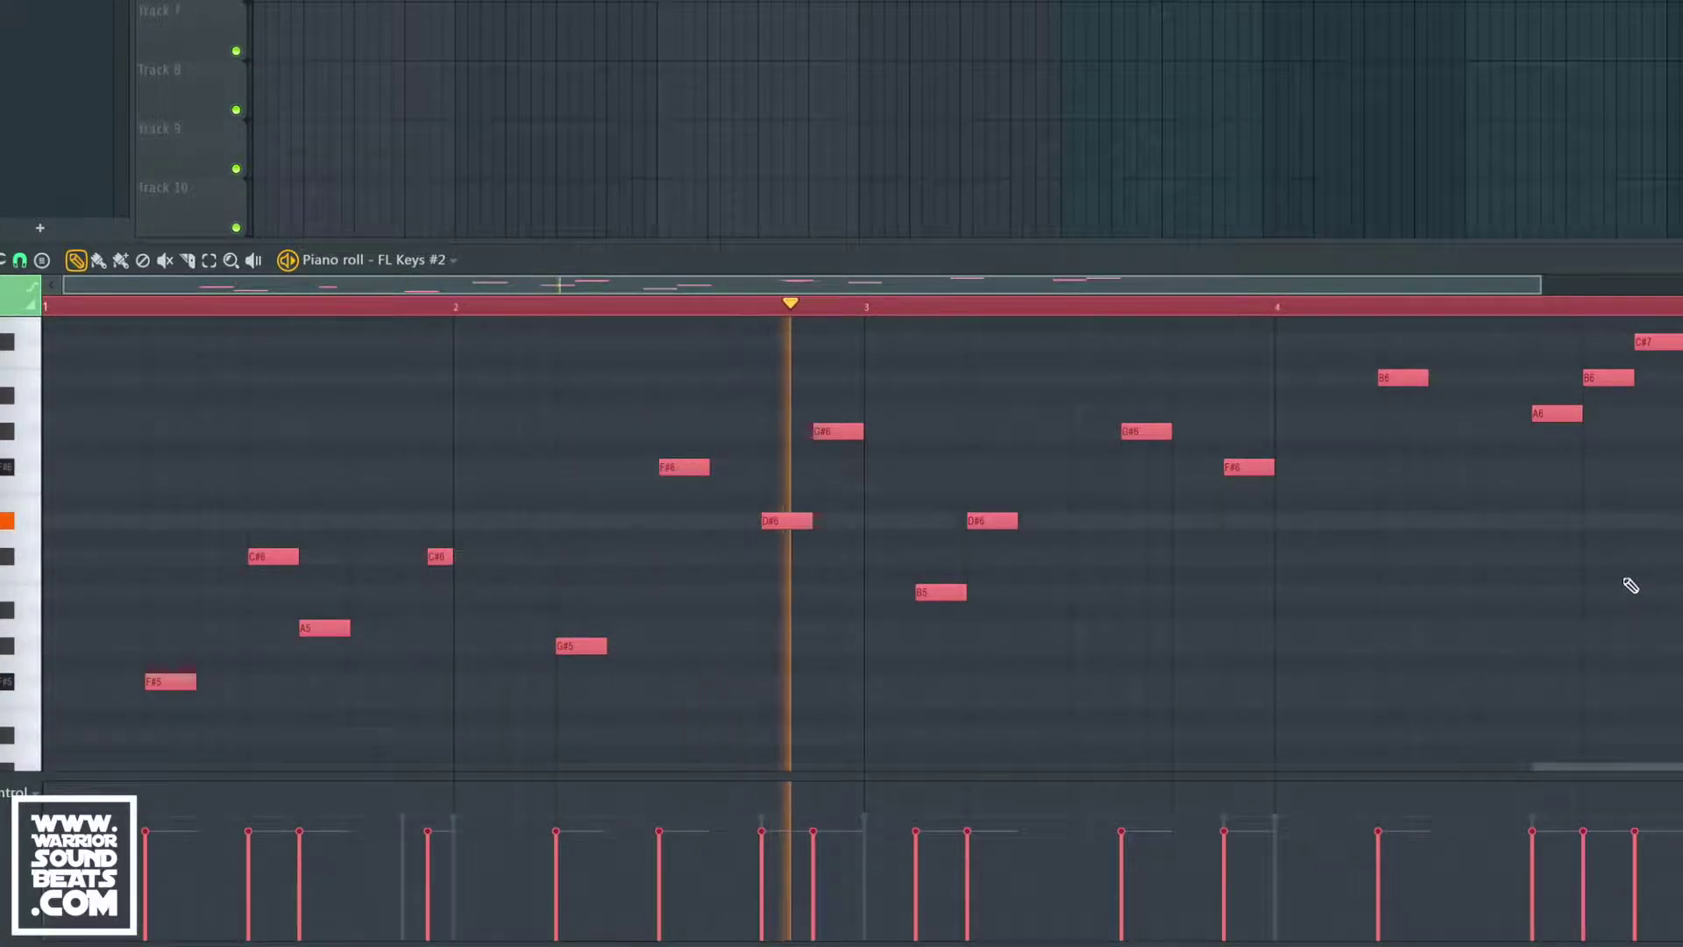
{"action": "scroll", "coordinate": [740, 601], "scroll_direction": "down", "scroll_amount": 2}
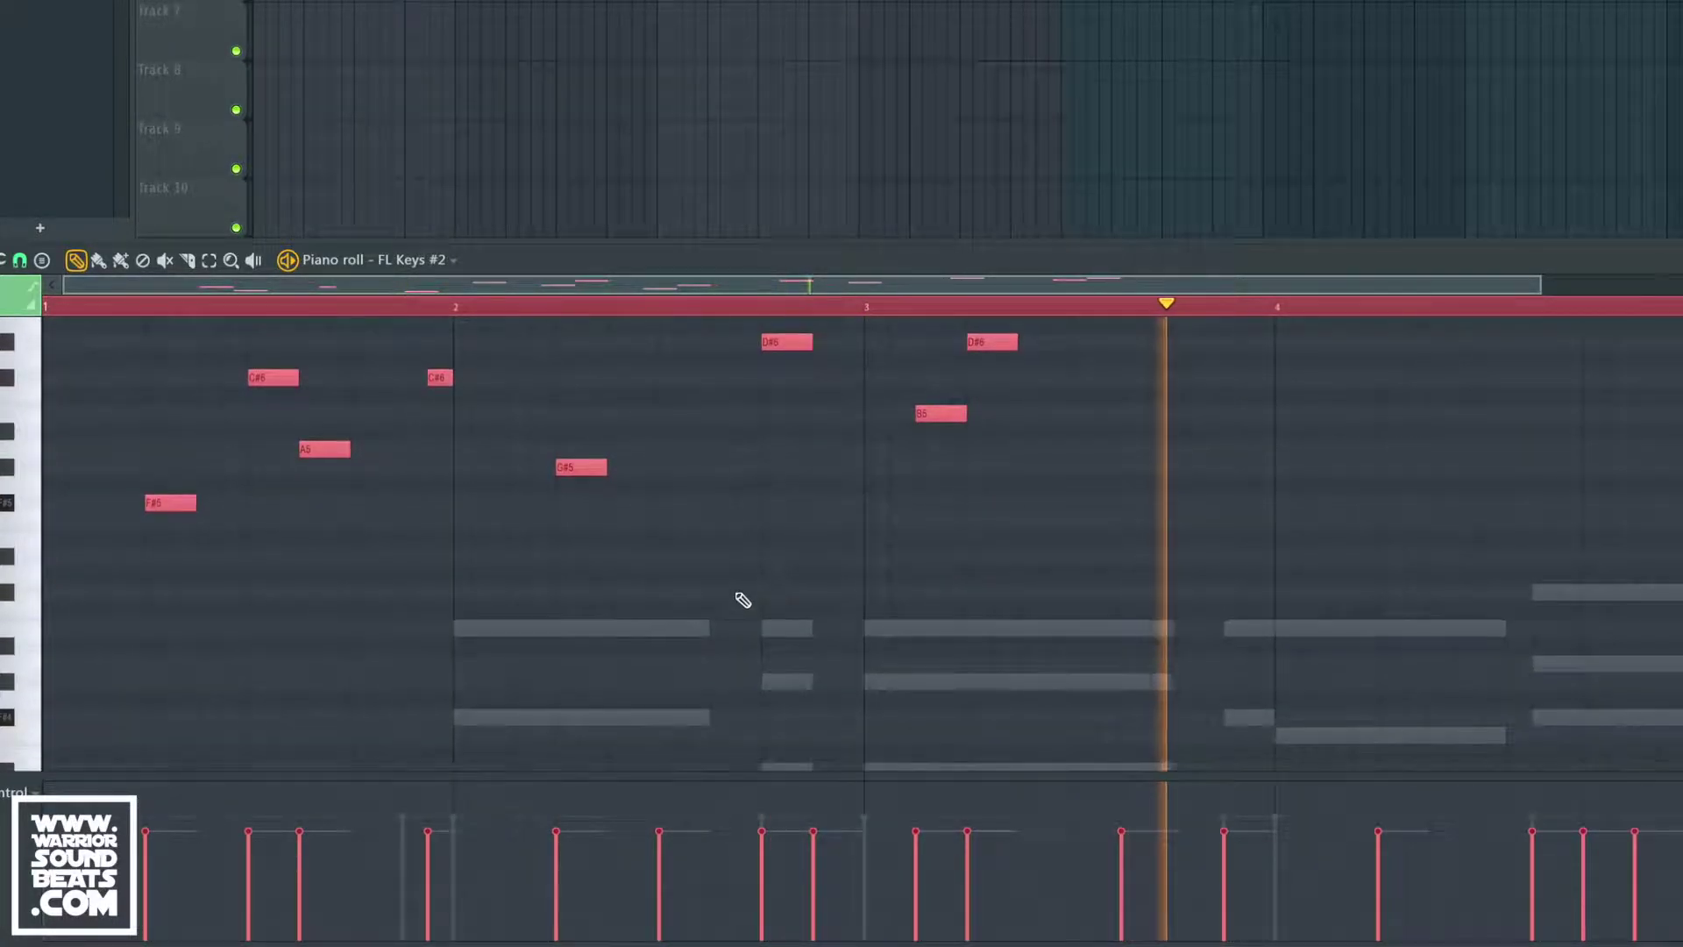
{"action": "key", "text": "space"}
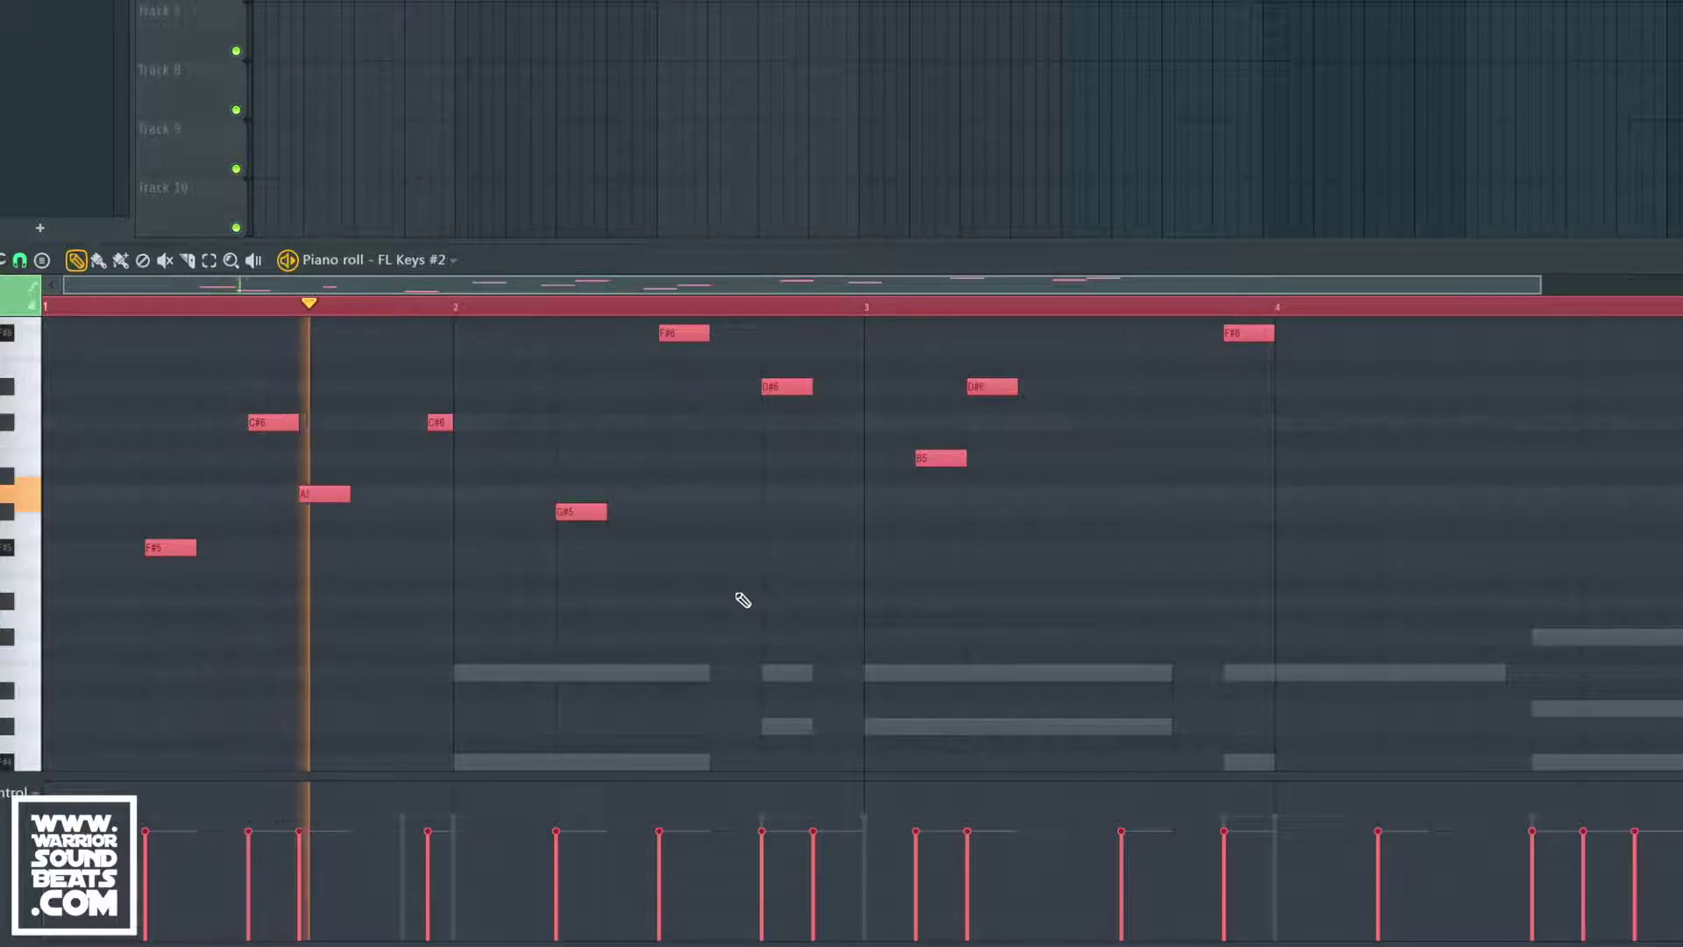
Delete the short C#6 ending bar 1 and lower the last three notes of bar 2 by one octave, auditioning the result.
{"action": "key", "text": "ctrl+d"}
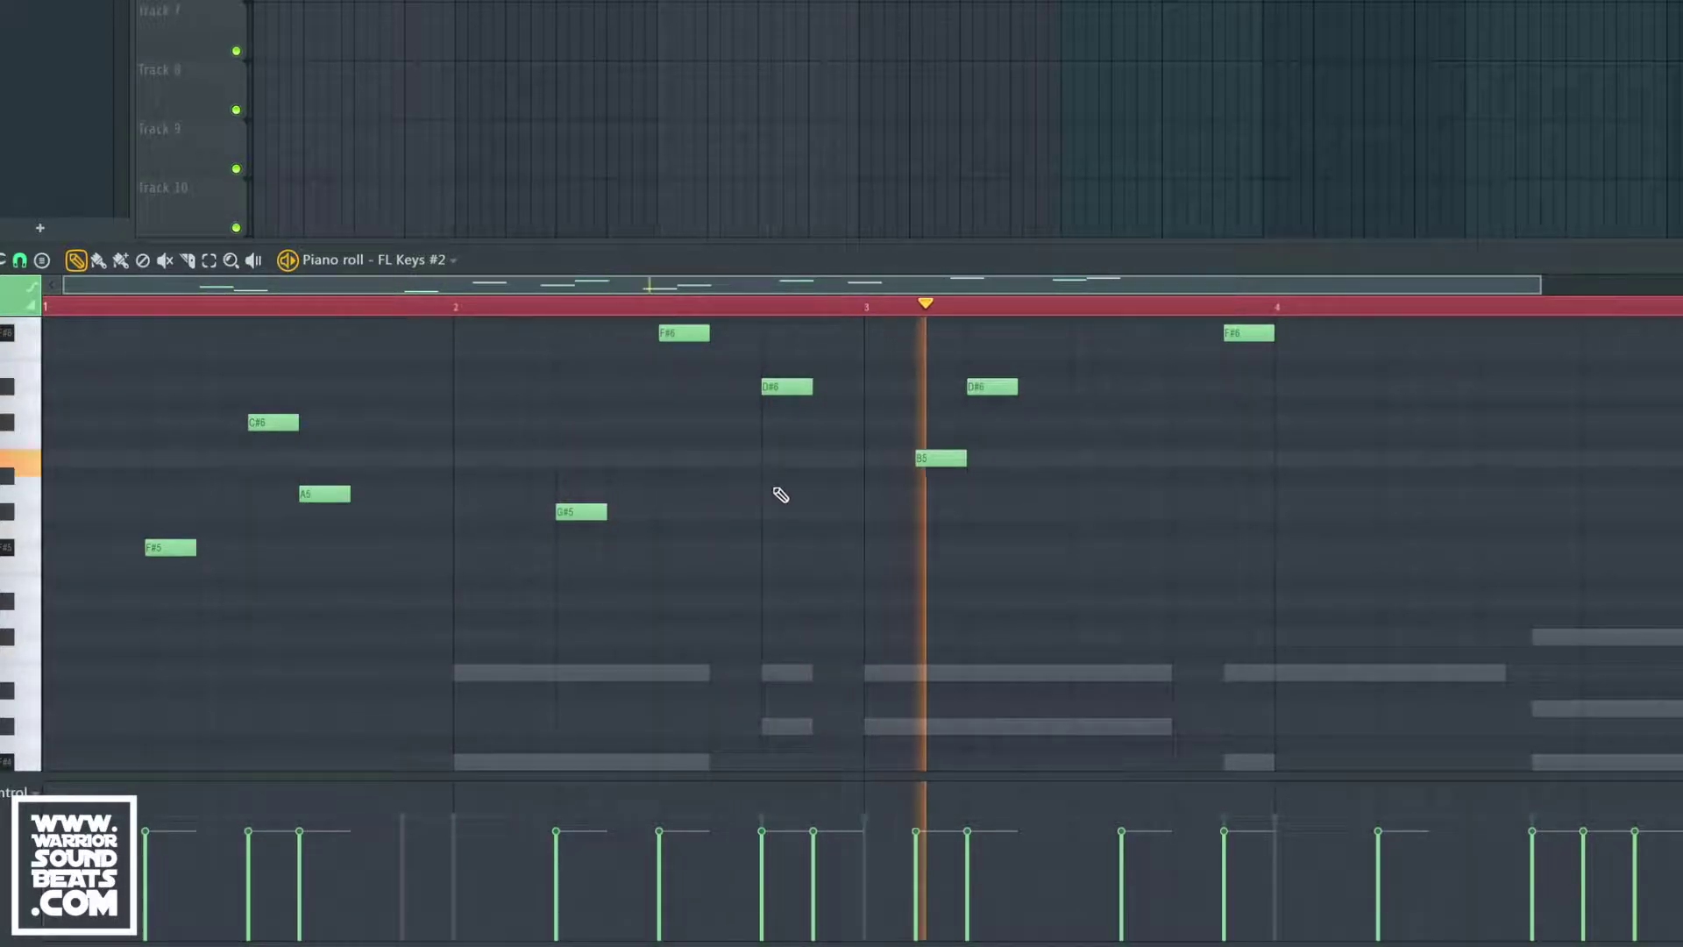
{"action": "scroll", "coordinate": [781, 492], "scroll_direction": "up", "scroll_amount": 4}
{"action": "scroll", "coordinate": [782, 496], "scroll_direction": "down", "scroll_amount": 1}
{"action": "left_click_drag", "start_coordinate": [641, 453], "coordinate": [875, 605]}
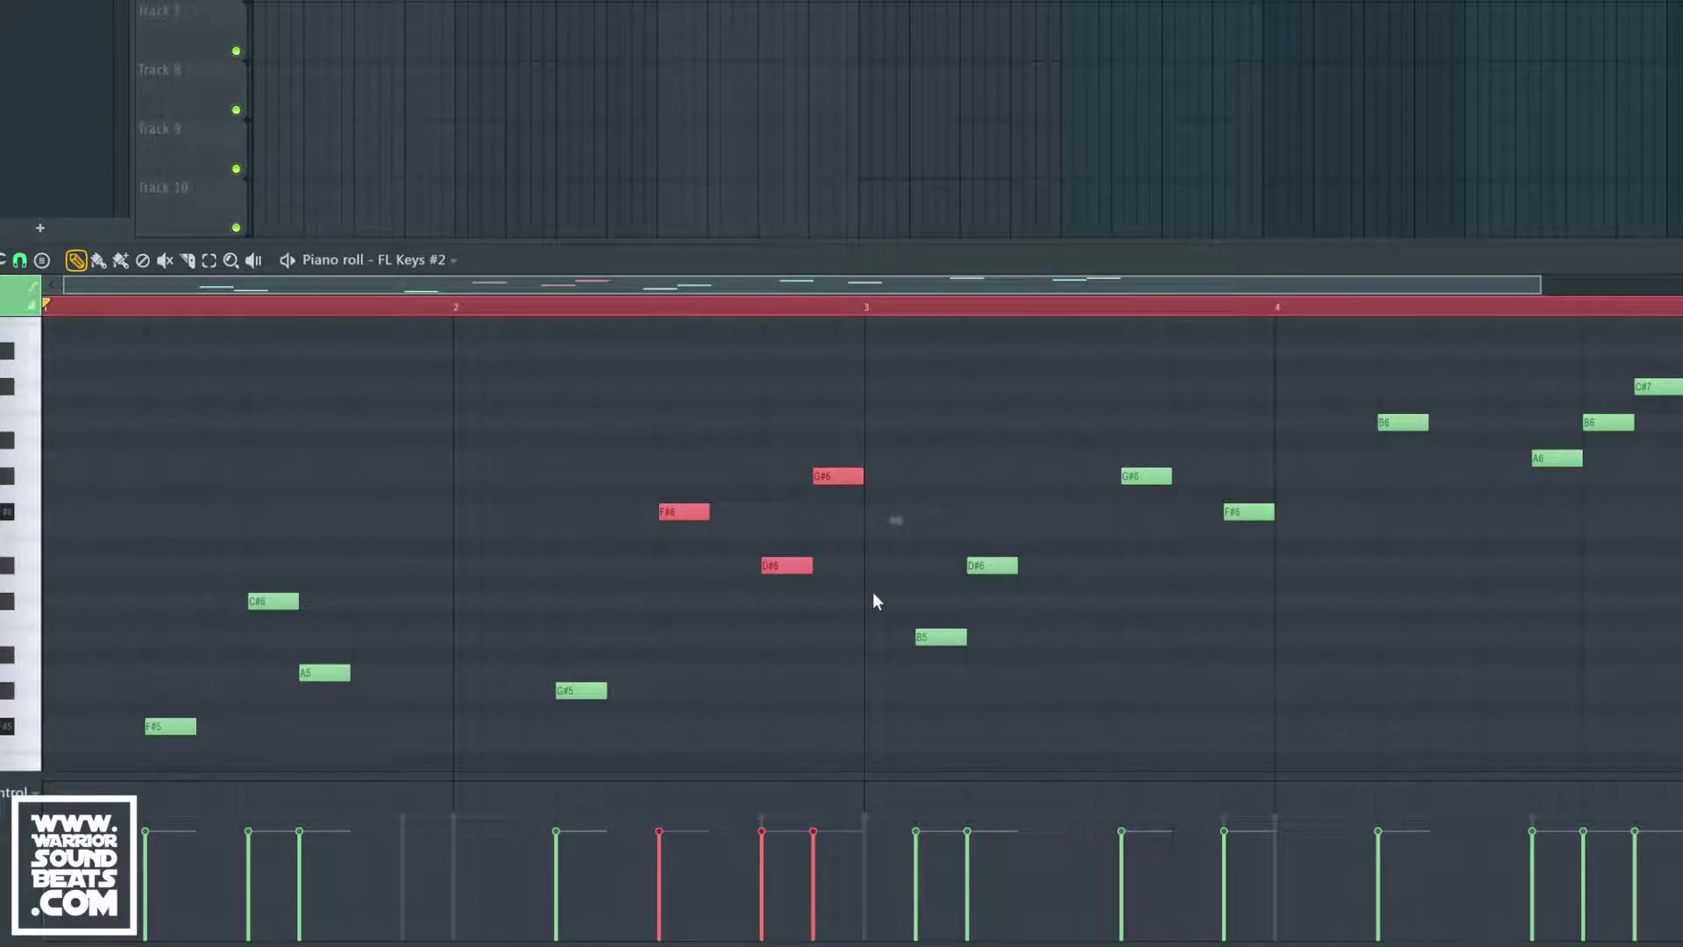
{"action": "scroll", "coordinate": [874, 598], "scroll_direction": "down", "scroll_amount": 1}
{"action": "key", "text": "ctrl+Down"}
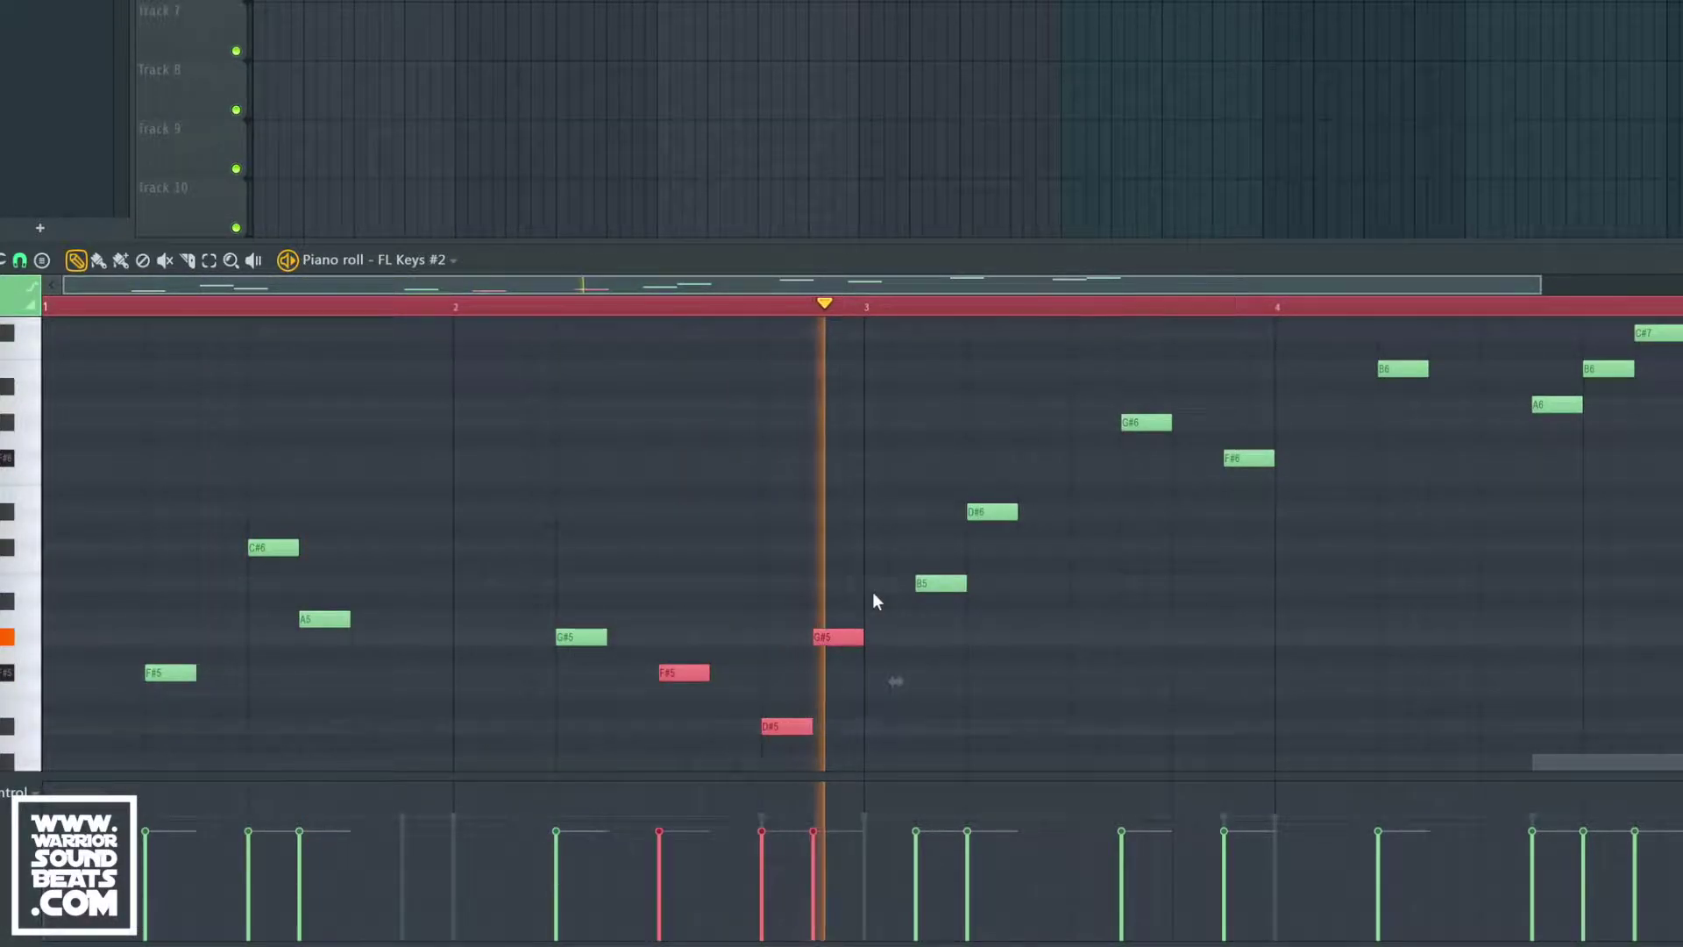
{"action": "scroll", "coordinate": [777, 565], "scroll_direction": "up", "scroll_amount": 1}
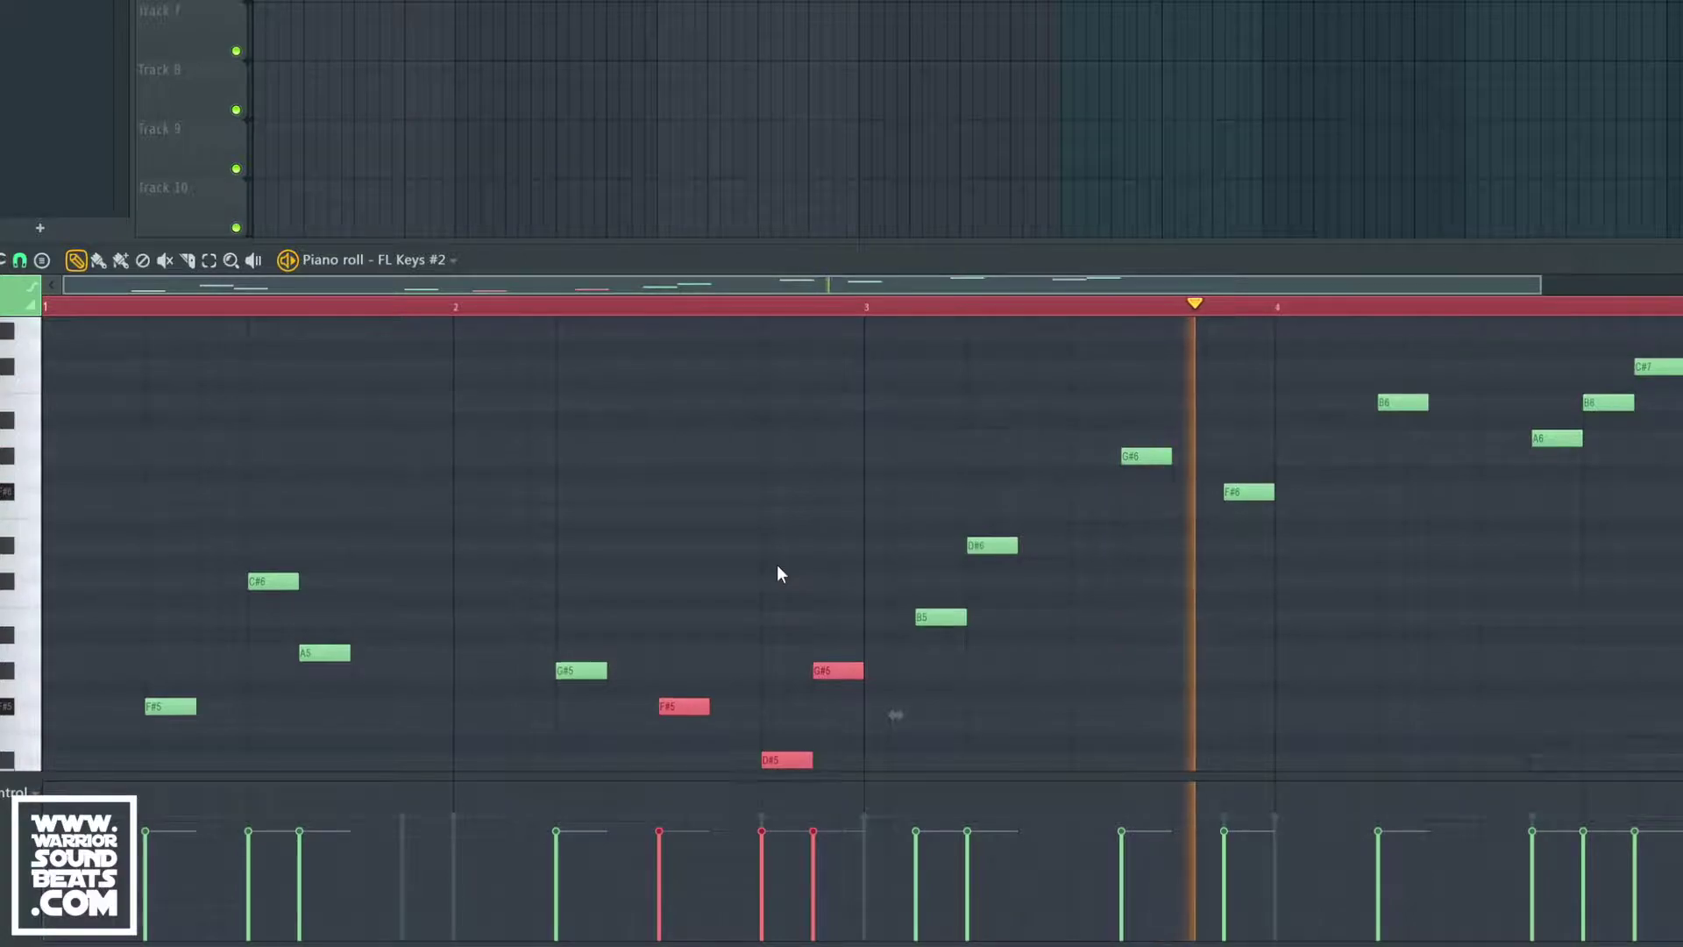
{"action": "key", "text": "space"}
Move the D#5 in bar 2 directly after the F#5 and change its pitch to A5, auditioning it on the way.
{"action": "scroll", "coordinate": [789, 575], "scroll_direction": "down", "scroll_amount": 4}
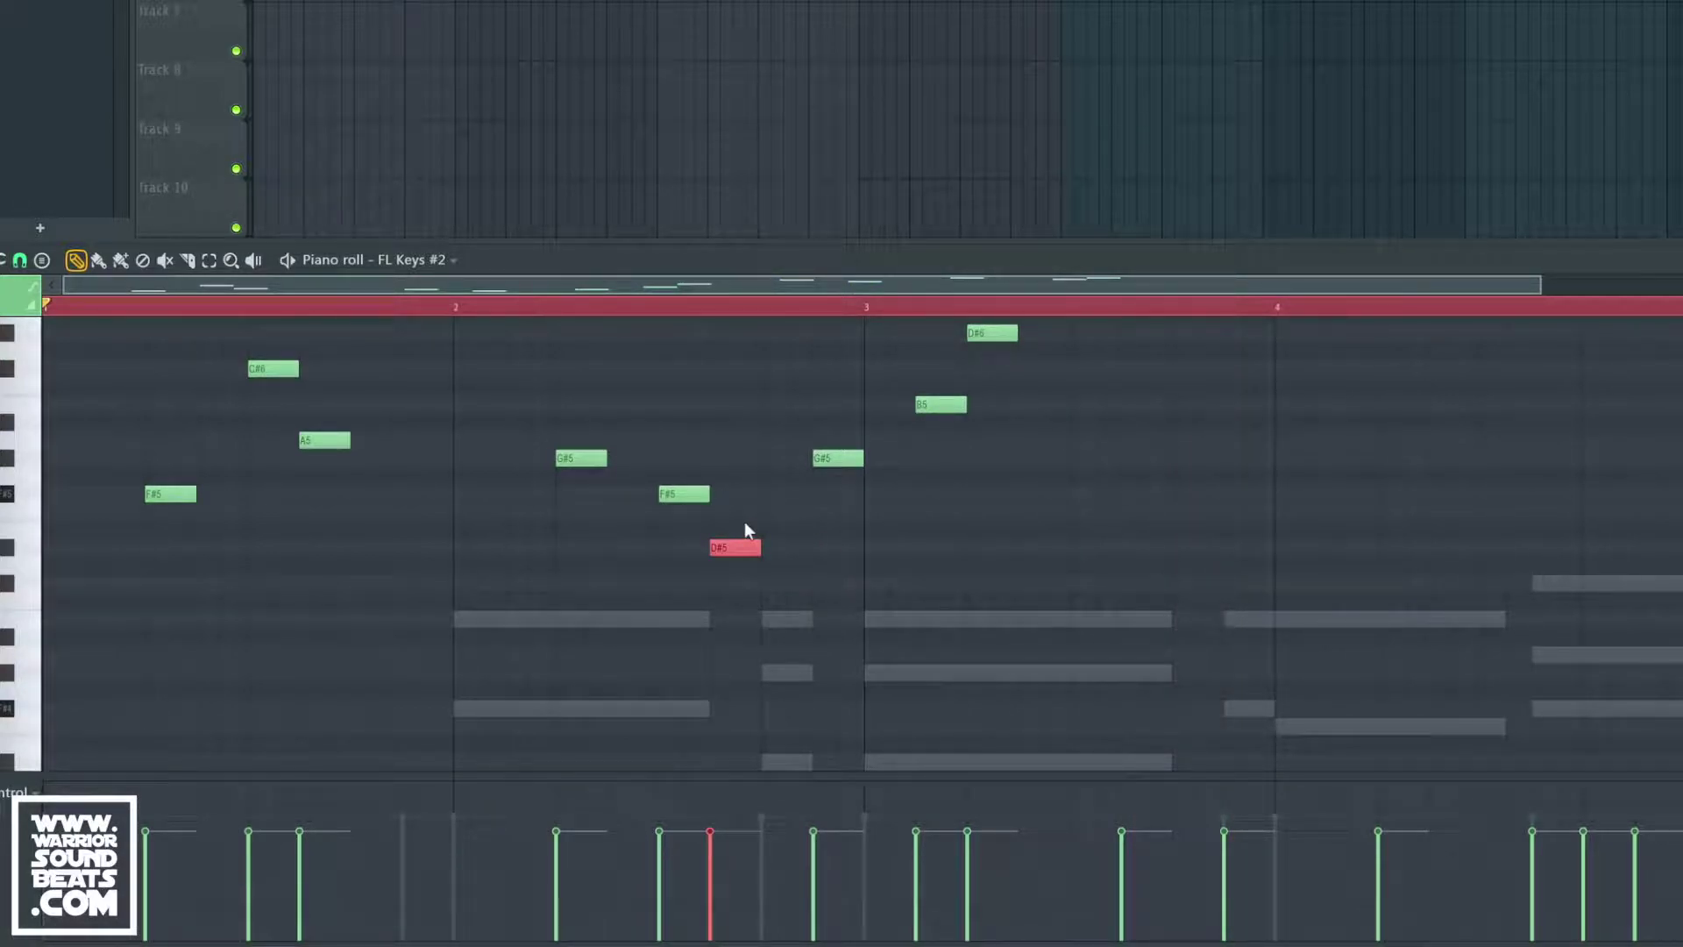
{"action": "key", "text": "ctrl+Up"}
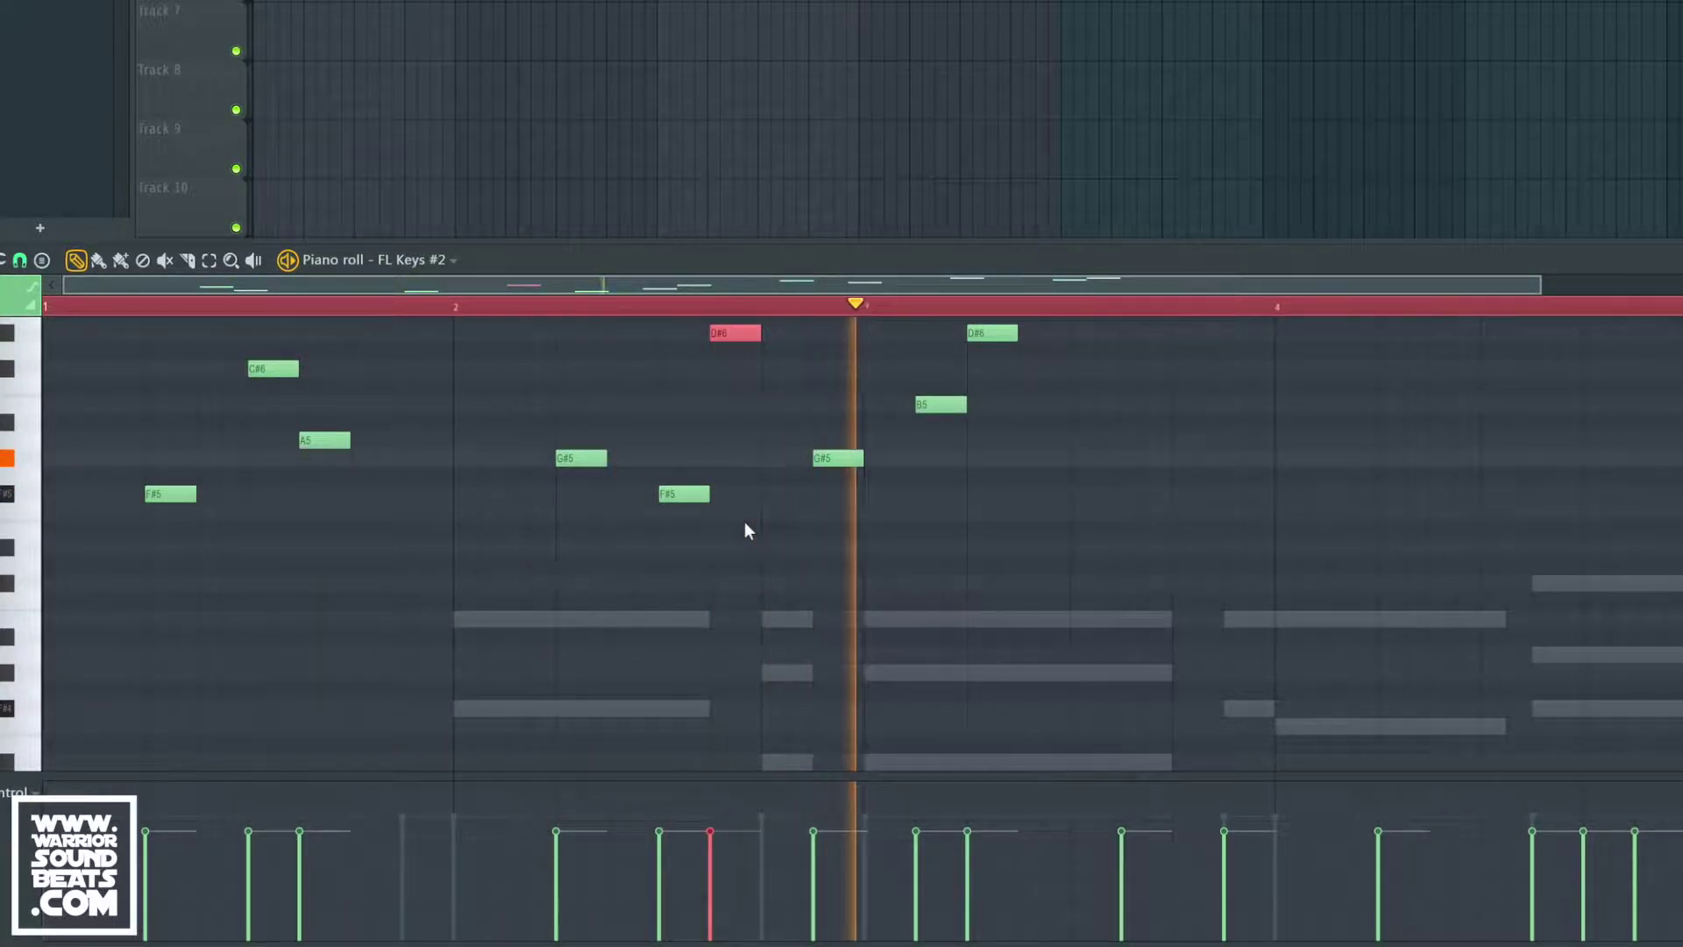
{"action": "key", "text": "space"}
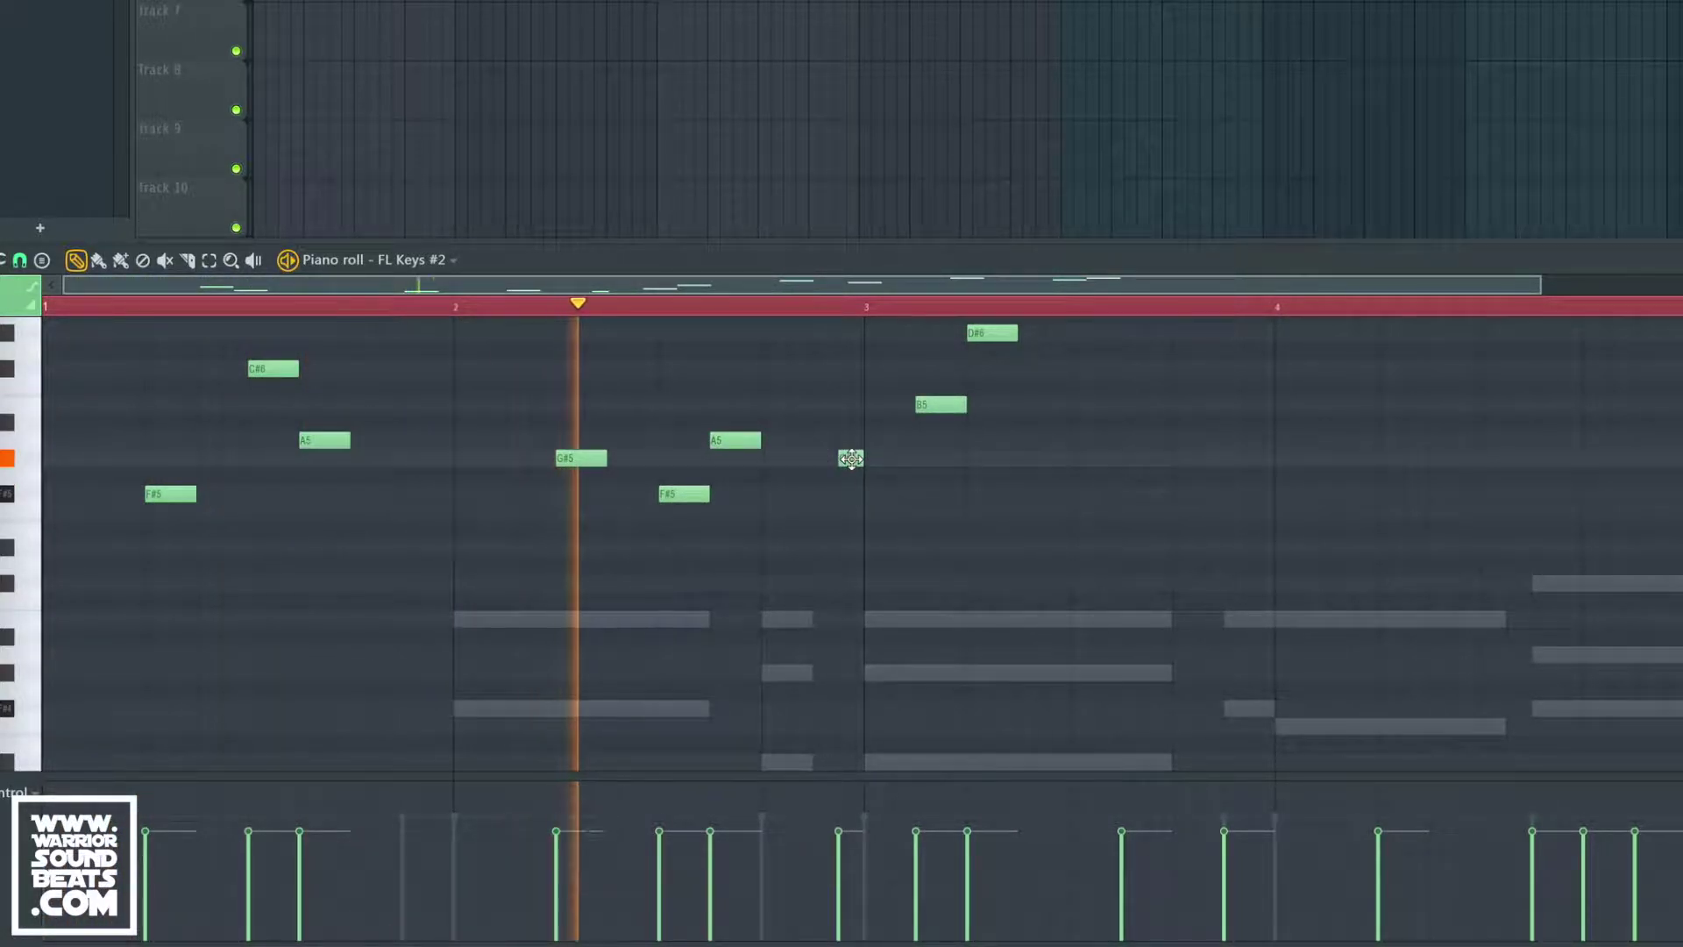
Delete the G#5 at the end of bar 2 and play the whole melody through.
{"action": "right_click", "coordinate": [852, 458]}
{"action": "scroll", "coordinate": [980, 474], "scroll_direction": "up", "scroll_amount": 3}
{"action": "scroll", "coordinate": [979, 478], "scroll_direction": "up", "scroll_amount": 1}
{"action": "scroll", "coordinate": [980, 478], "scroll_direction": "down", "scroll_amount": 1}
{"action": "scroll", "coordinate": [979, 477], "scroll_direction": "up", "scroll_amount": 2}
{"action": "scroll", "coordinate": [980, 477], "scroll_direction": "down", "scroll_amount": 2}
{"action": "scroll", "coordinate": [980, 478], "scroll_direction": "down", "scroll_amount": 1}
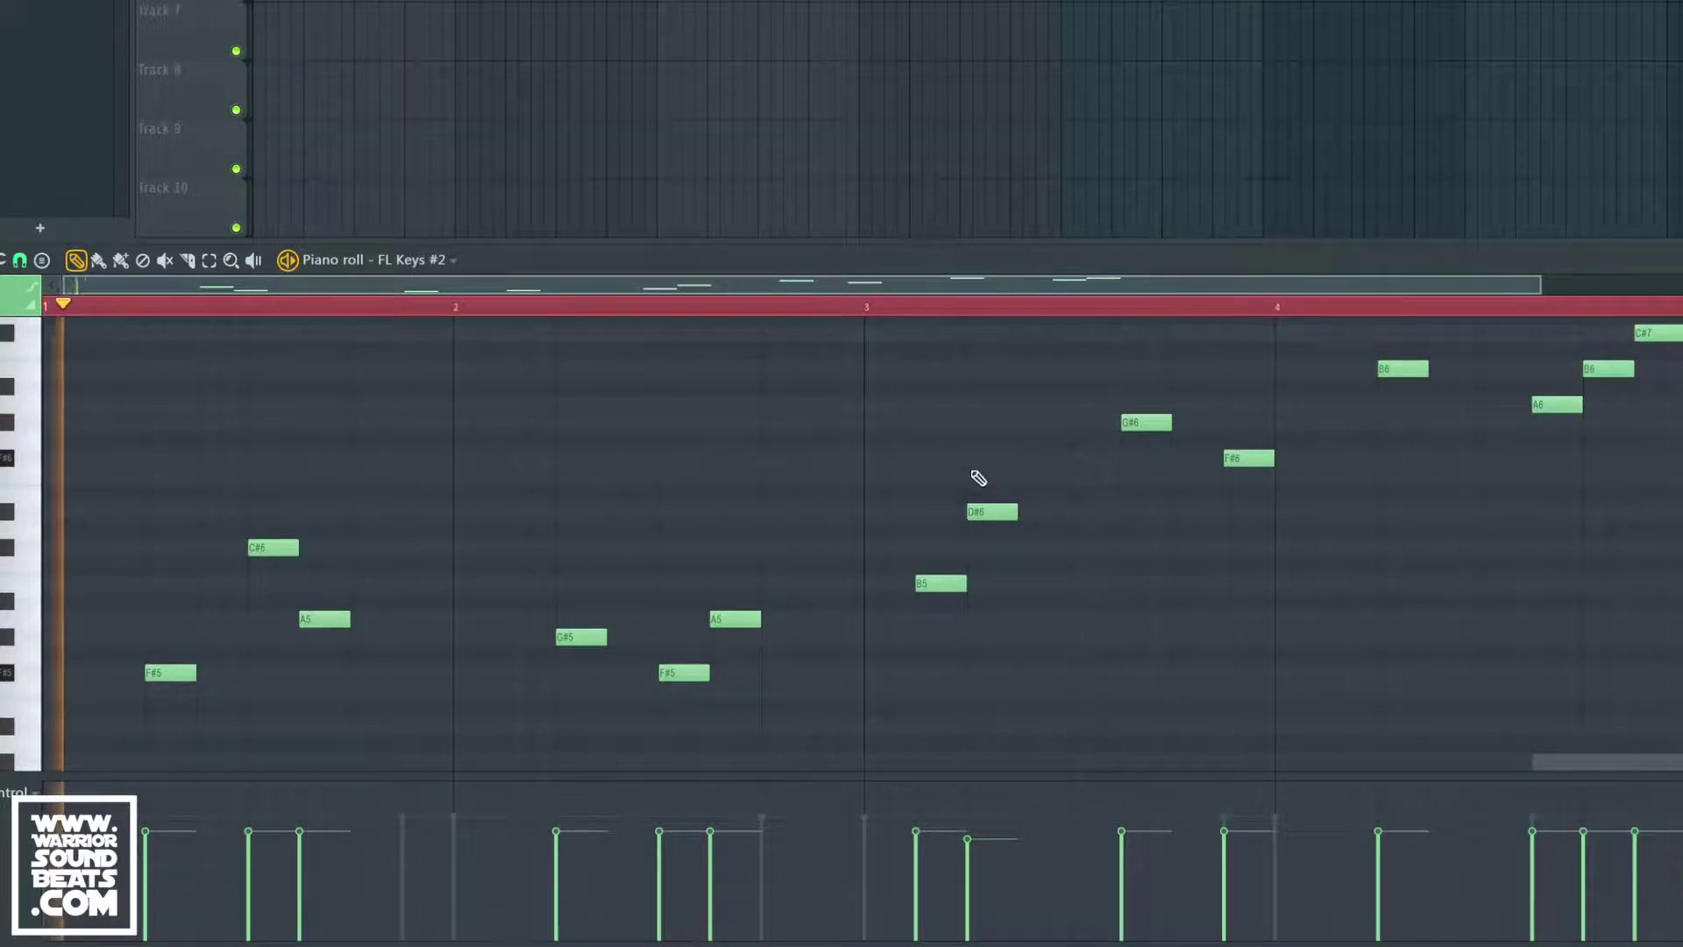
{"action": "scroll", "coordinate": [1037, 484], "scroll_direction": "down", "scroll_amount": 2}
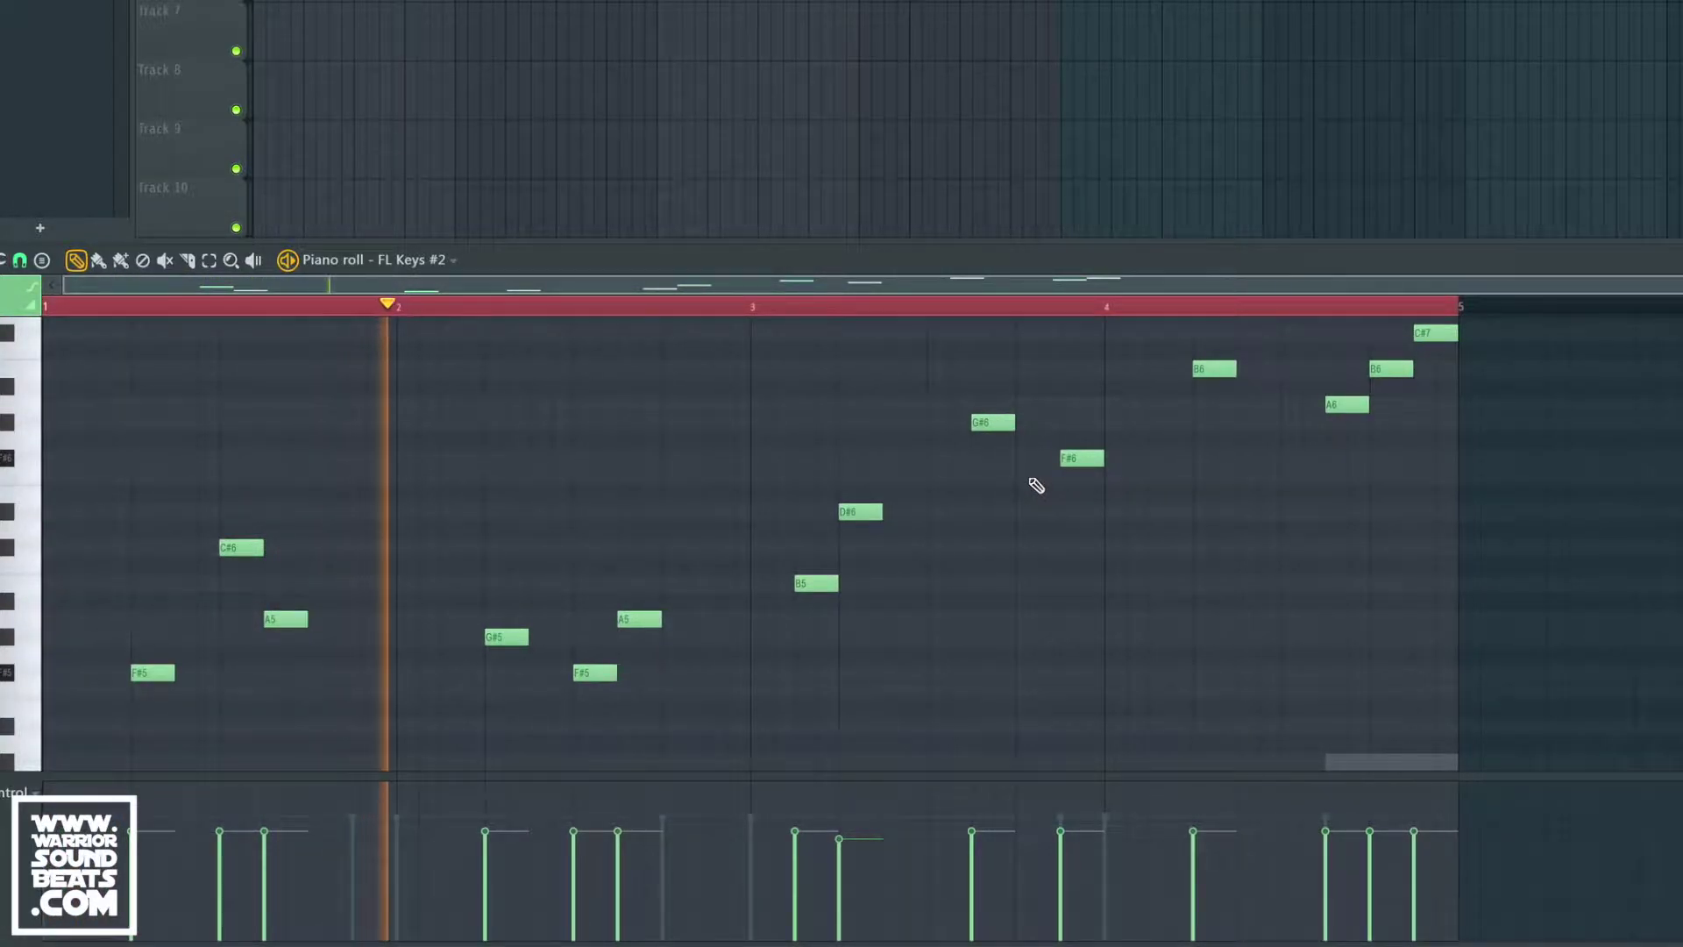
{"action": "scroll", "coordinate": [1037, 485], "scroll_direction": "up", "scroll_amount": 1}
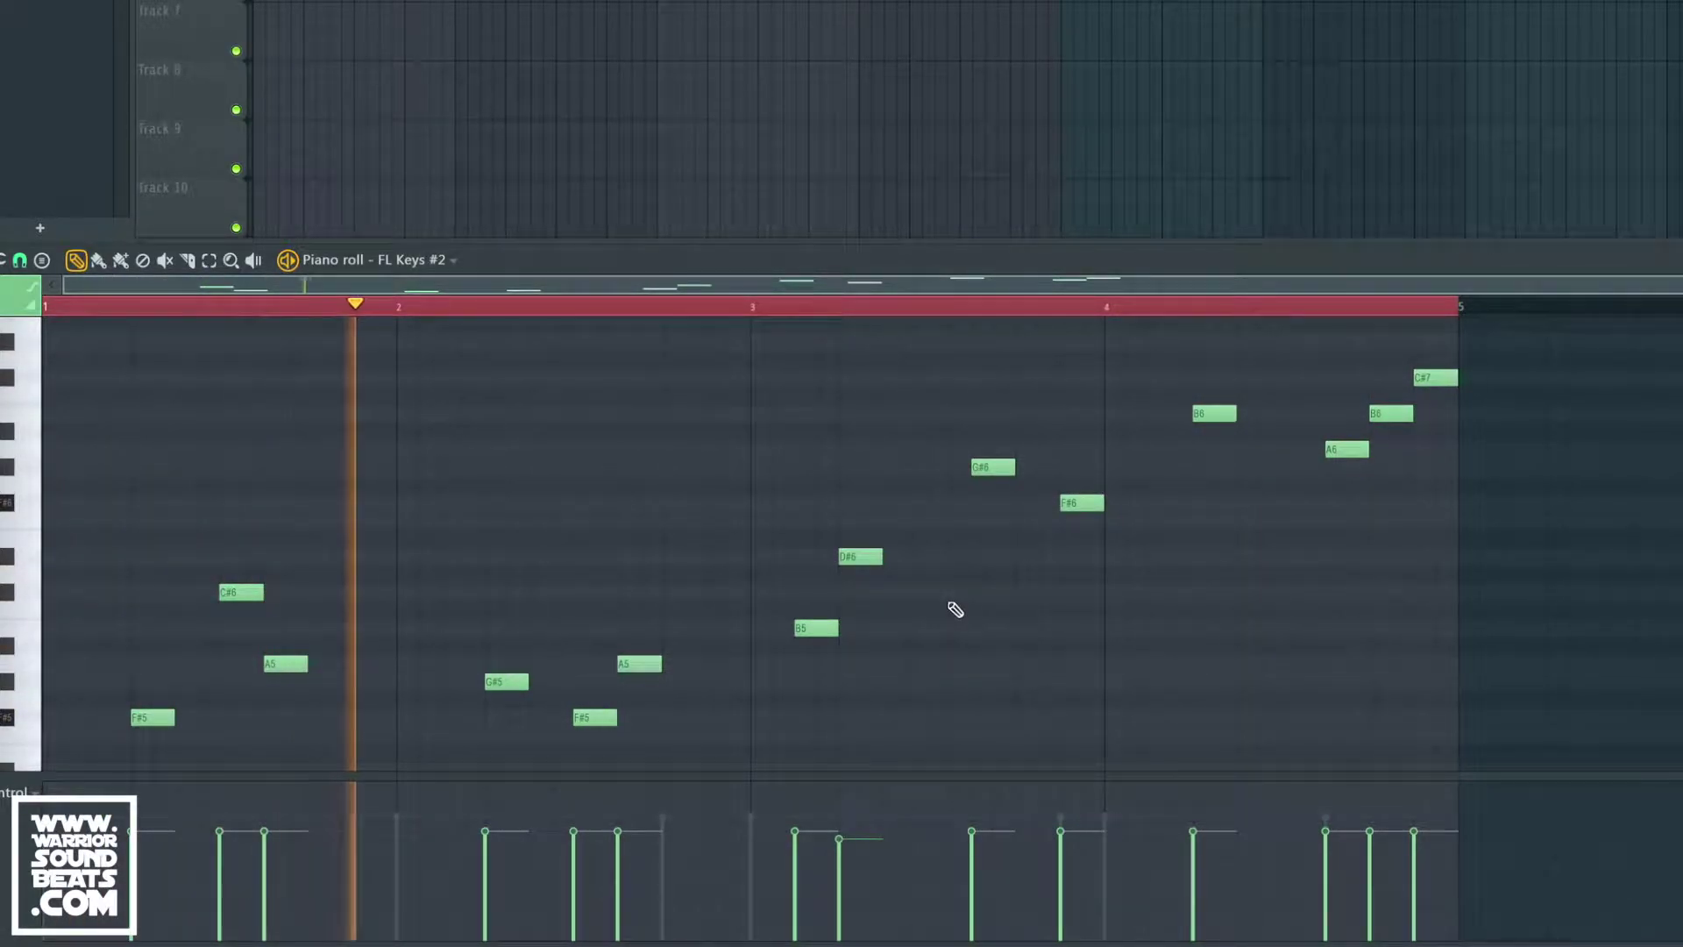
{"action": "key", "text": "space"}
Raise all the notes in bars 1 and 2 by one octave, audition them and clear the selection.
{"action": "scroll", "coordinate": [816, 623], "scroll_direction": "down", "scroll_amount": 5}
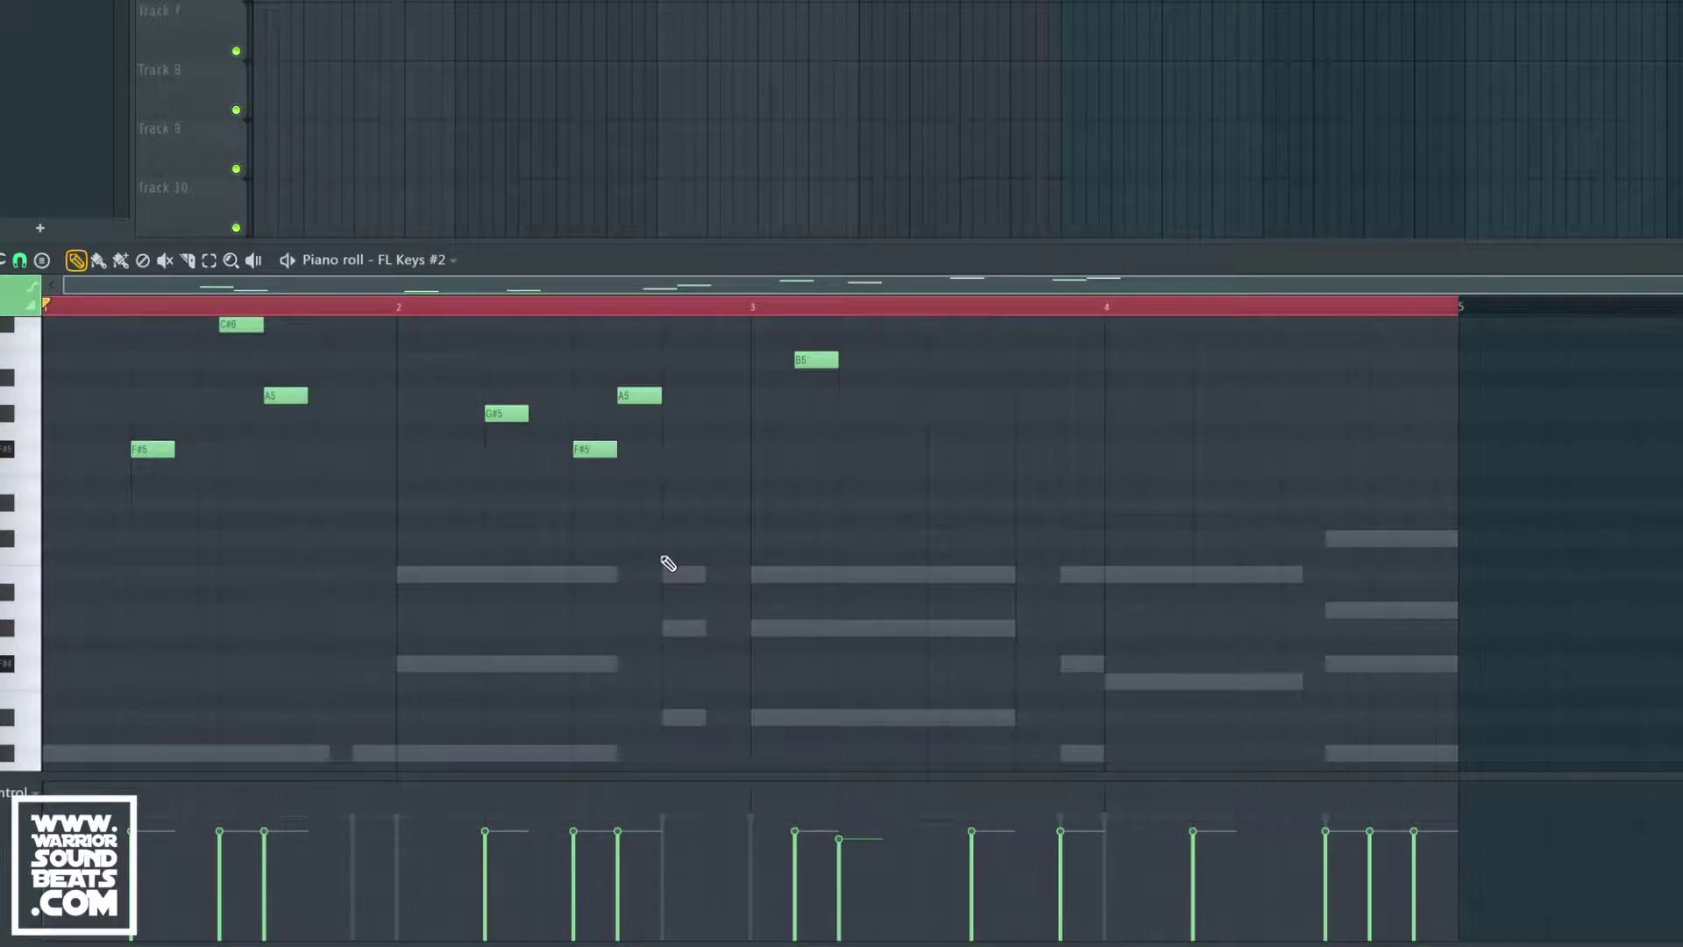
{"action": "scroll", "coordinate": [684, 570], "scroll_direction": "up", "scroll_amount": 2}
{"action": "left_click_drag", "start_coordinate": [703, 585], "coordinate": [112, 404]}
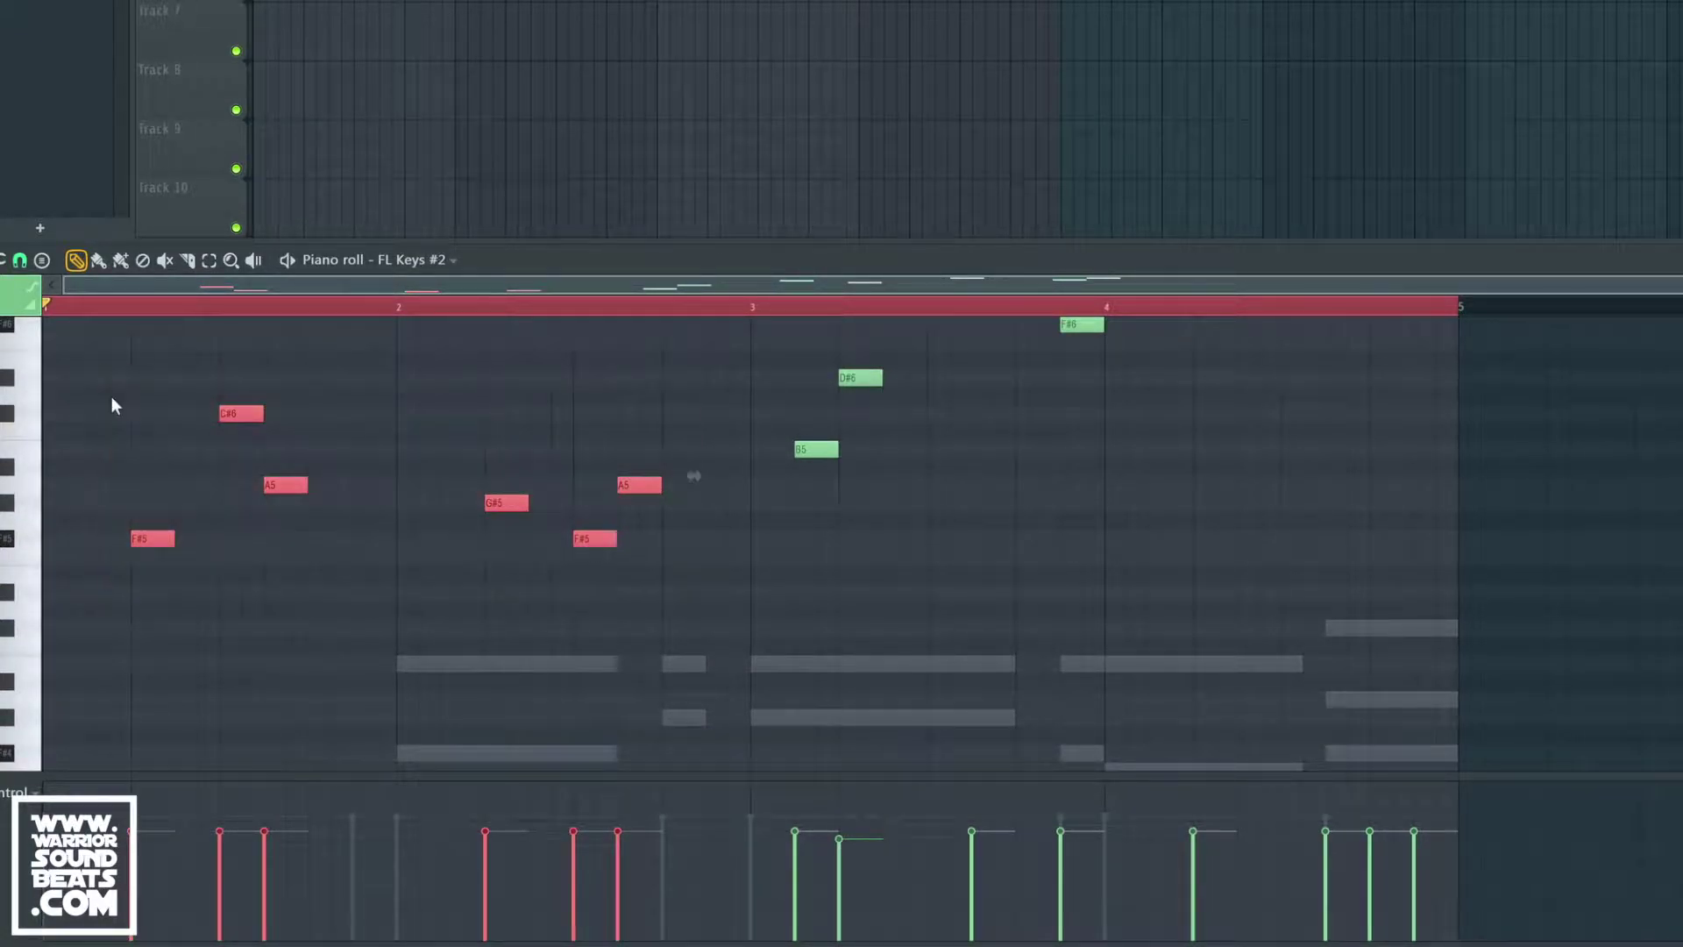
{"action": "key", "text": "ctrl+Up"}
{"action": "scroll", "coordinate": [548, 549], "scroll_direction": "up", "scroll_amount": 3}
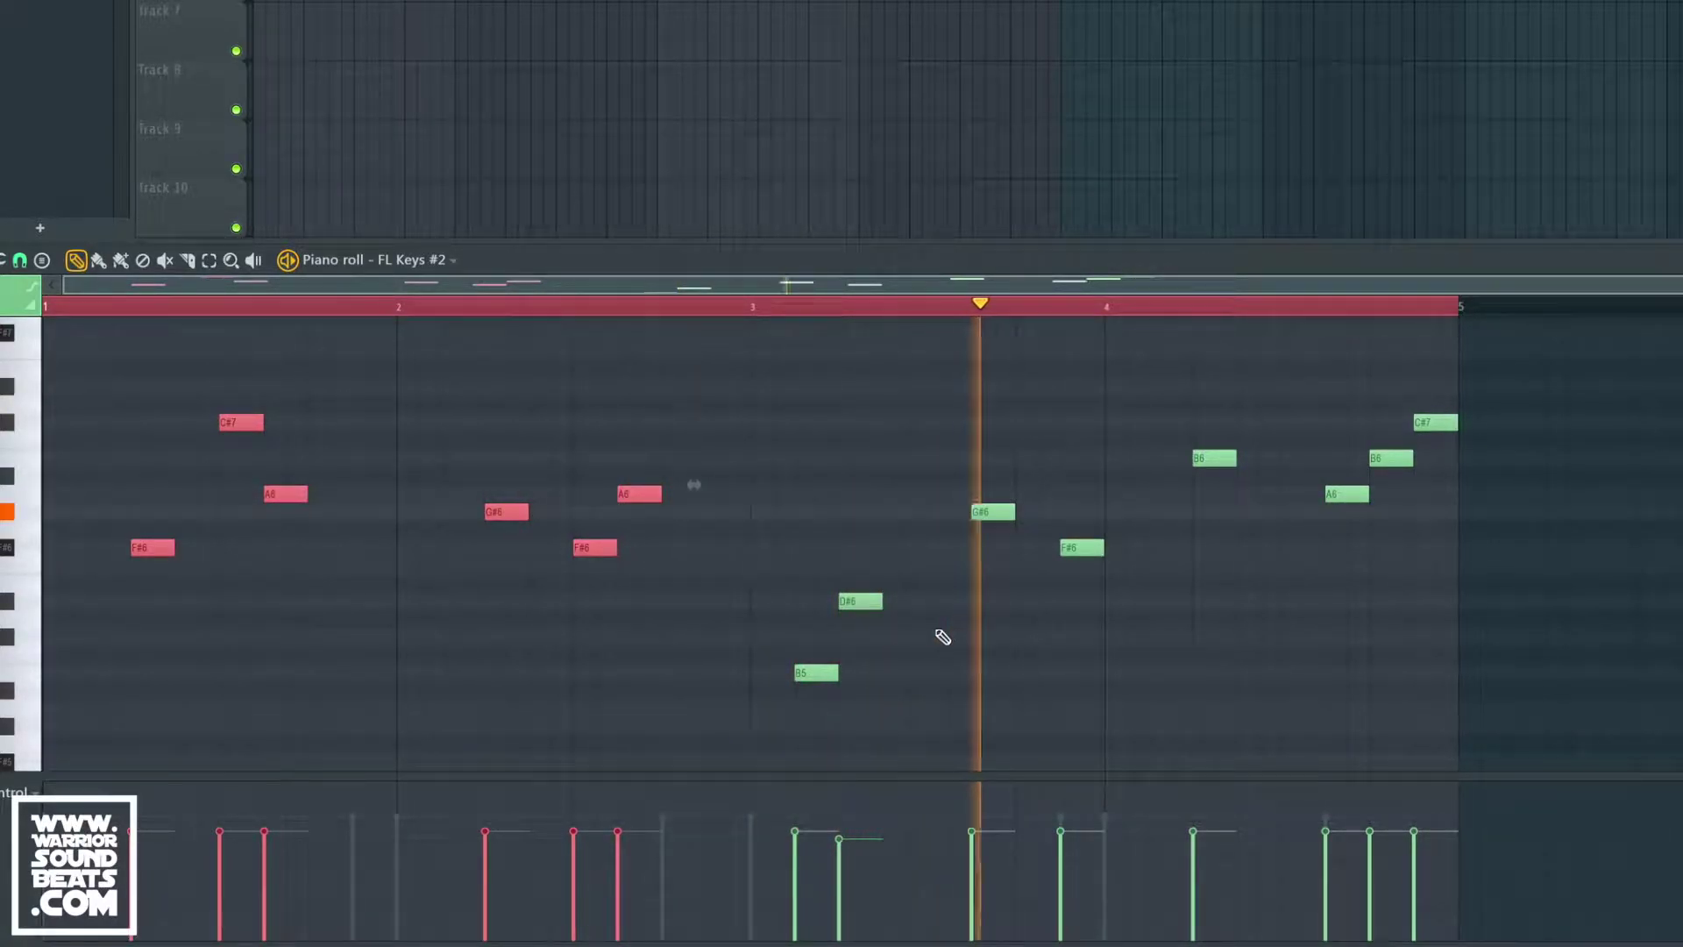
{"action": "left_click", "coordinate": [917, 651]}
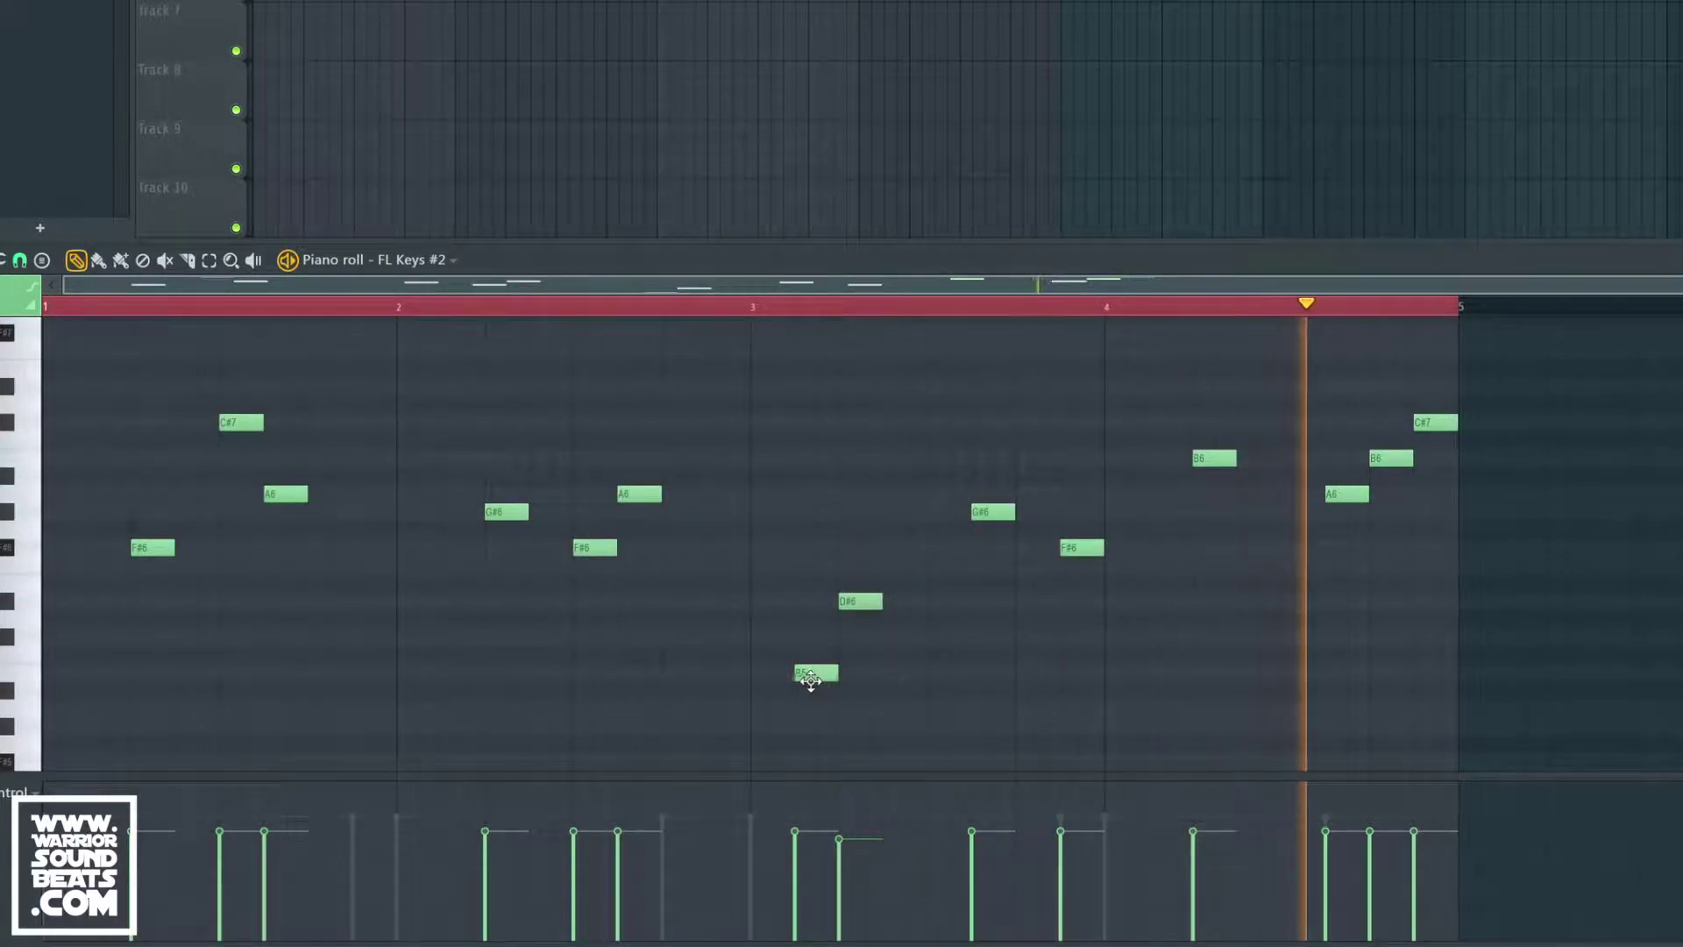
Rework bar 3 into half-beat notes, F6 on beat 2 and G#6, F#6, F6 in a row from beat 3, and play it back.
{"action": "left_click_drag", "start_coordinate": [826, 674], "coordinate": [785, 550]}
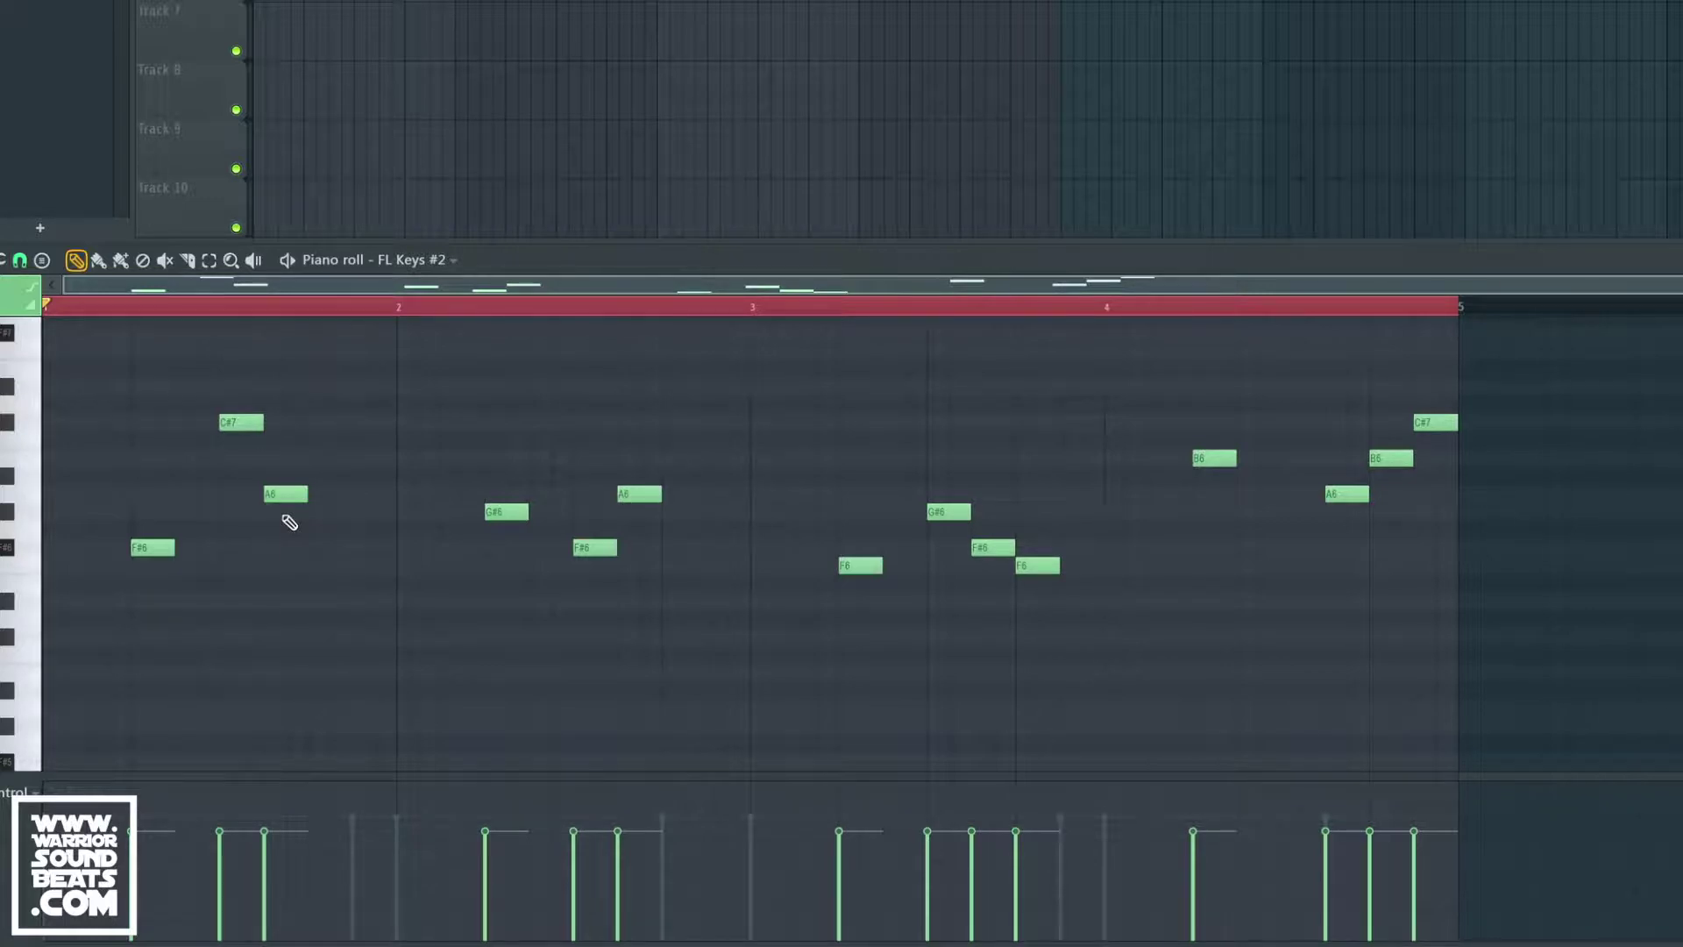
{"action": "key", "text": "space"}
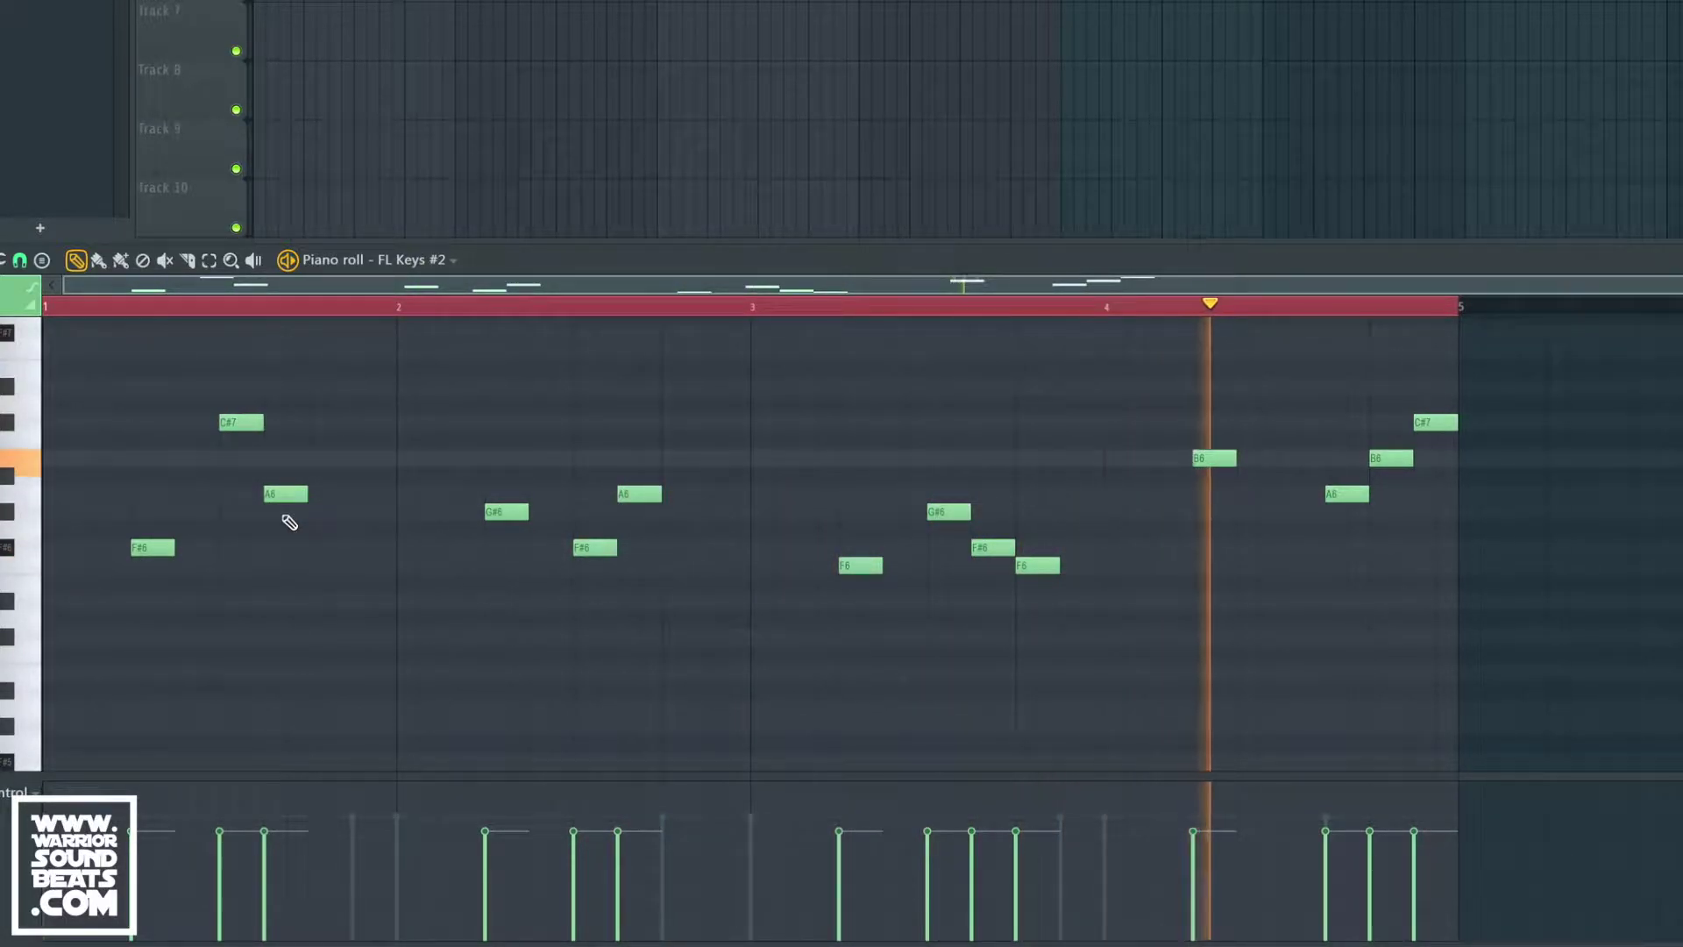
{"action": "key", "text": "space"}
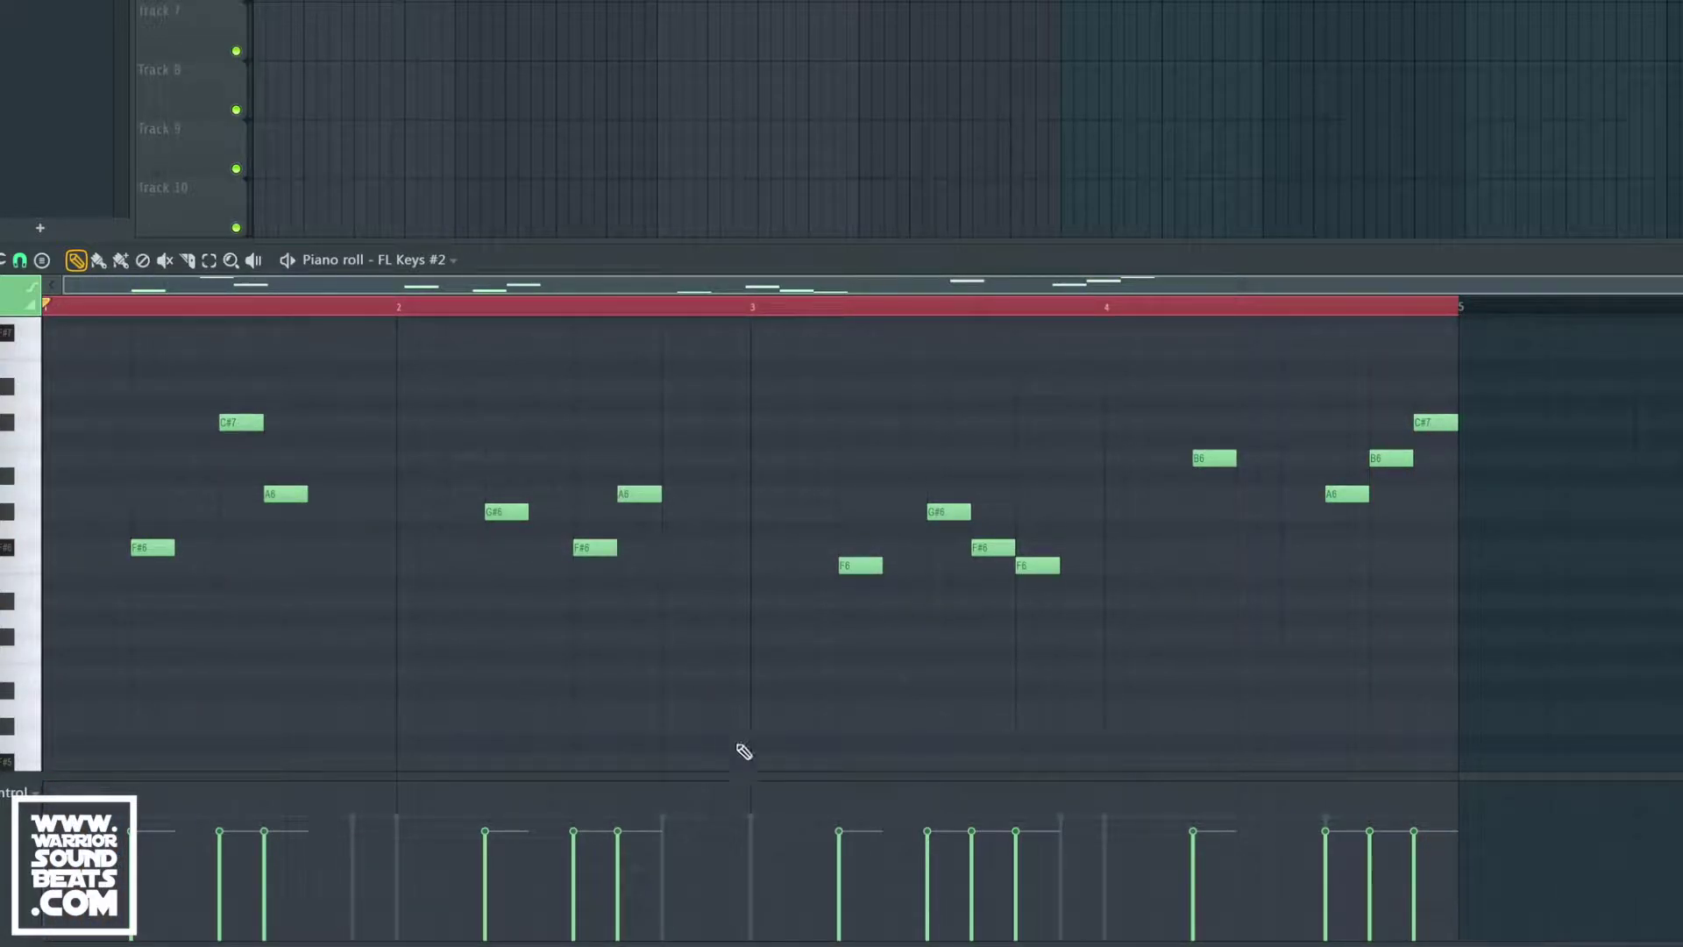
{"action": "left_click", "coordinate": [1345, 493]}
{"action": "key", "text": "space"}
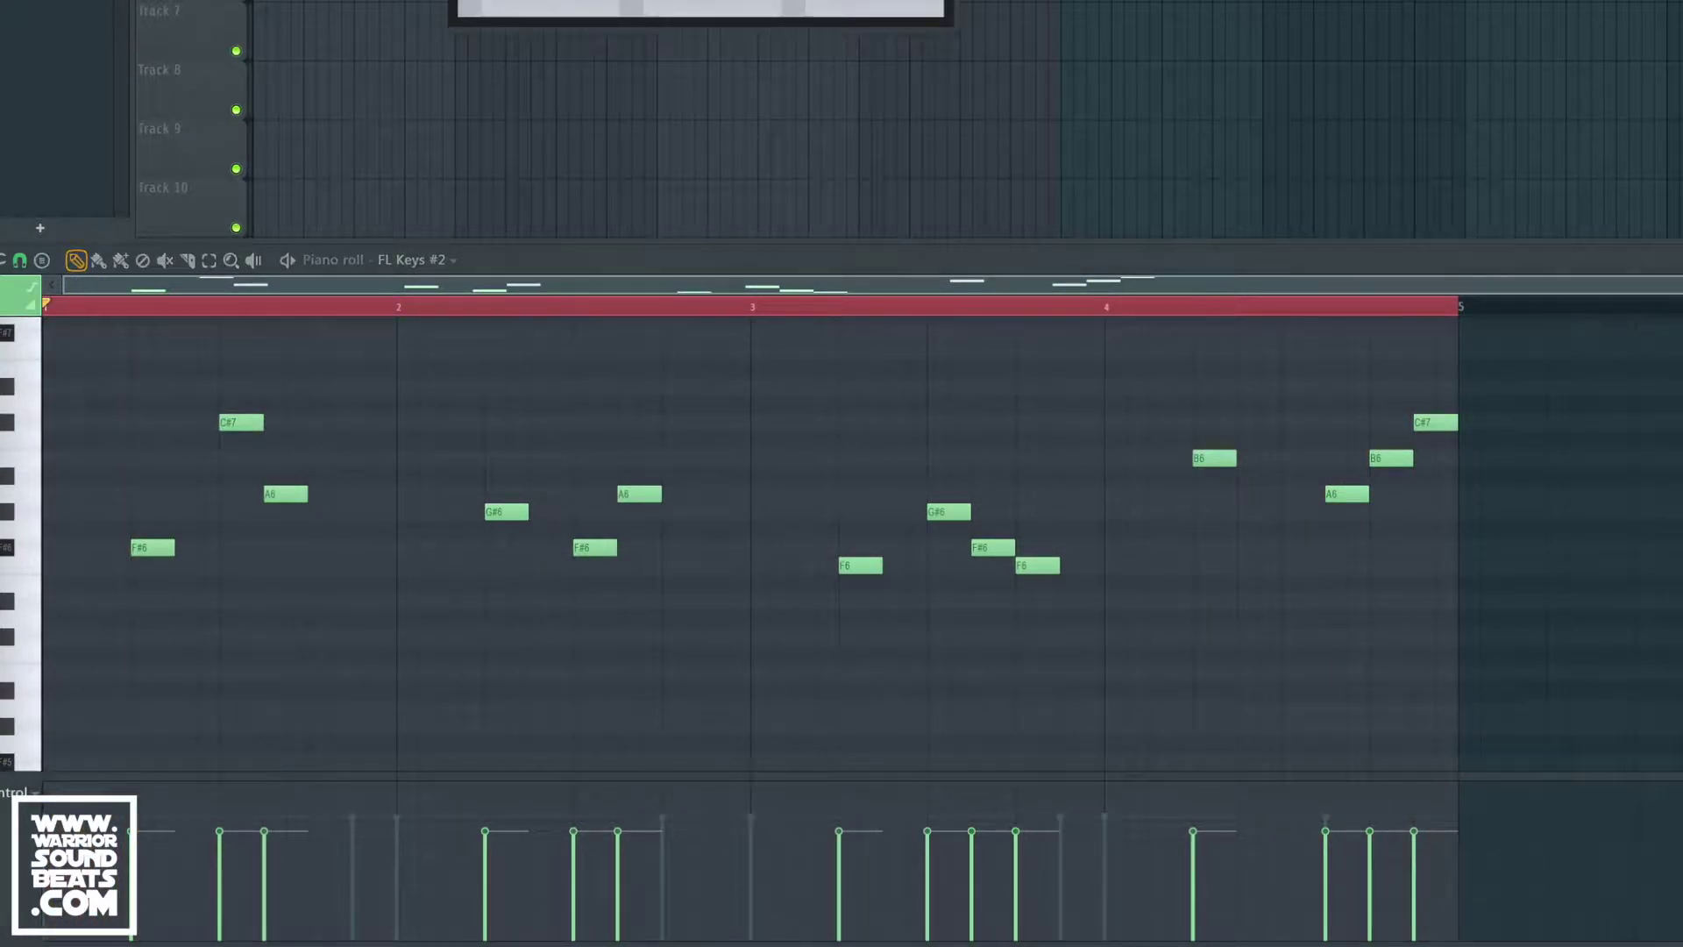
Open the mixer, select the Synth insert 14 and start playback.
{"action": "key", "text": "F9"}
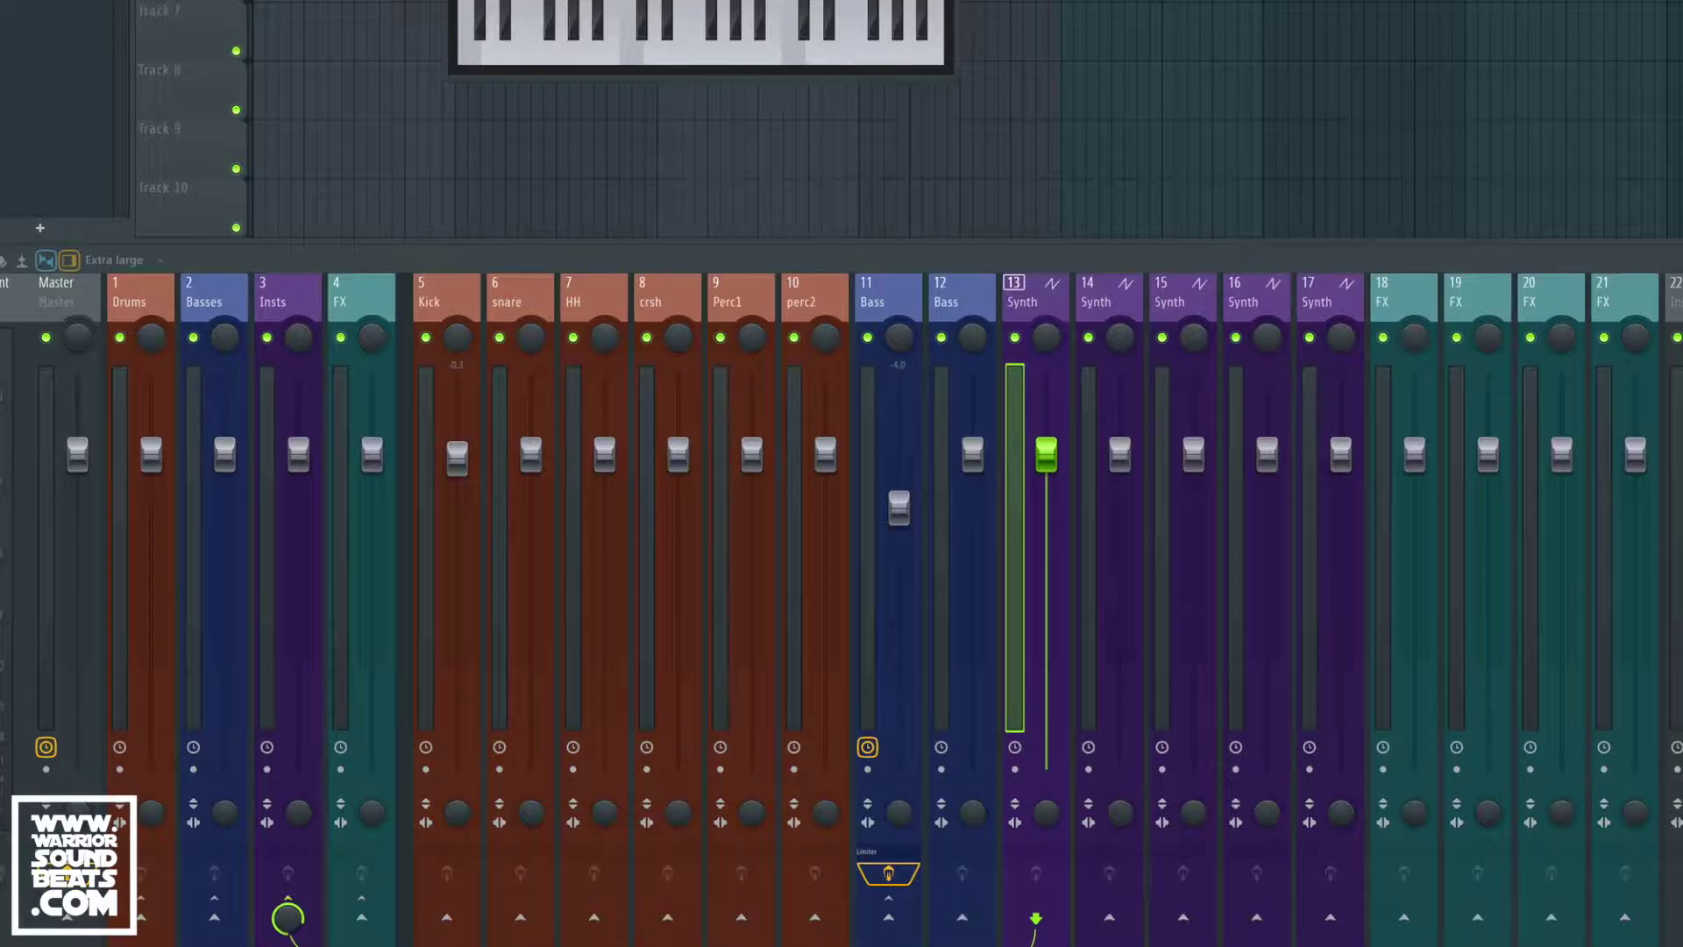
{"action": "left_click", "coordinate": [1101, 301]}
{"action": "key", "text": "space"}
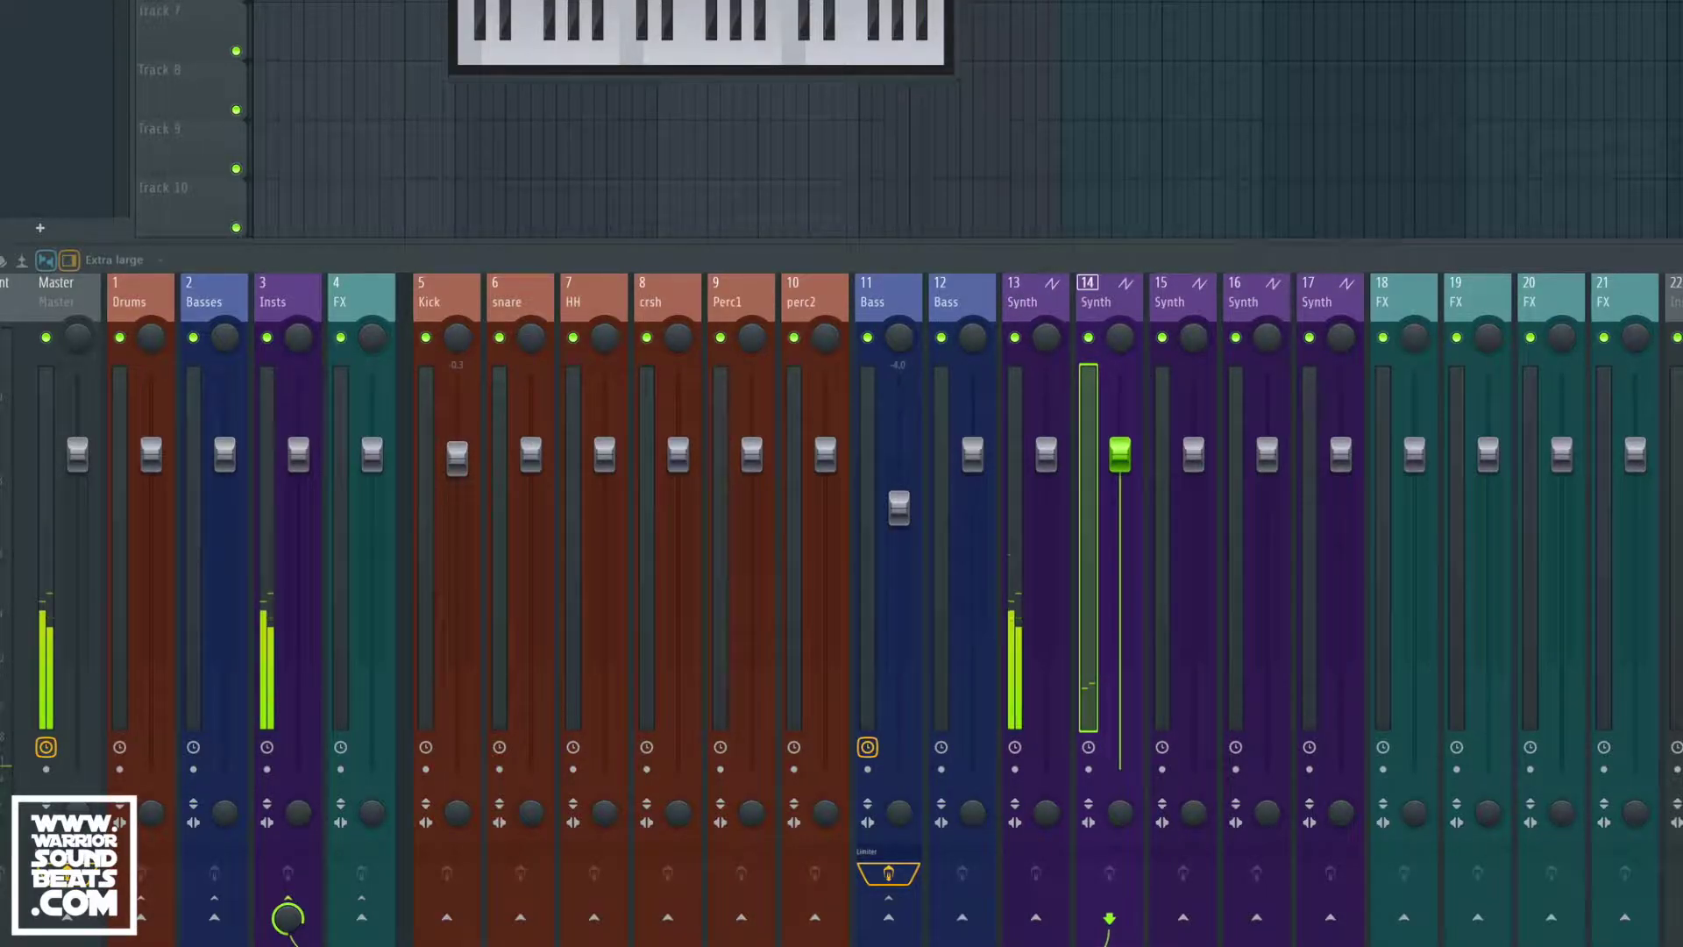
Close the FL Keys #2 instrument window and stop playback.
{"action": "key", "text": "Escape"}
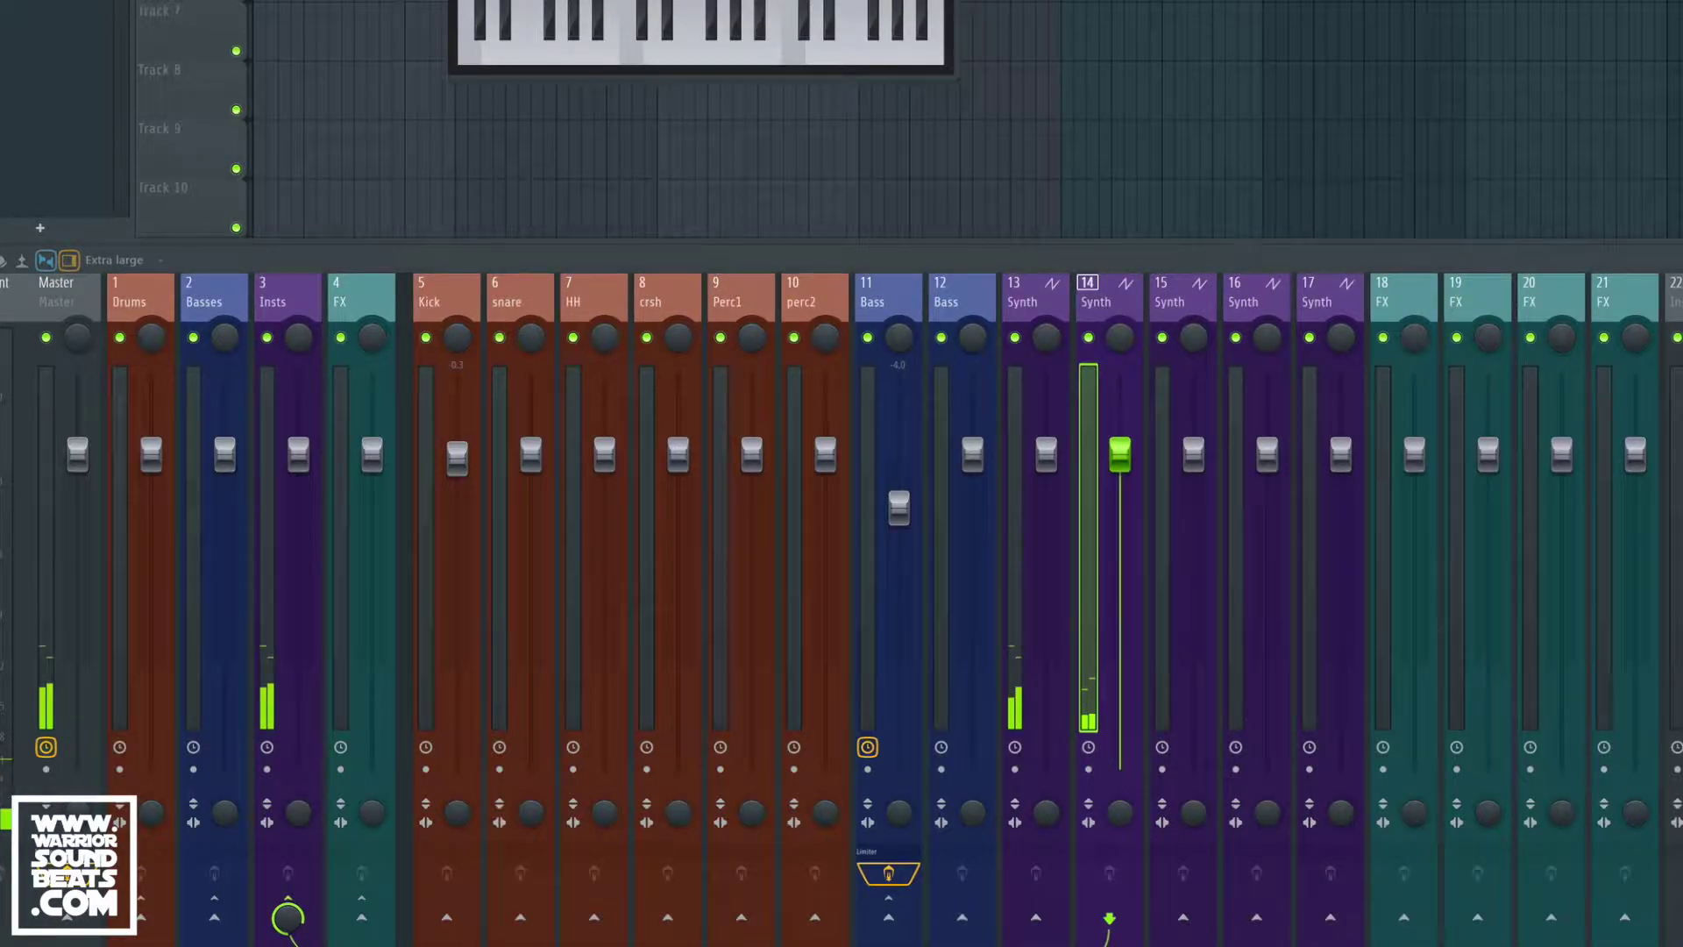
{"action": "left_click_drag", "start_coordinate": [701, 2], "coordinate": [1274, 17]}
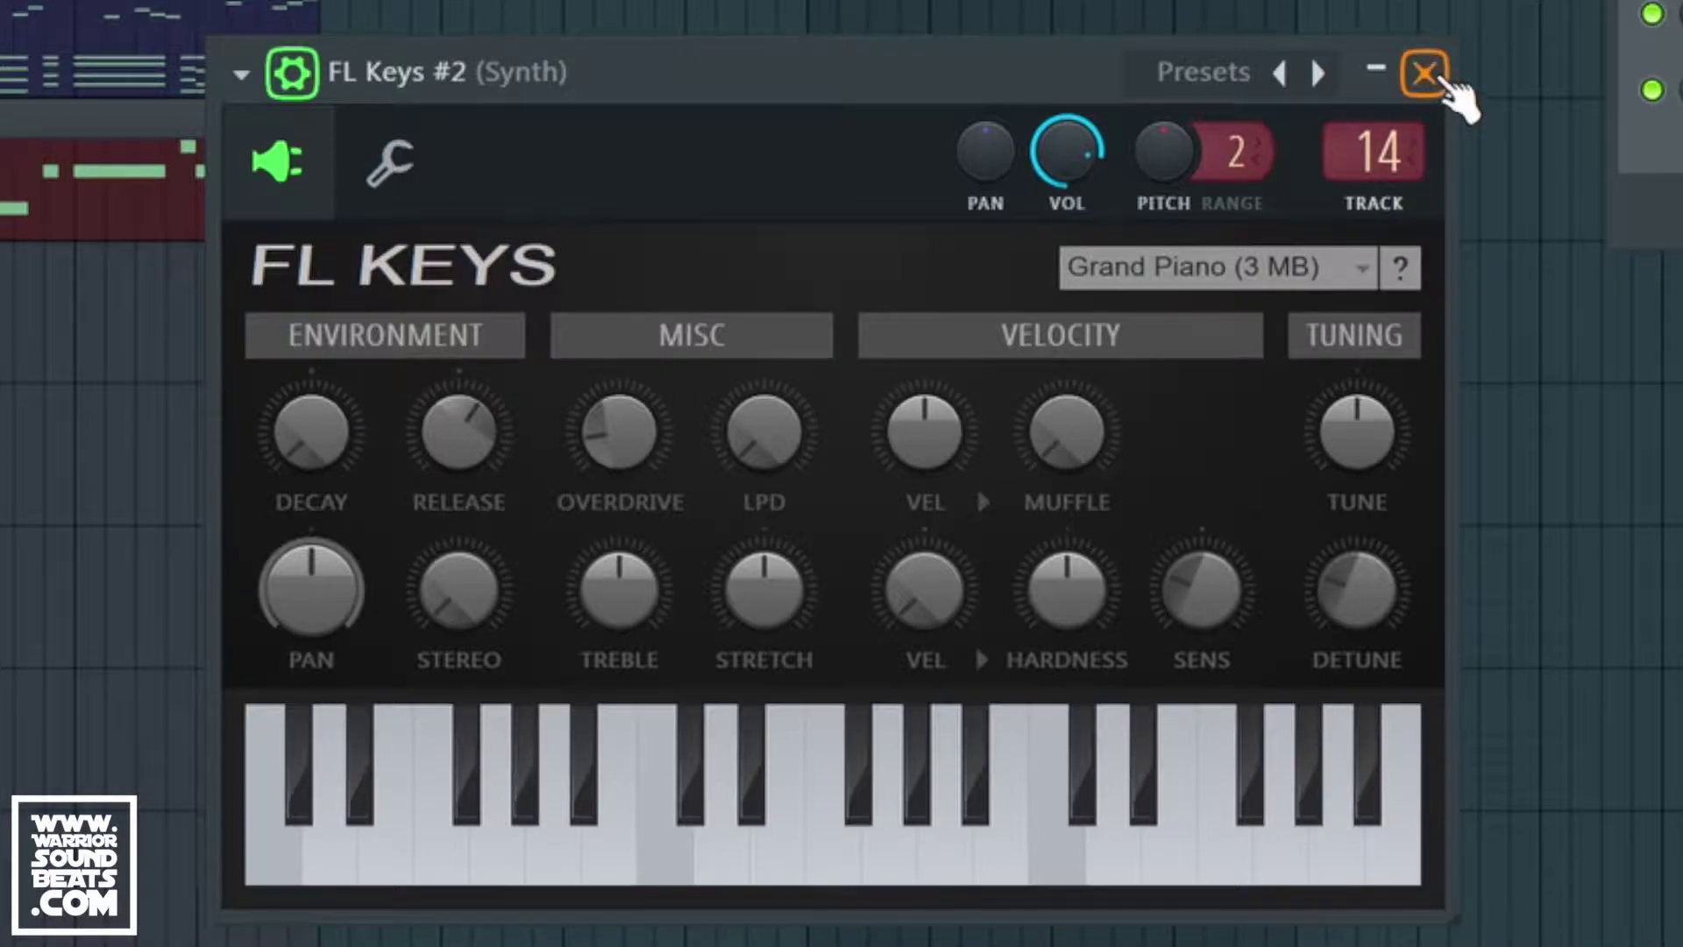
{"action": "left_click", "coordinate": [1425, 73]}
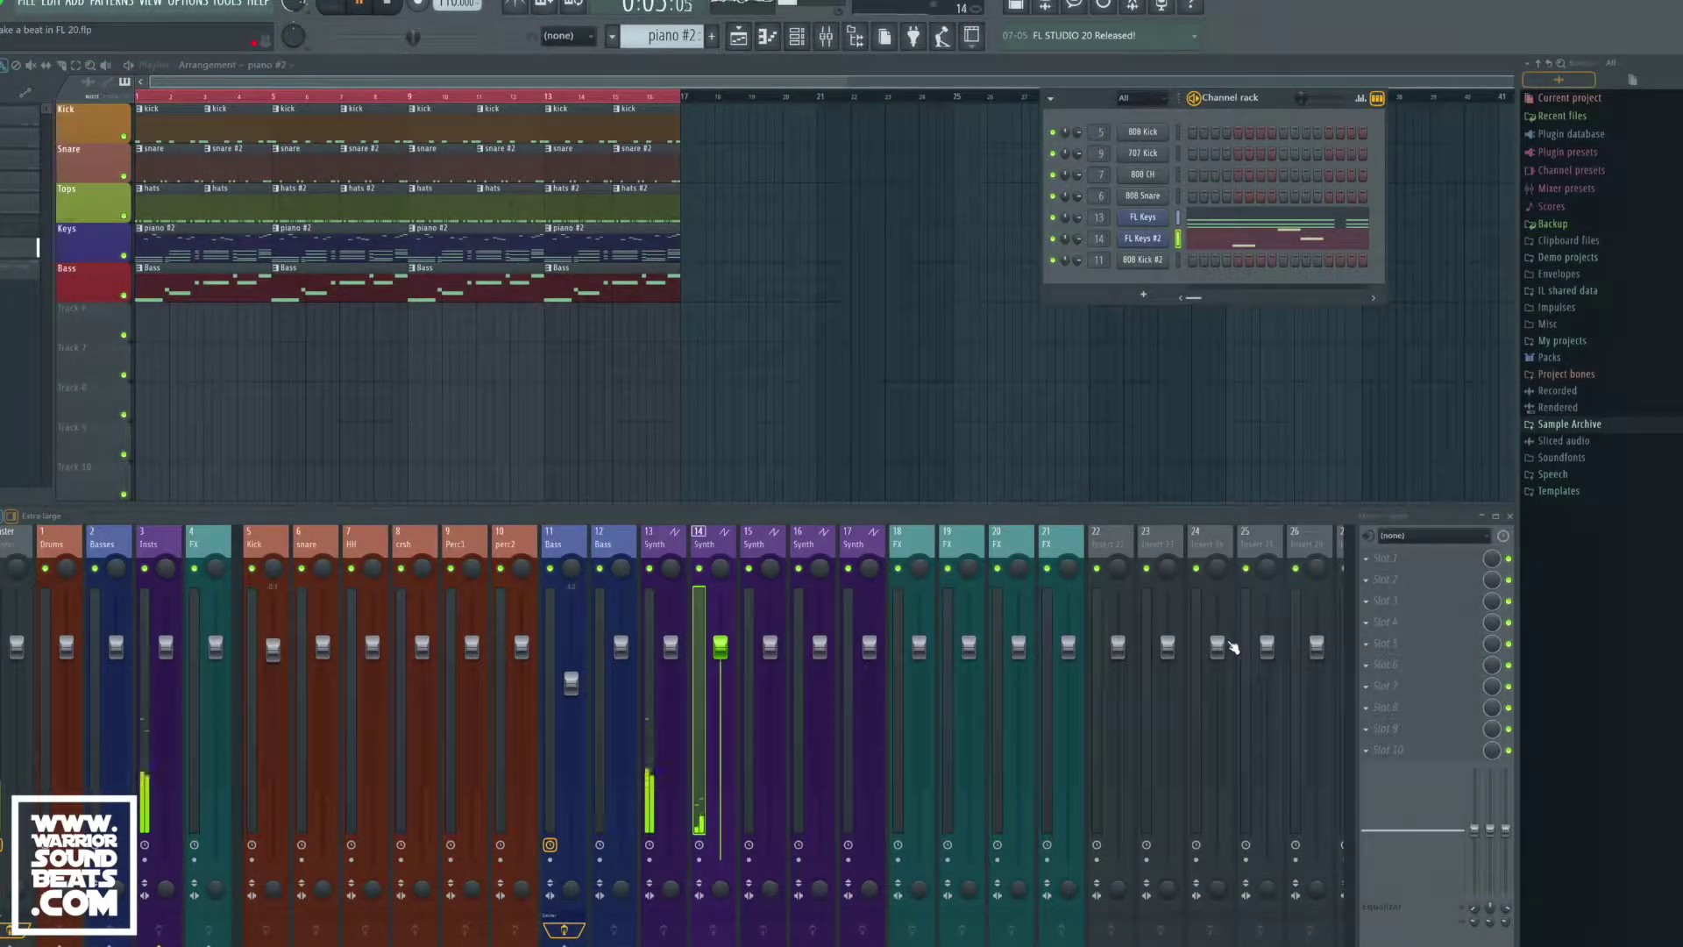
{"action": "key", "text": "space"}
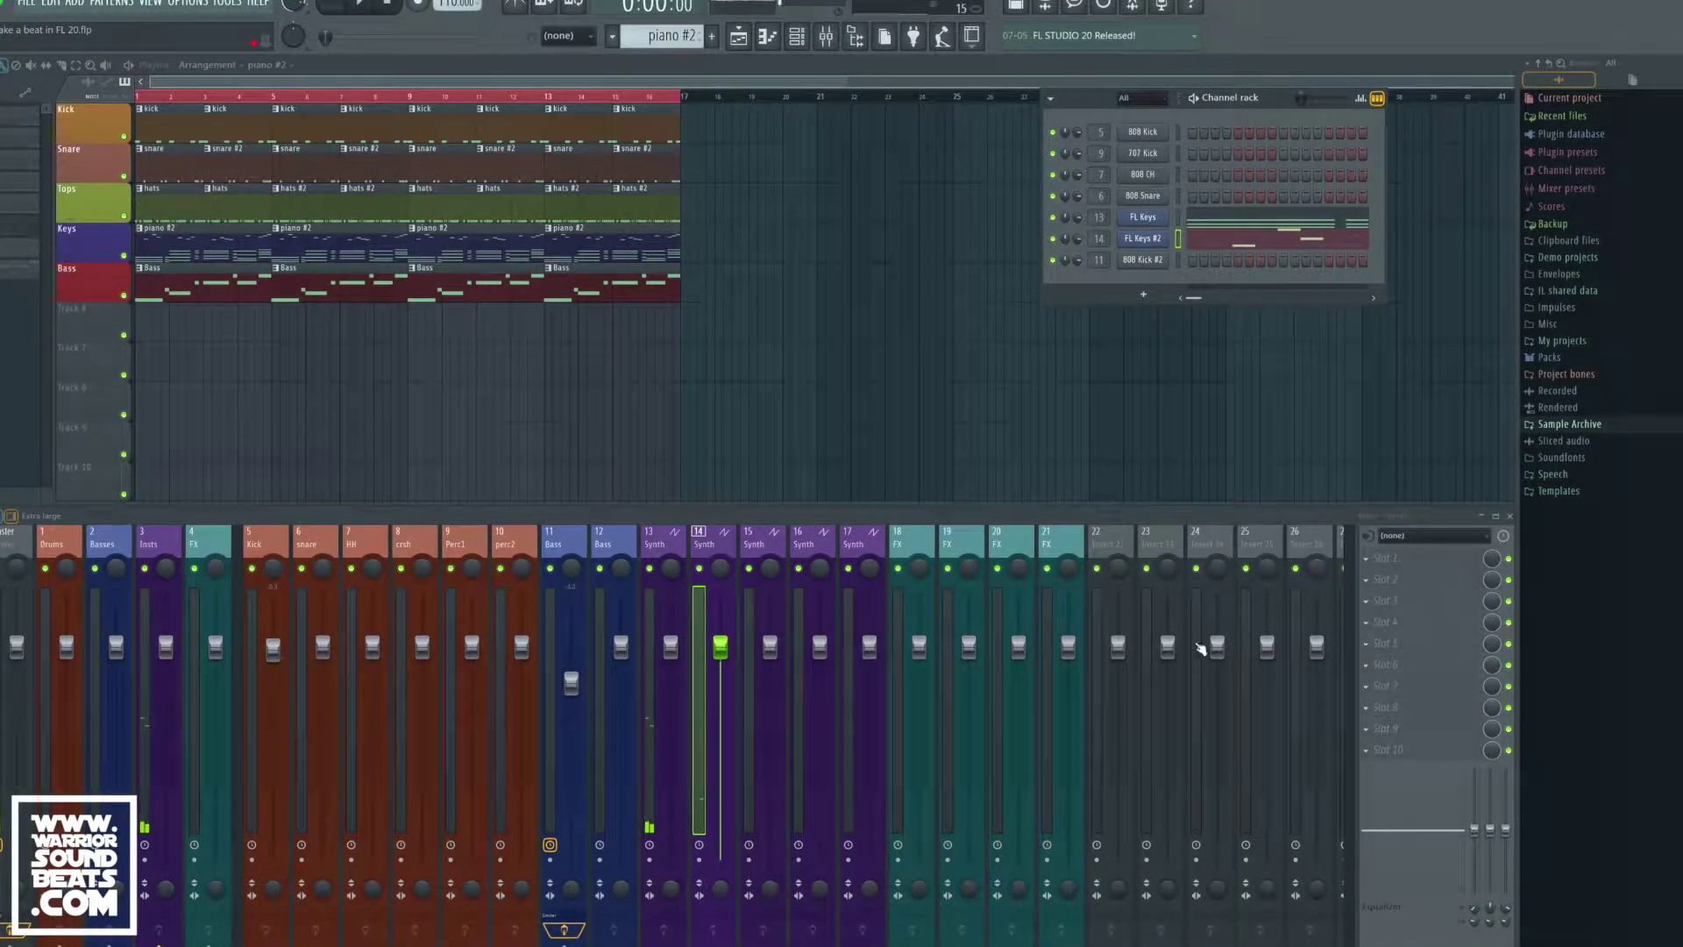
Rename the FX insert 18 as verb and load Fruity Reeverb 2 into its first effect slot.
{"action": "left_click", "coordinate": [896, 612]}
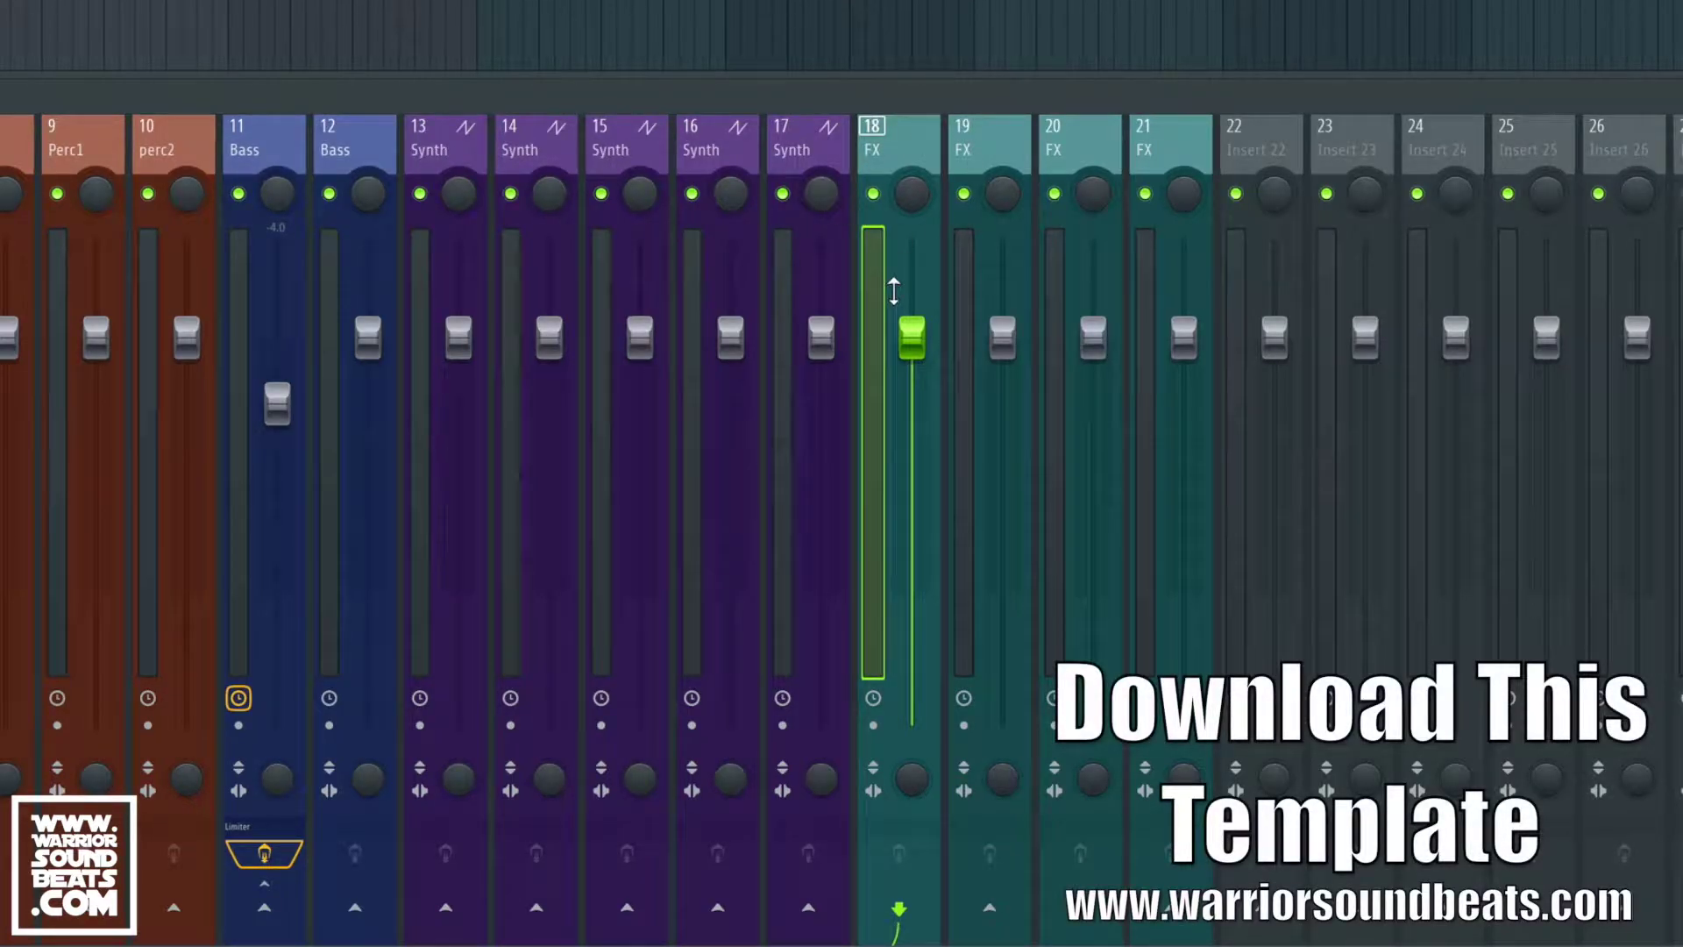
{"action": "key", "text": "F2"}
{"action": "type", "text": "Verb"}
{"action": "key", "text": "Return"}
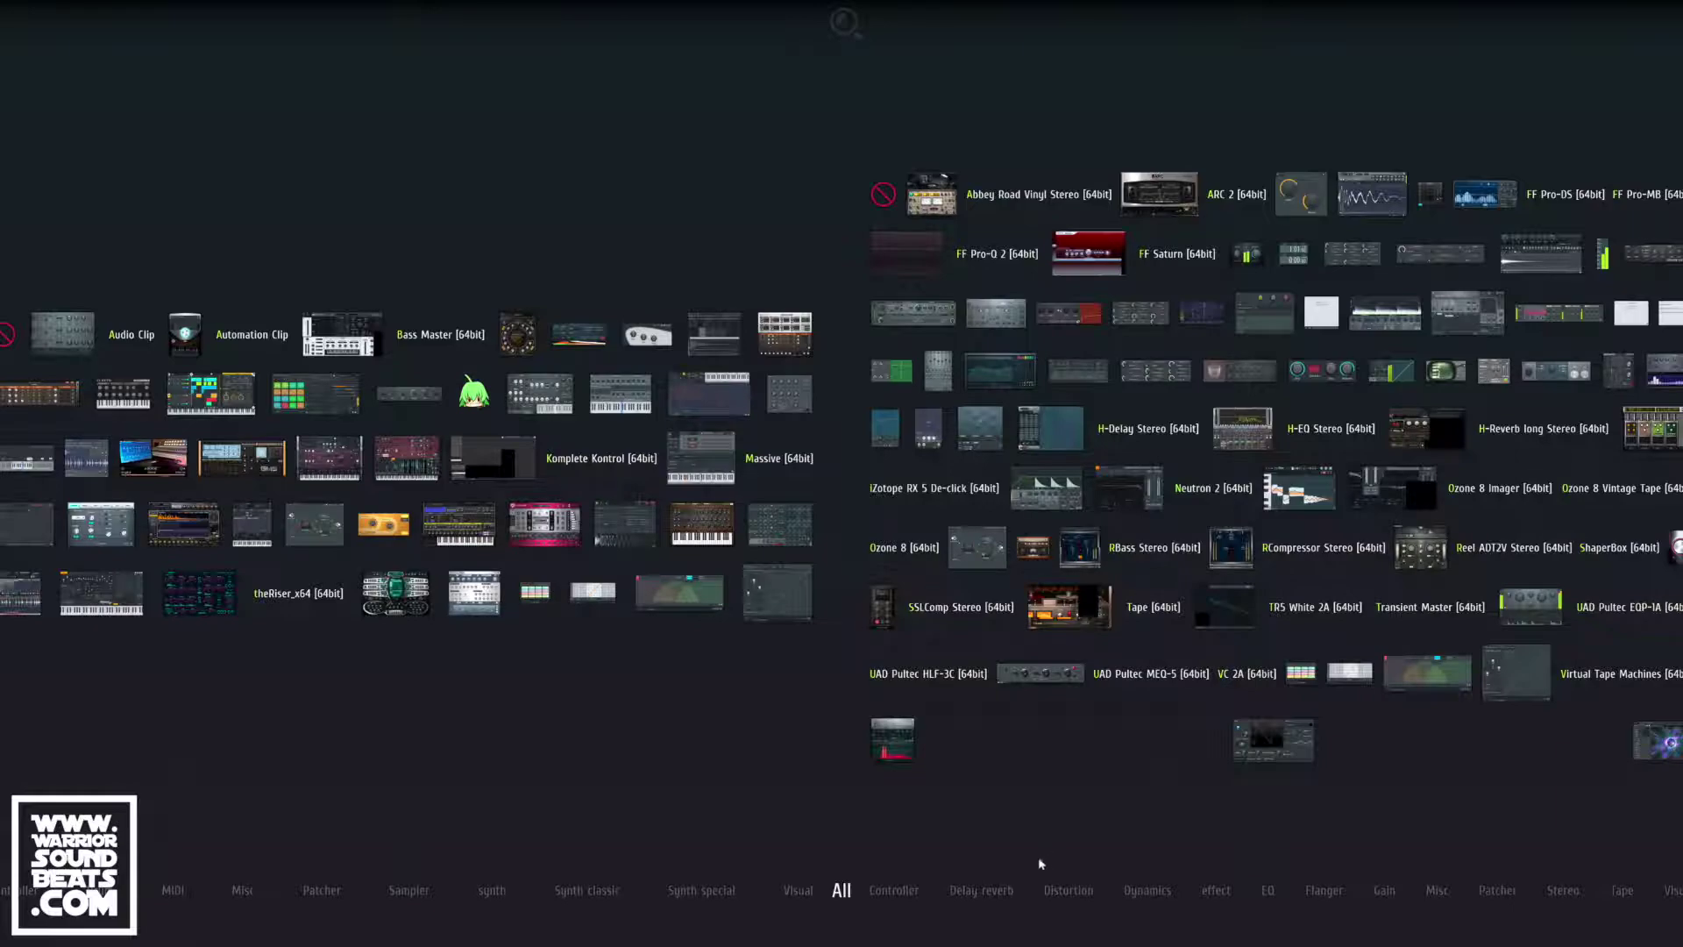
{"action": "mouse_move", "coordinate": [975, 901]}
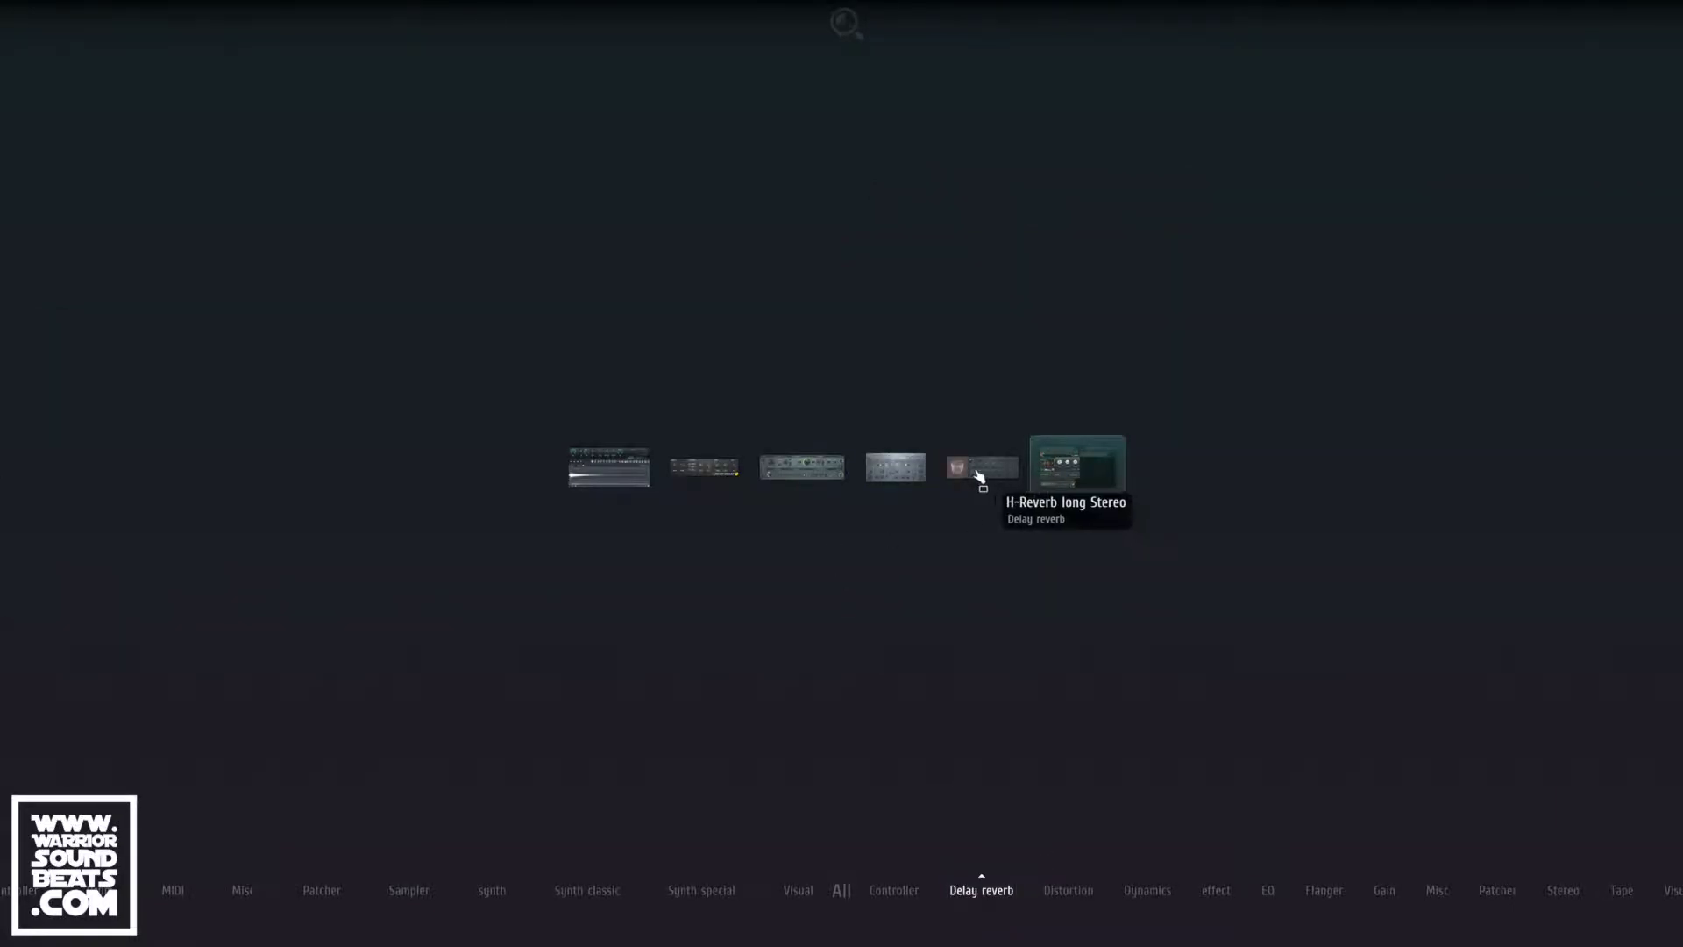
{"action": "left_click_drag", "start_coordinate": [968, 478], "coordinate": [916, 899]}
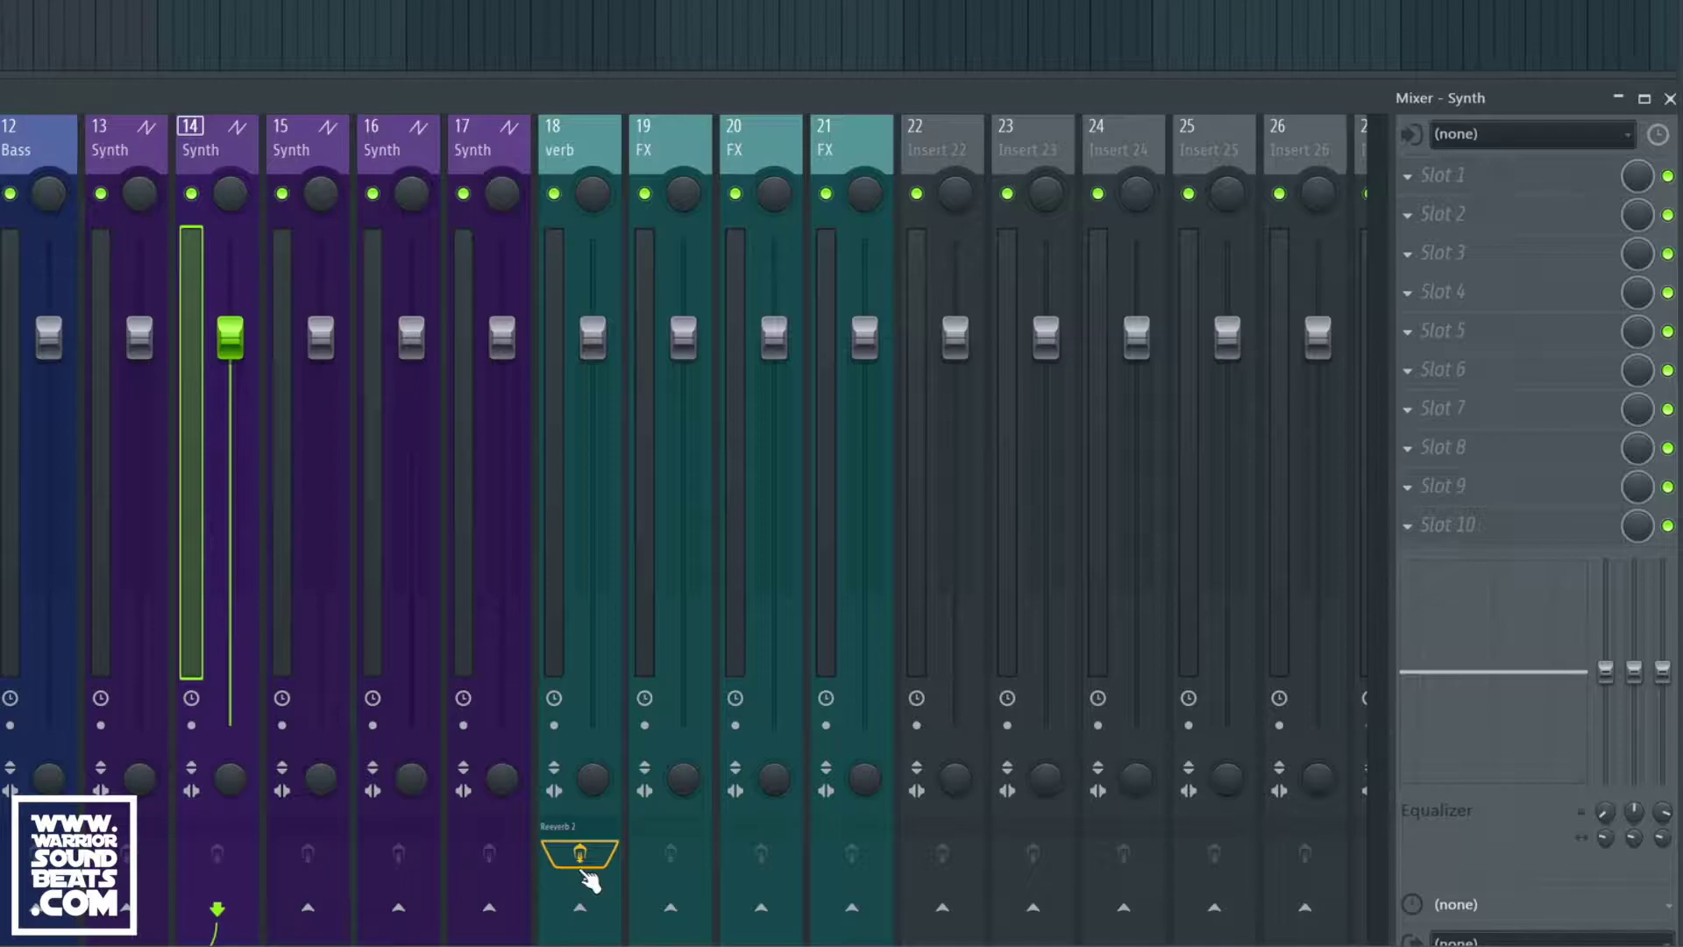
Send the Synth insert 14 to the verb insert and play the song to hear the reverb.
{"action": "left_click", "coordinate": [580, 909]}
{"action": "key", "text": "space"}
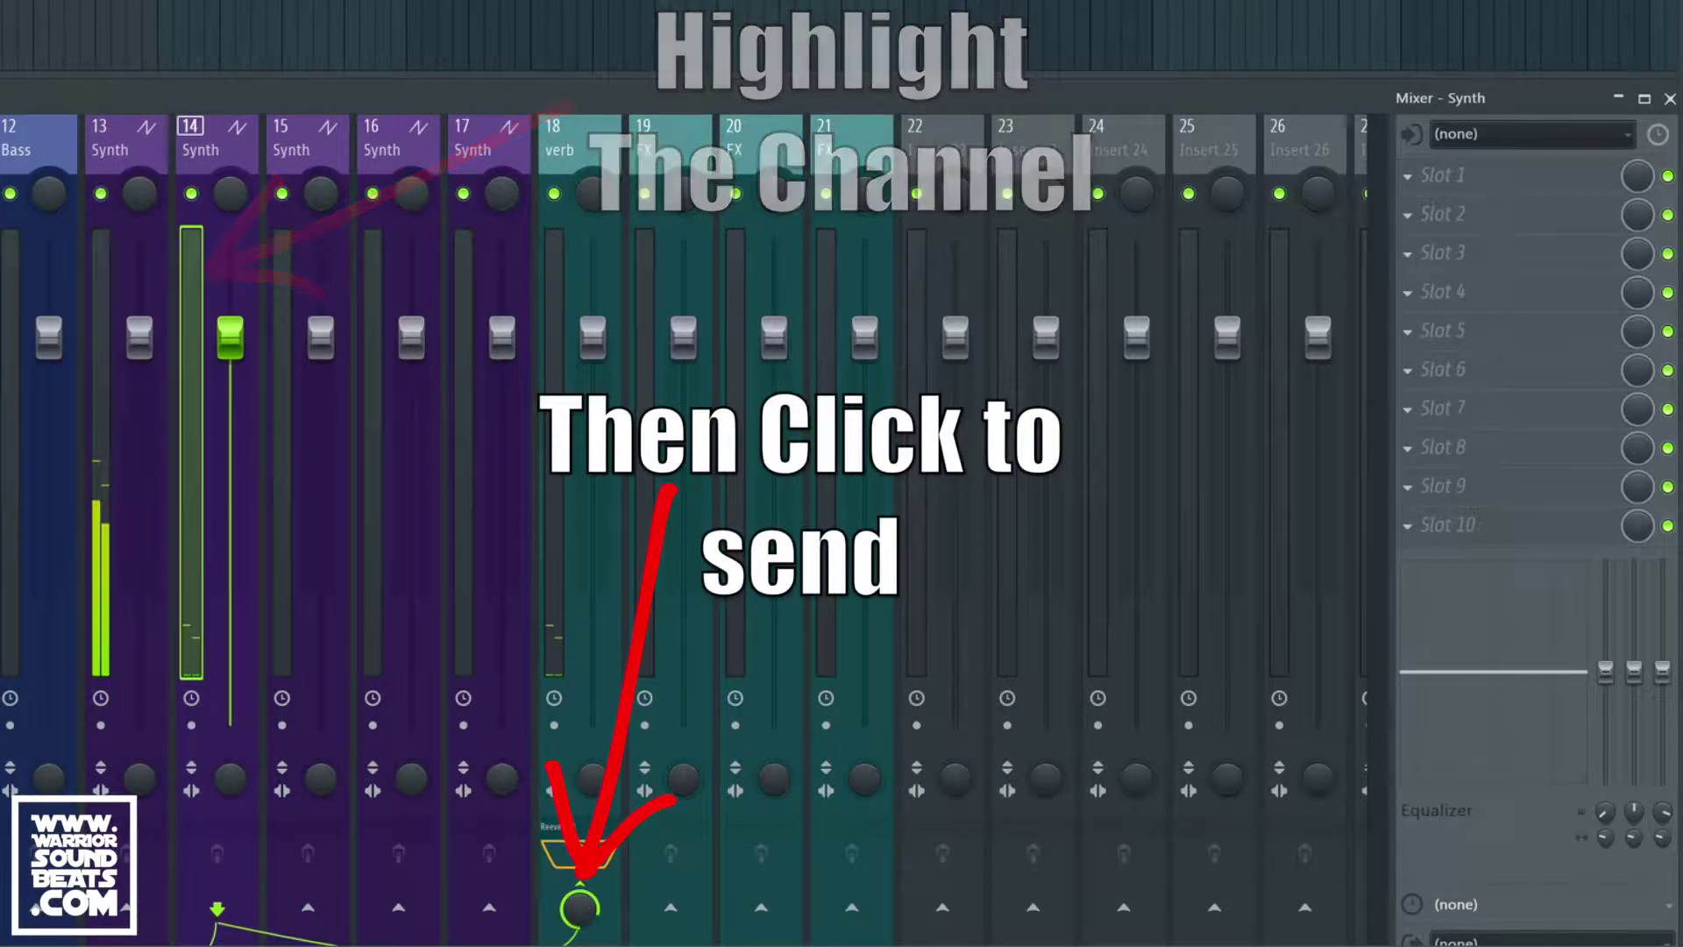
{"action": "left_click", "coordinate": [575, 438]}
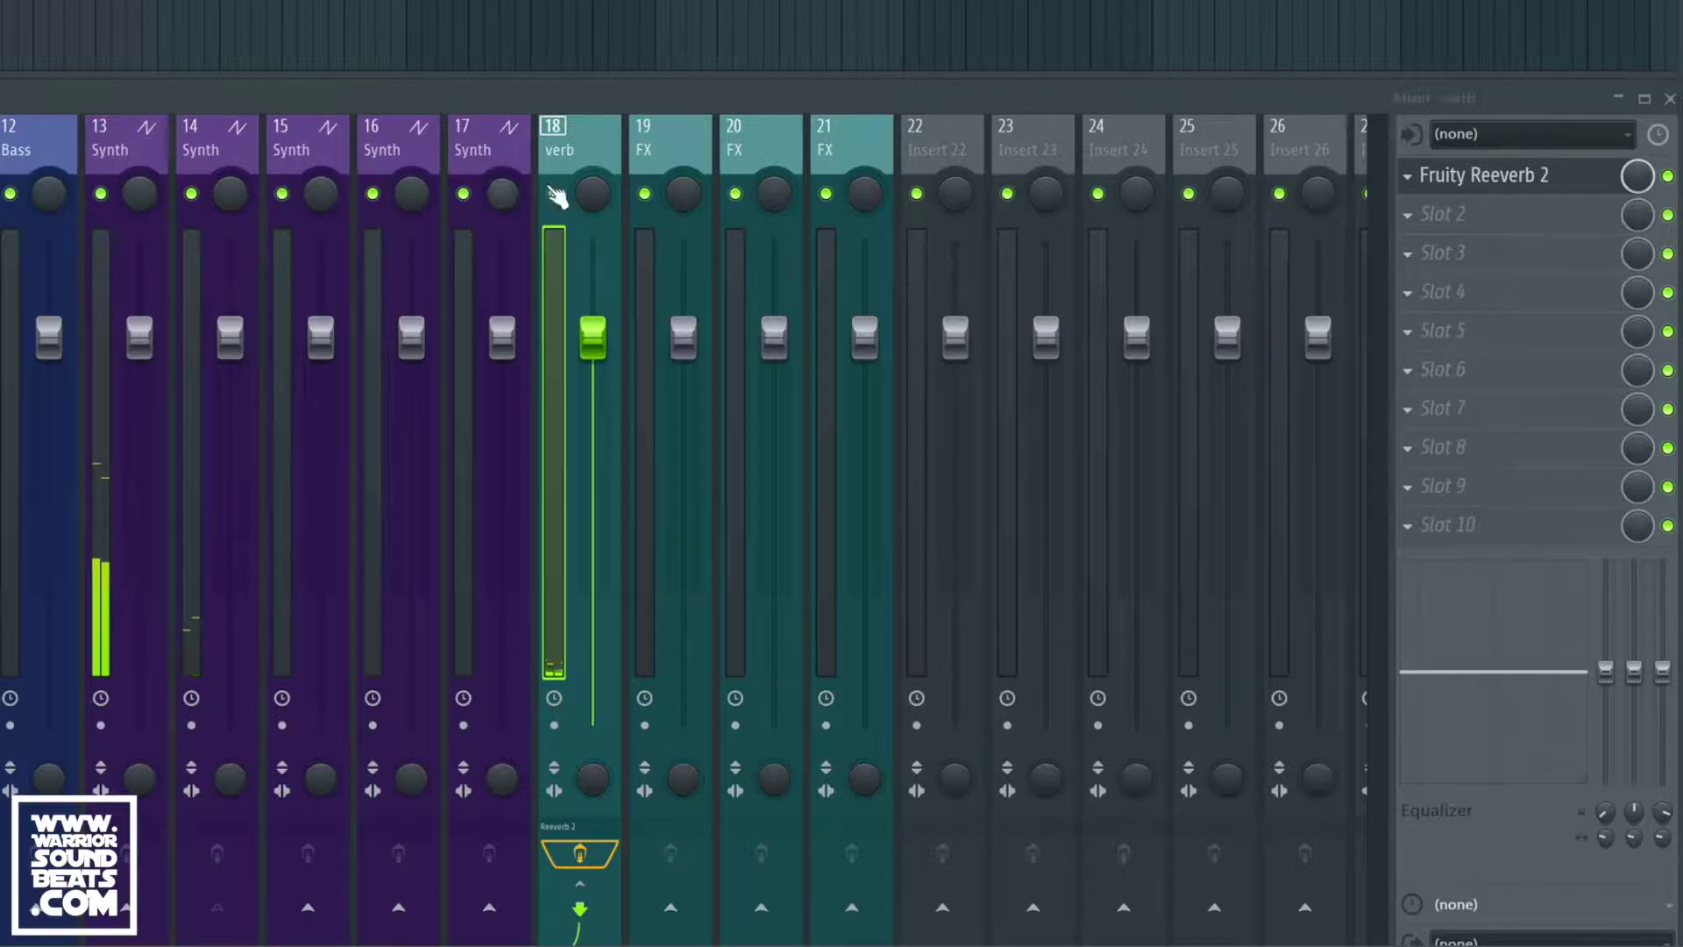
{"action": "left_click", "coordinate": [789, 3]}
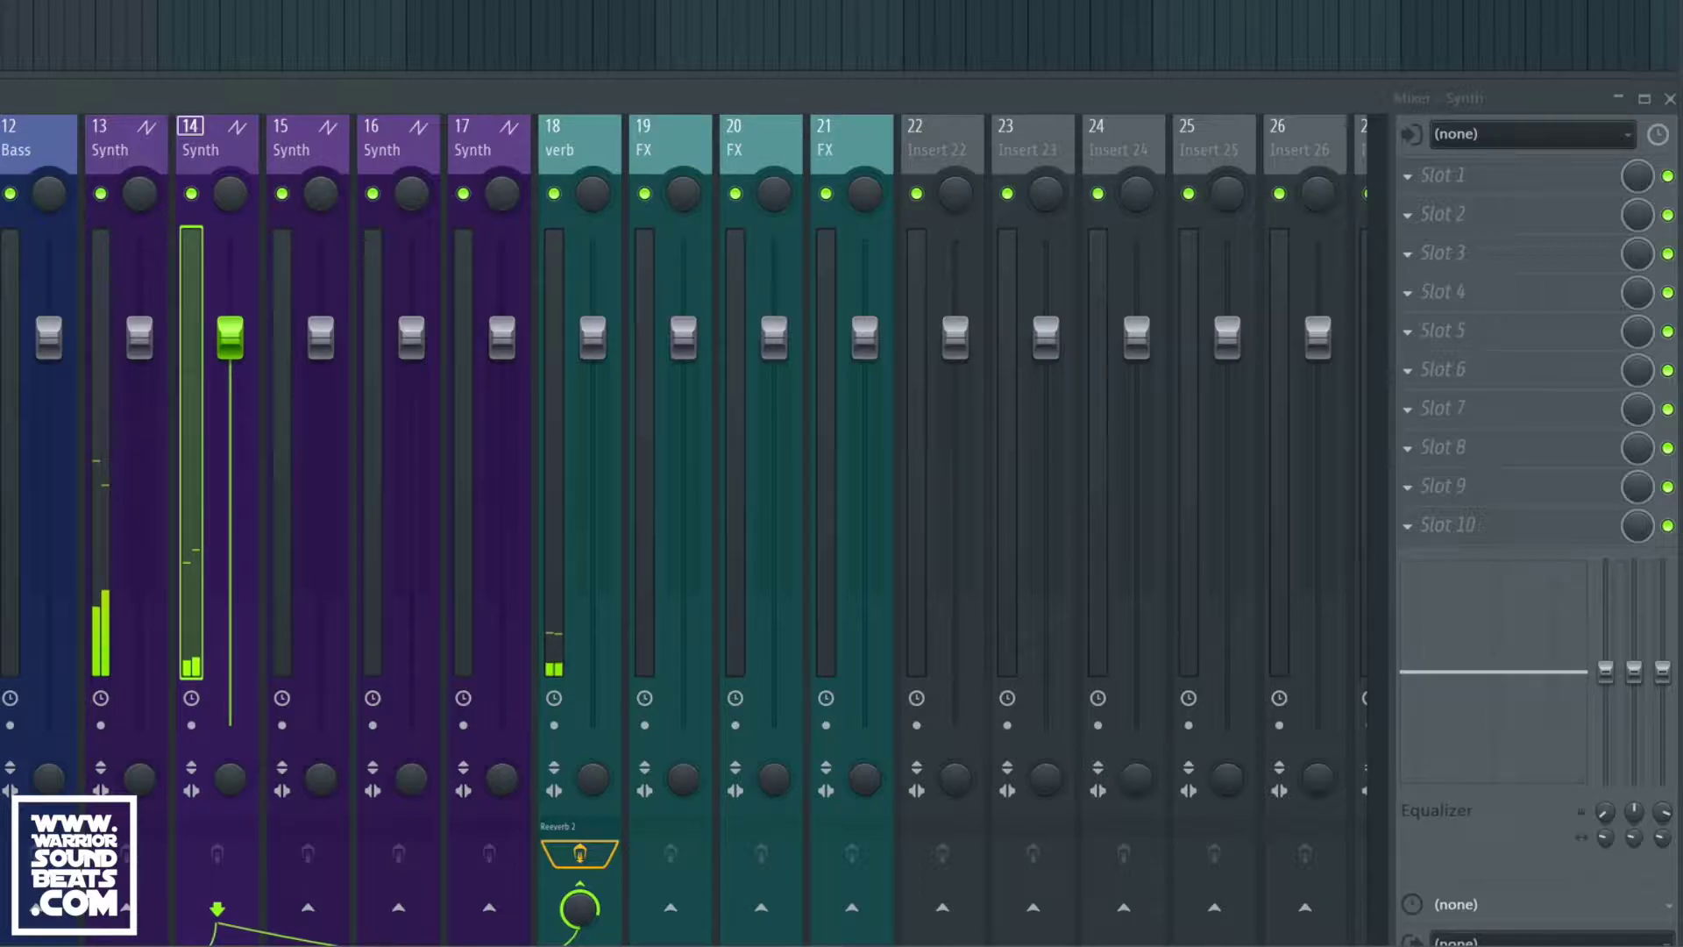
Load Fruity Delay 3 into the second slot of the verb insert and start playback.
{"action": "left_click", "coordinate": [555, 292]}
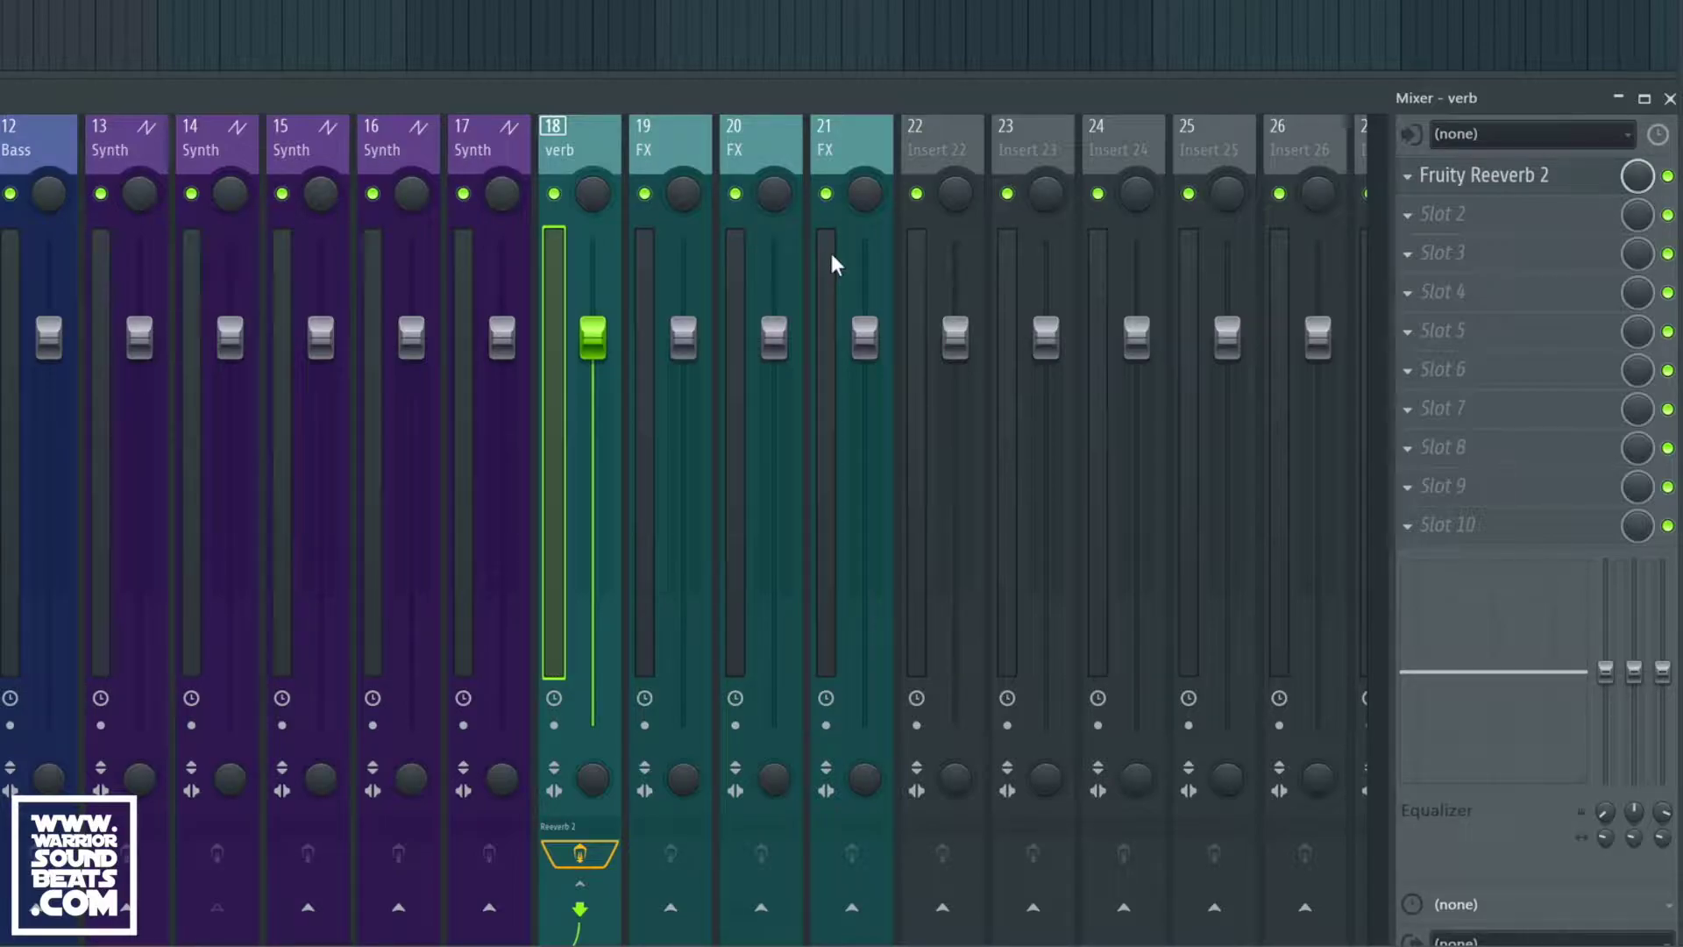
{"action": "key", "text": "F8"}
{"action": "left_click", "coordinate": [770, 820]}
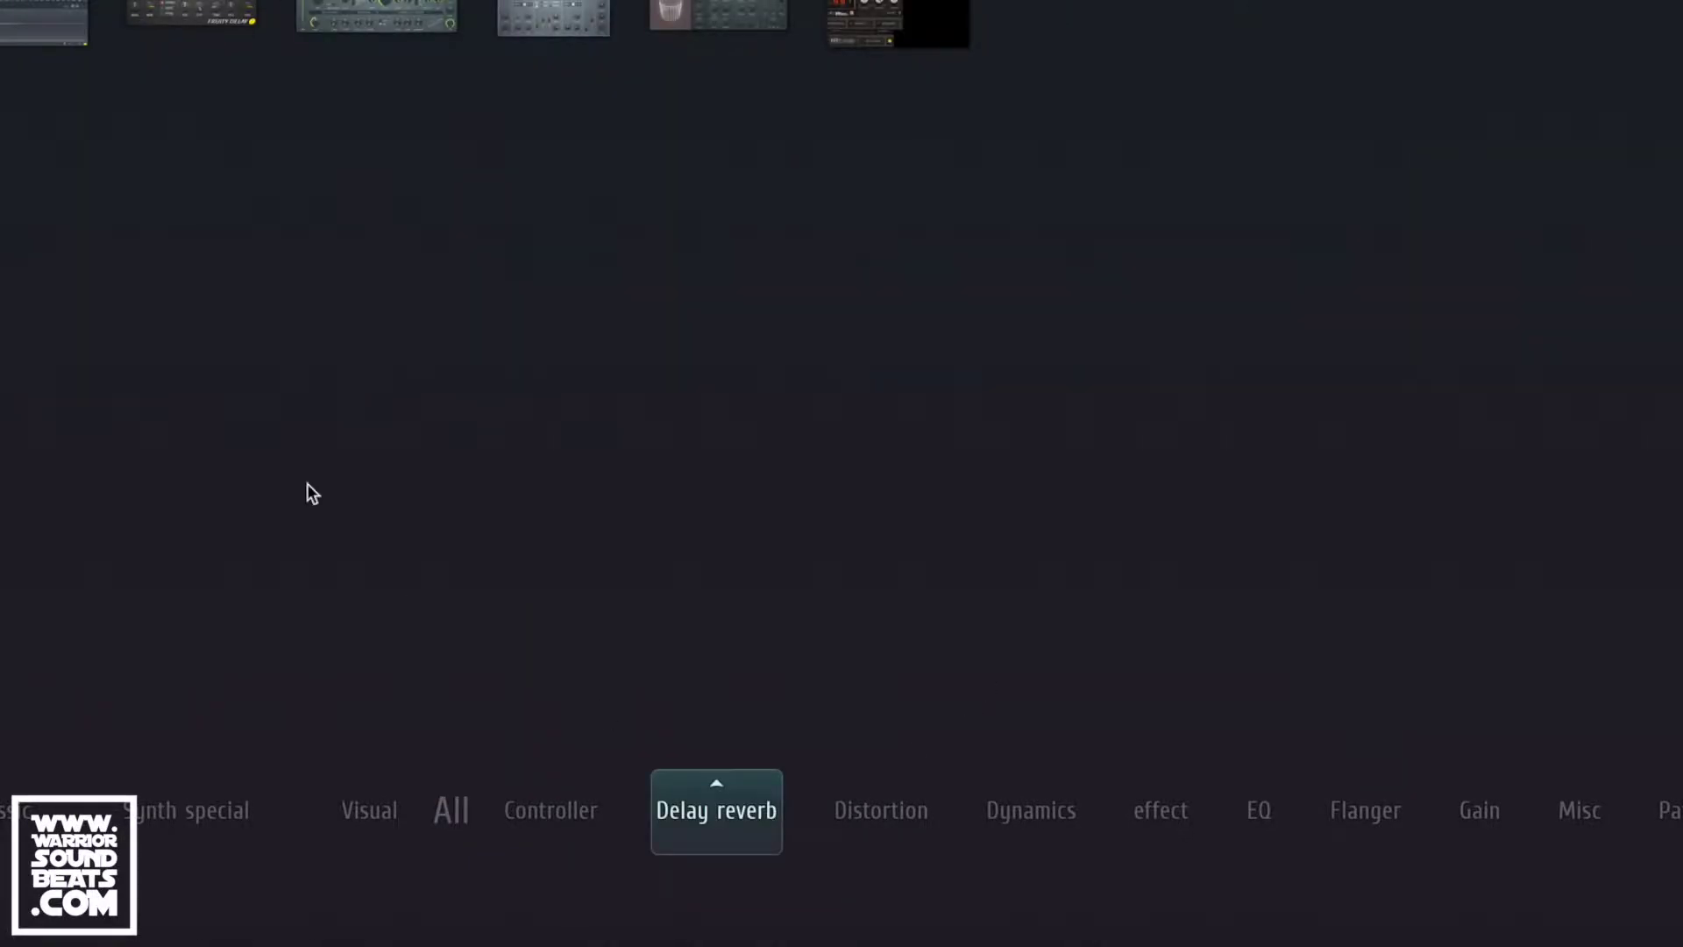
{"action": "key", "text": "F8"}
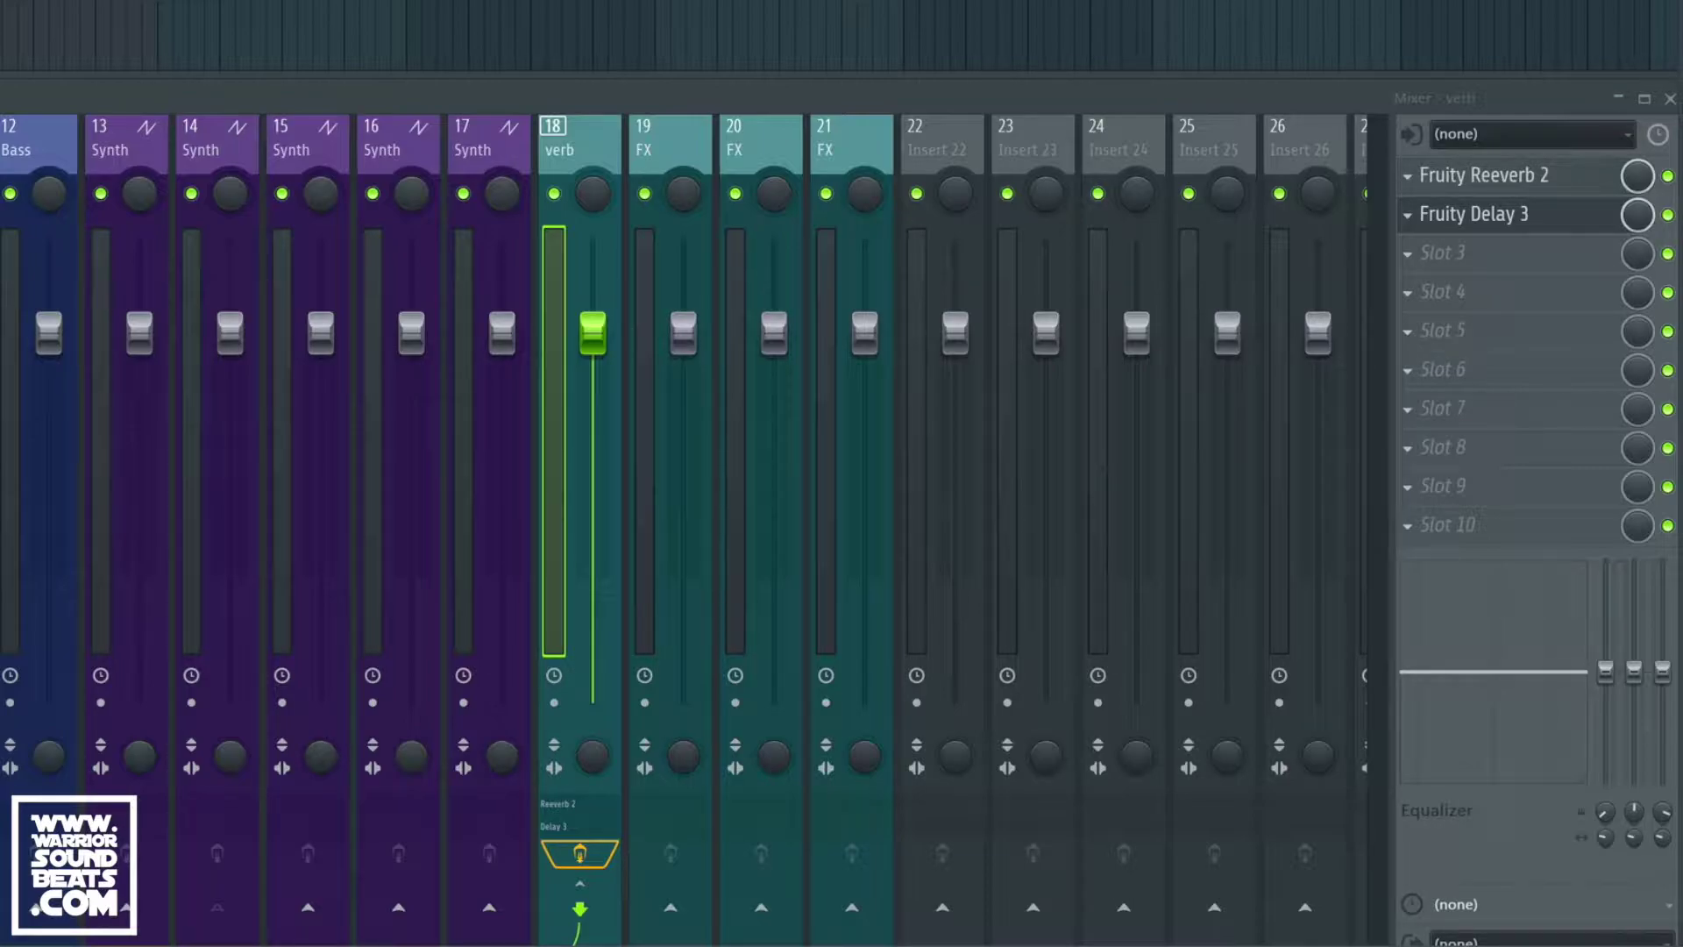
{"action": "key", "text": "space"}
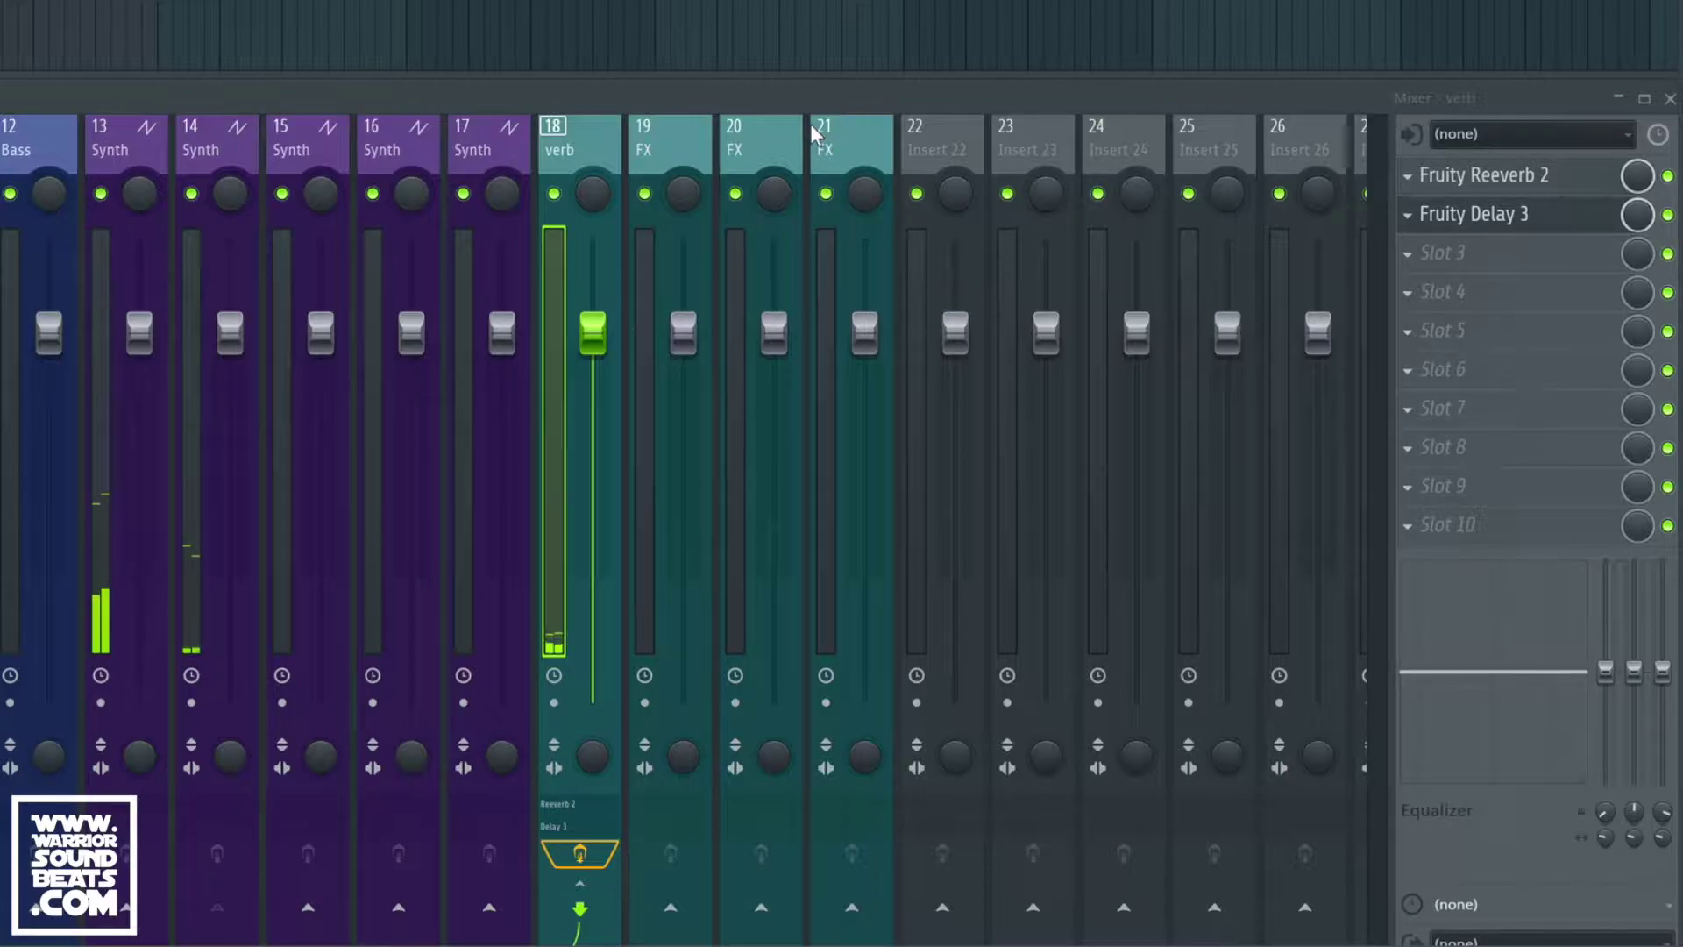
Audition the verb insert and Synth insert 14 by soloing them, and restore all the mixer tracks.
{"action": "right_click", "coordinate": [554, 194]}
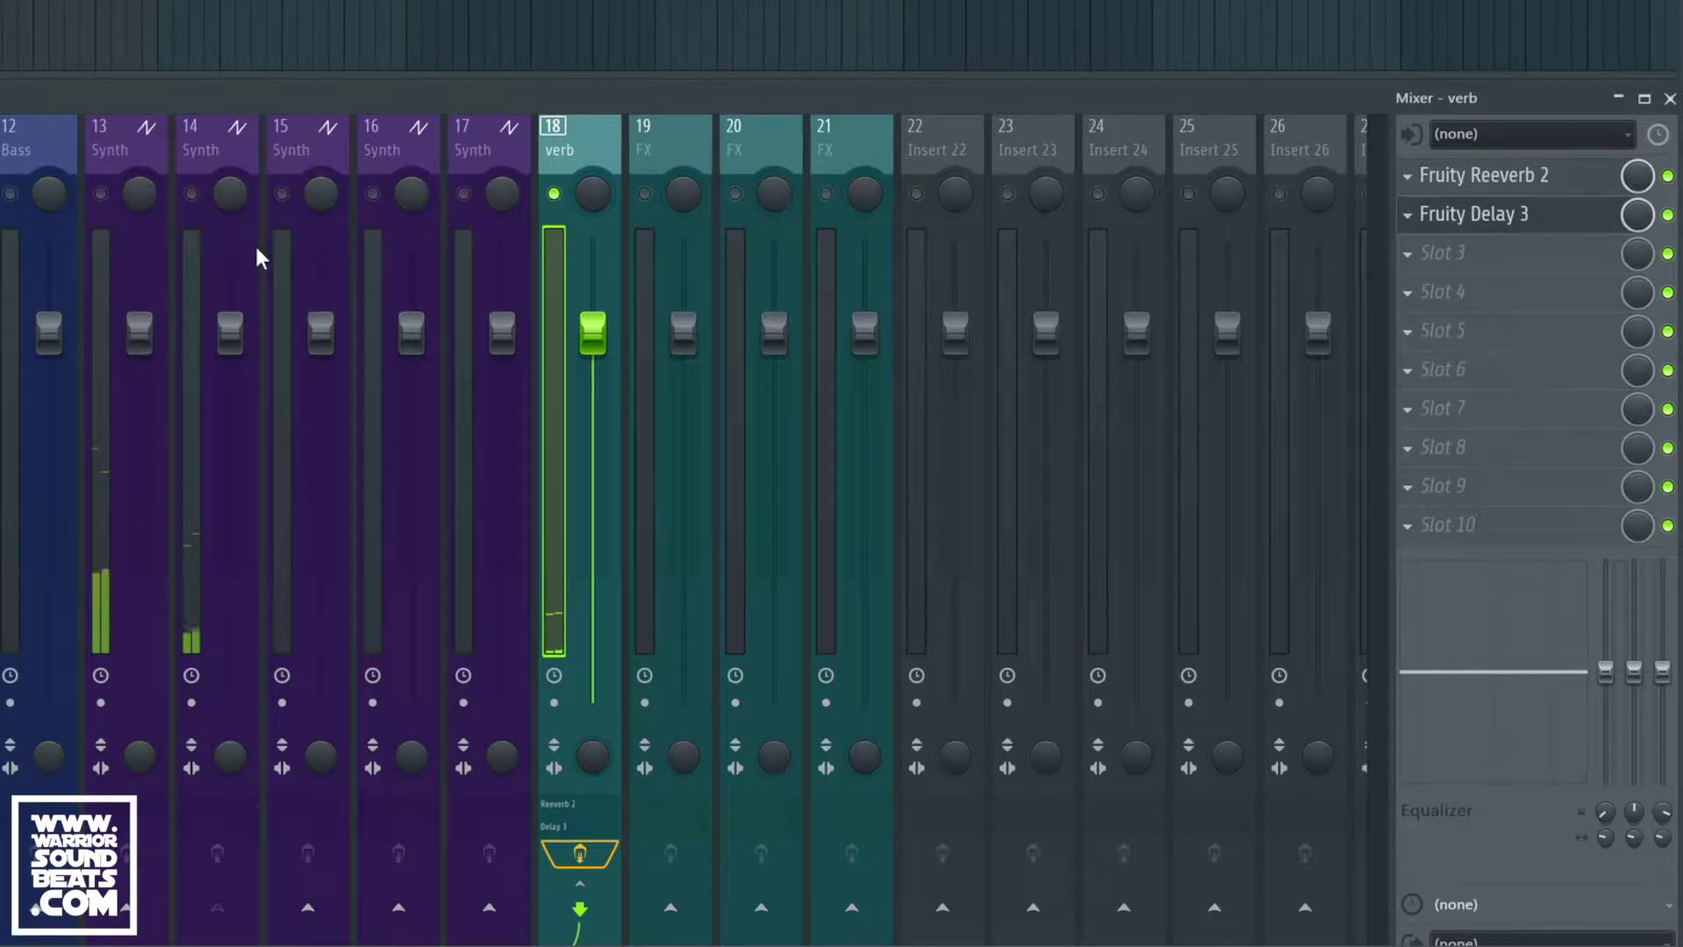
{"action": "left_click", "coordinate": [191, 194]}
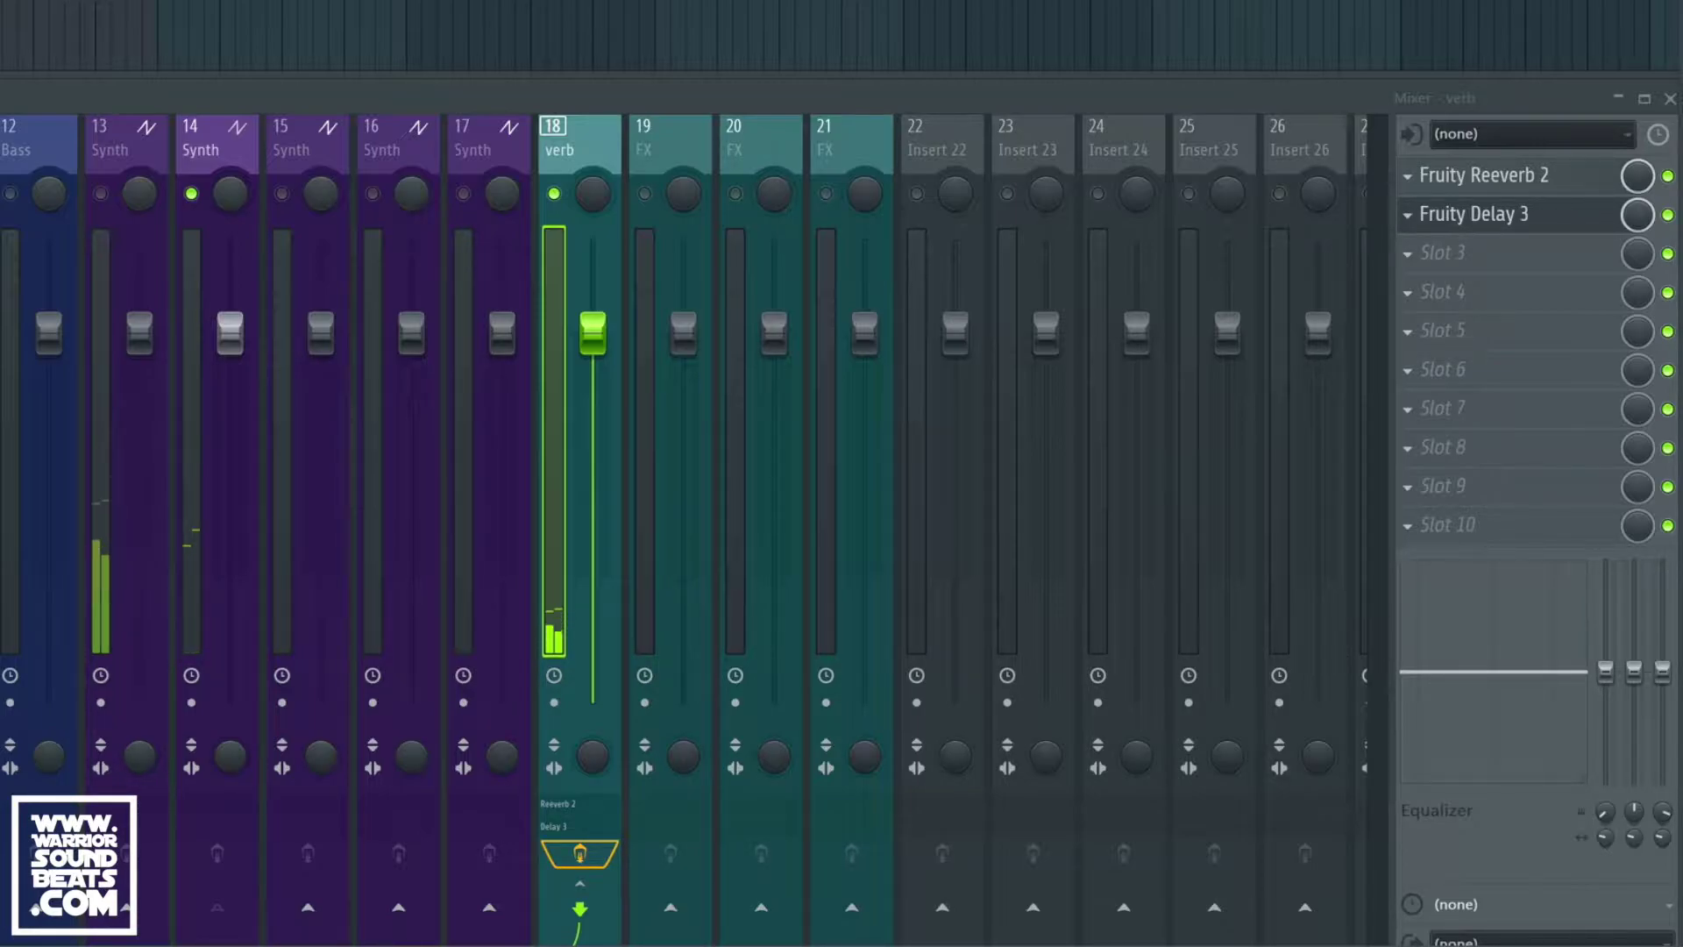
{"action": "right_click", "coordinate": [556, 194]}
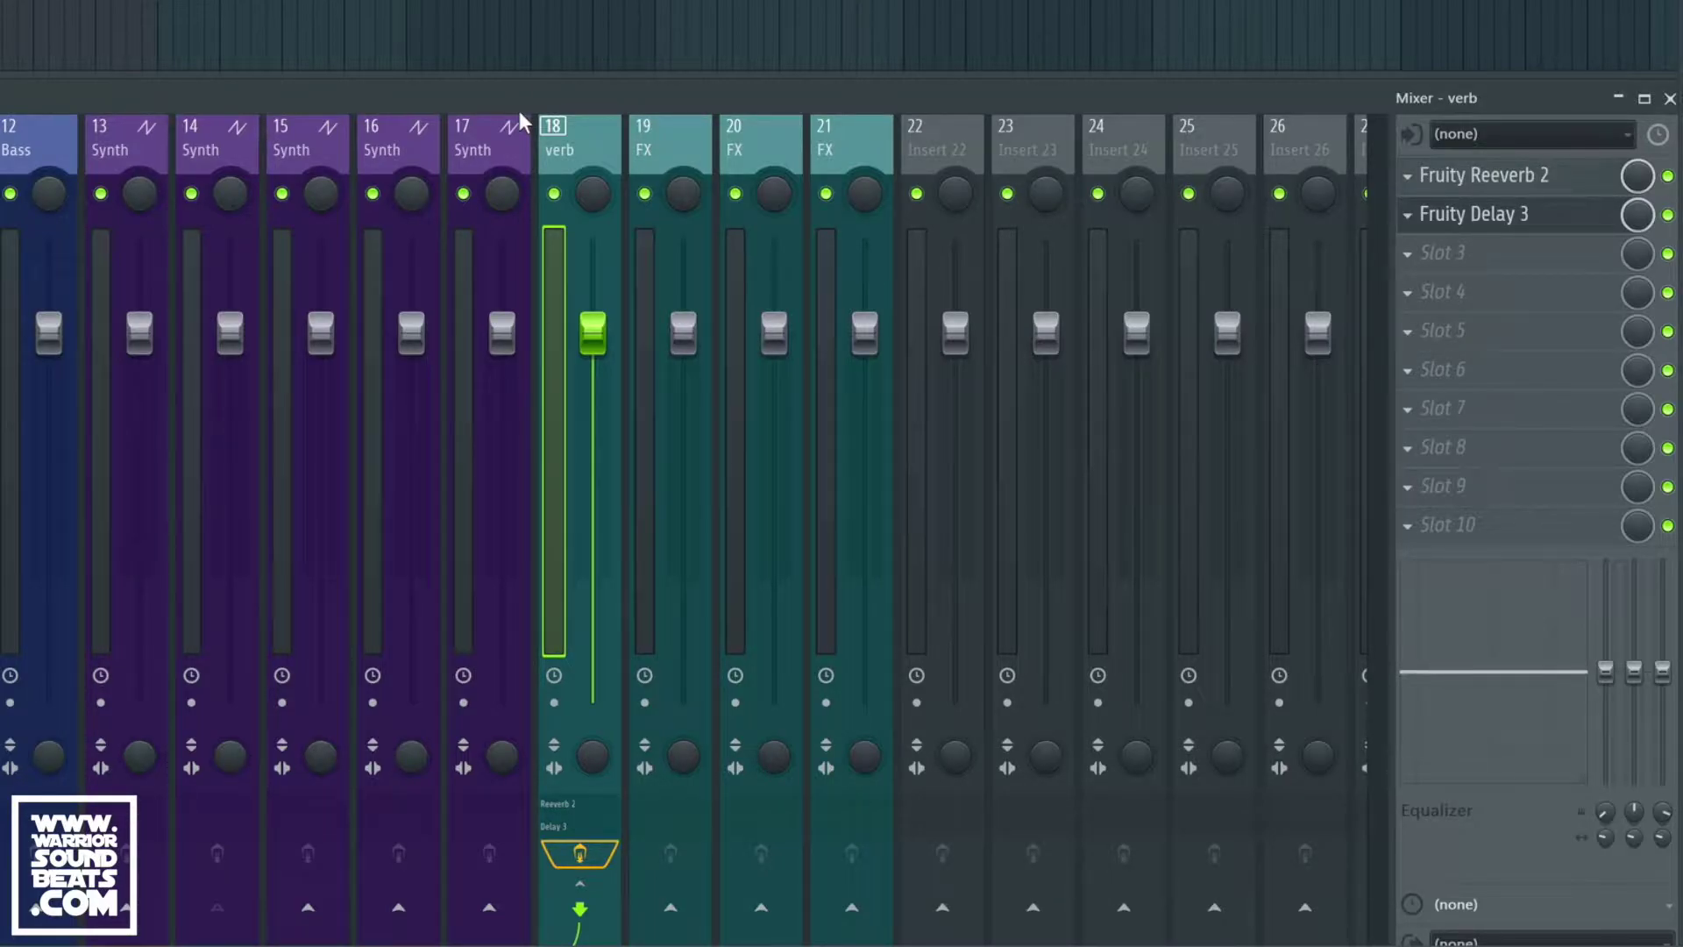
{"action": "right_click", "coordinate": [192, 195]}
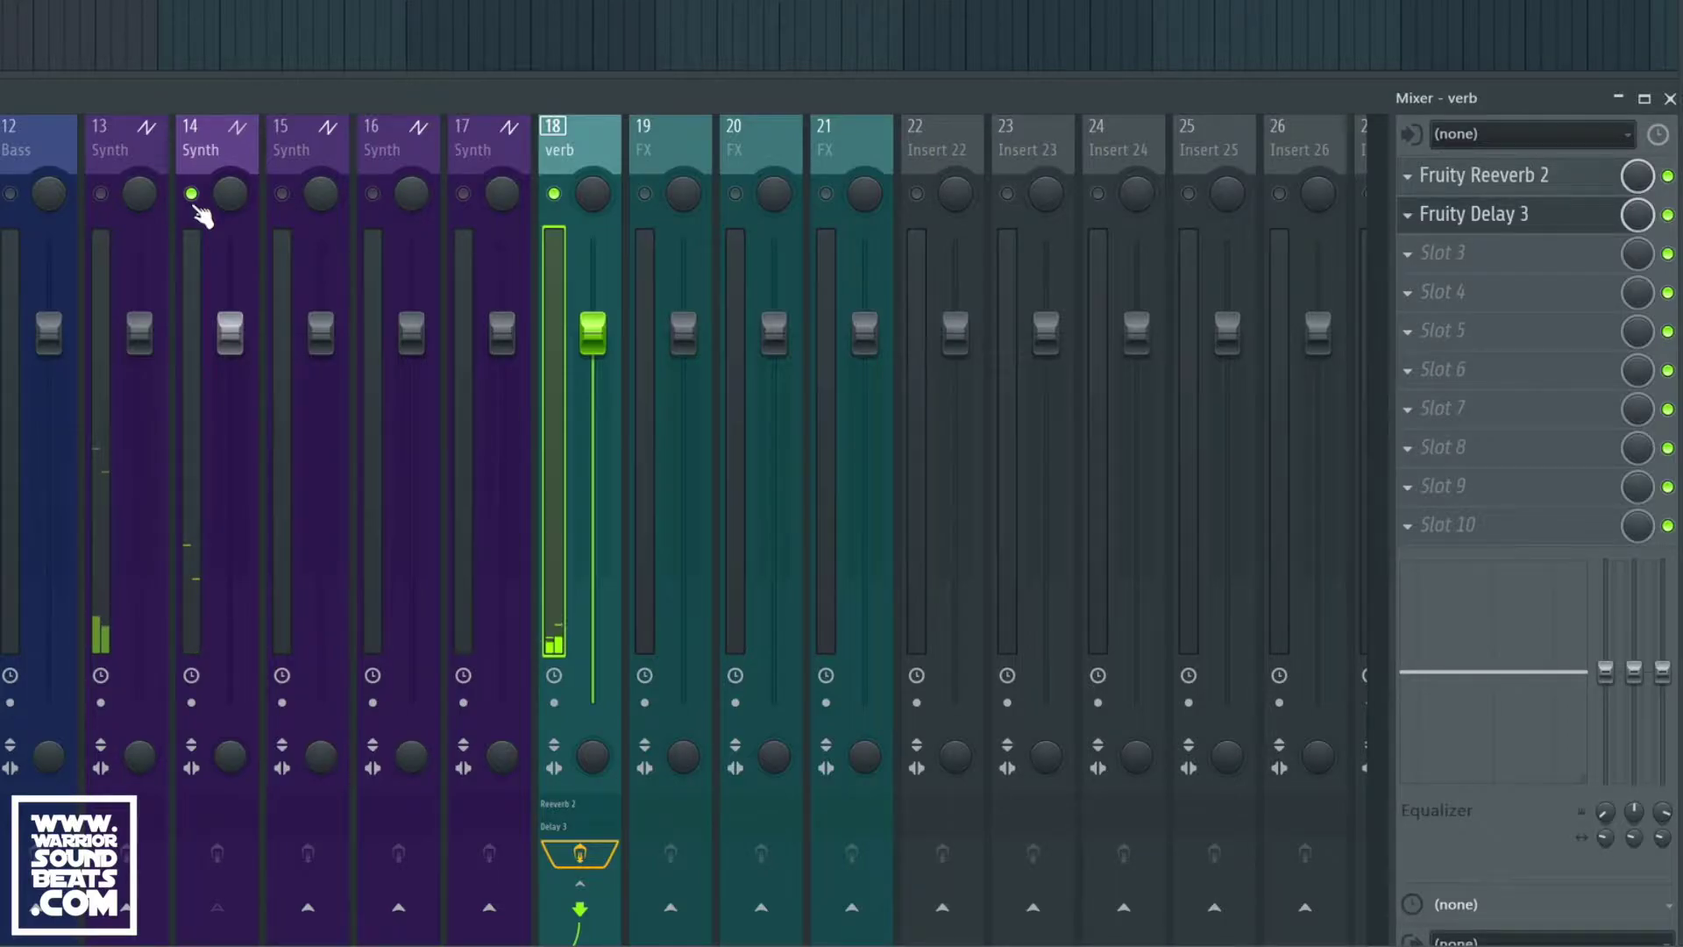
{"action": "right_click", "coordinate": [193, 198]}
Send the Synth insert 13 to the verb insert at a reduced send level and play the song.
{"action": "left_click", "coordinate": [112, 285]}
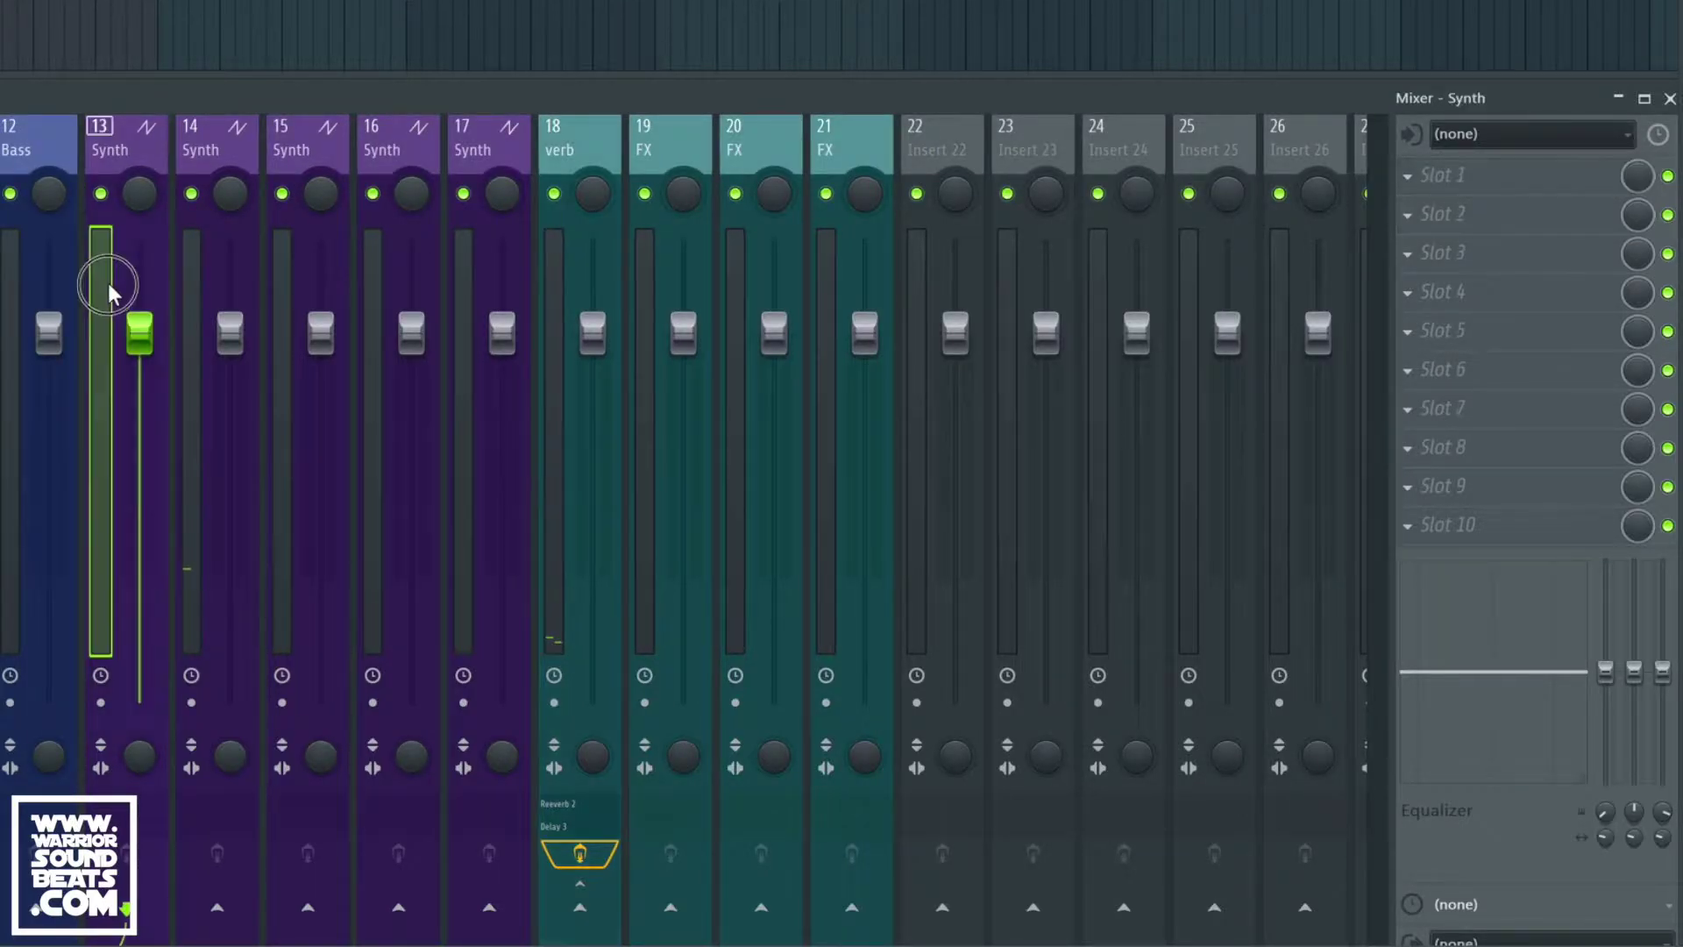
{"action": "left_click", "coordinate": [580, 908]}
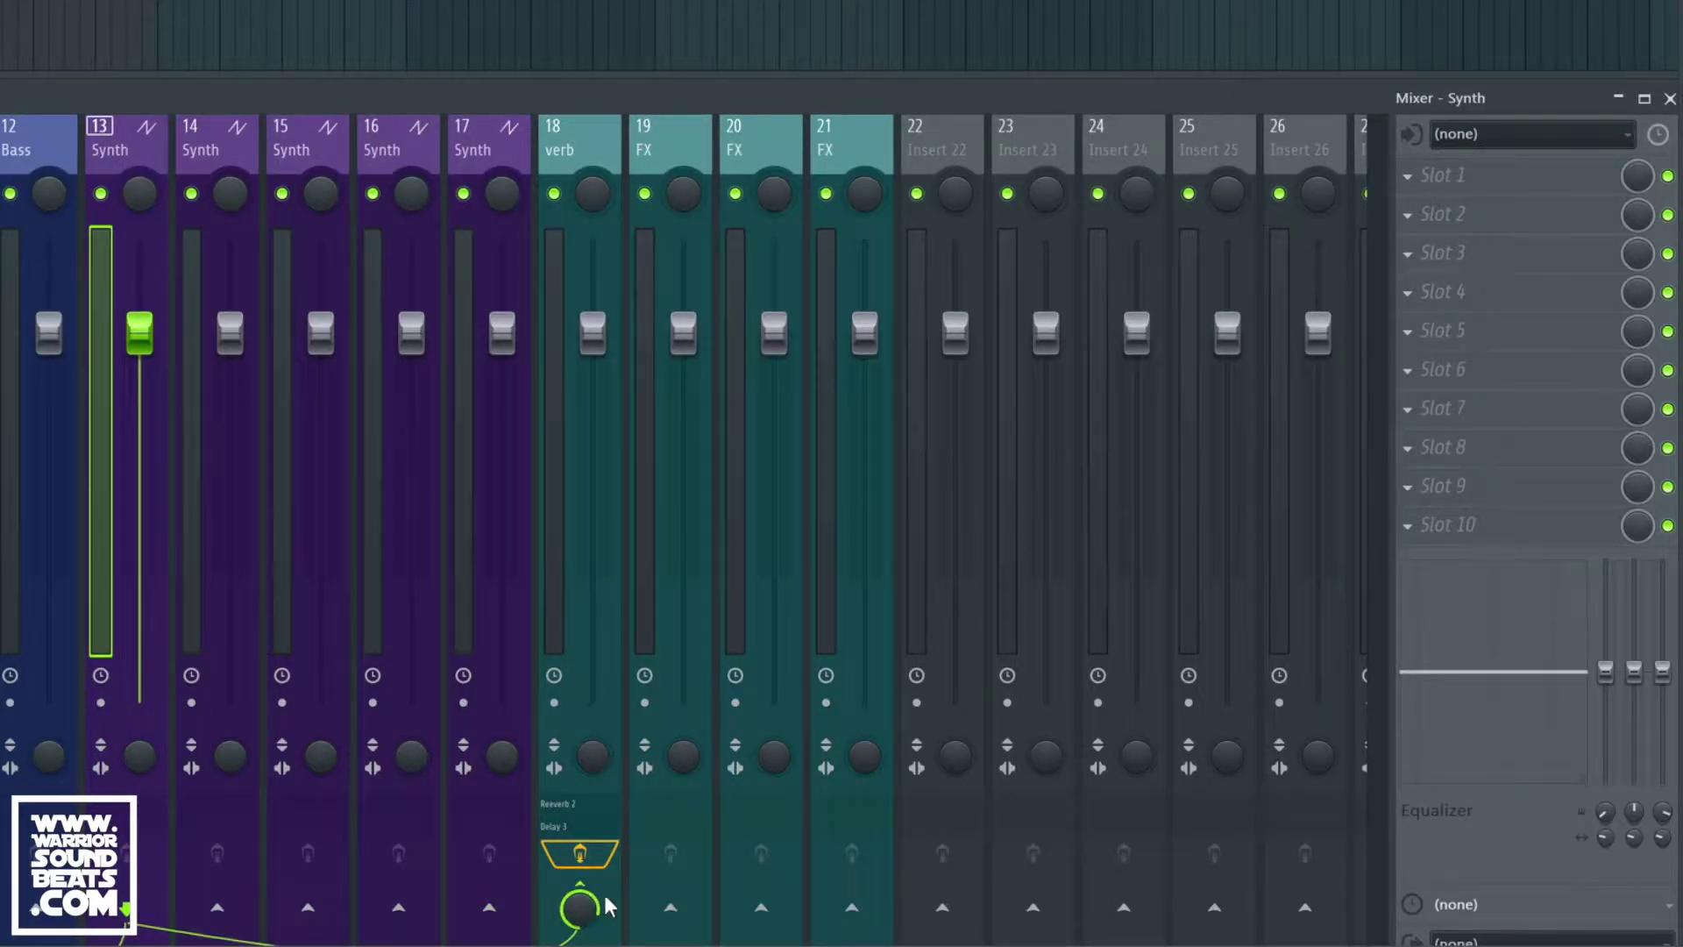
{"action": "left_click_drag", "start_coordinate": [579, 909], "coordinate": [580, 940]}
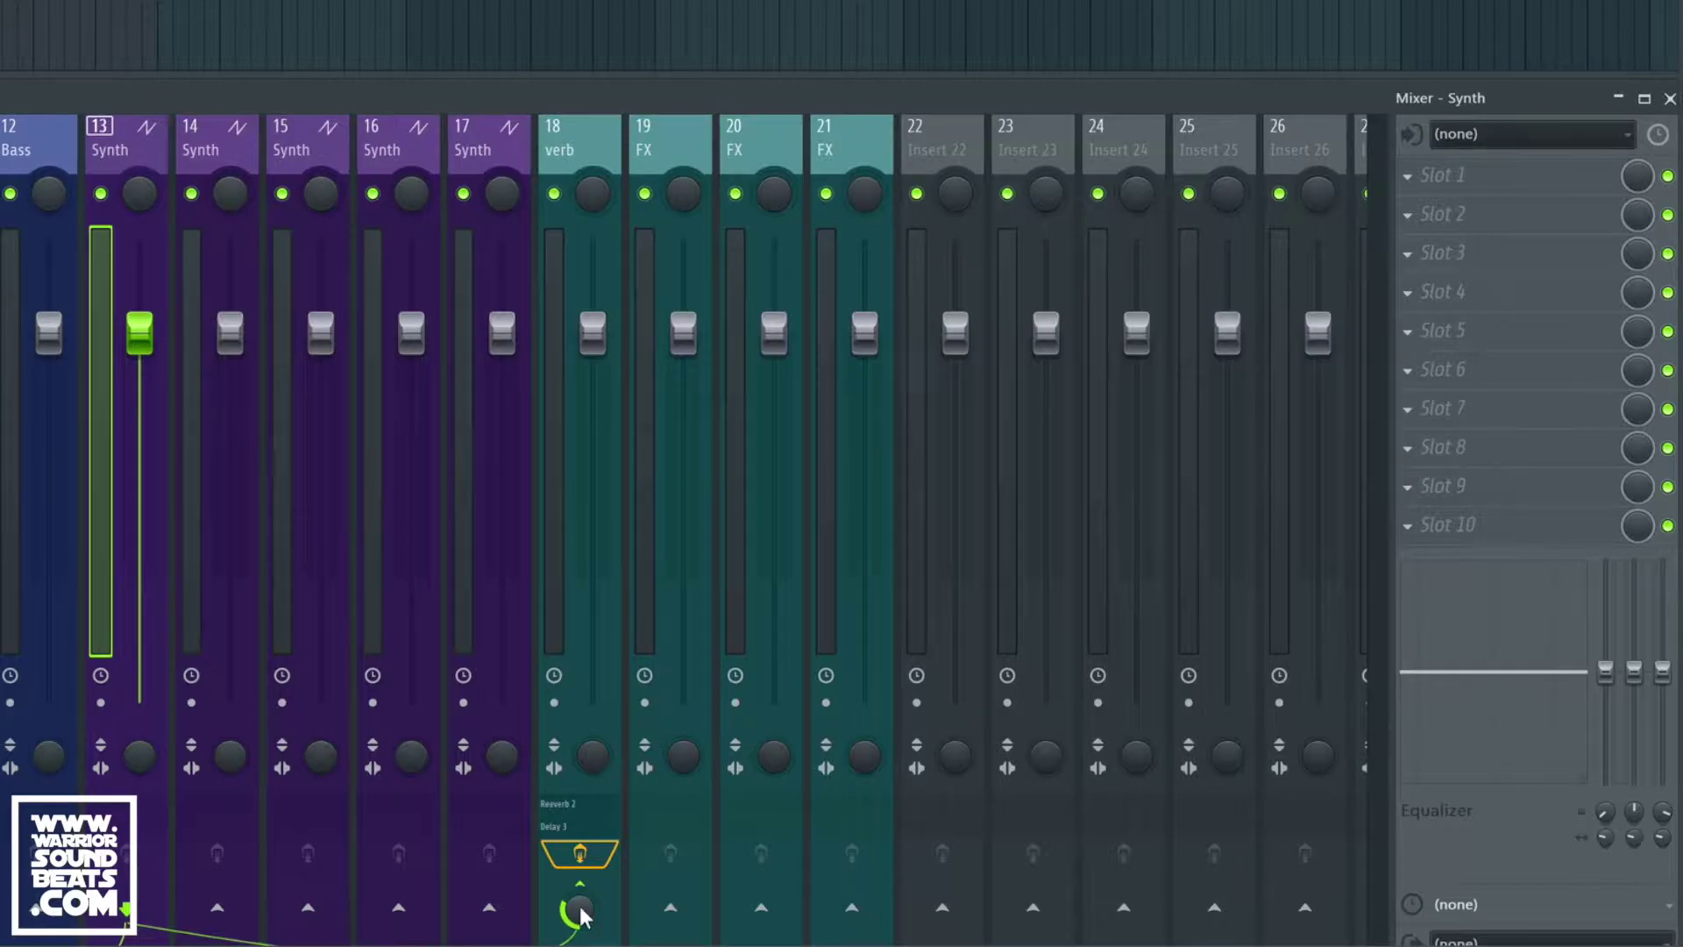
{"action": "key", "text": "space"}
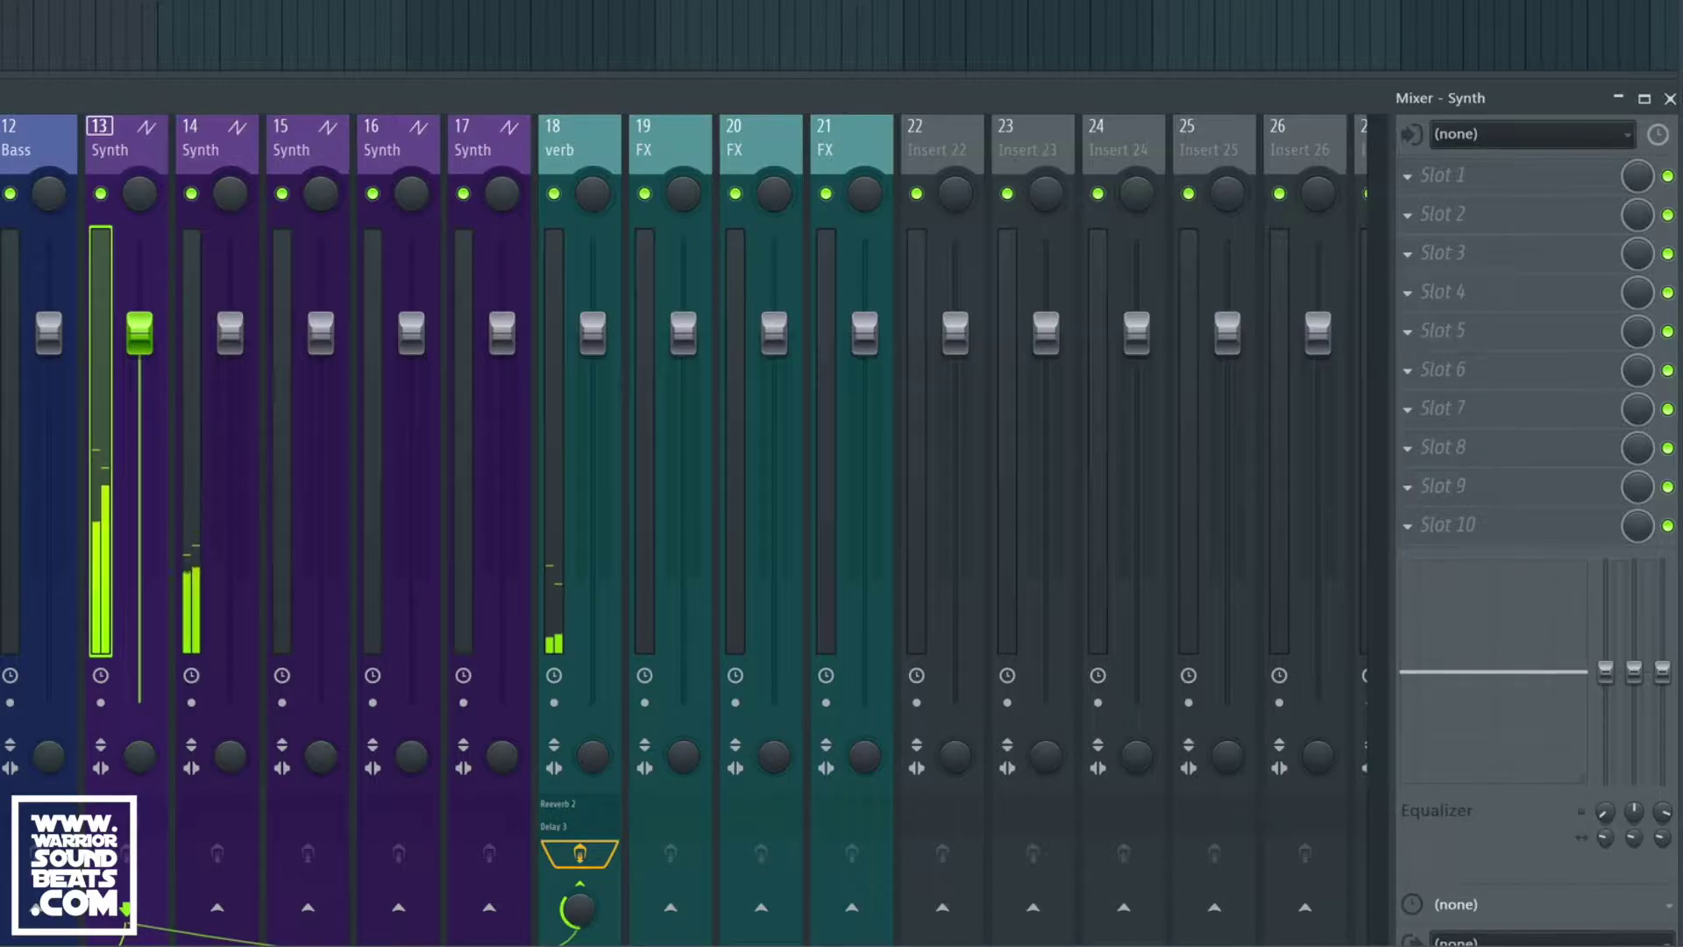
Solo the verb insert to hear only the effects, and bring the other mixer tracks back.
{"action": "left_click", "coordinate": [568, 247]}
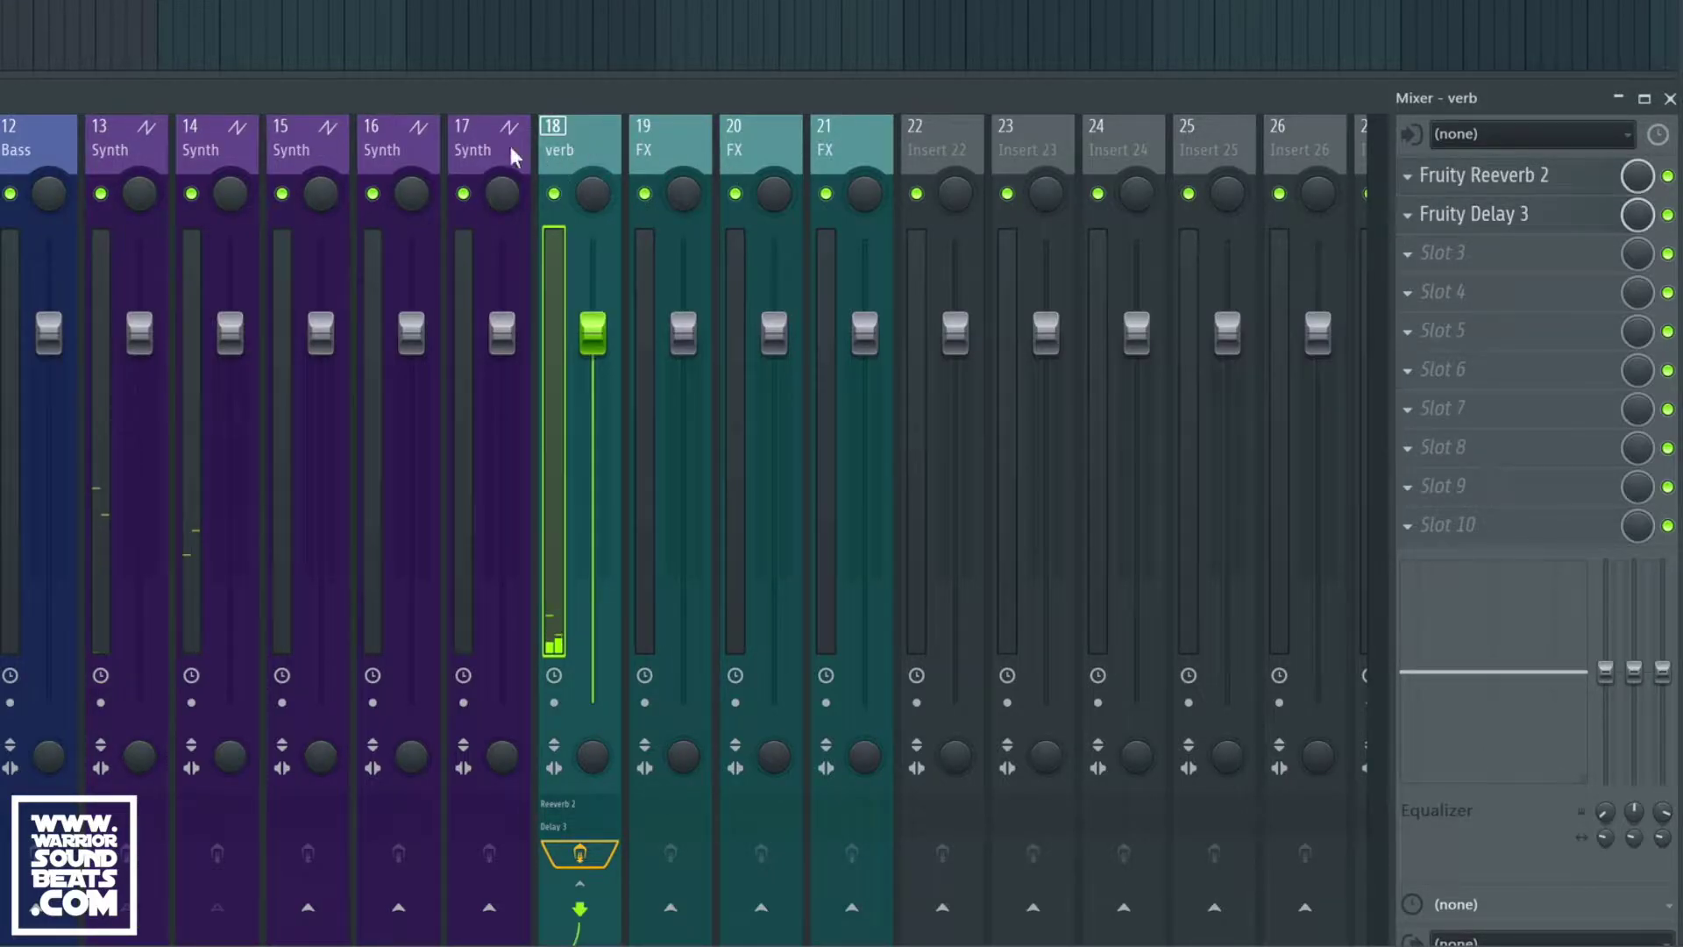
{"action": "right_click", "coordinate": [554, 193]}
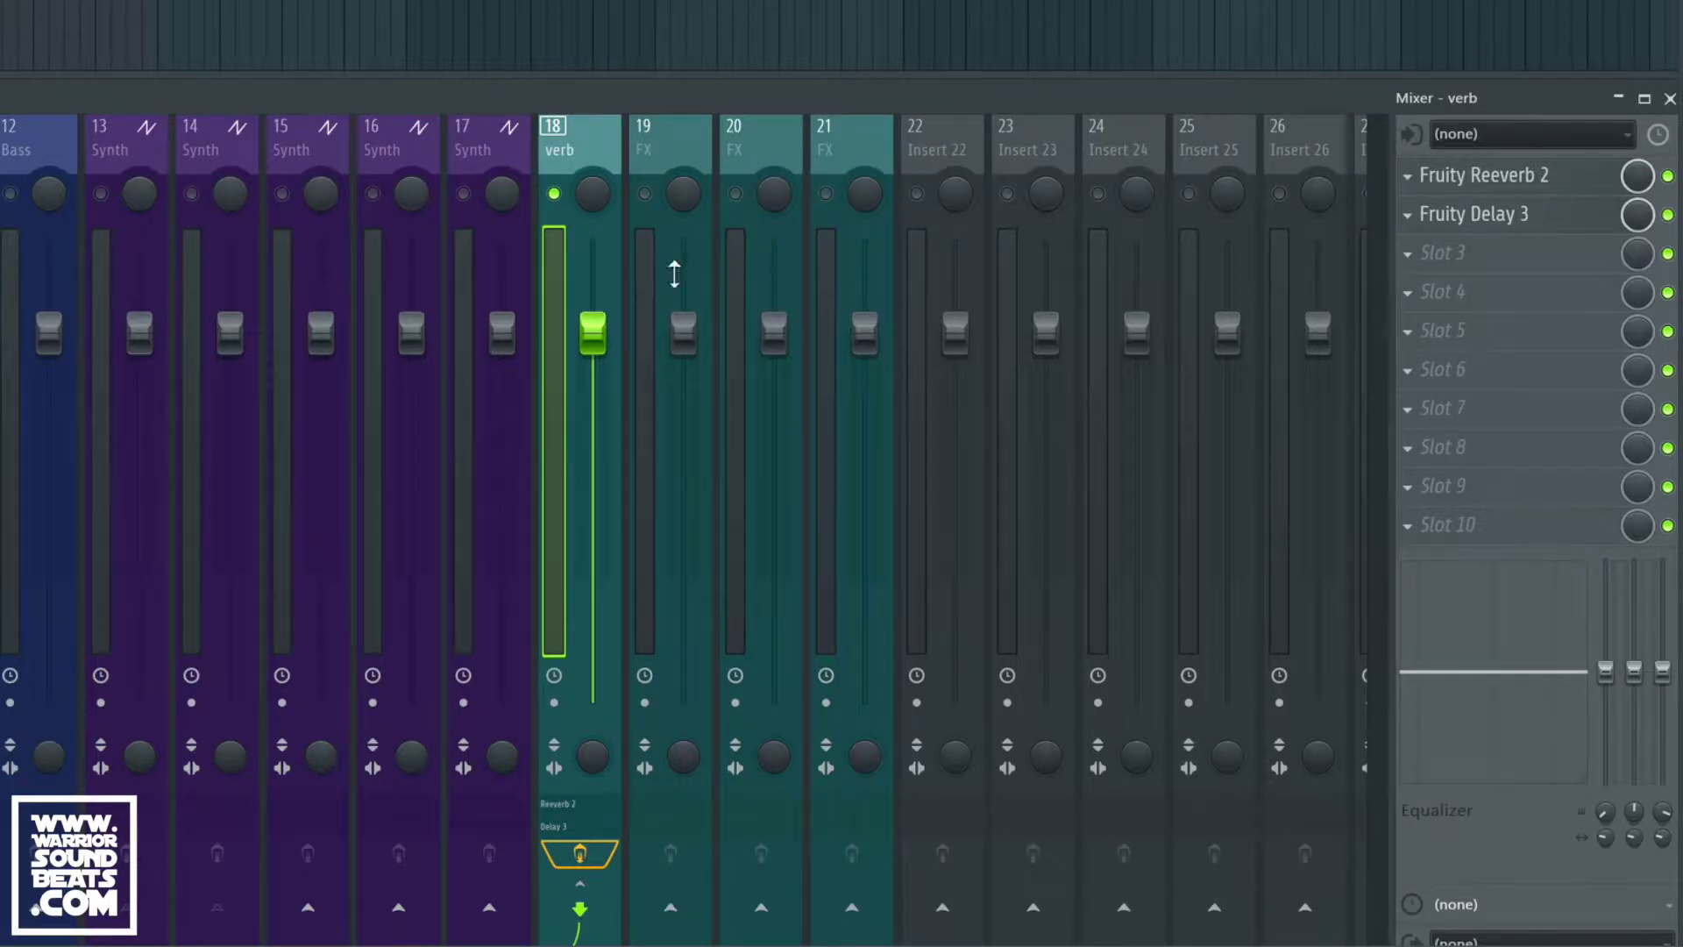
{"action": "right_click", "coordinate": [555, 194]}
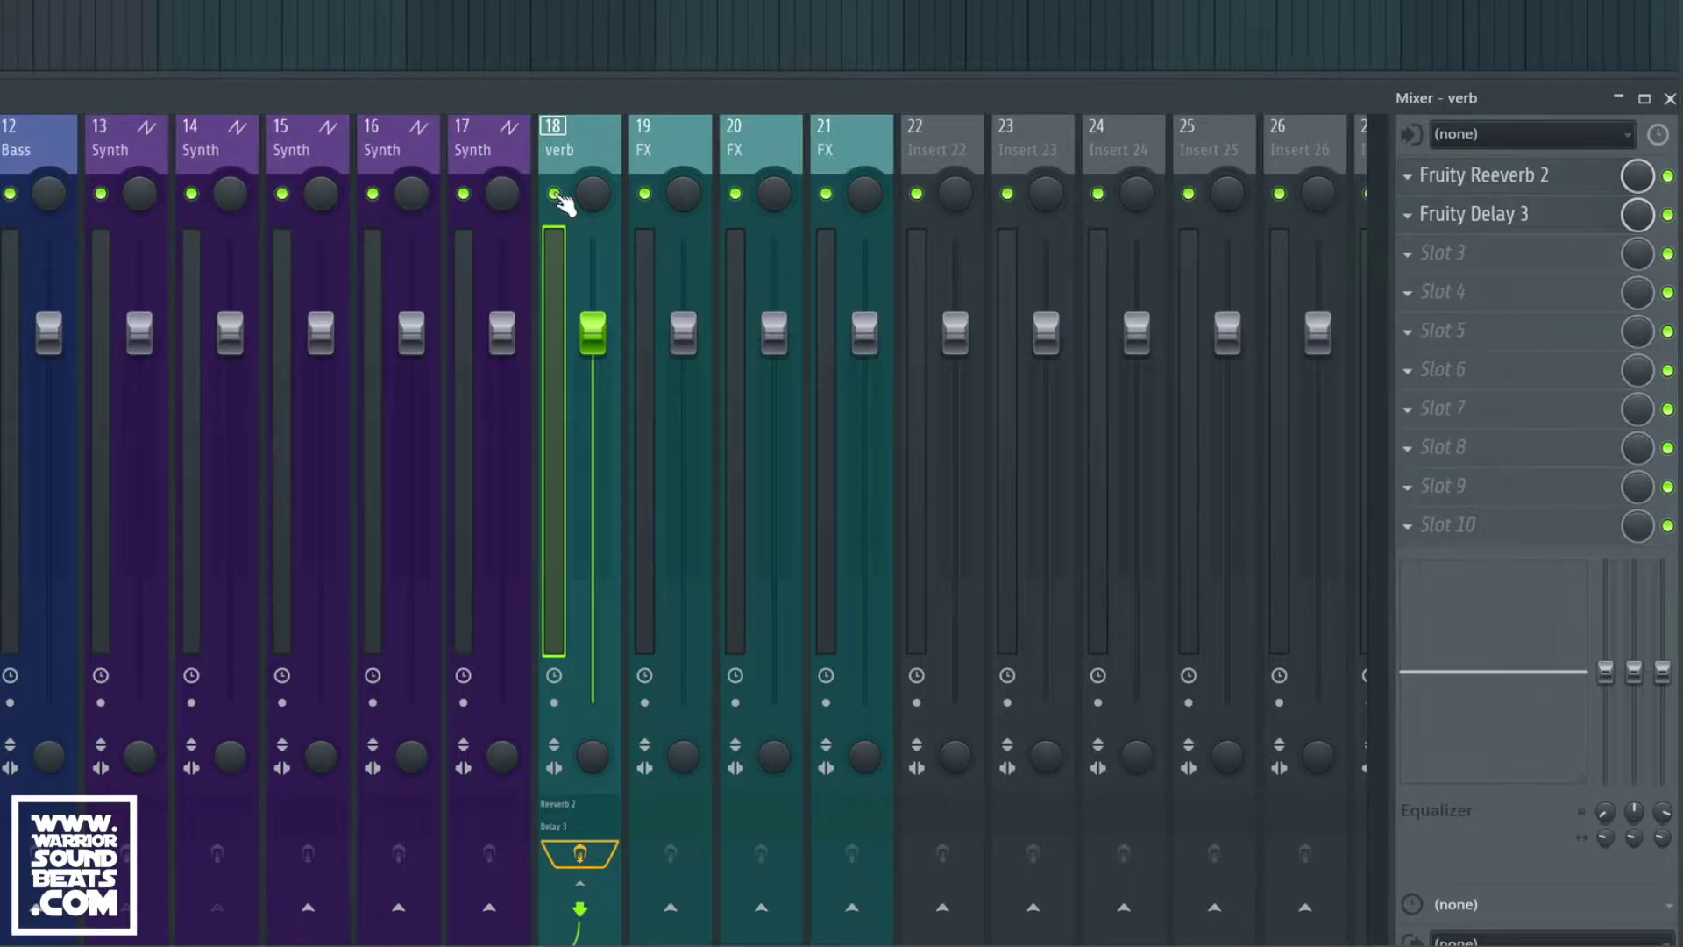
{"action": "key", "text": "space"}
Load Fruity Limiter into the third slot of the verb insert and place its window above the mixer.
{"action": "left_click", "coordinate": [1462, 265]}
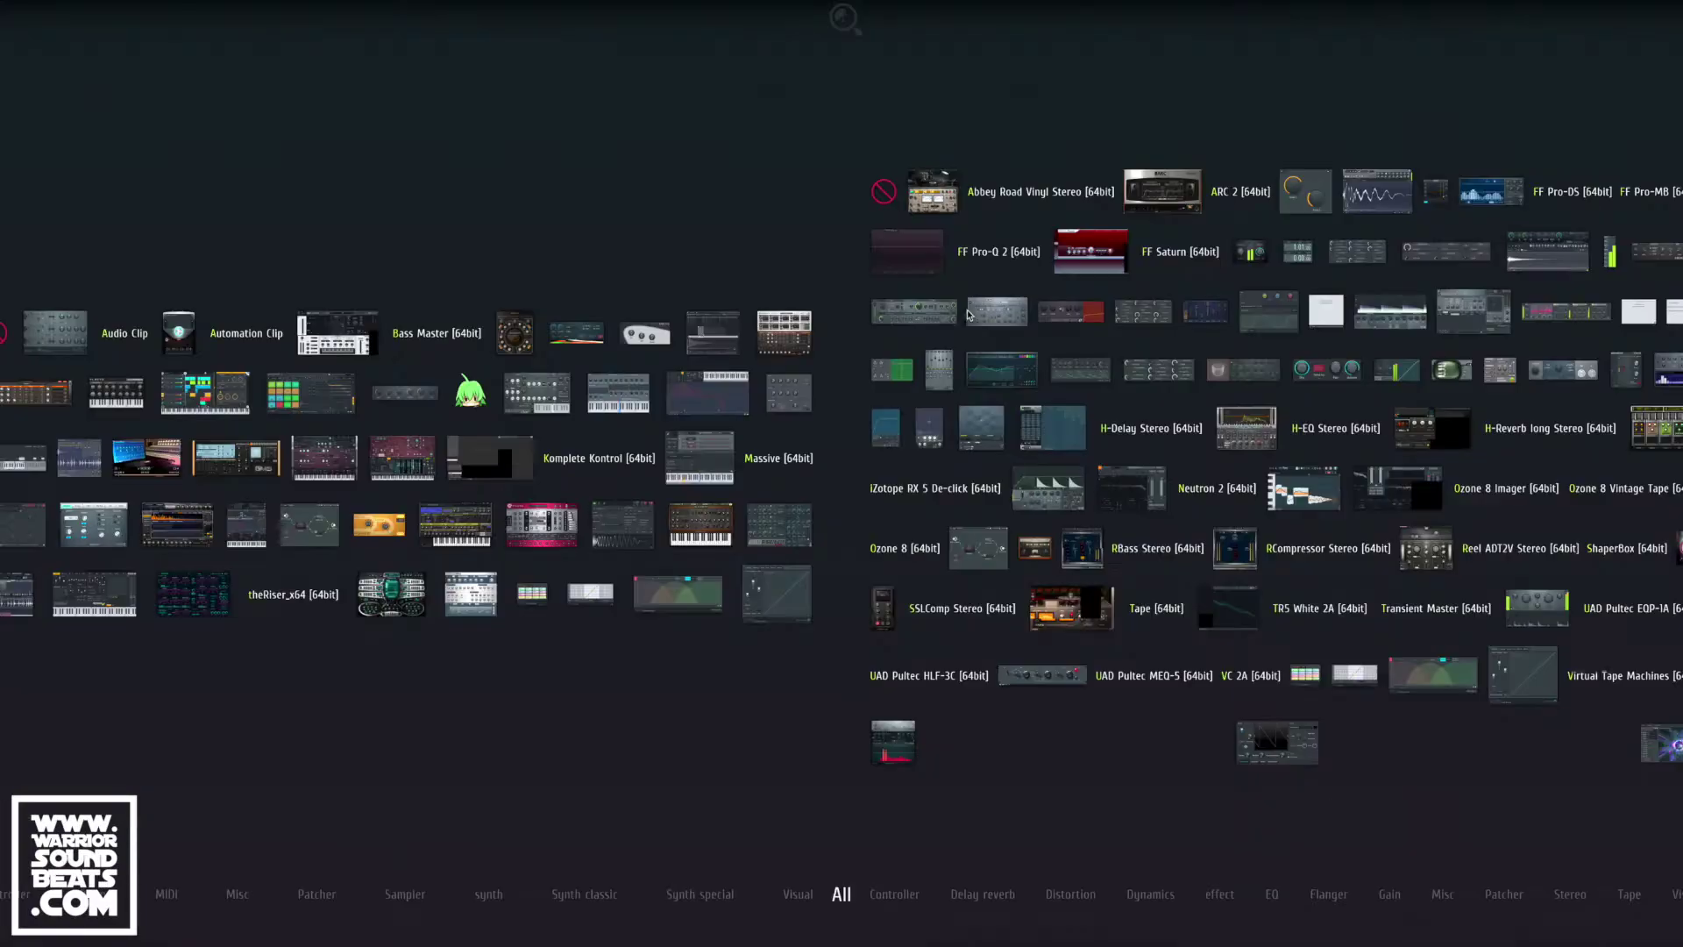
{"action": "left_click", "coordinate": [1390, 311]}
{"action": "left_click_drag", "start_coordinate": [1406, 603], "coordinate": [1408, 603]}
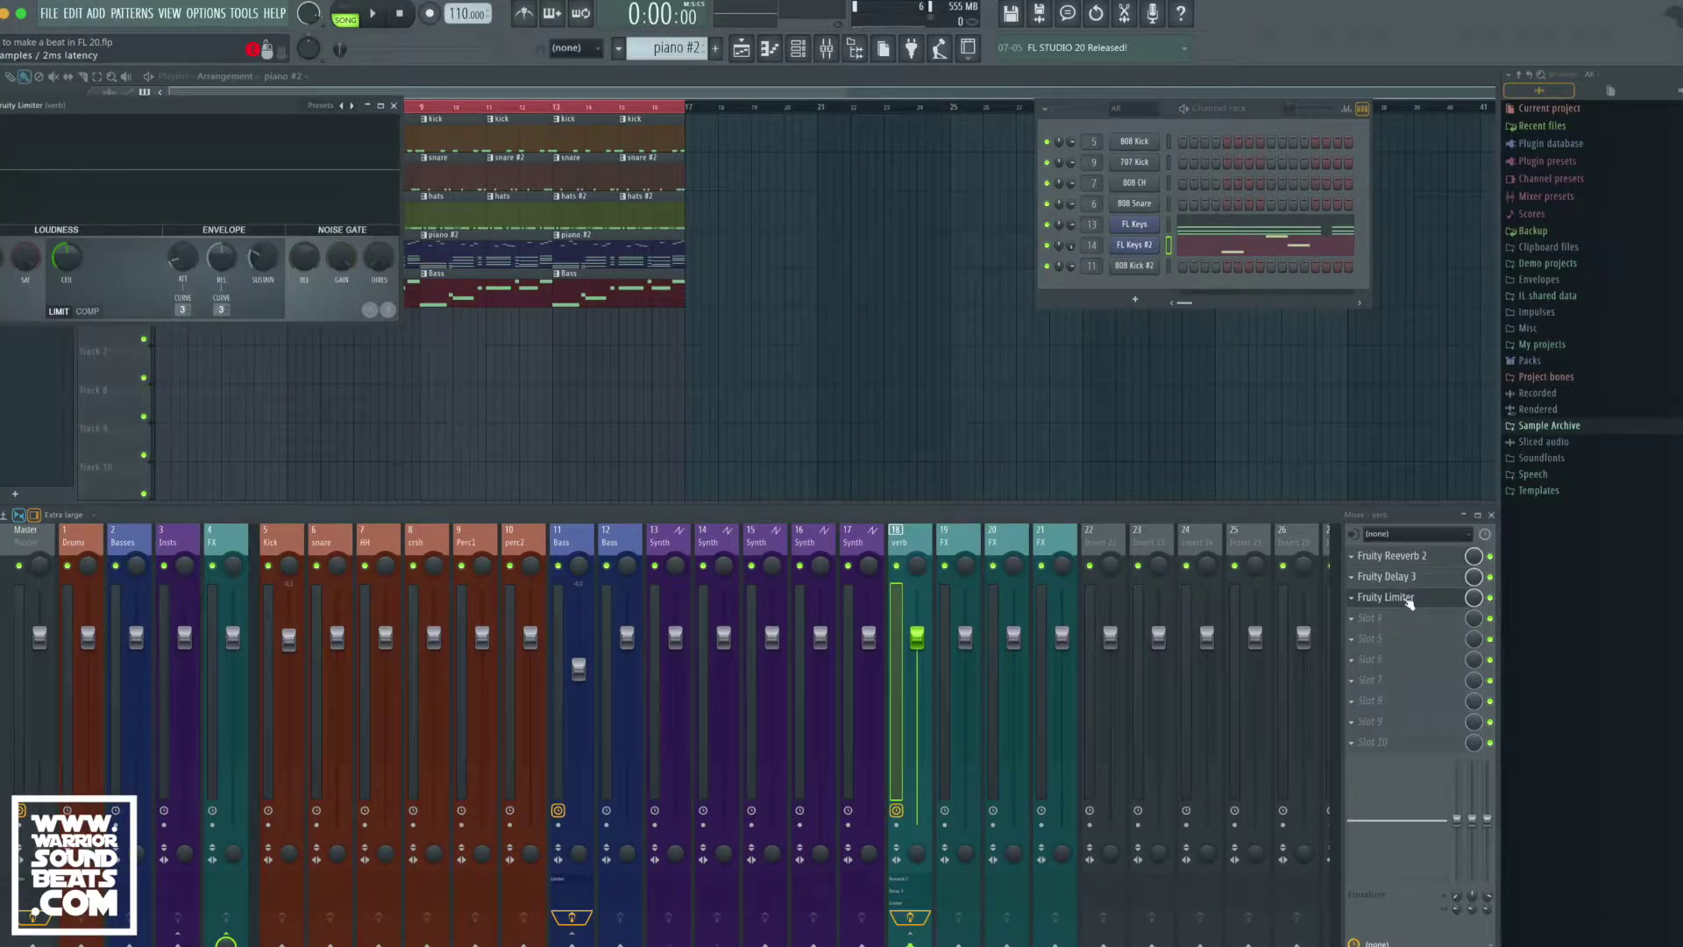
{"action": "left_click_drag", "start_coordinate": [286, 106], "coordinate": [859, 291]}
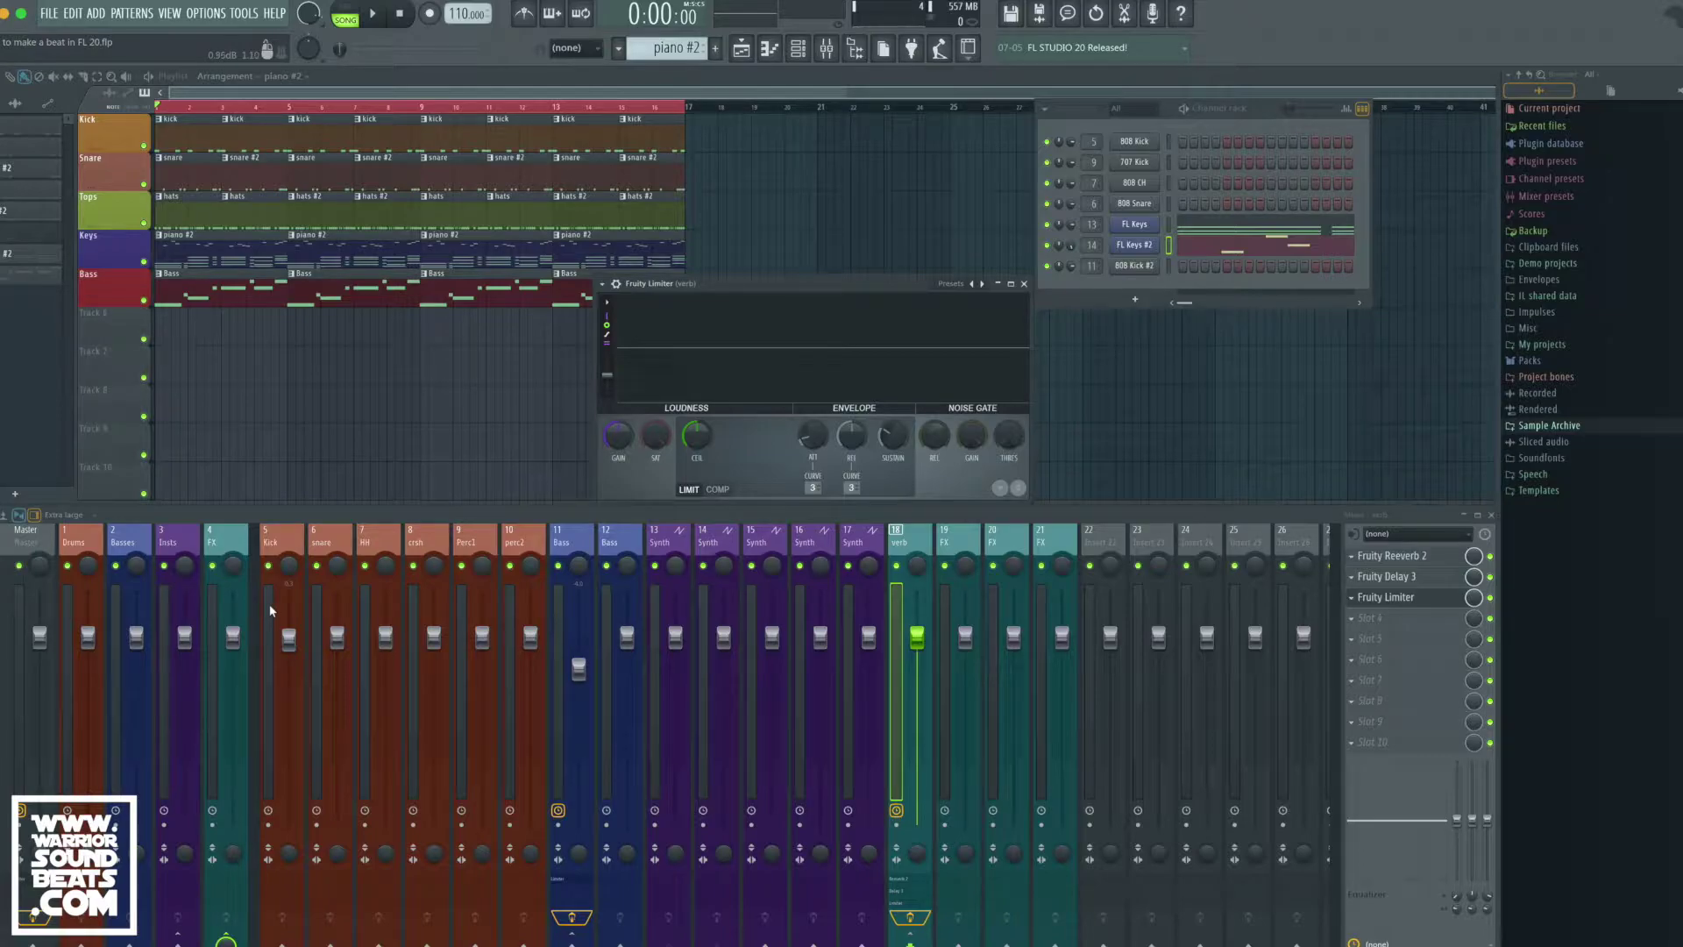
Sidechain the Drums insert 1 to the verb insert 18.
{"action": "left_click", "coordinate": [62, 603]}
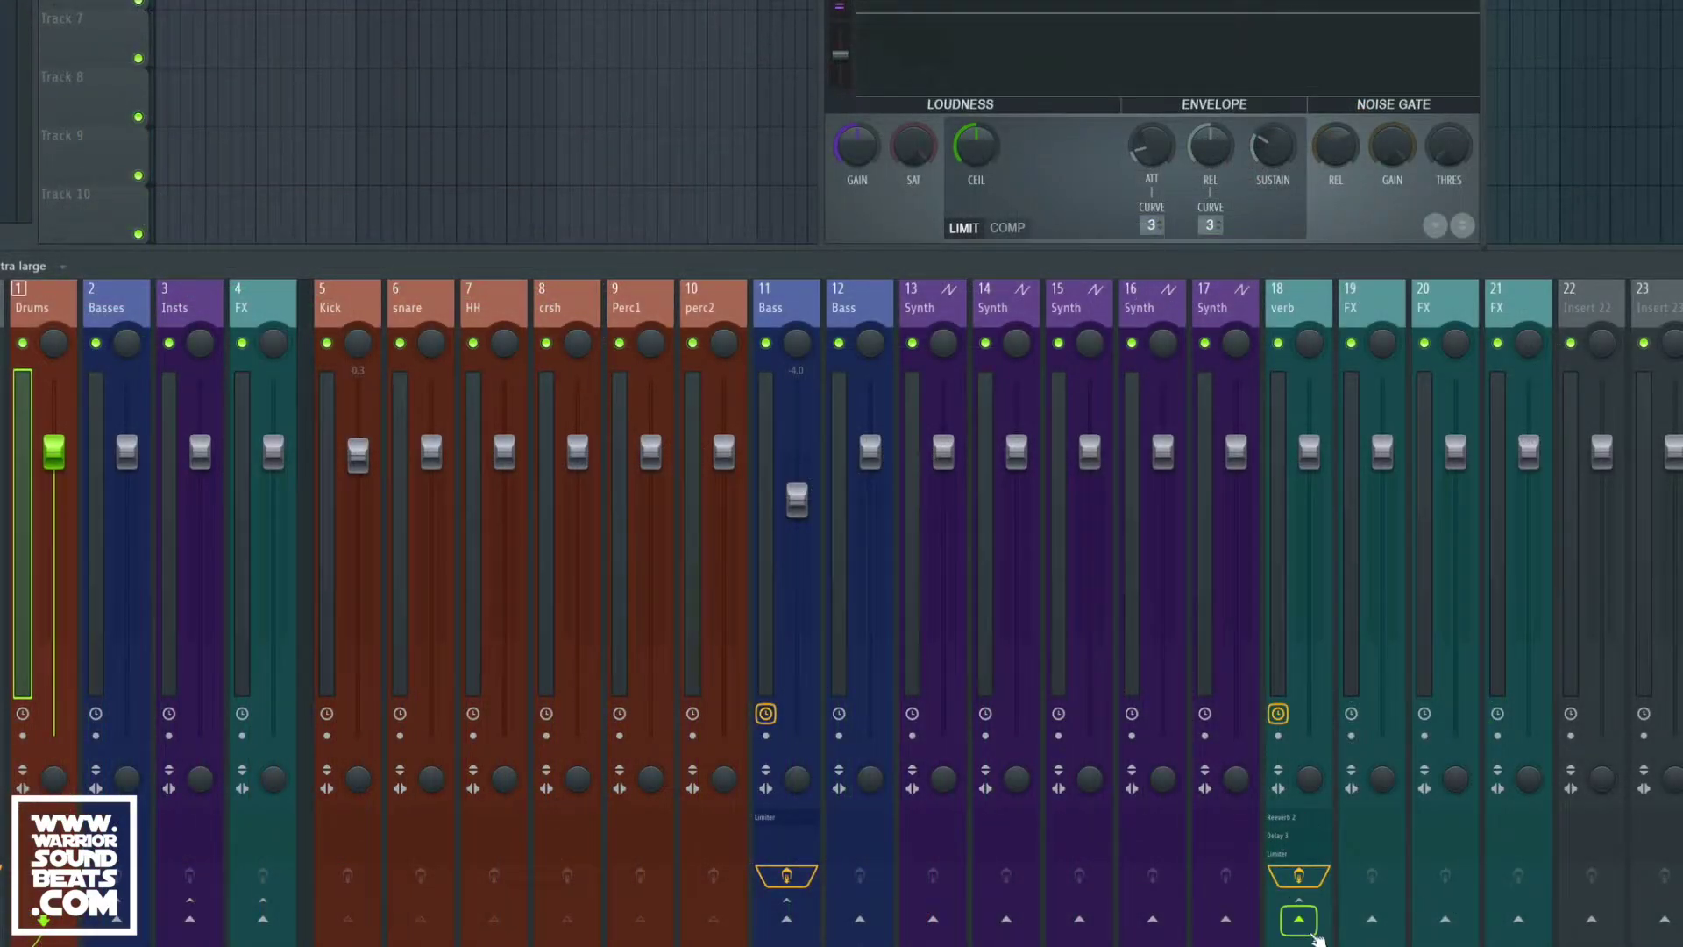
{"action": "right_click", "coordinate": [1302, 922]}
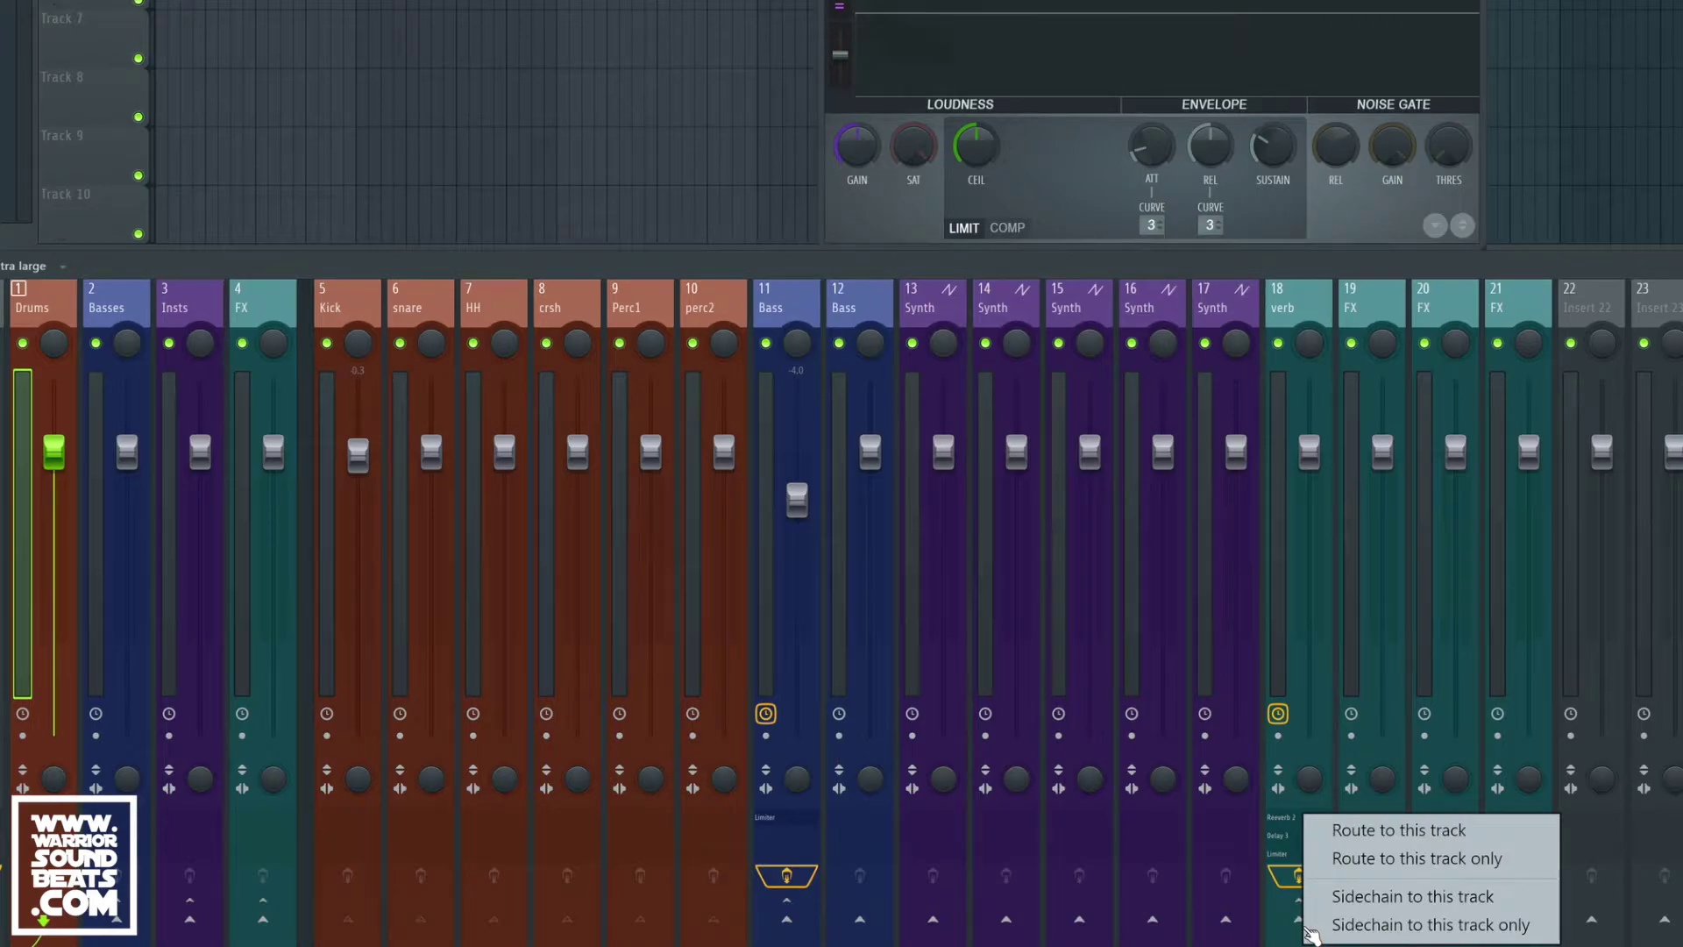
{"action": "left_click", "coordinate": [1394, 896]}
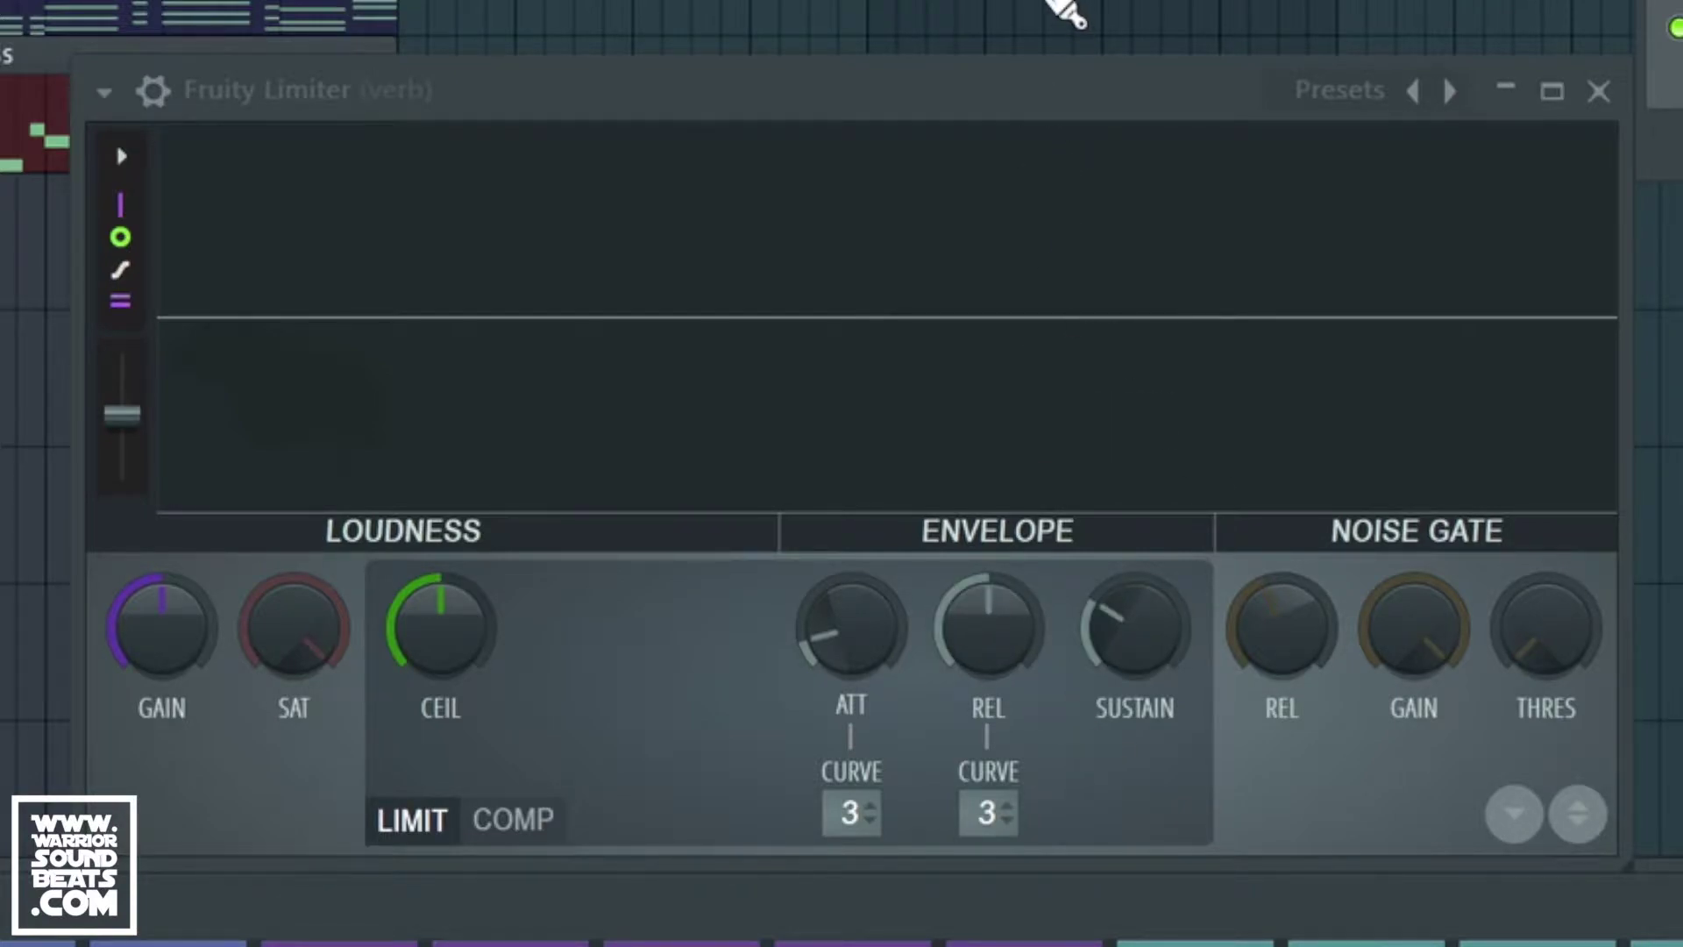
Switch the verb insert's Fruity Limiter to compressor mode and choose Drums as its sidechain source.
{"action": "left_click", "coordinate": [513, 820]}
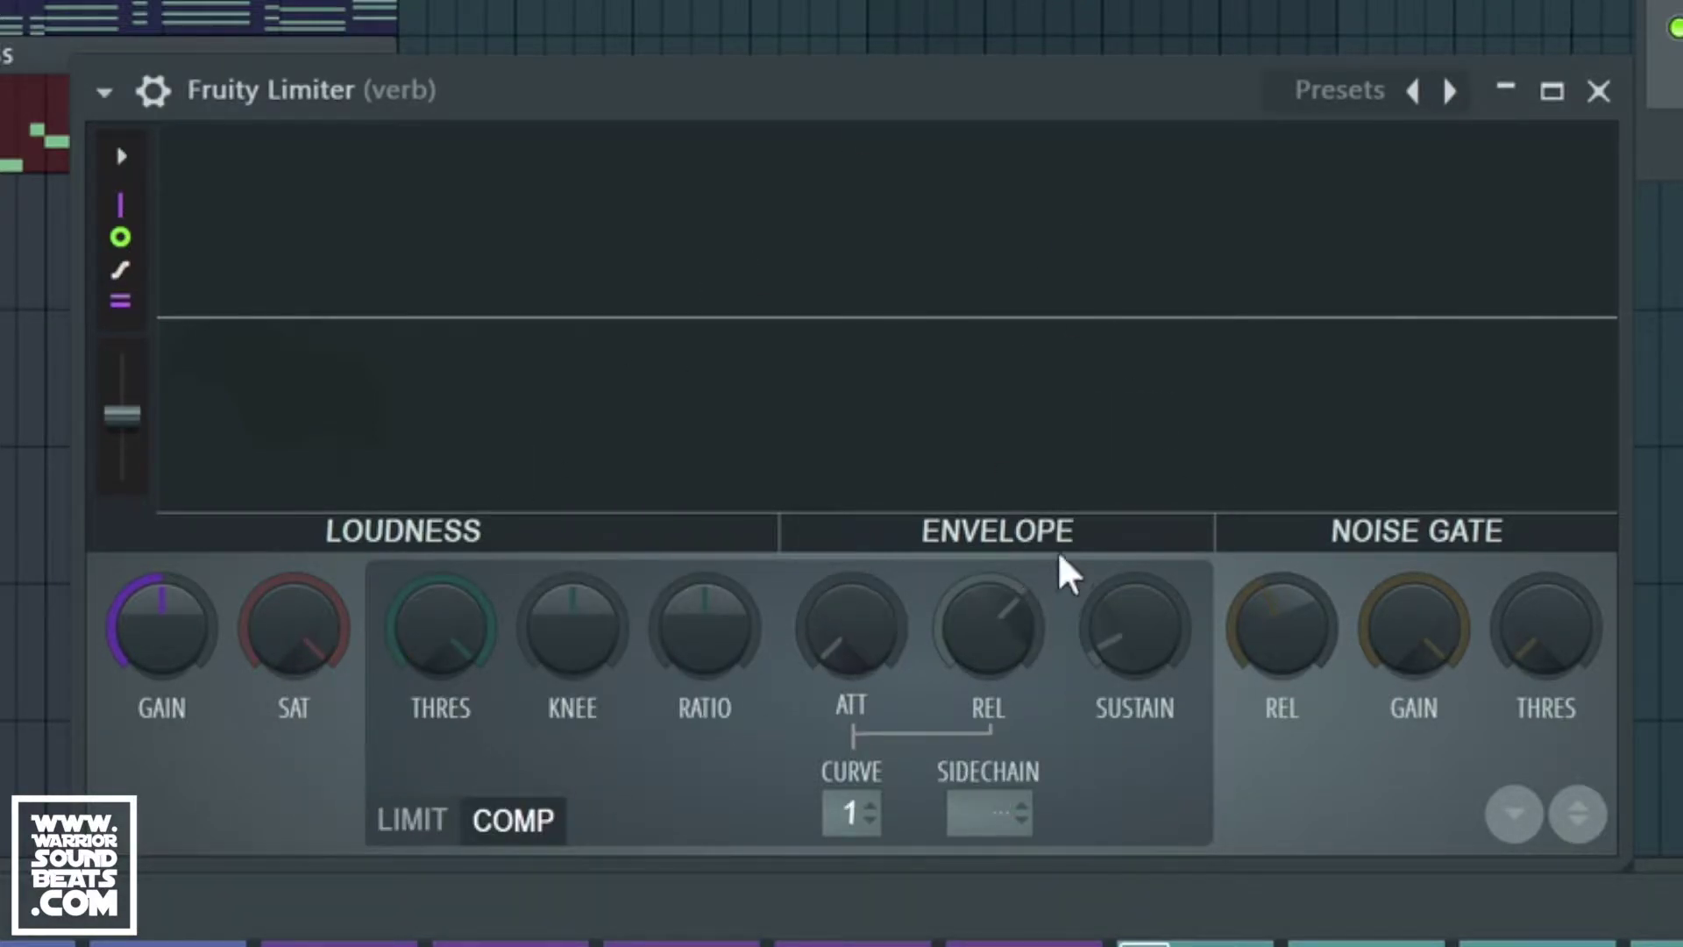
{"action": "left_click", "coordinate": [984, 802]}
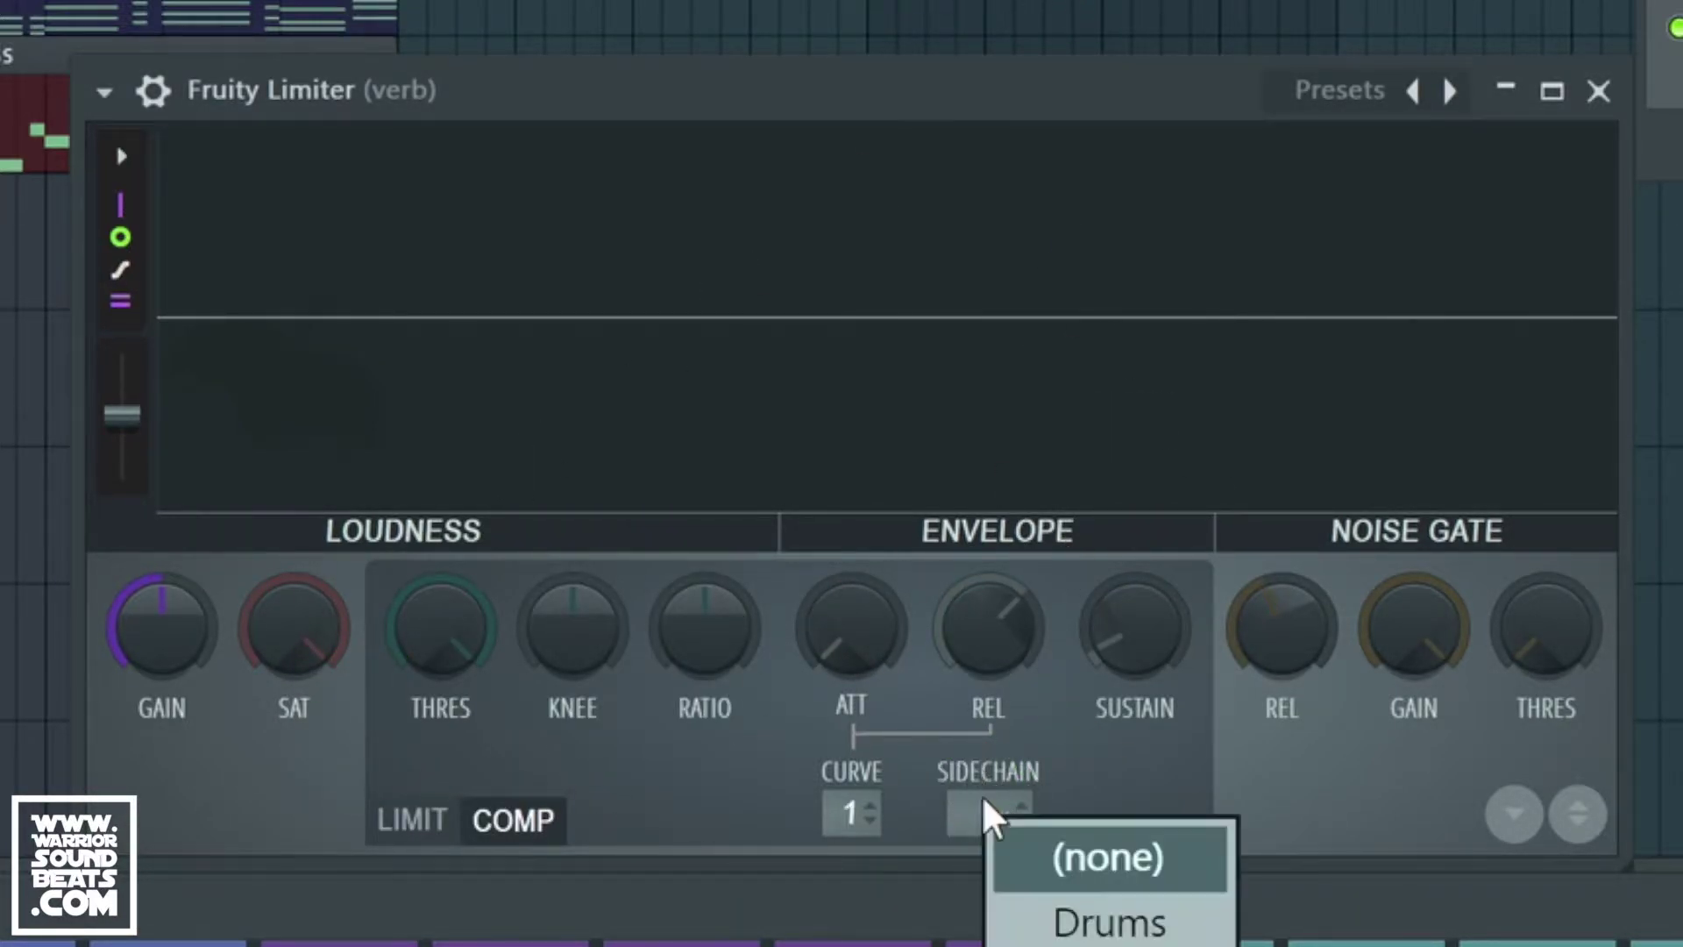
{"action": "left_click", "coordinate": [1101, 920]}
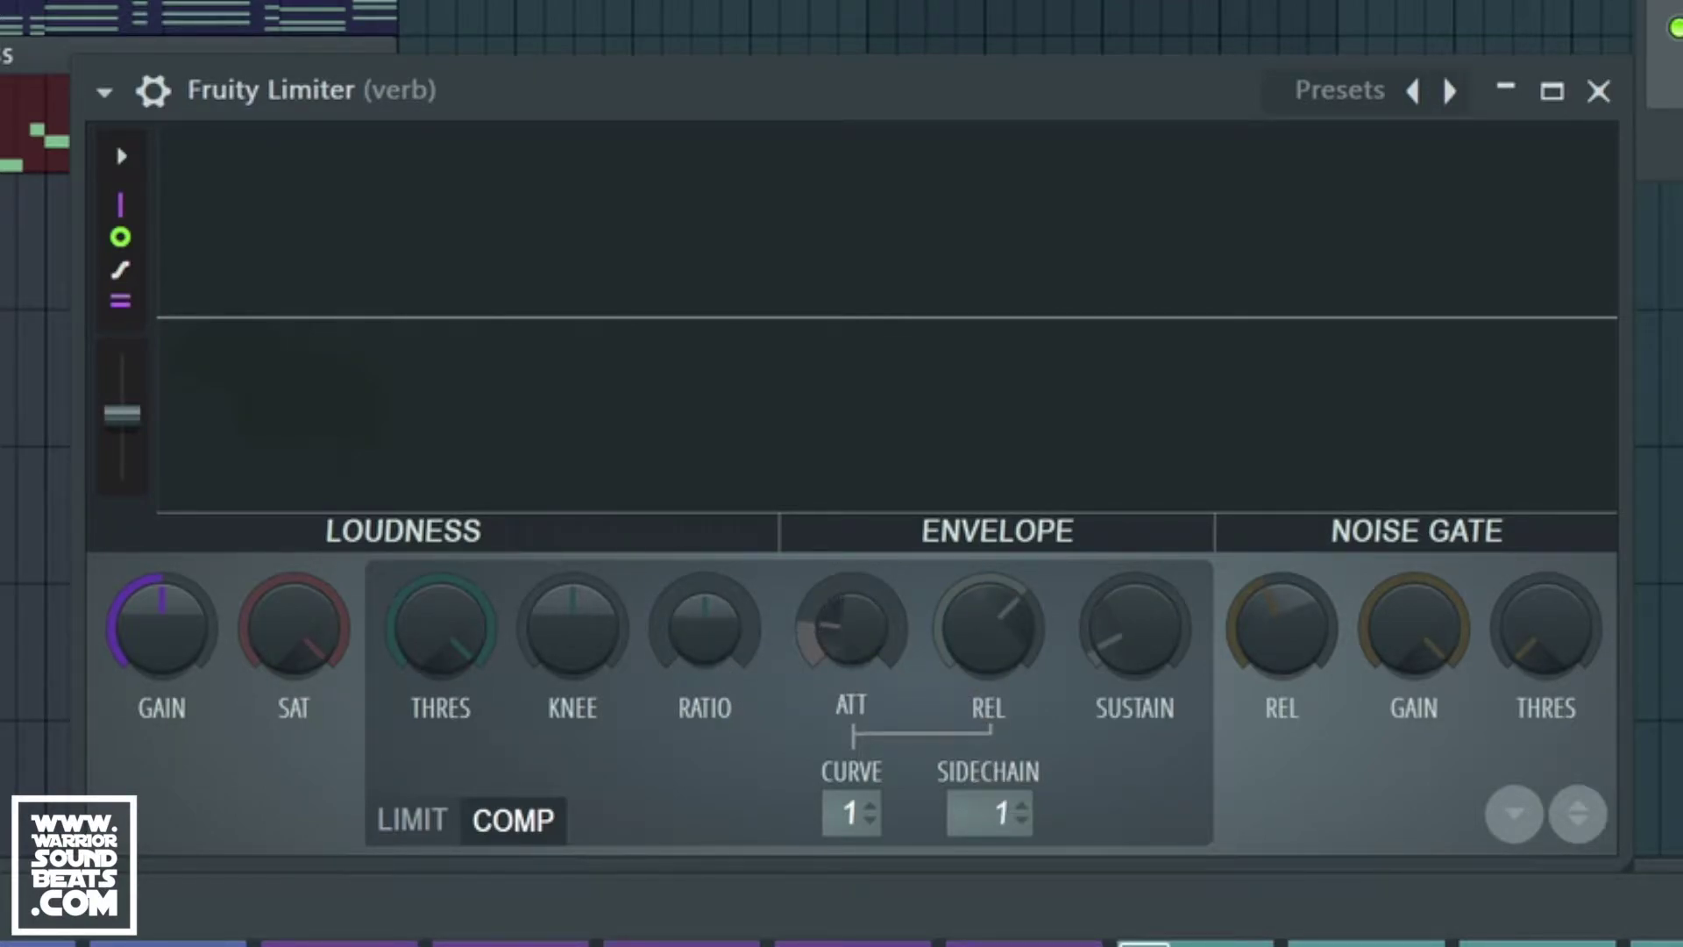
Lower the threshold, raise the ratio and minimise the attack on the verb insert's Fruity Limiter, and play the song to check the ducking.
{"action": "left_click", "coordinate": [440, 627]}
{"action": "left_click_drag", "start_coordinate": [440, 627], "coordinate": [440, 689]}
{"action": "left_click_drag", "start_coordinate": [706, 639], "coordinate": [706, 626]}
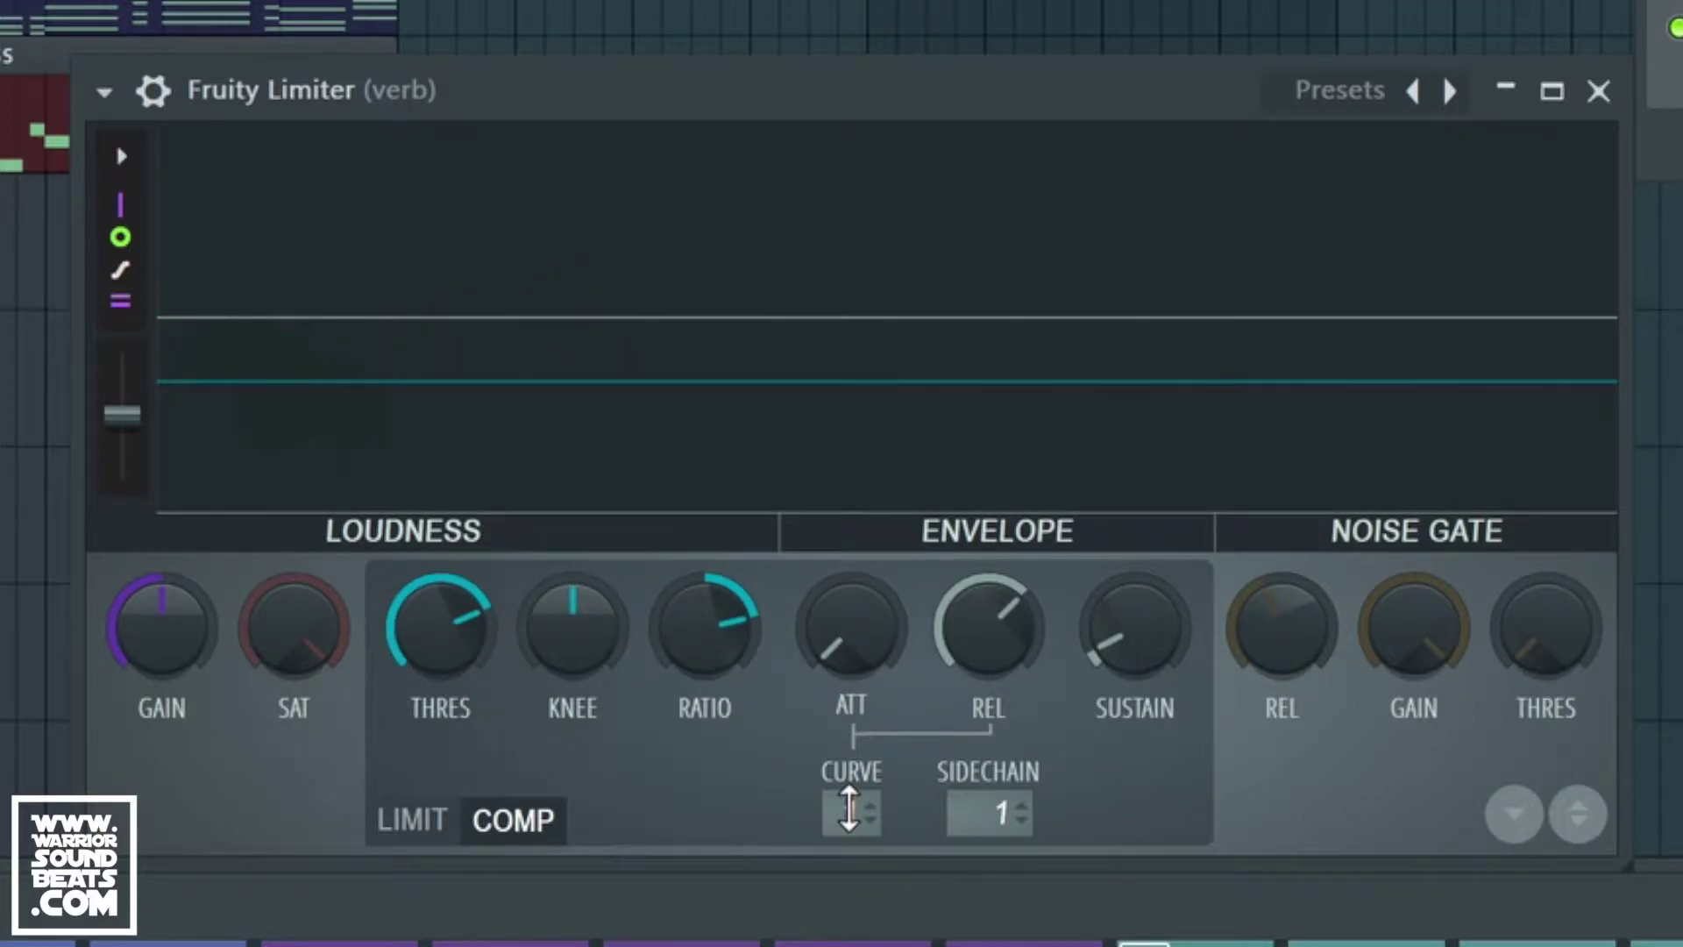
{"action": "key", "text": "space"}
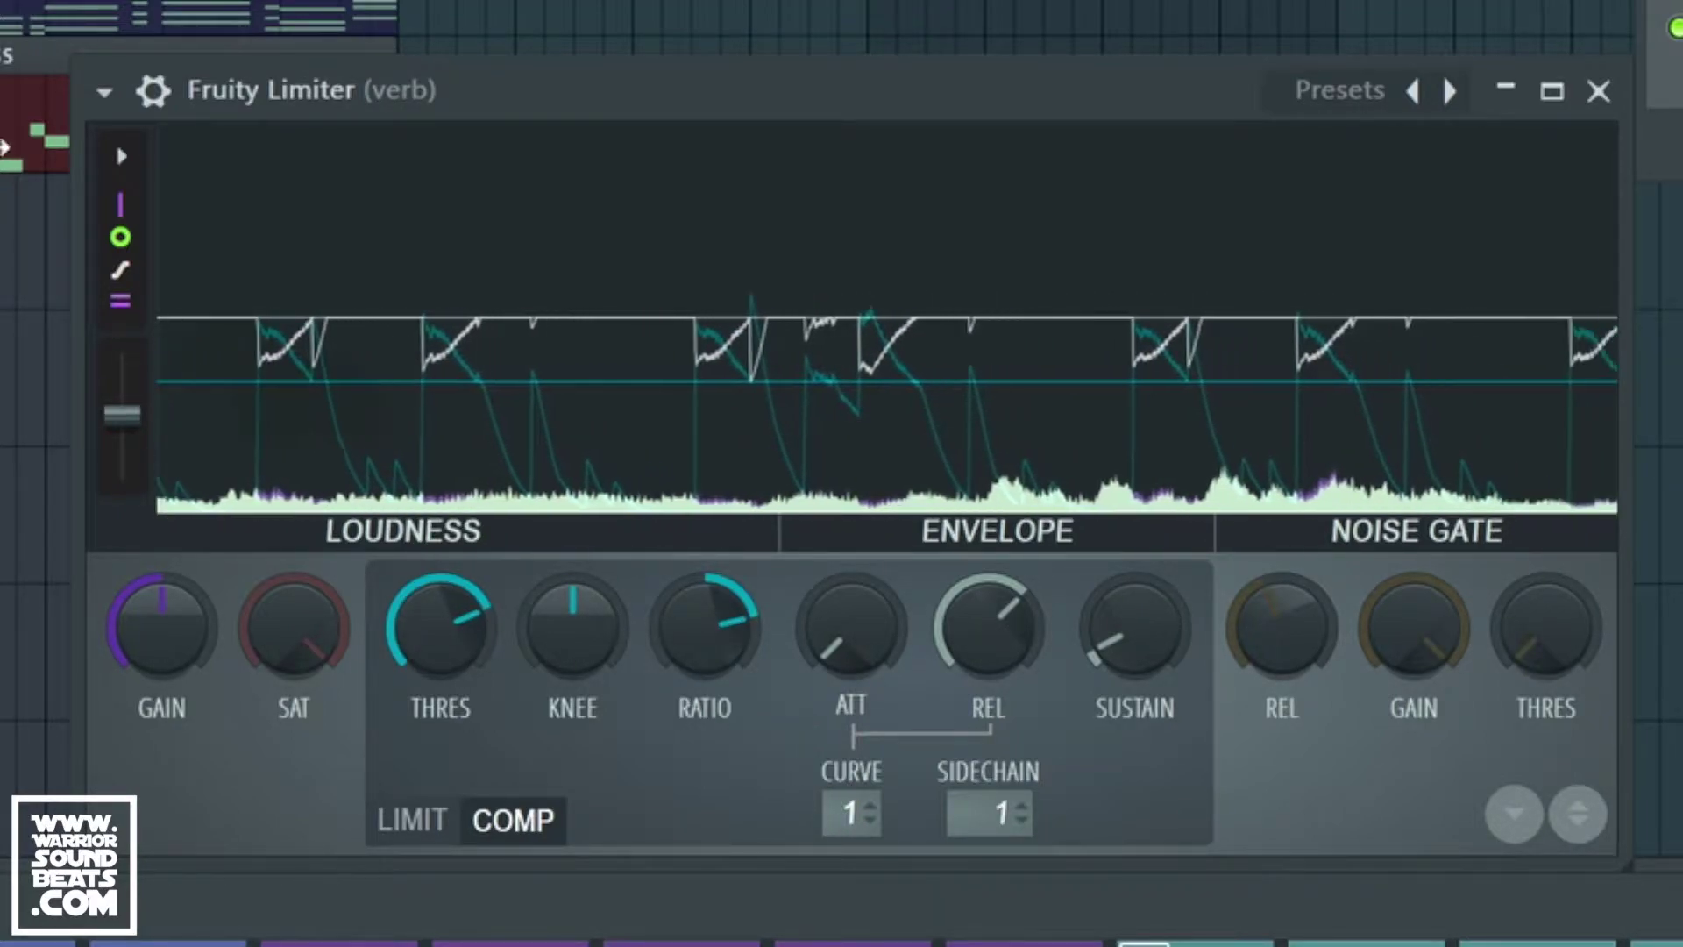
{"action": "key", "text": "space"}
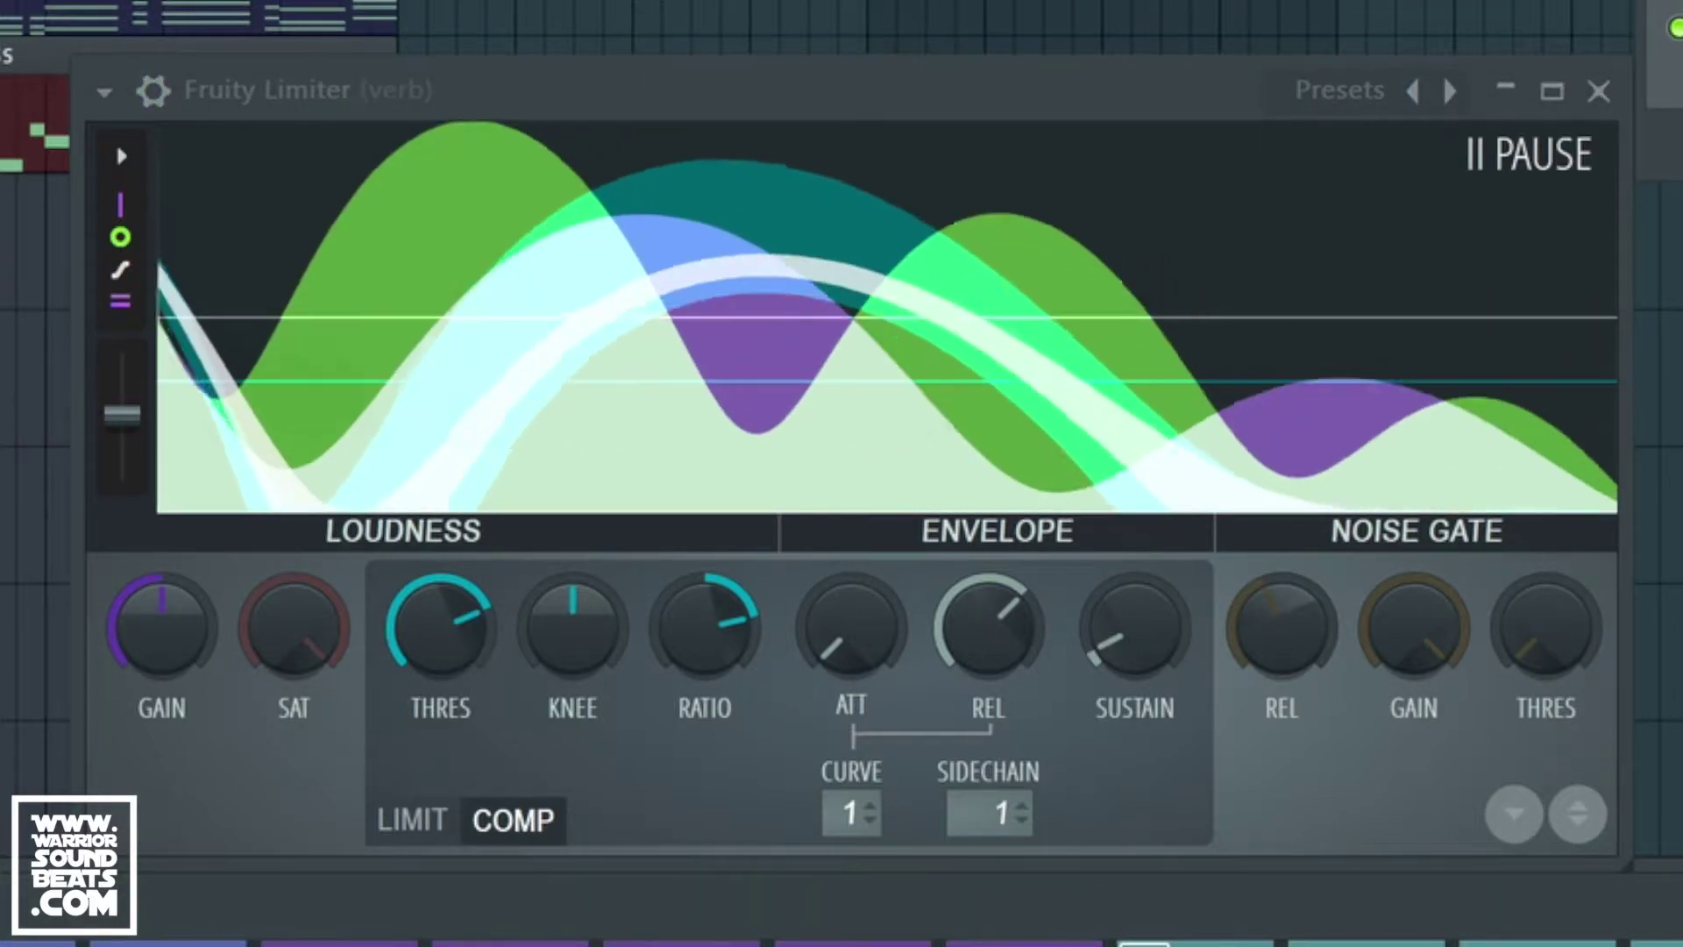
{"action": "key", "text": "space"}
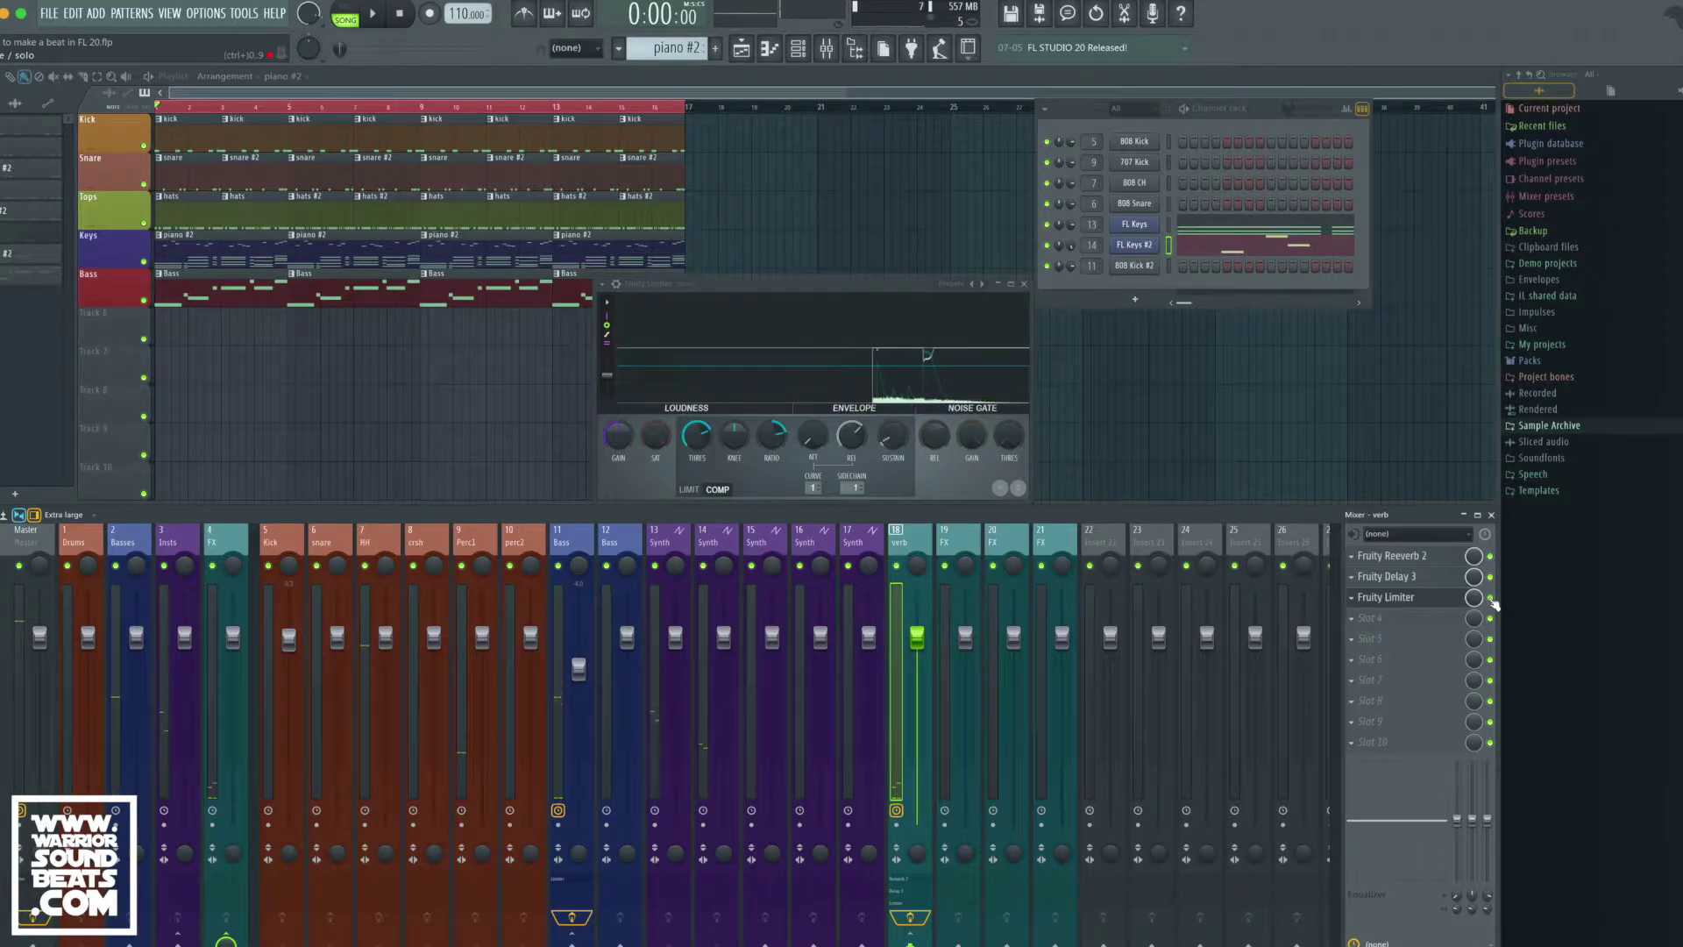
Close the Fruity Limiter window and play the arrangement with all mixer tracks to hear the sidechained effects.
{"action": "left_click", "coordinate": [820, 362]}
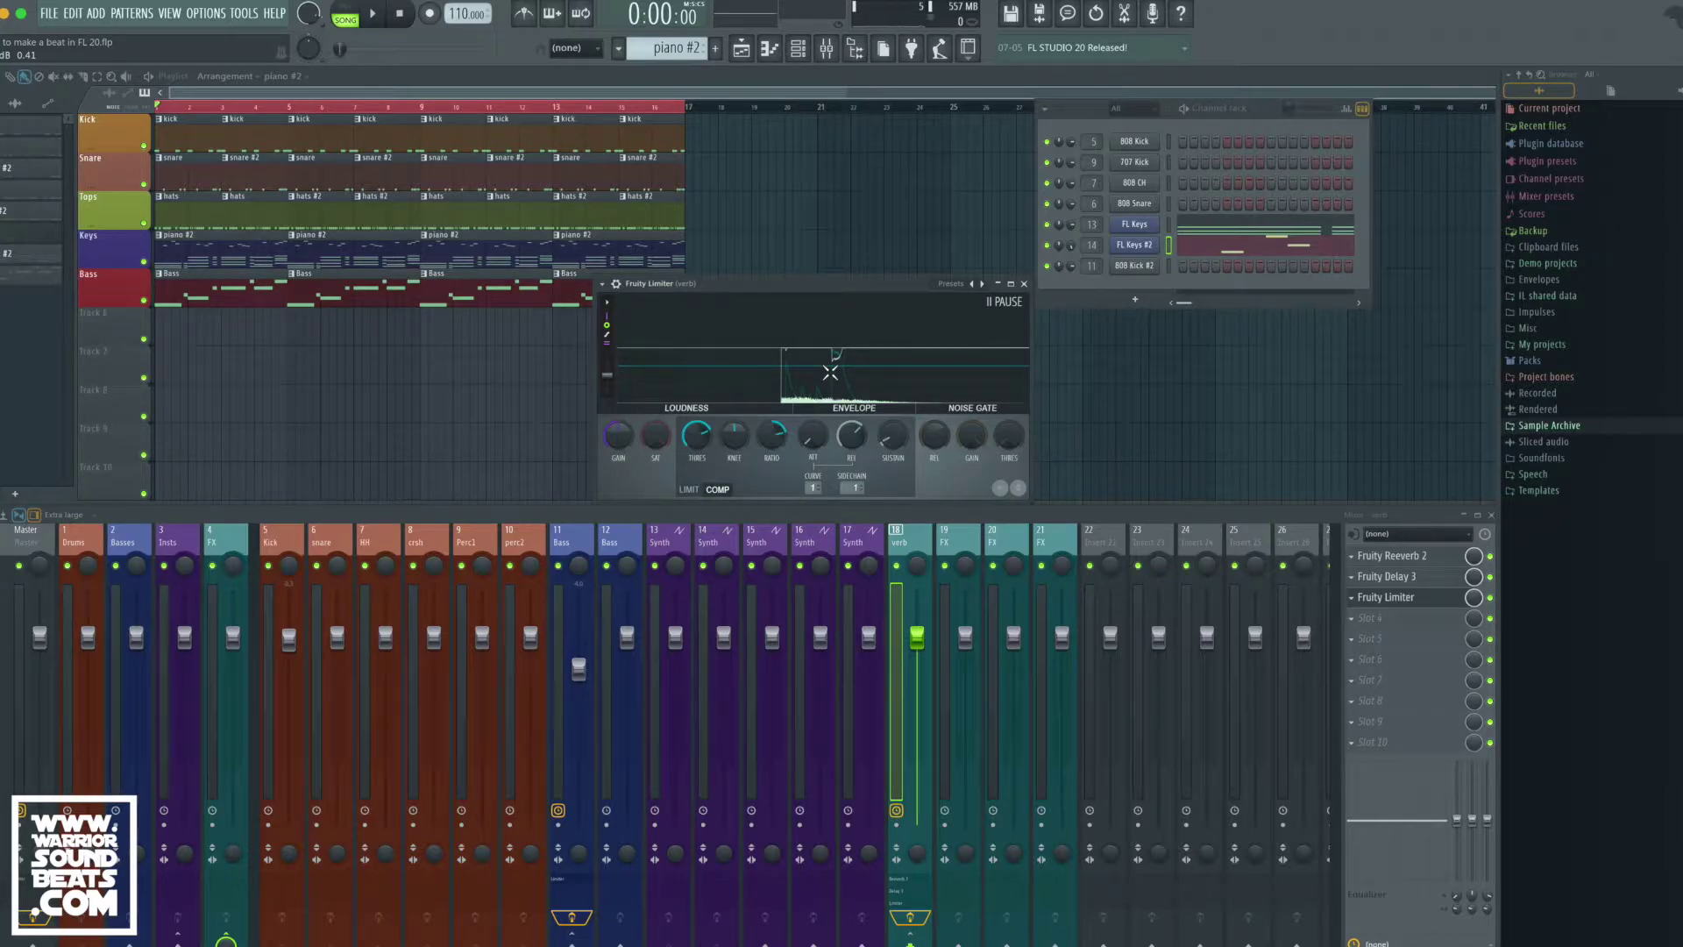
{"action": "left_click", "coordinate": [1023, 283]}
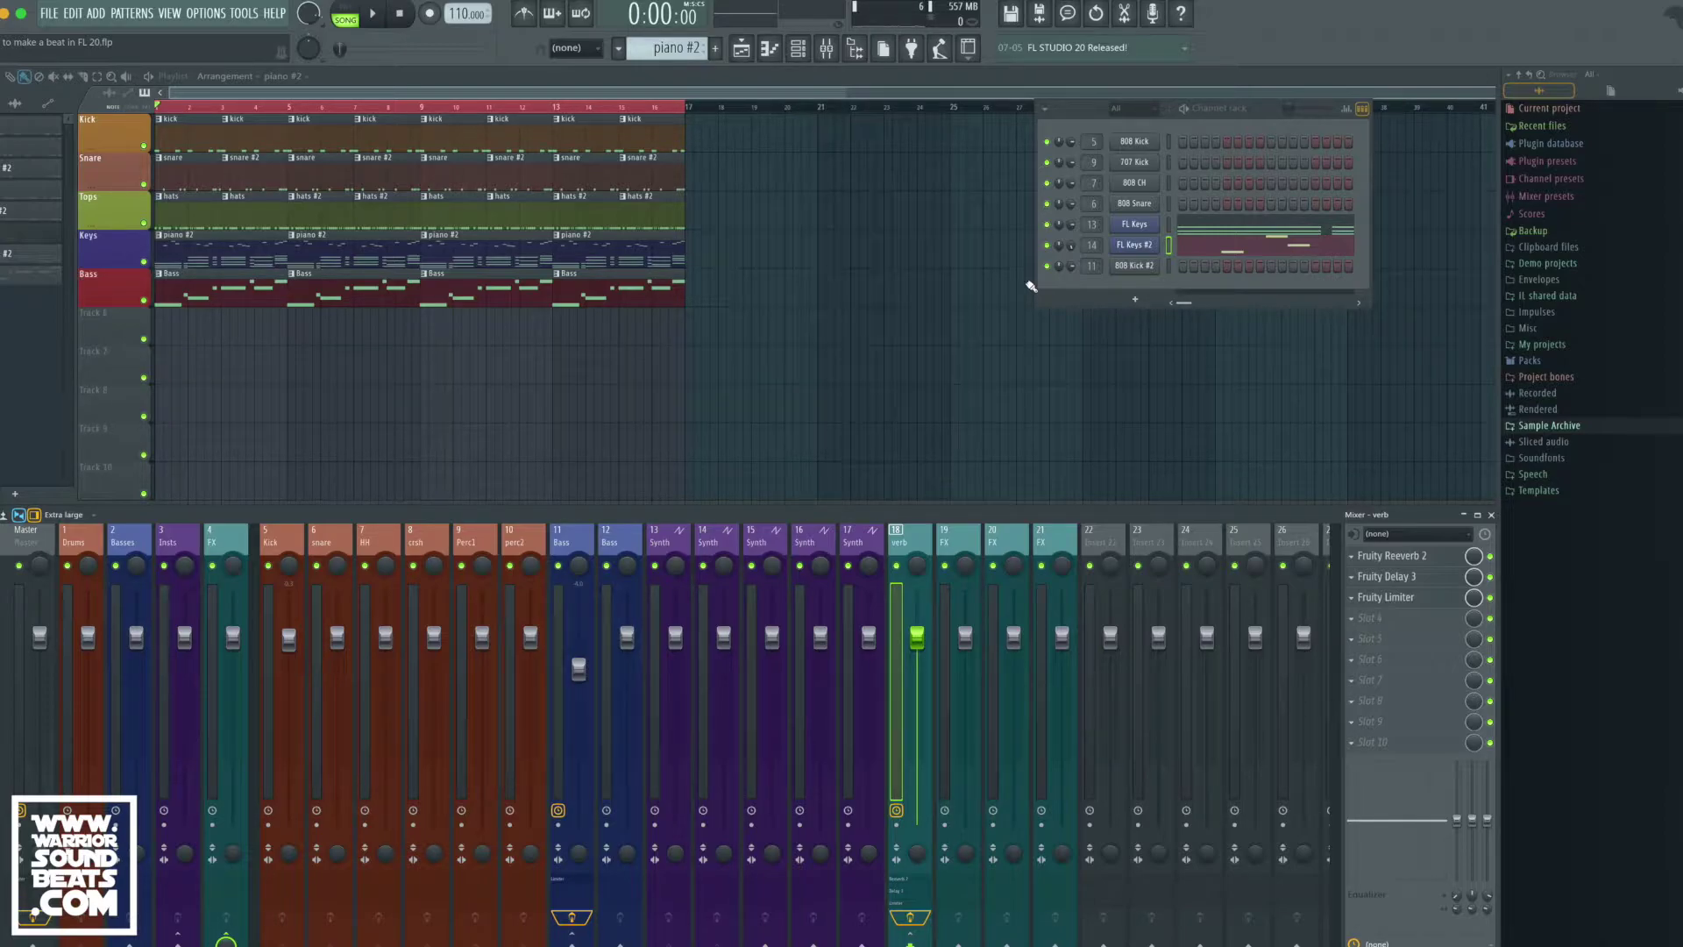
{"action": "key", "text": "space"}
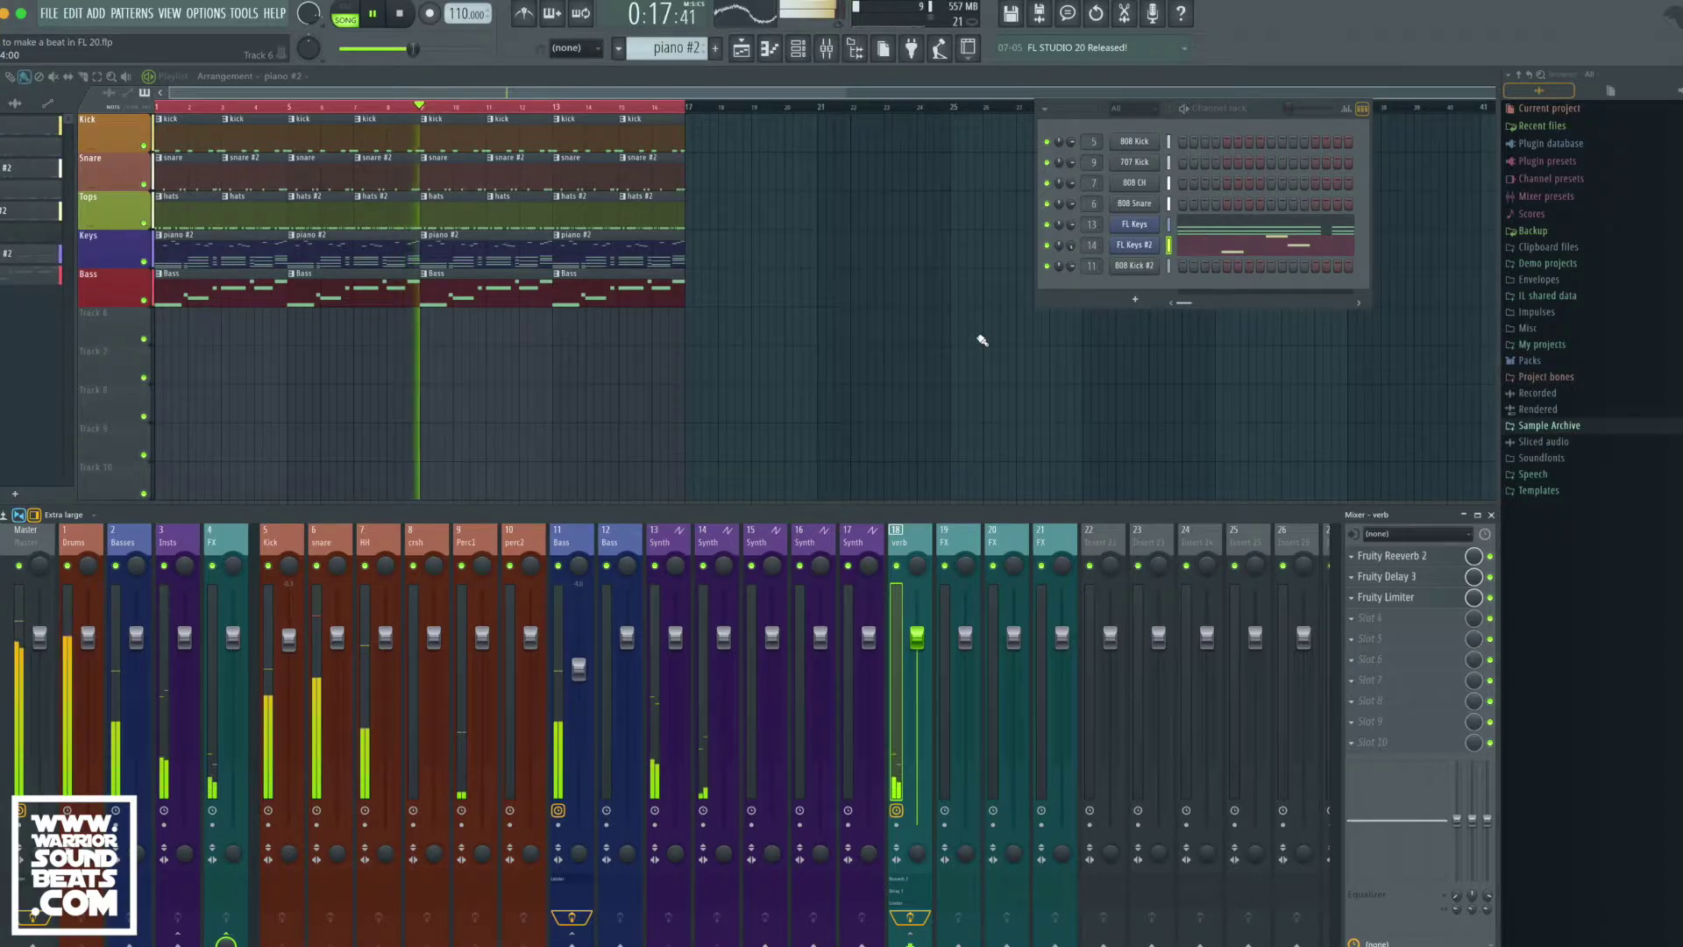
{"action": "key", "text": "space"}
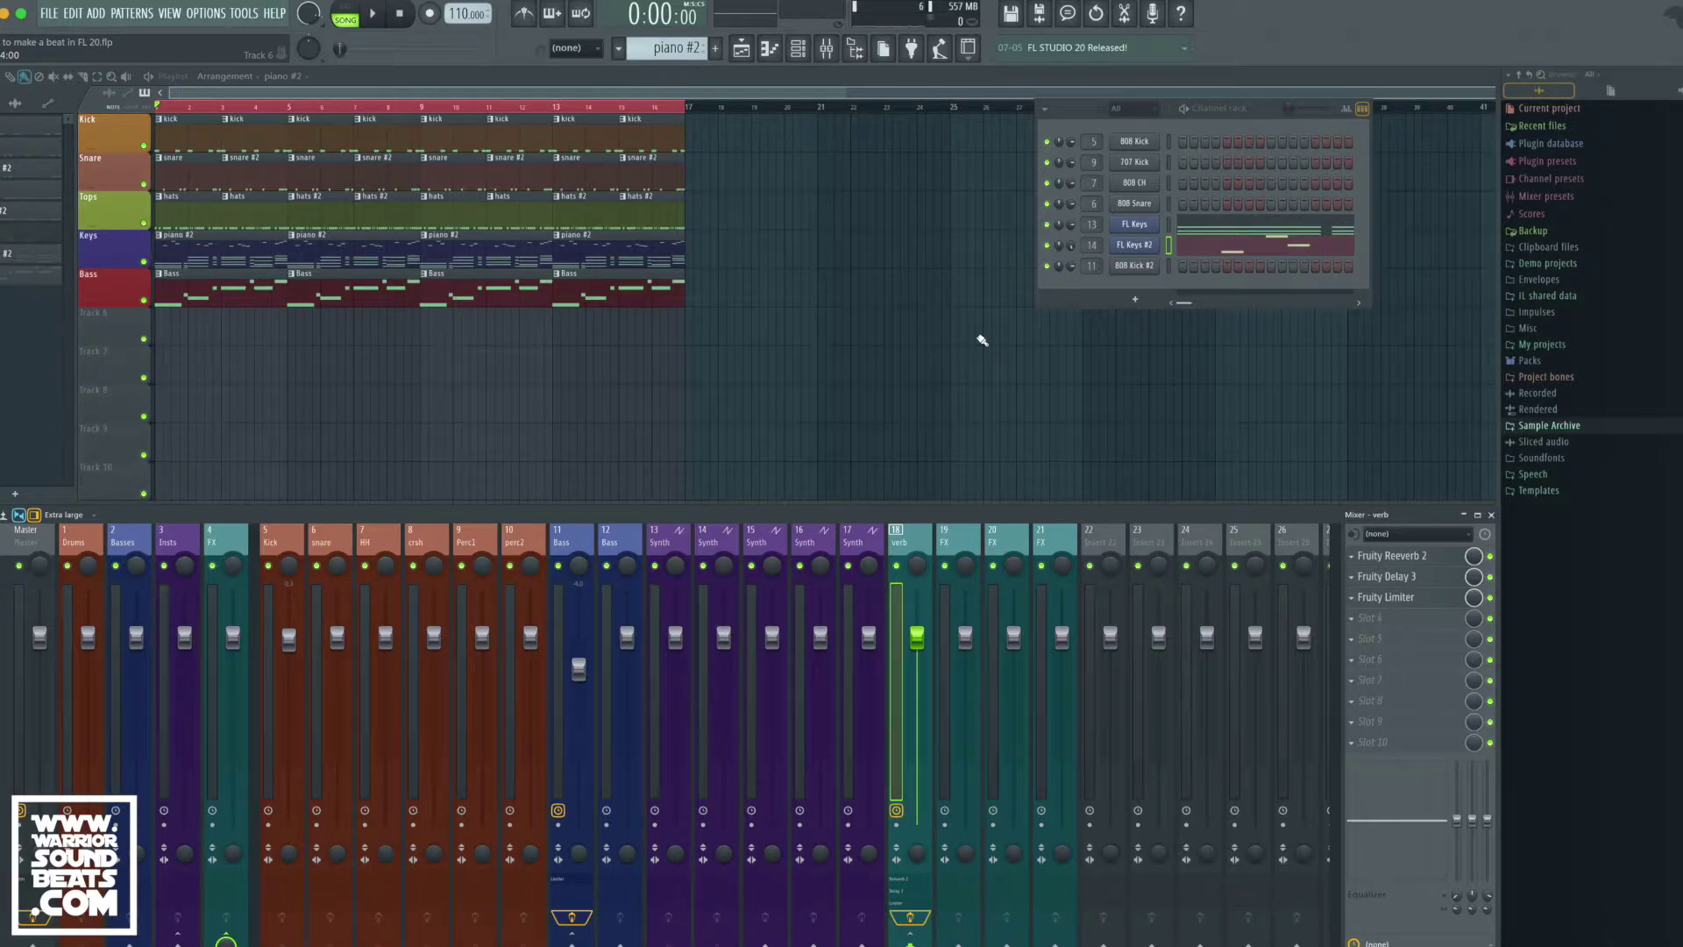
Select mixer inserts 5 (Kick) through 18 (verb) together, pull all their faders down to silence, and clear the multiple selection.
{"action": "left_click", "coordinate": [270, 622]}
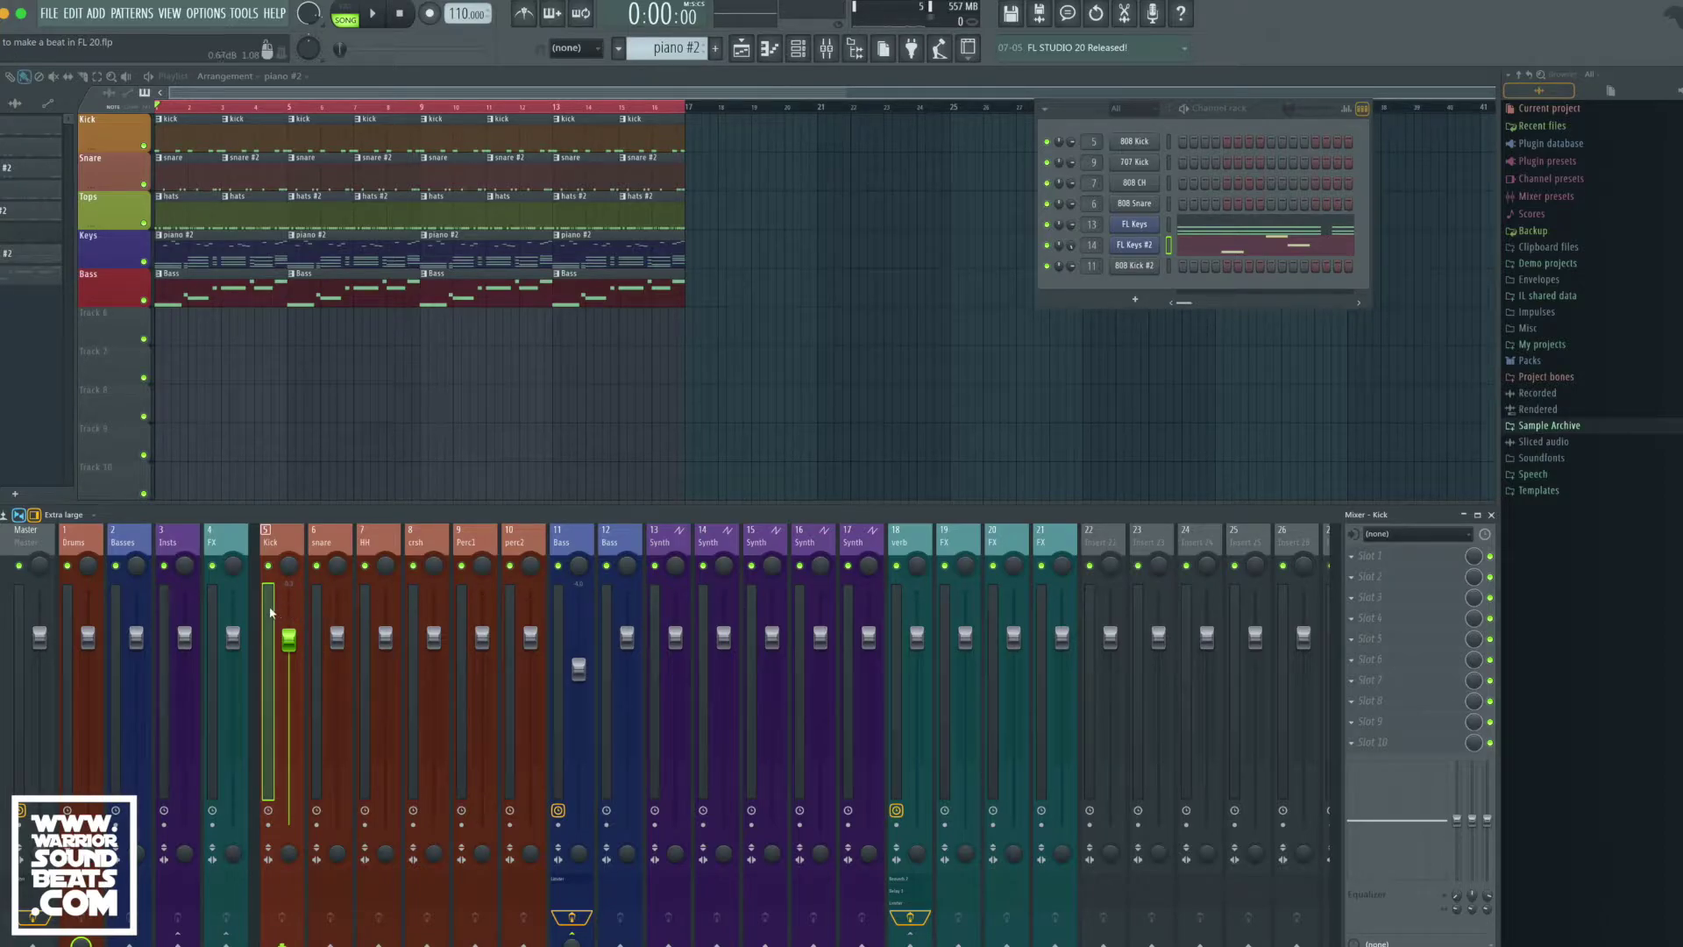
{"action": "left_click", "coordinate": [288, 621]}
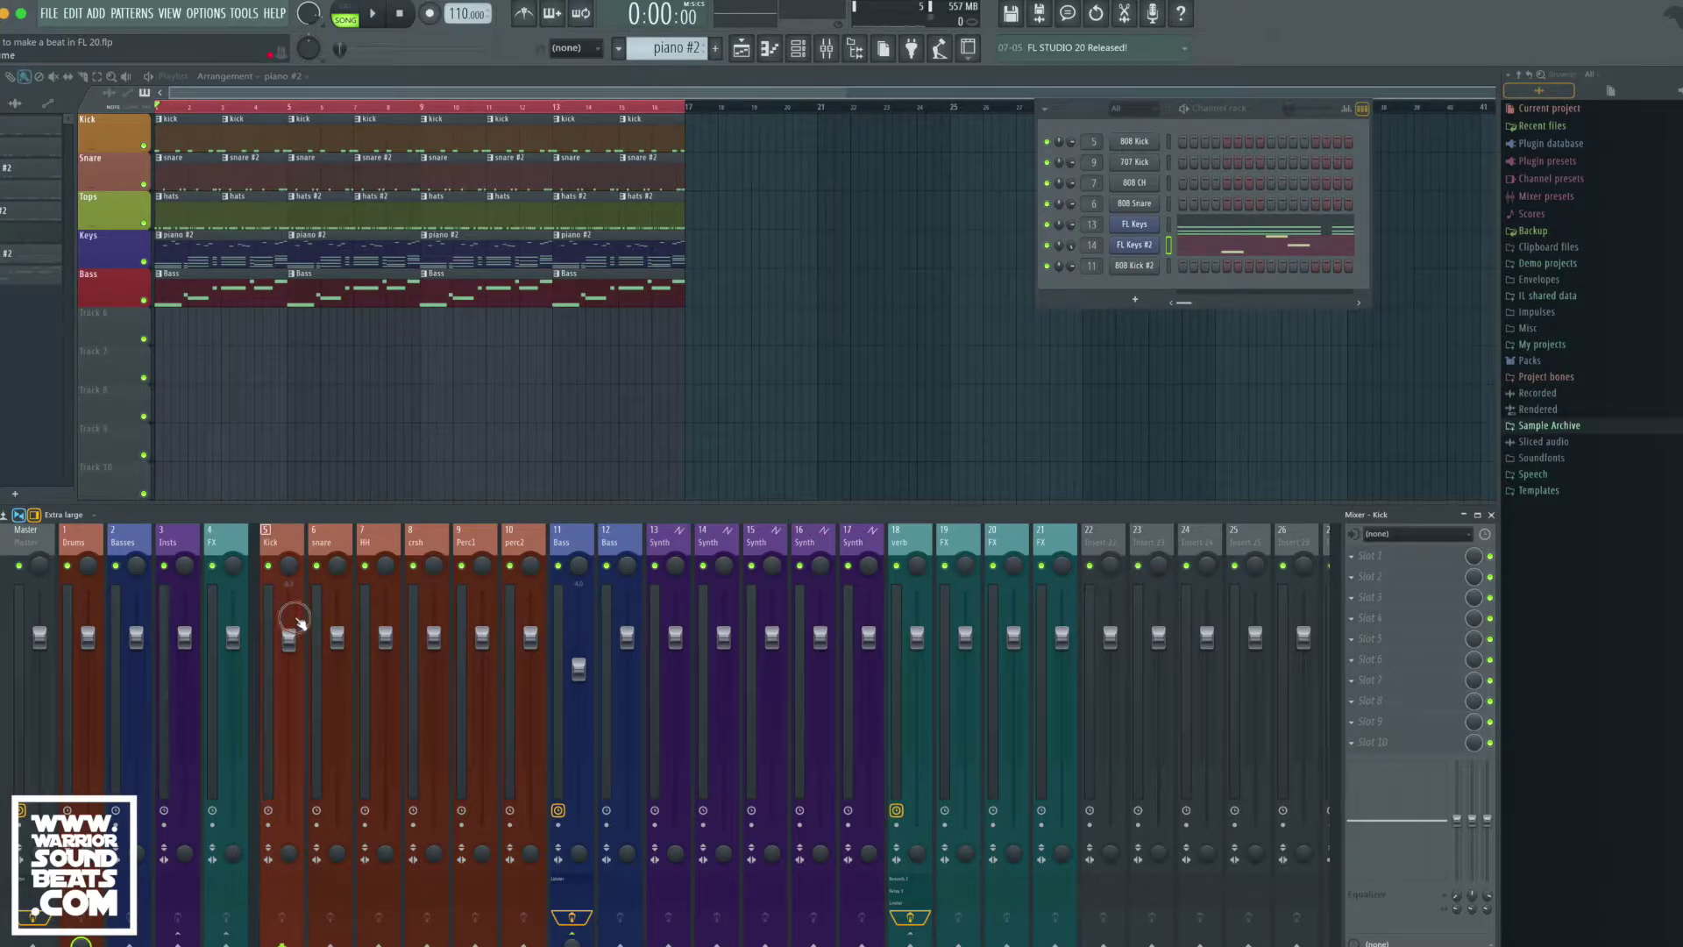
{"action": "left_click_drag", "start_coordinate": [272, 617], "coordinate": [917, 636]}
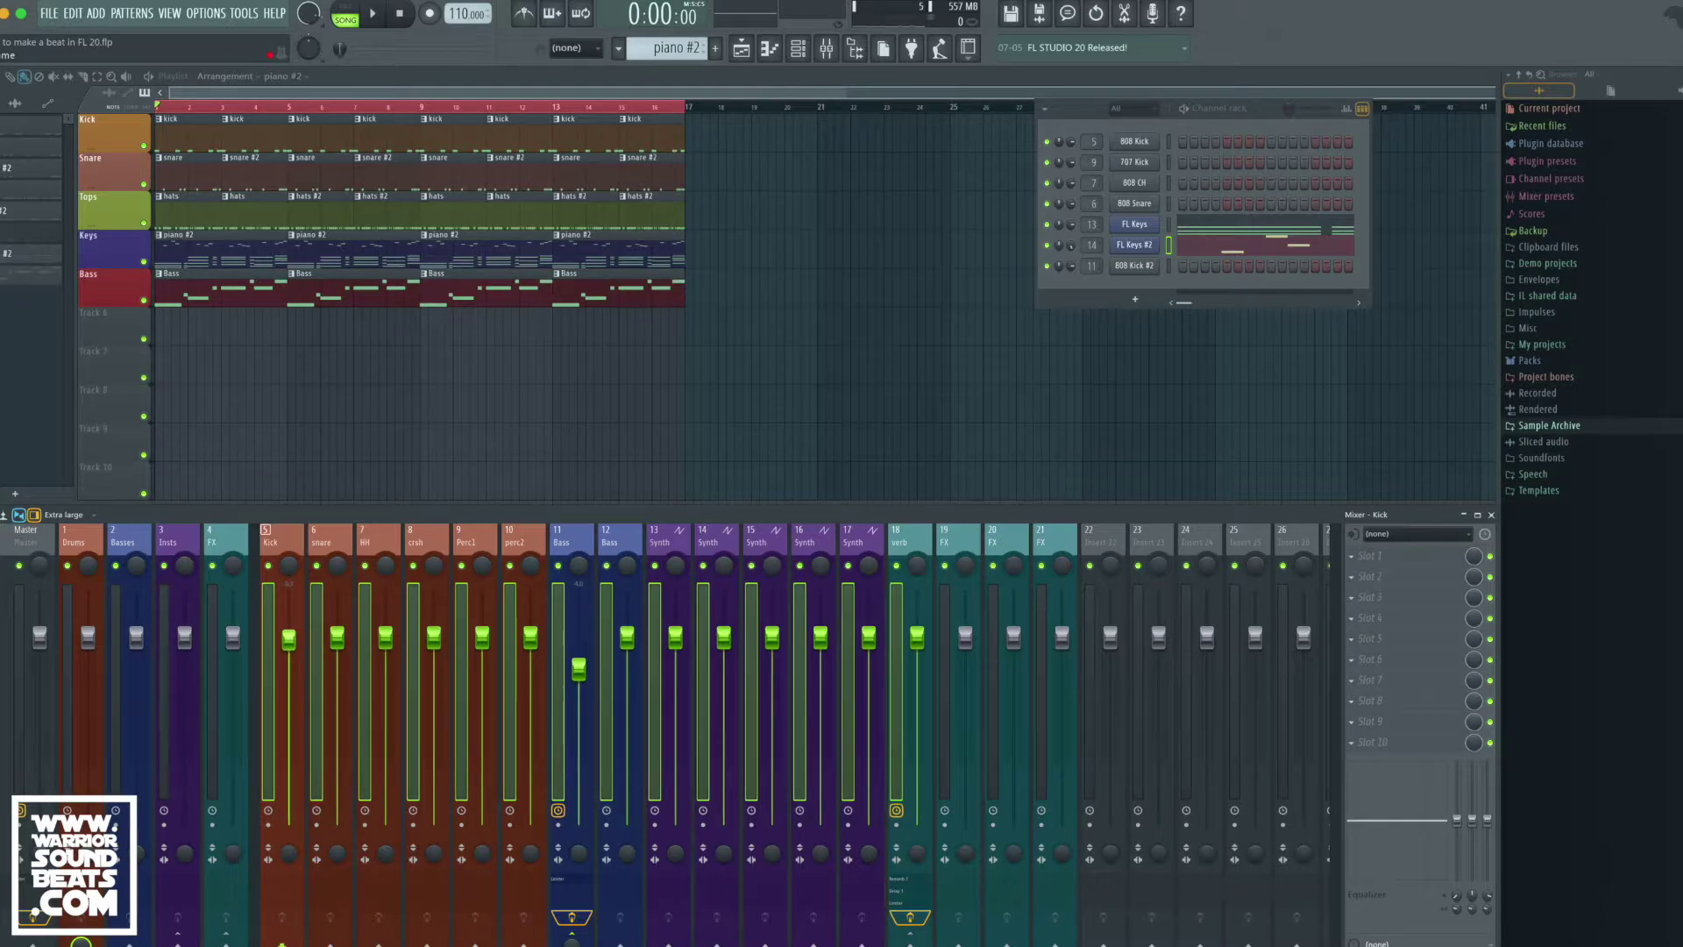
{"action": "left_click_drag", "start_coordinate": [274, 635], "coordinate": [274, 825]}
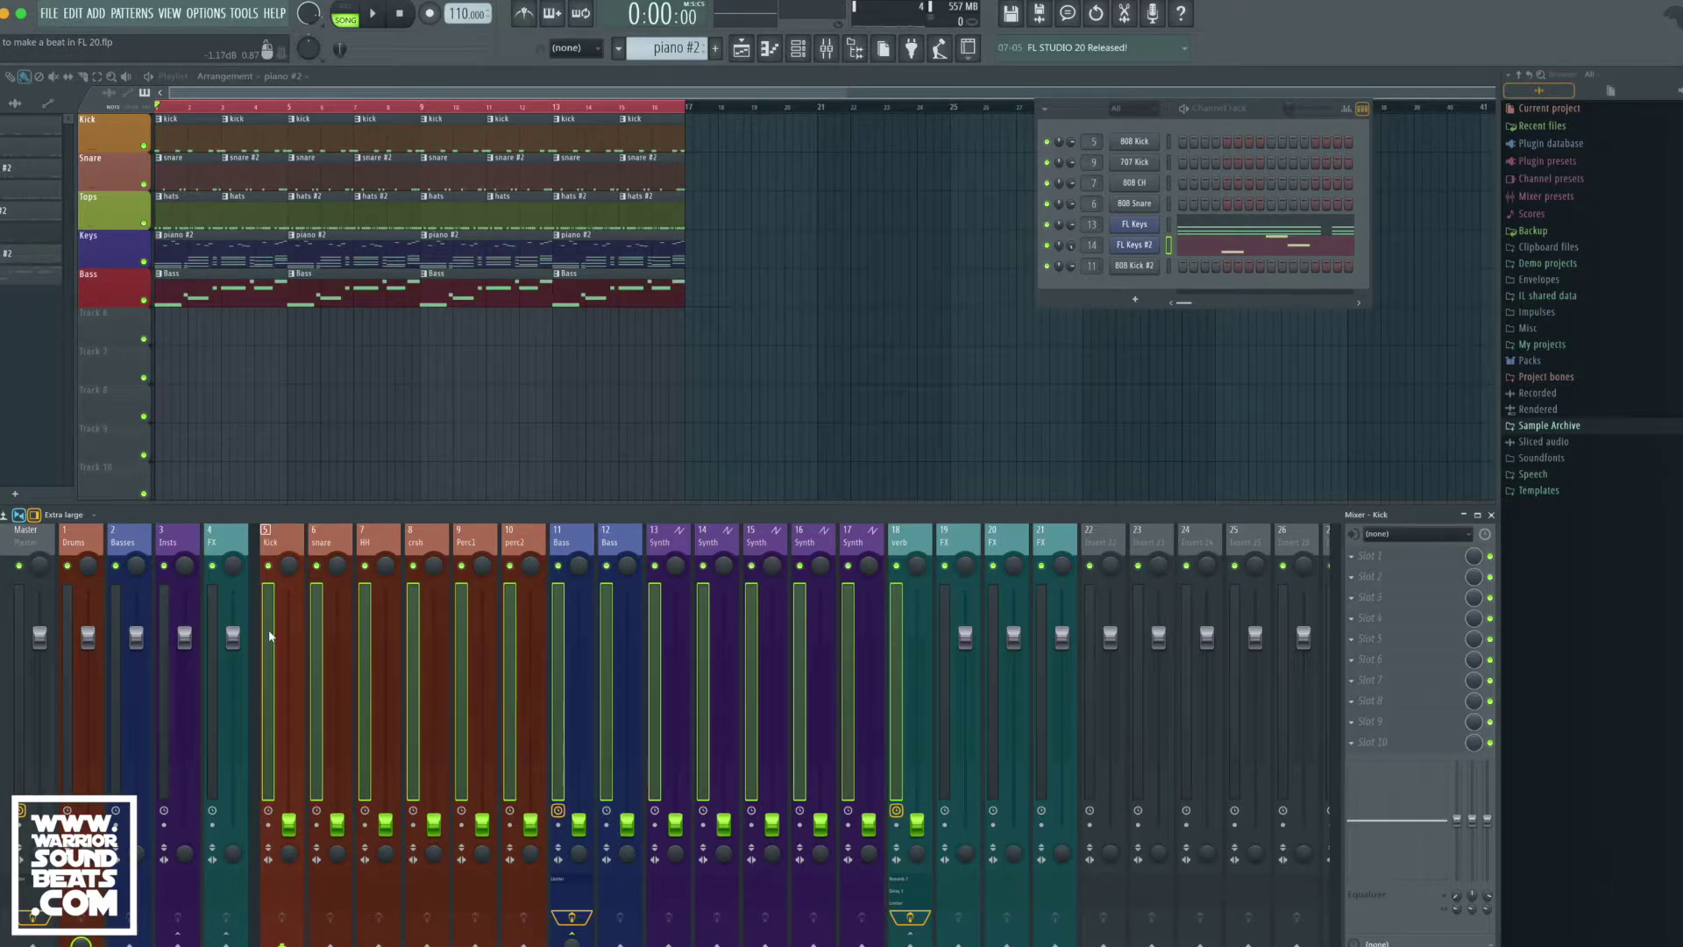
{"action": "left_click", "coordinate": [947, 631]}
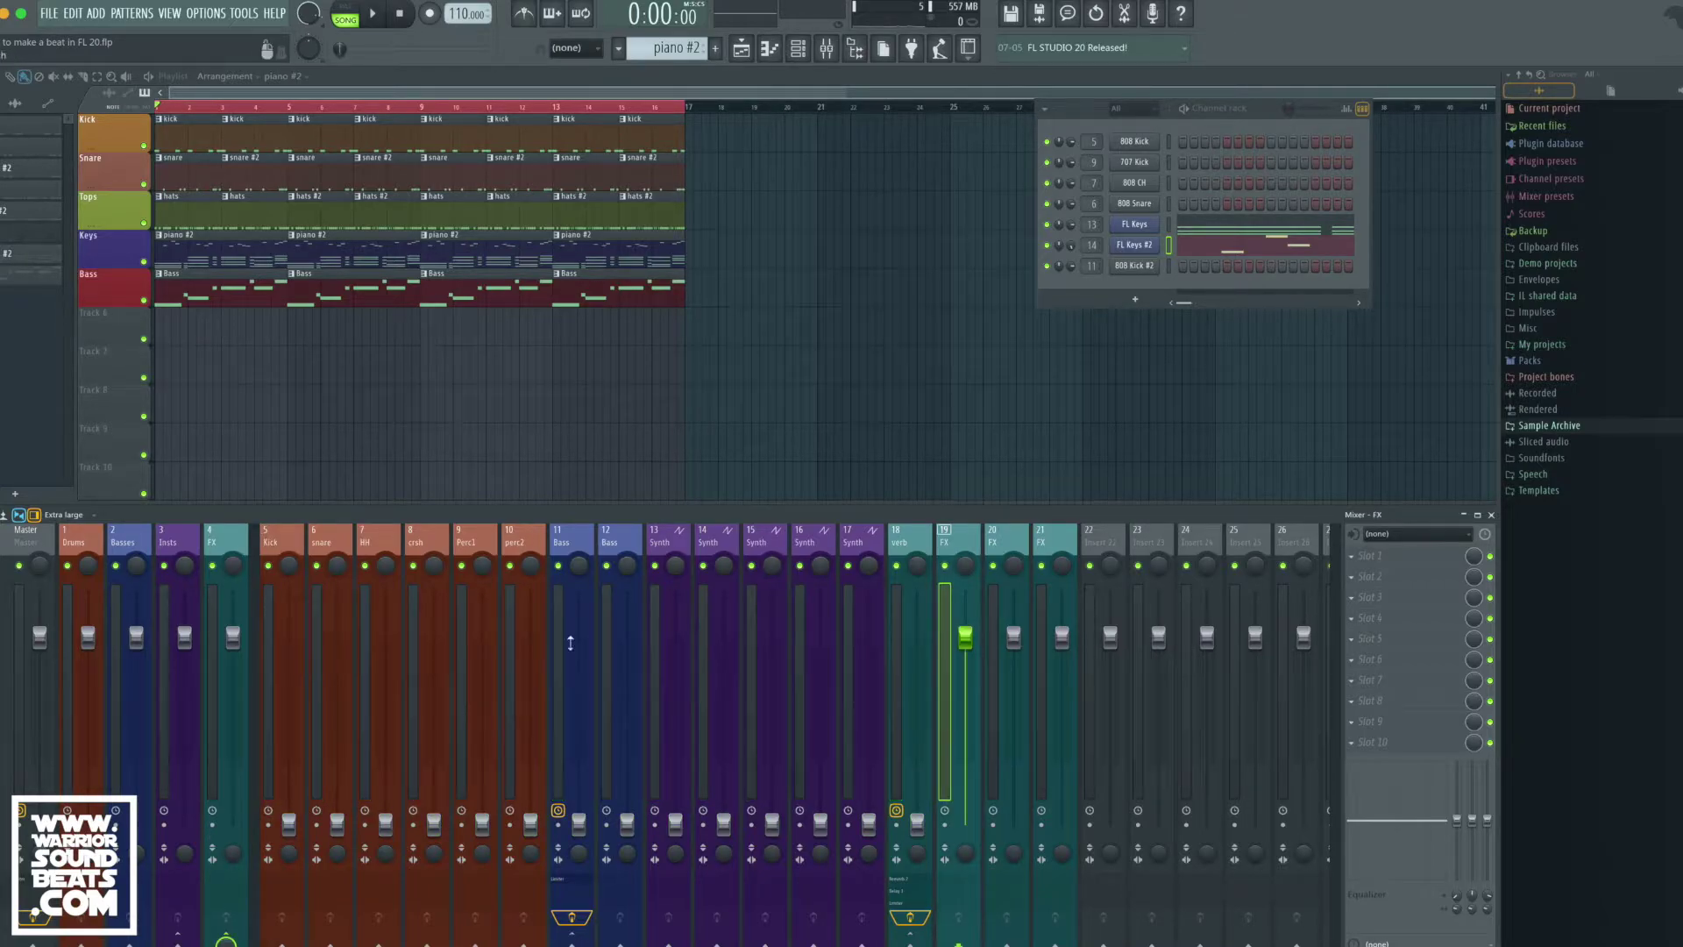
During playback, raise the Kick fader to about -5 dB, the snare to -9 dB and the HH to about -7 dB.
{"action": "left_click", "coordinate": [267, 639]}
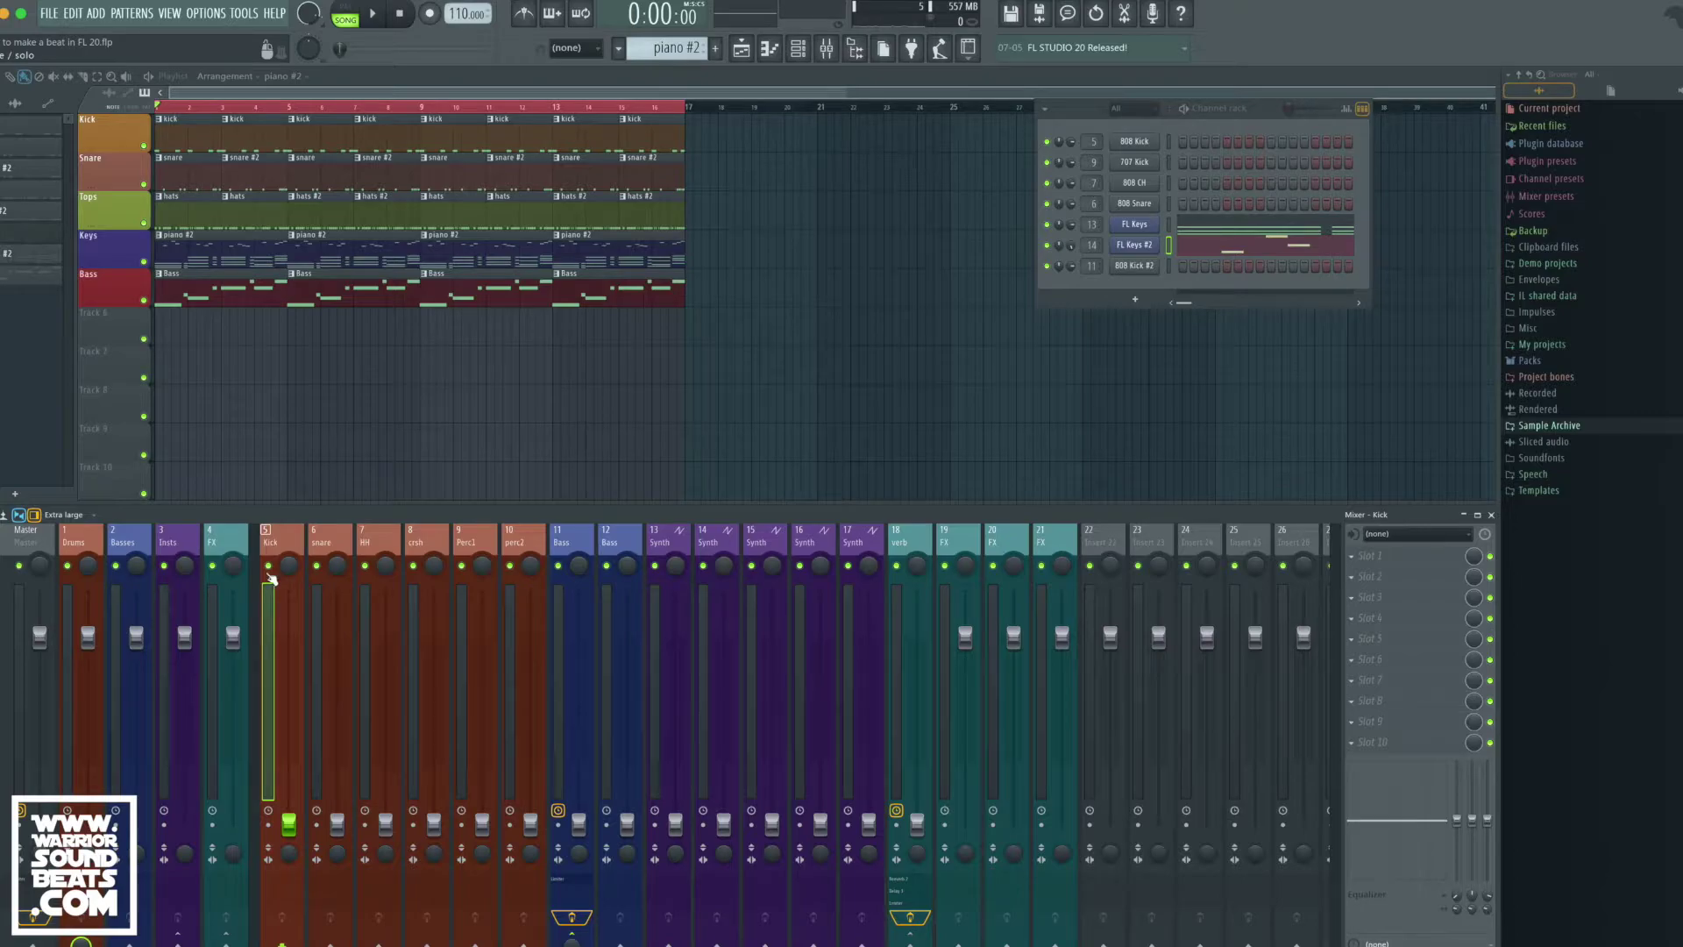
{"action": "key", "text": "space"}
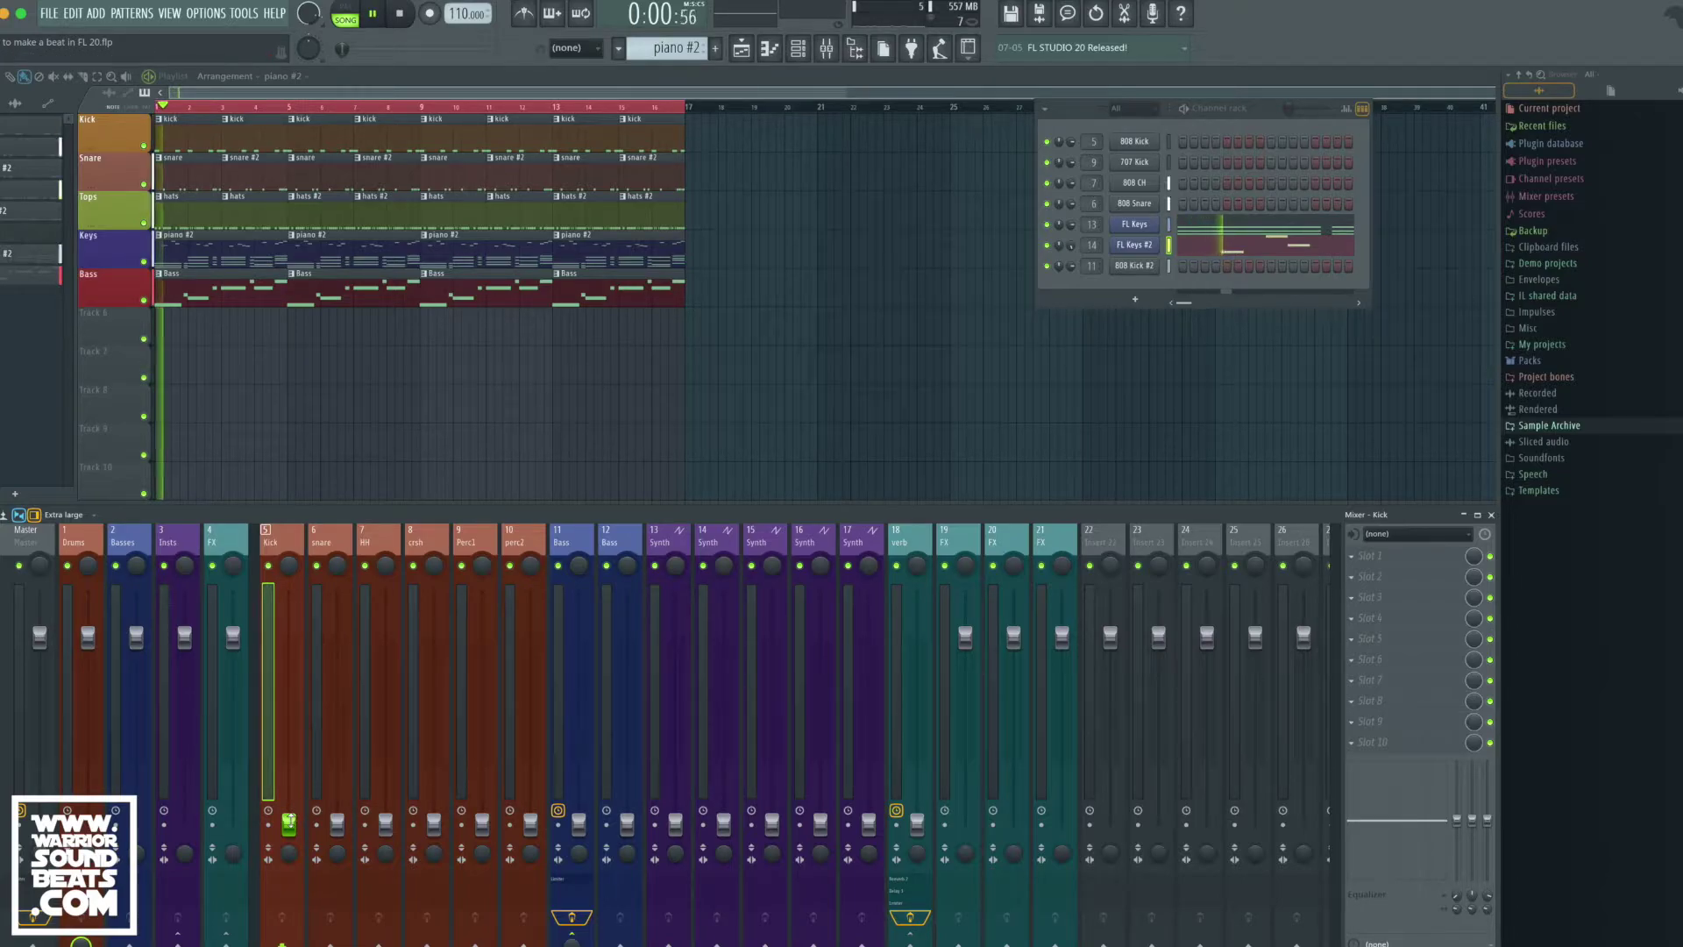
{"action": "left_click_drag", "start_coordinate": [288, 765], "coordinate": [288, 676]}
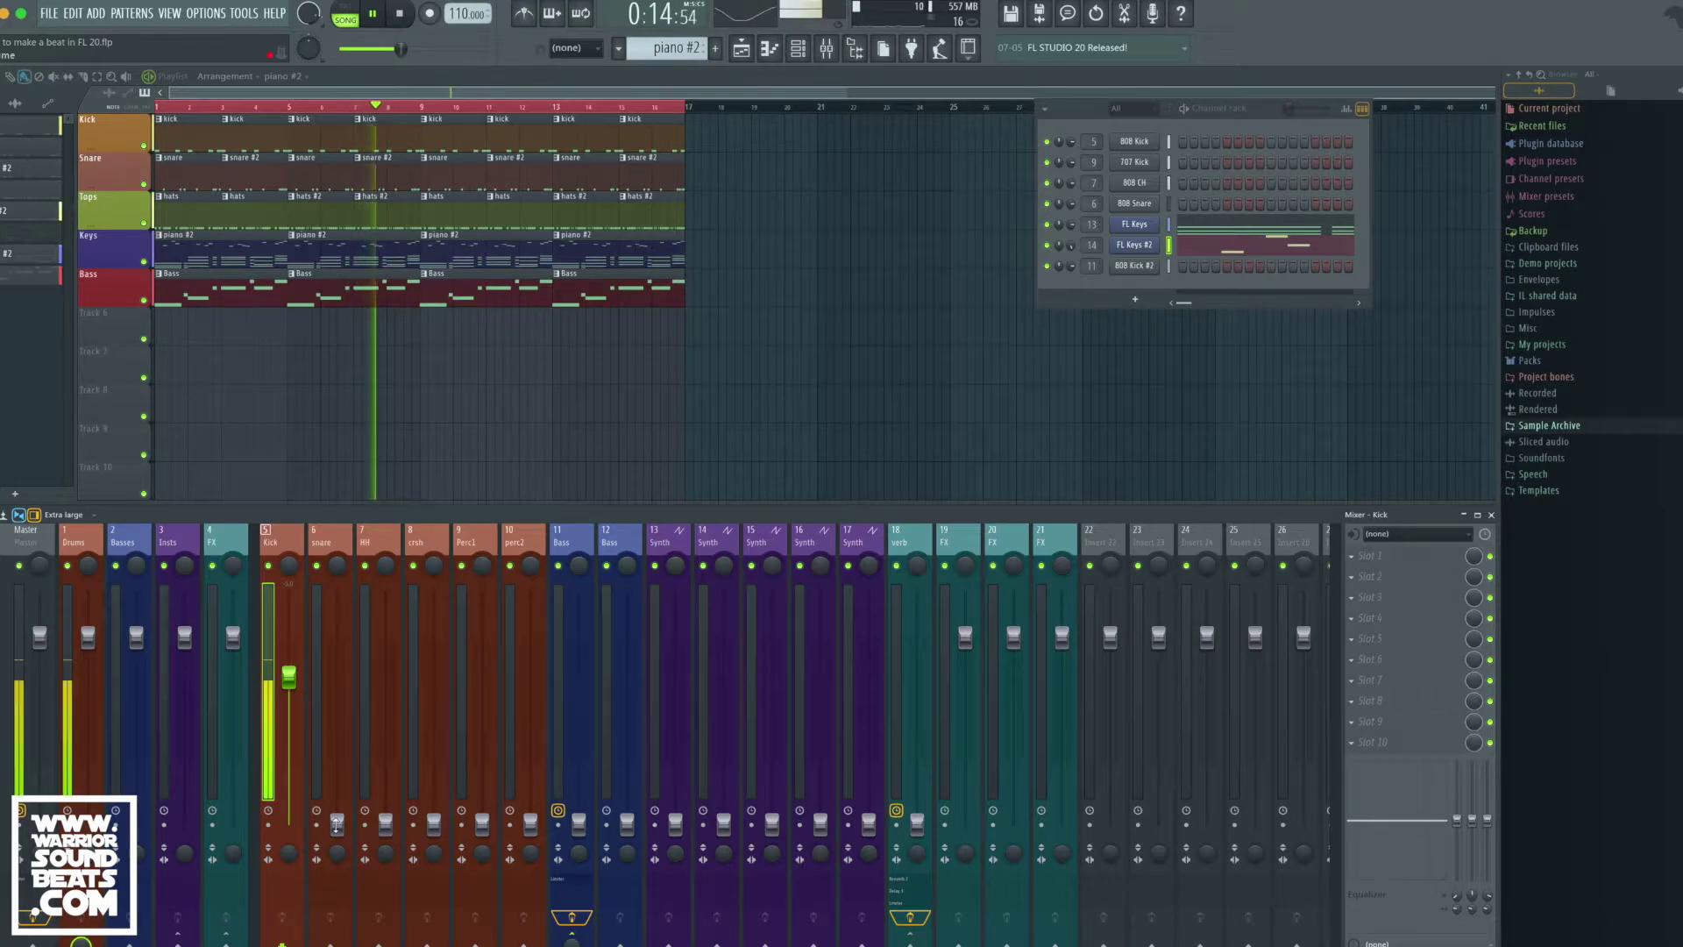
{"action": "left_click_drag", "start_coordinate": [337, 824], "coordinate": [336, 705]}
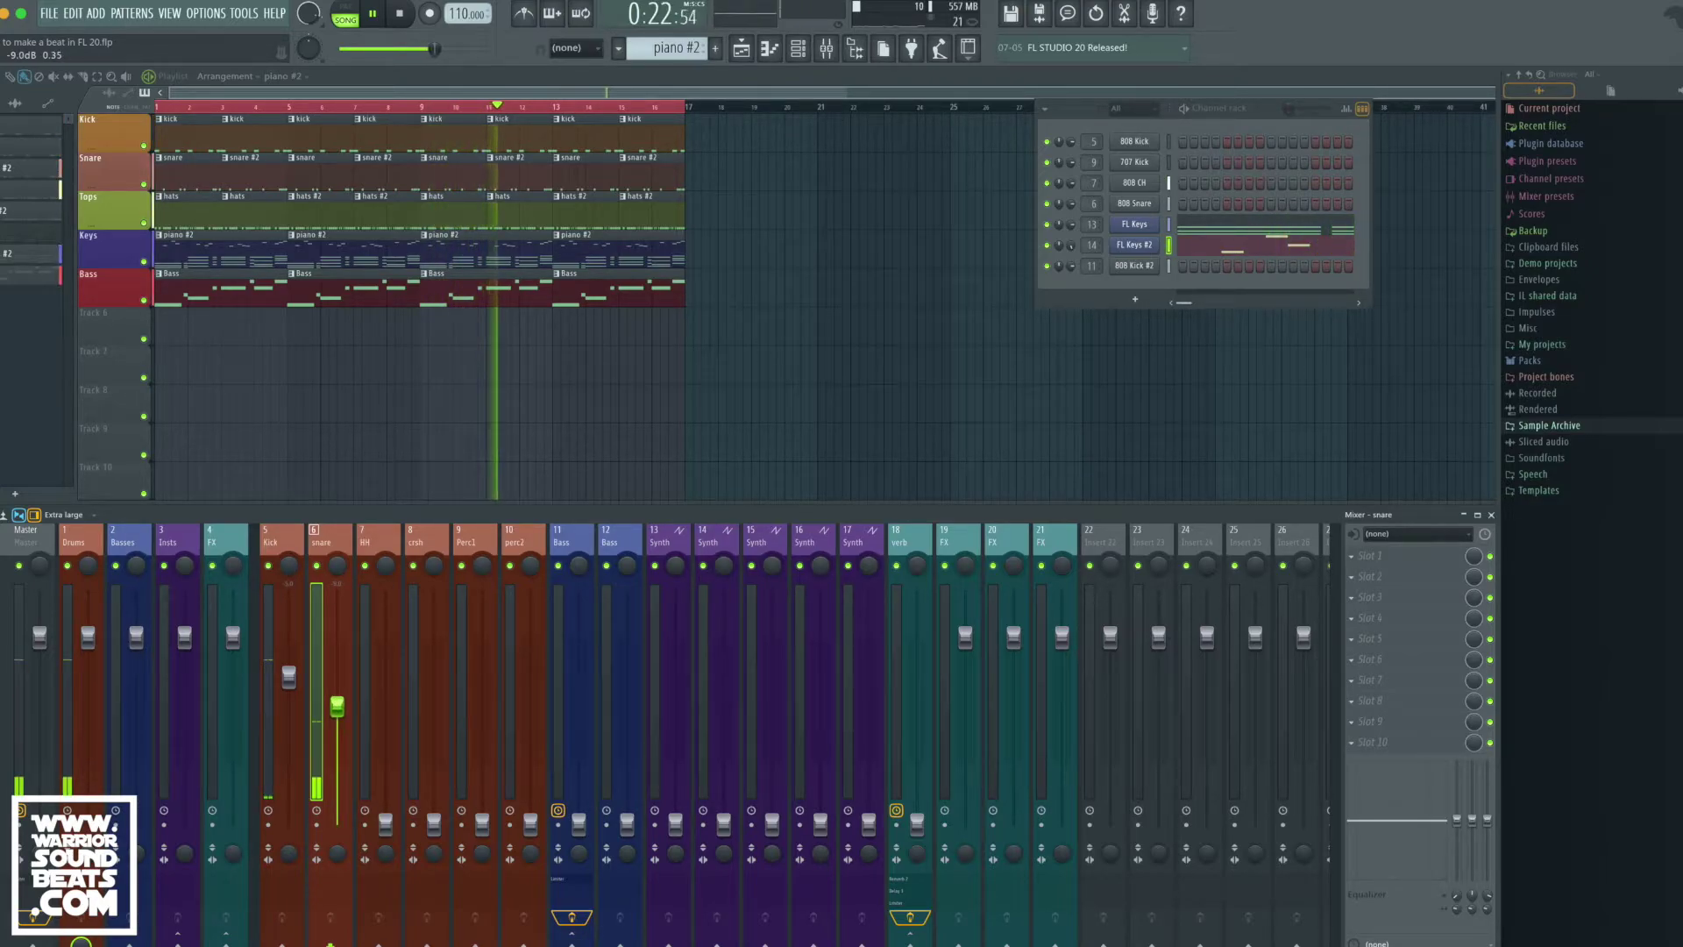
{"action": "left_click_drag", "start_coordinate": [385, 824], "coordinate": [385, 693]}
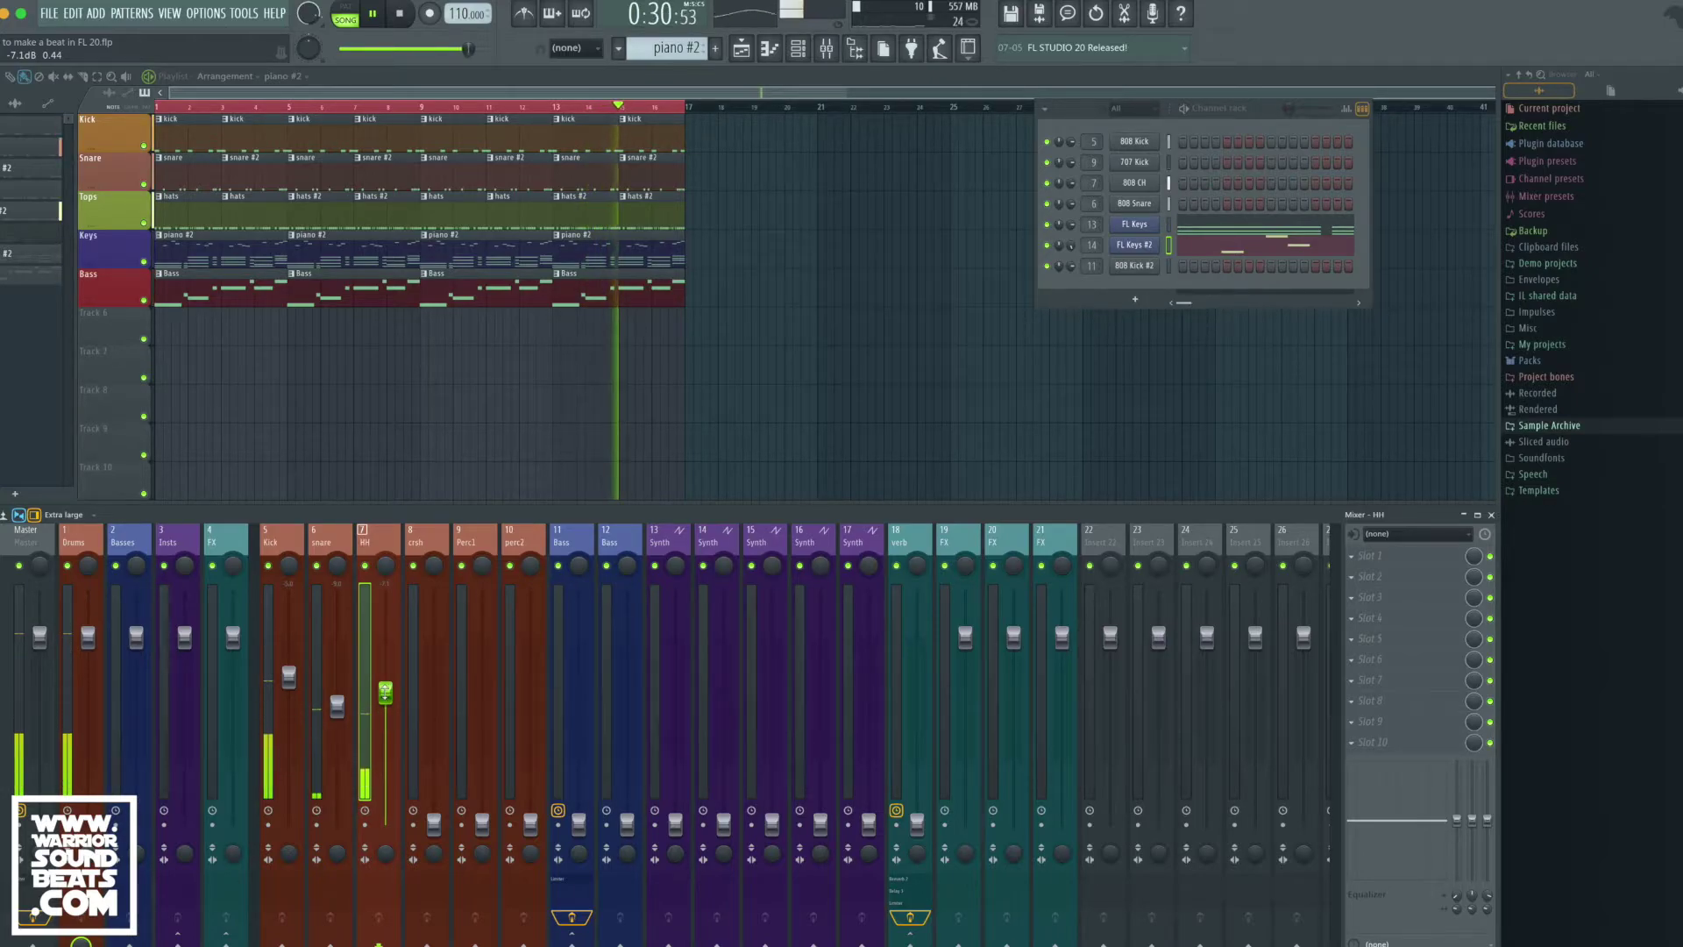
{"action": "left_click_drag", "start_coordinate": [385, 693], "coordinate": [385, 692]}
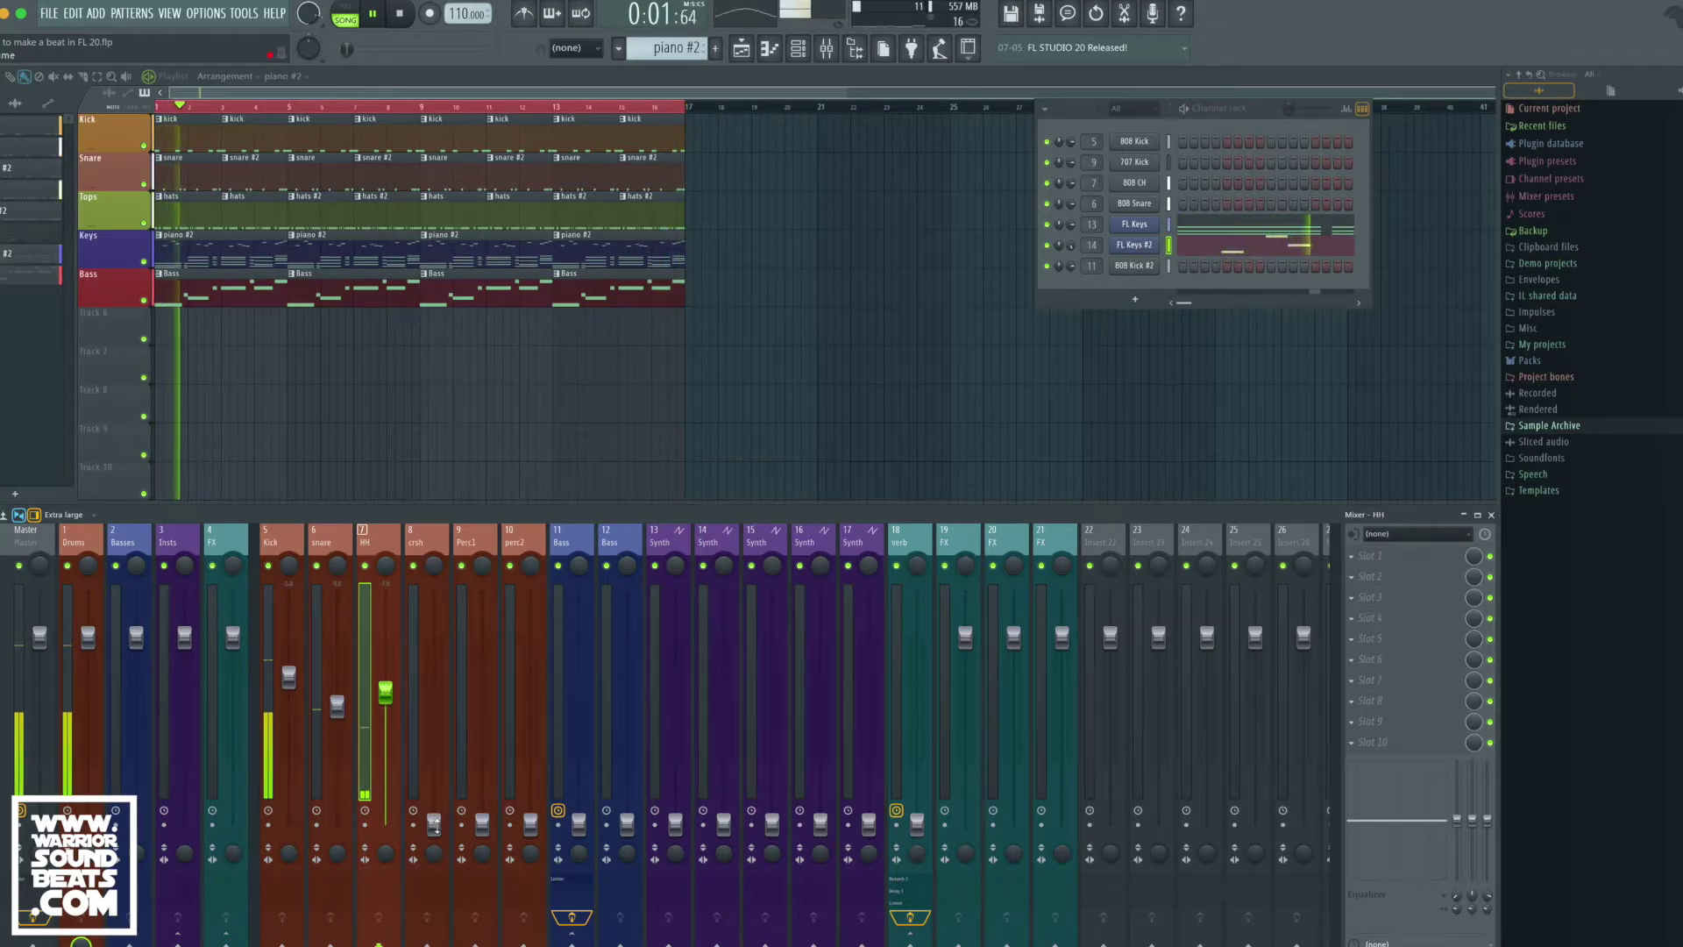
{"action": "left_click_drag", "start_coordinate": [434, 824], "coordinate": [434, 741]}
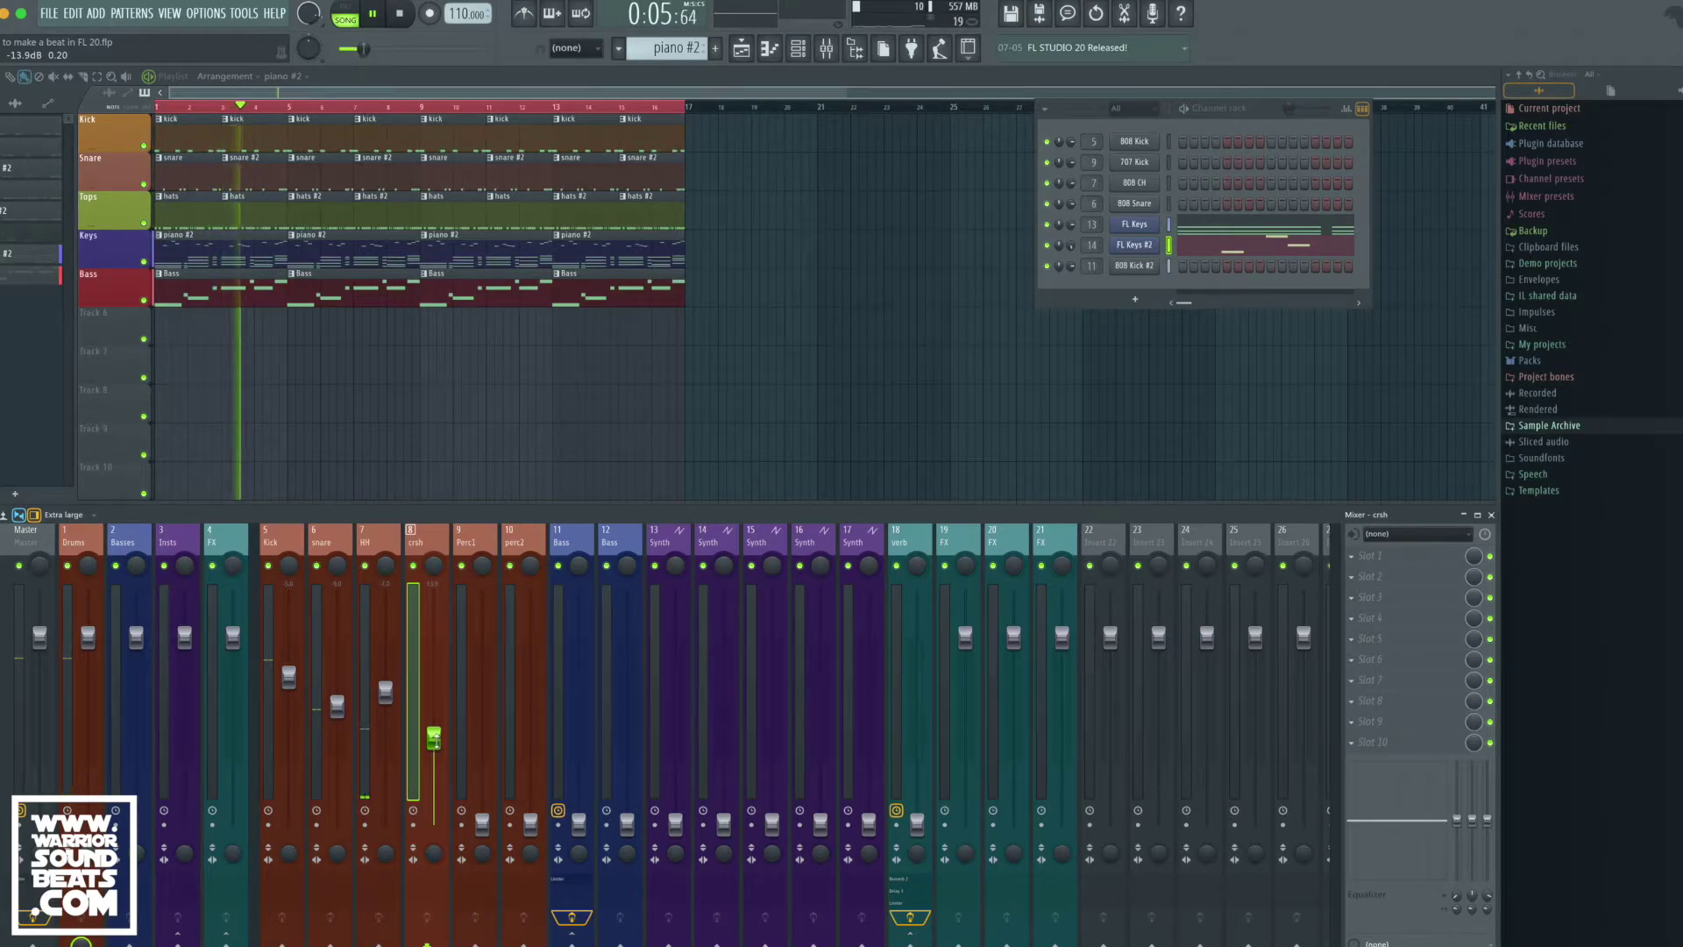
{"action": "left_click_drag", "start_coordinate": [434, 739], "coordinate": [433, 824]}
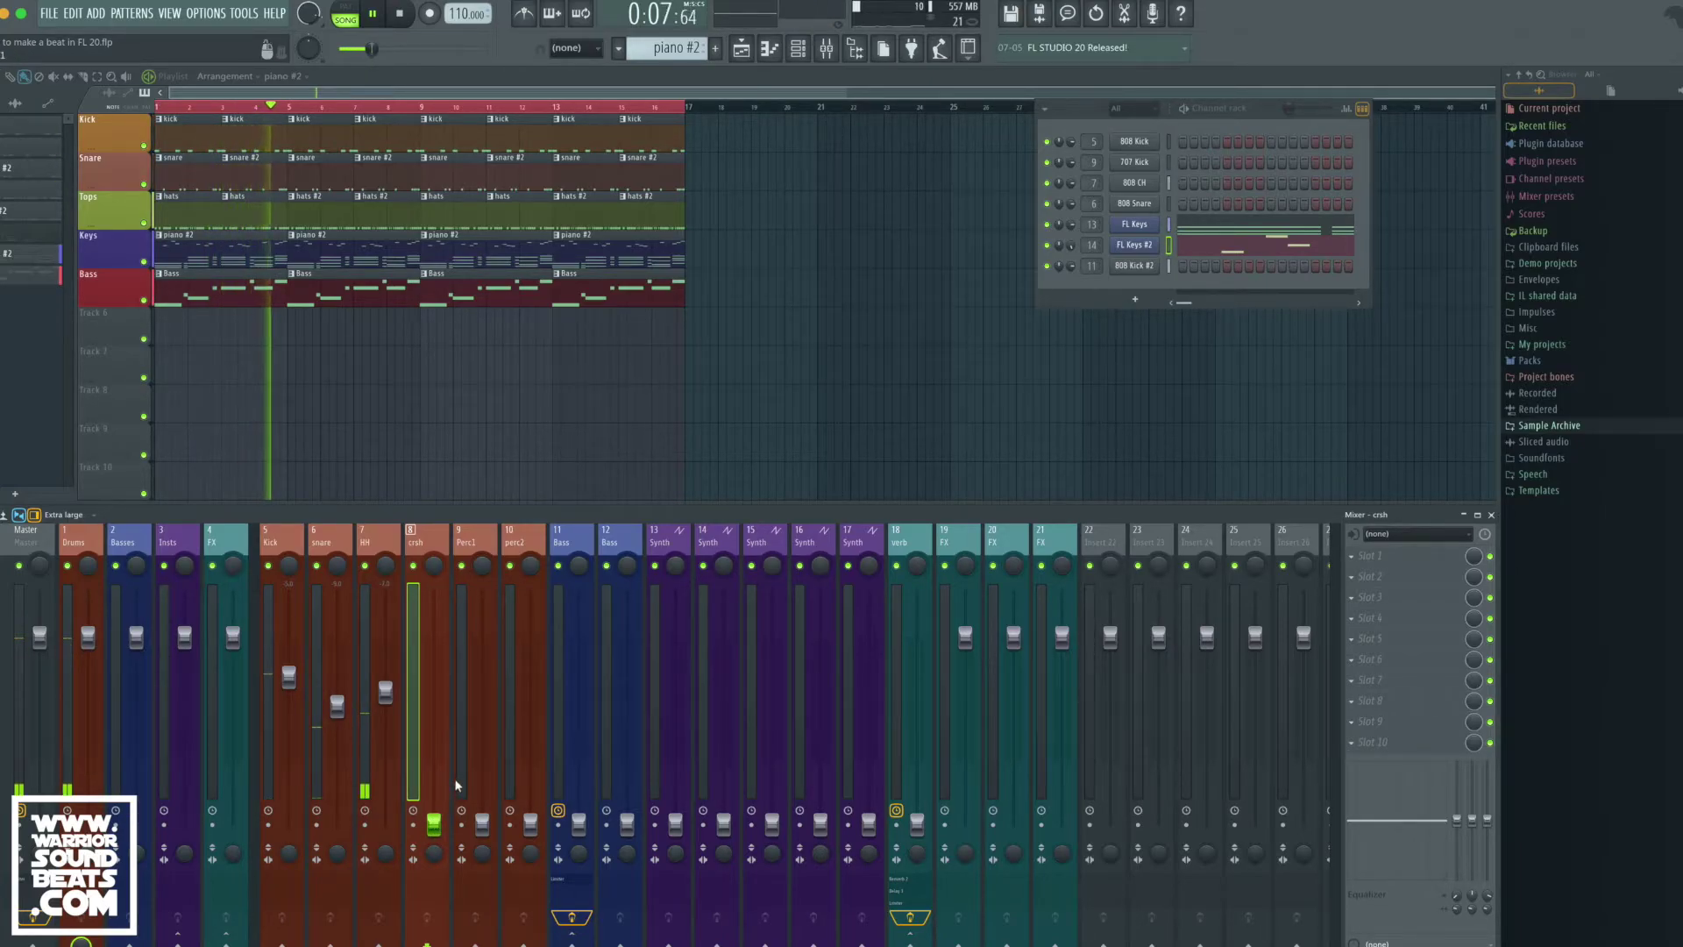
Raise the Bass insert 11 fader to -7 dB, Synth insert 13 to about -8 dB and Synth insert 14 to -4.8 dB.
{"action": "left_click_drag", "start_coordinate": [571, 822], "coordinate": [579, 693]}
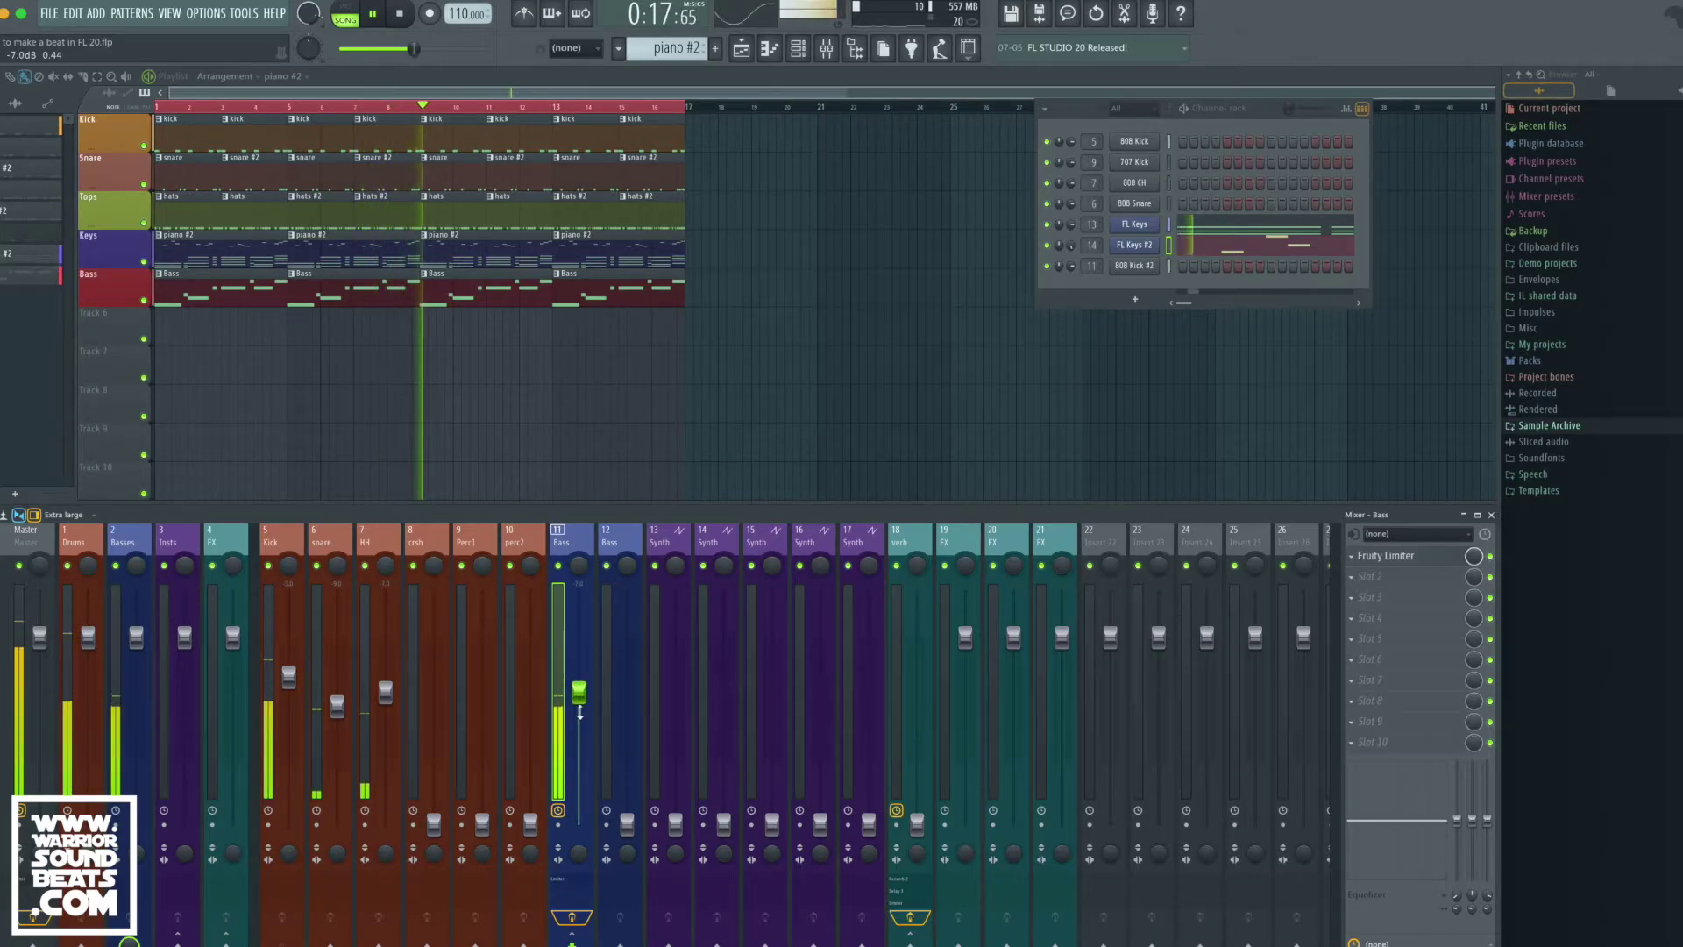
{"action": "left_click_drag", "start_coordinate": [675, 819], "coordinate": [723, 673]}
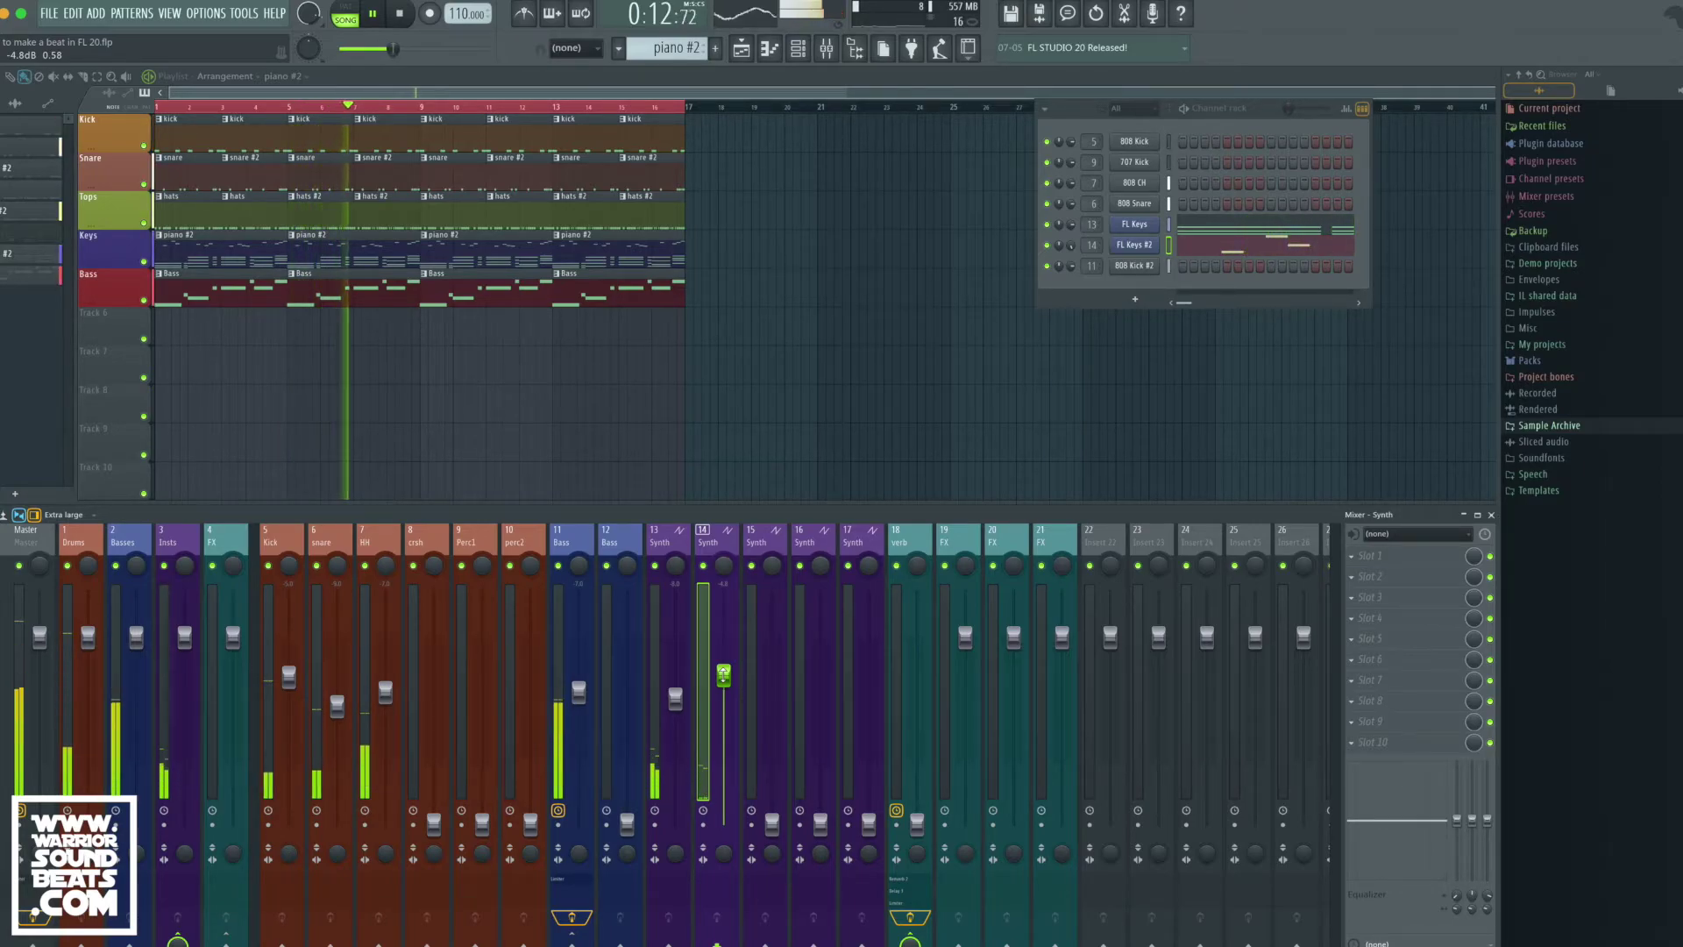
Bring the verb insert's fader up to -6 dB against the rest of the mix and stop playback.
{"action": "left_click_drag", "start_coordinate": [917, 822], "coordinate": [917, 661]}
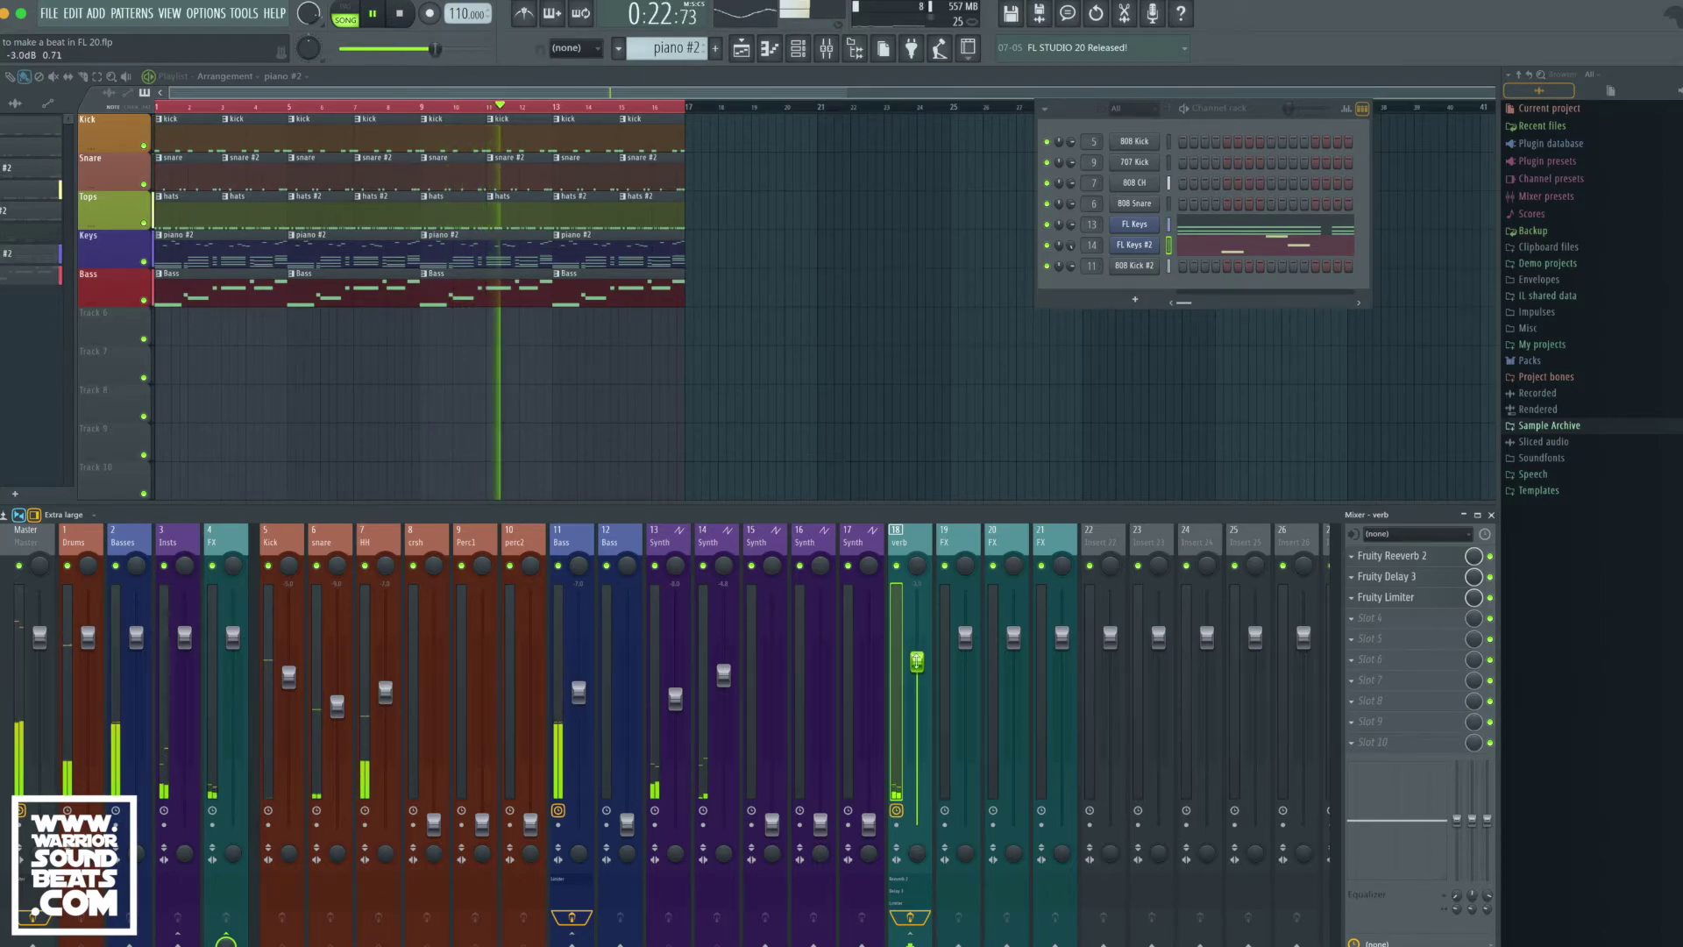
{"action": "left_click_drag", "start_coordinate": [918, 661], "coordinate": [917, 684]}
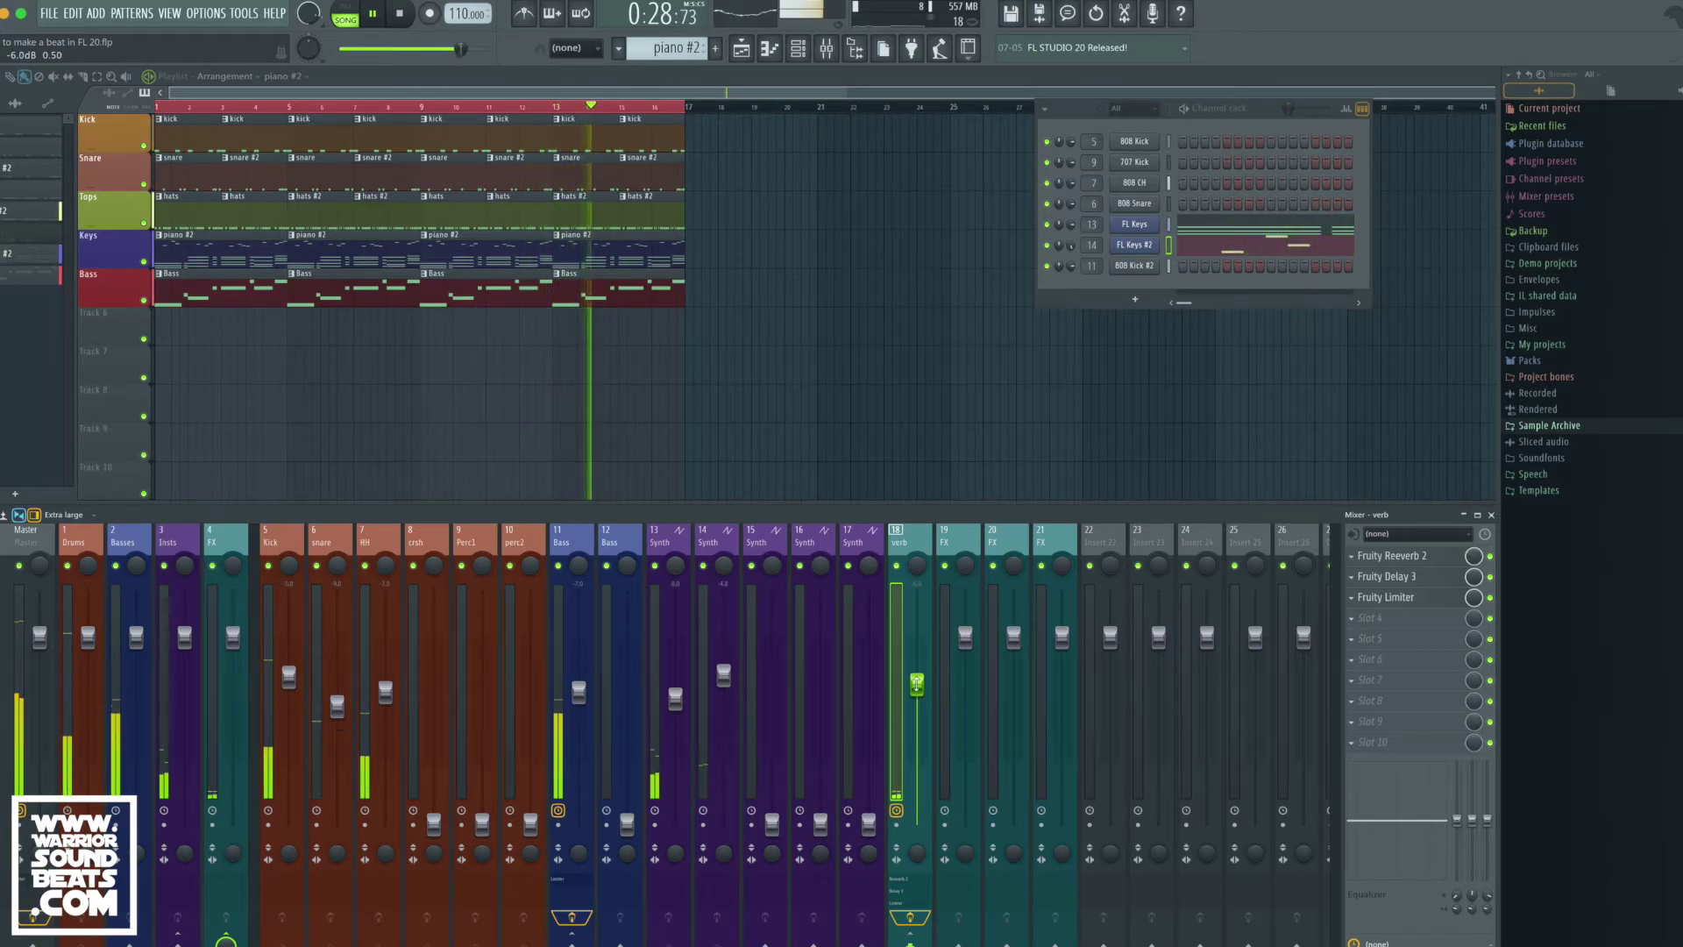
{"action": "key", "text": "space"}
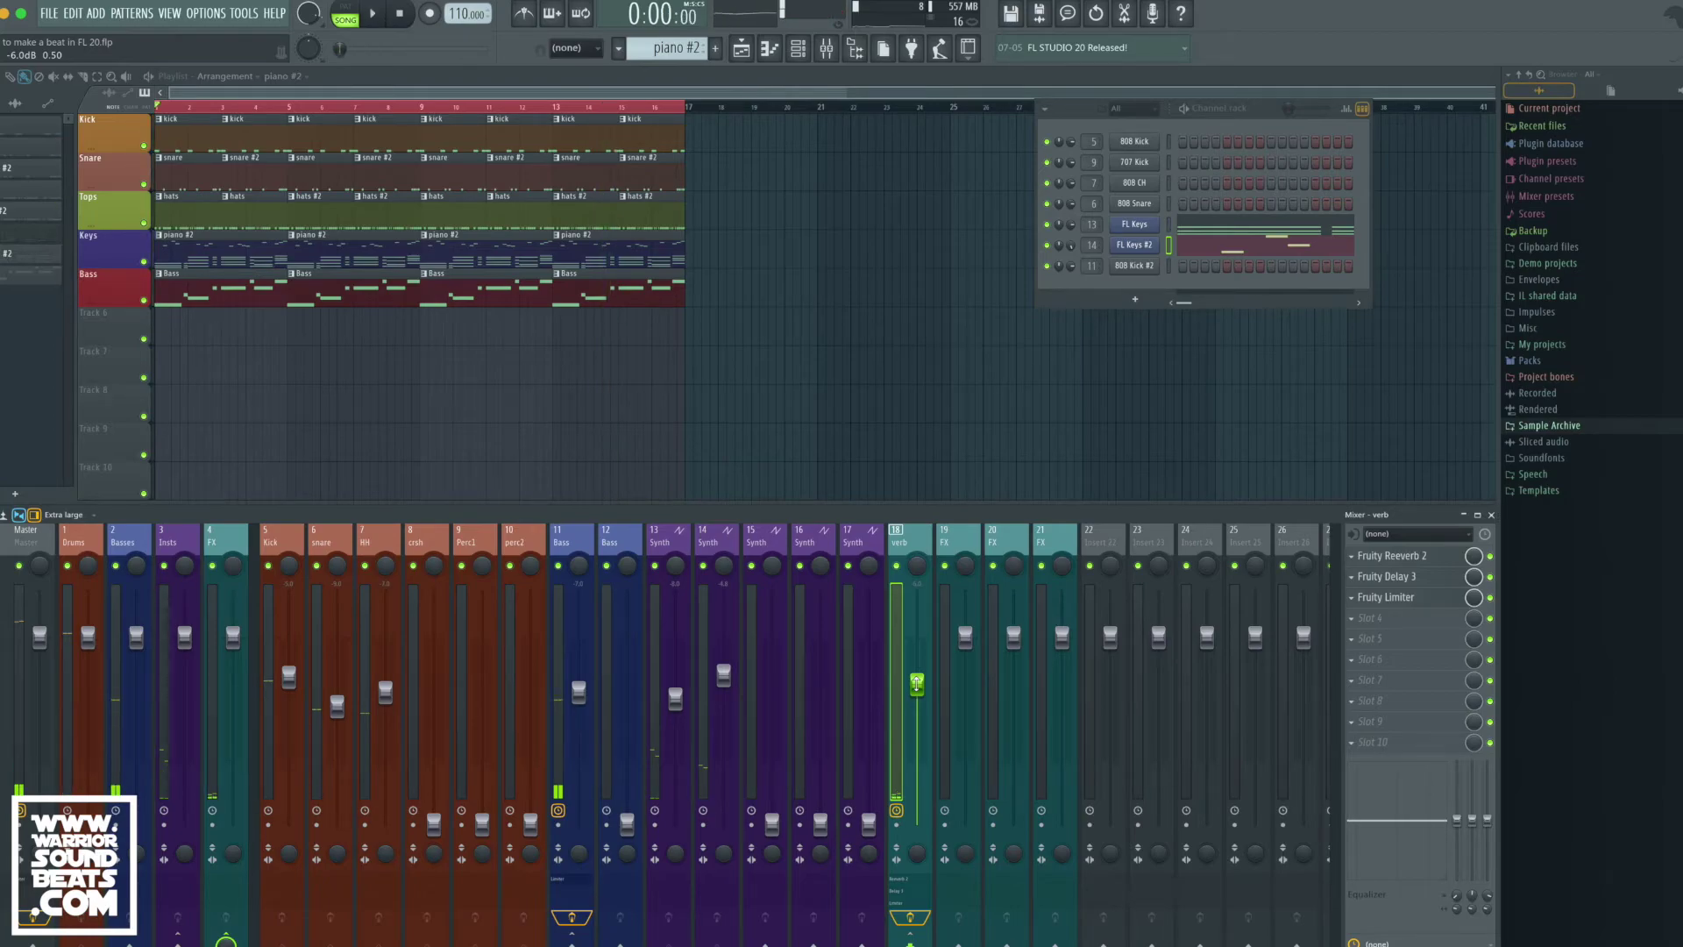